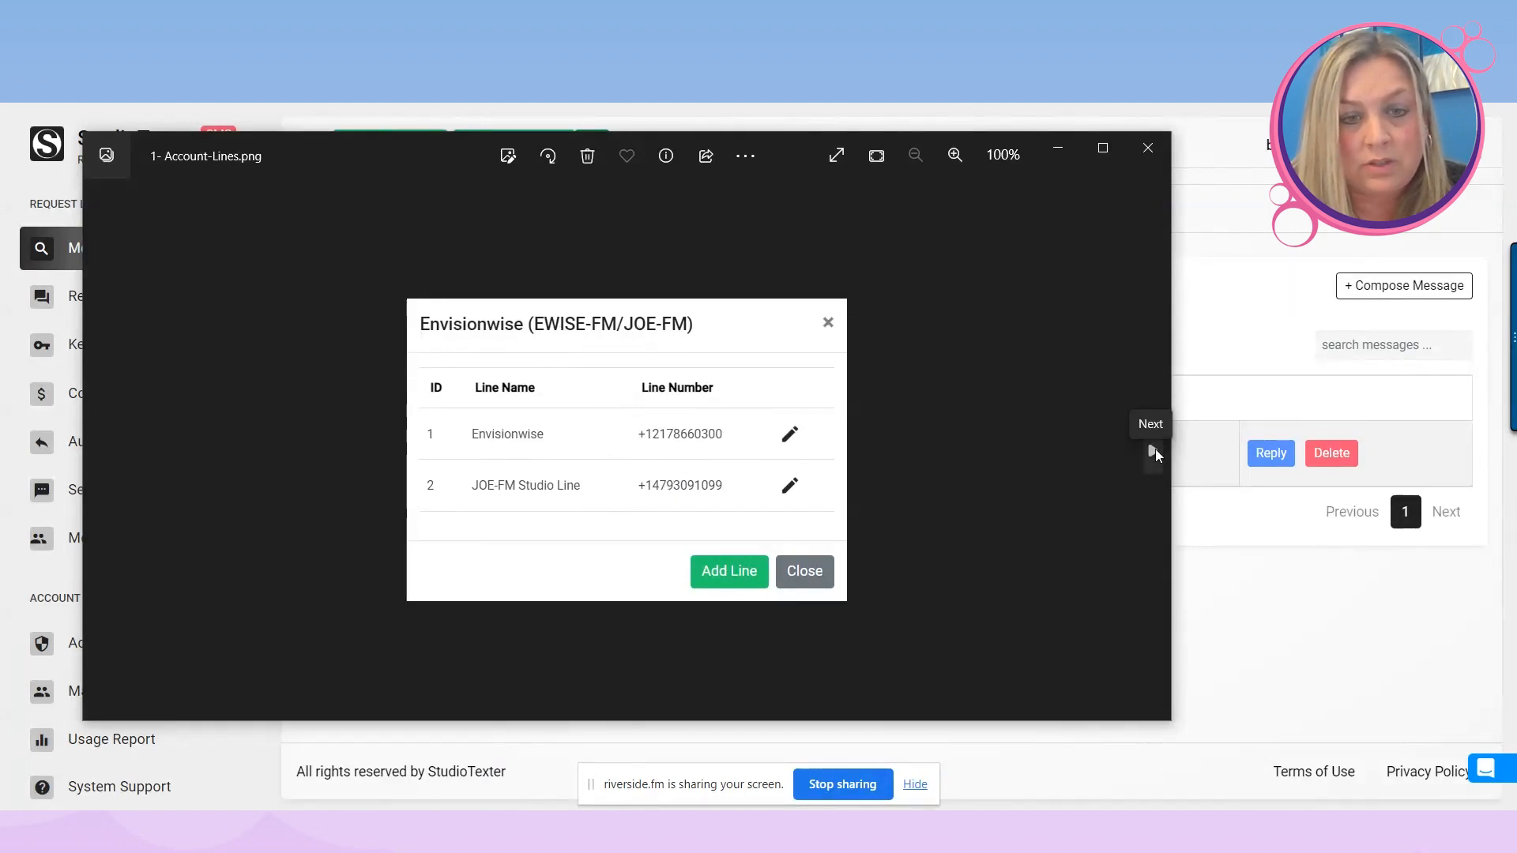
Review the Account-SignUp image and minimize the viewer to return to the StudioTexter dashboard.
{"action": "left_click", "coordinate": [1154, 451]}
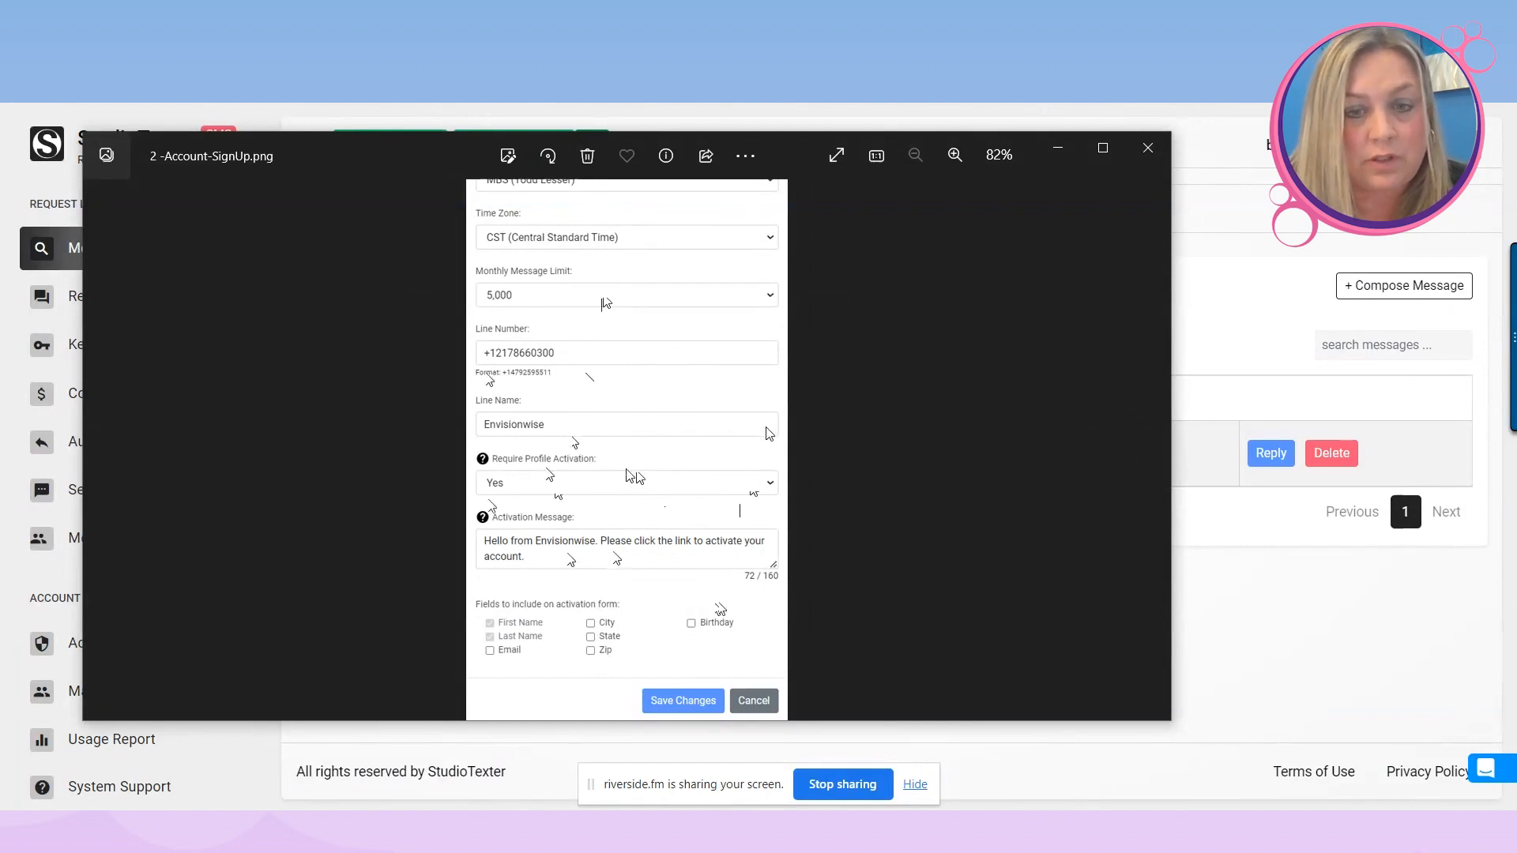
{"action": "left_click", "coordinate": [1048, 151]}
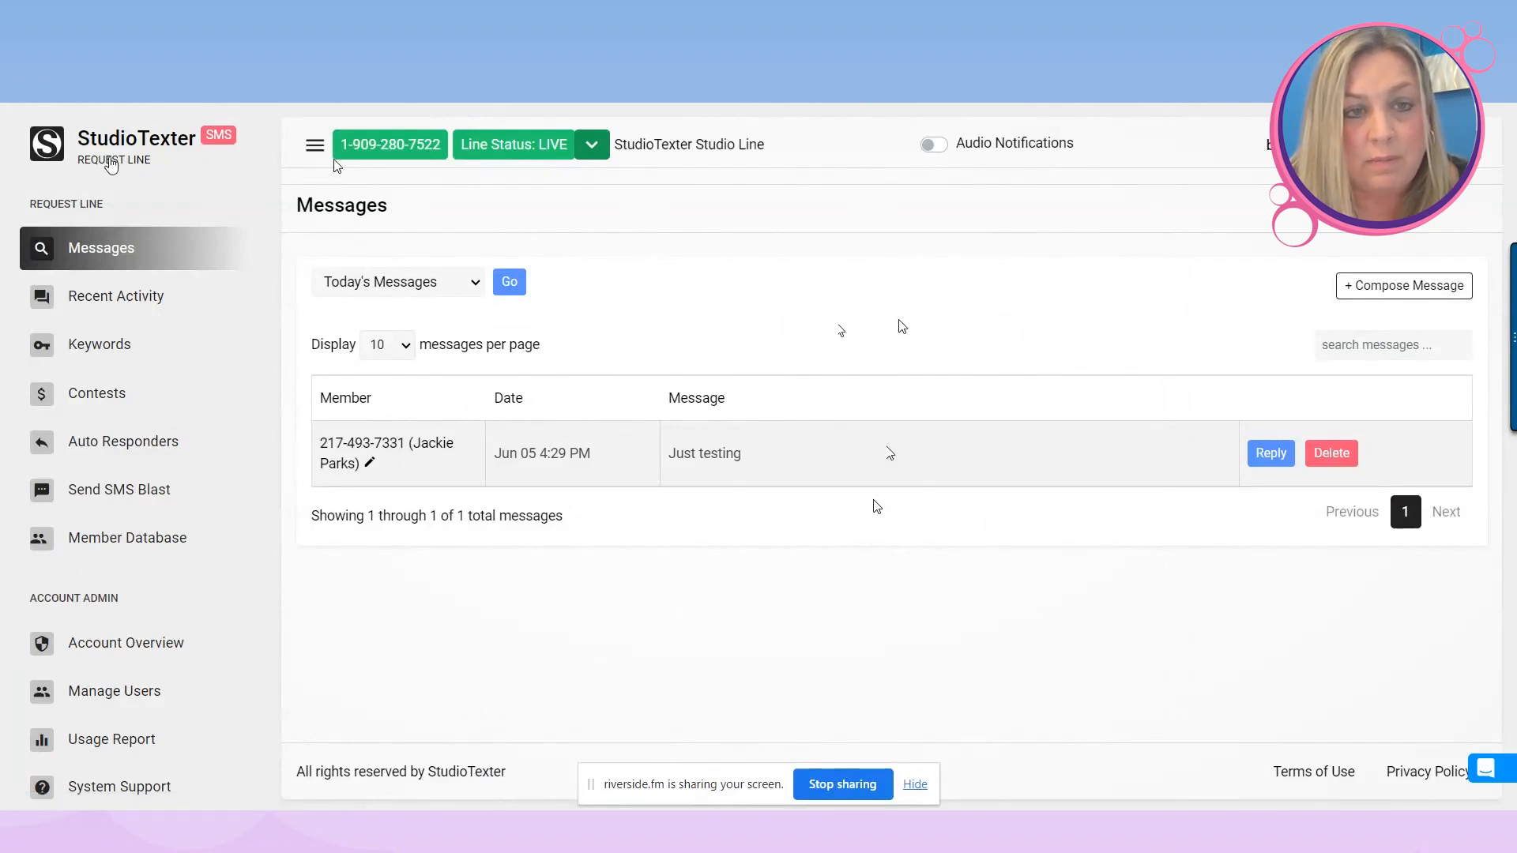
Review the line's phone number, its mute duration options and the line name in the Messages page header.
{"action": "left_click_drag", "start_coordinate": [337, 151], "coordinate": [446, 156]}
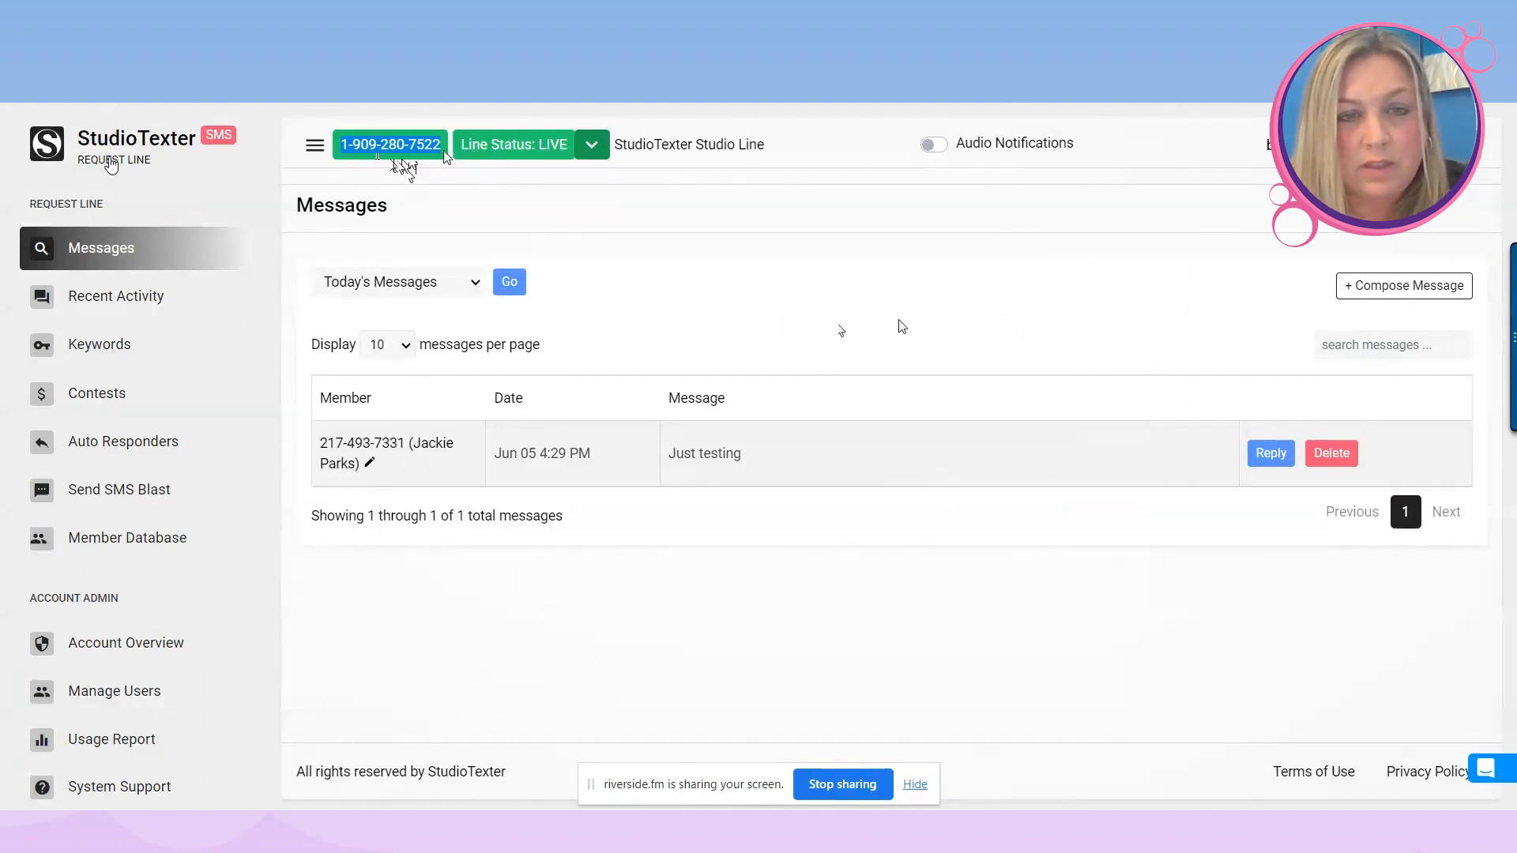
{"action": "left_click", "coordinate": [592, 148]}
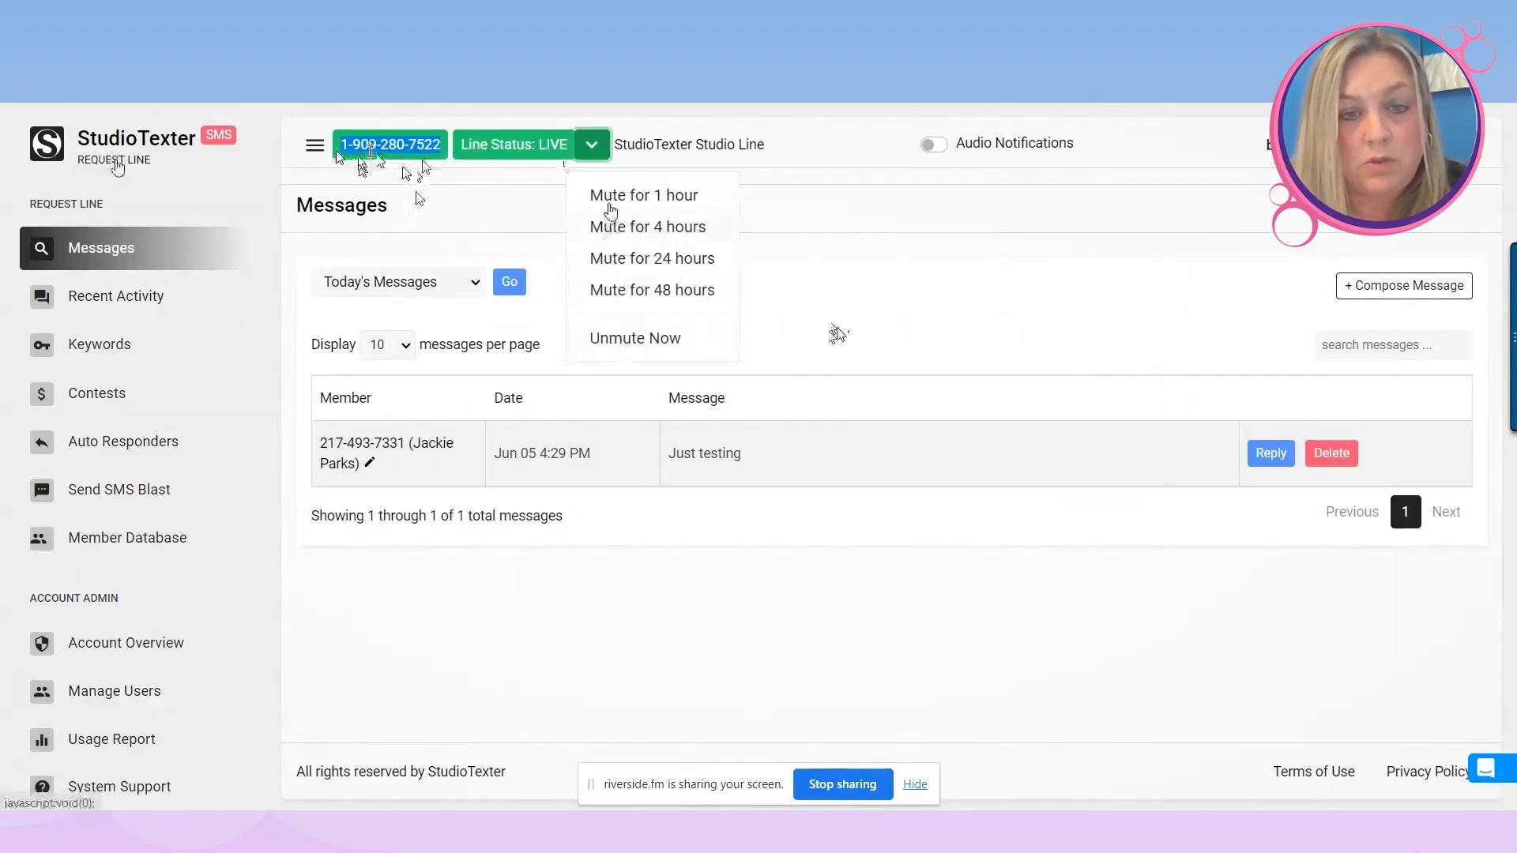
{"action": "left_click", "coordinate": [839, 234]}
{"action": "left_click_drag", "start_coordinate": [629, 145], "coordinate": [763, 147]}
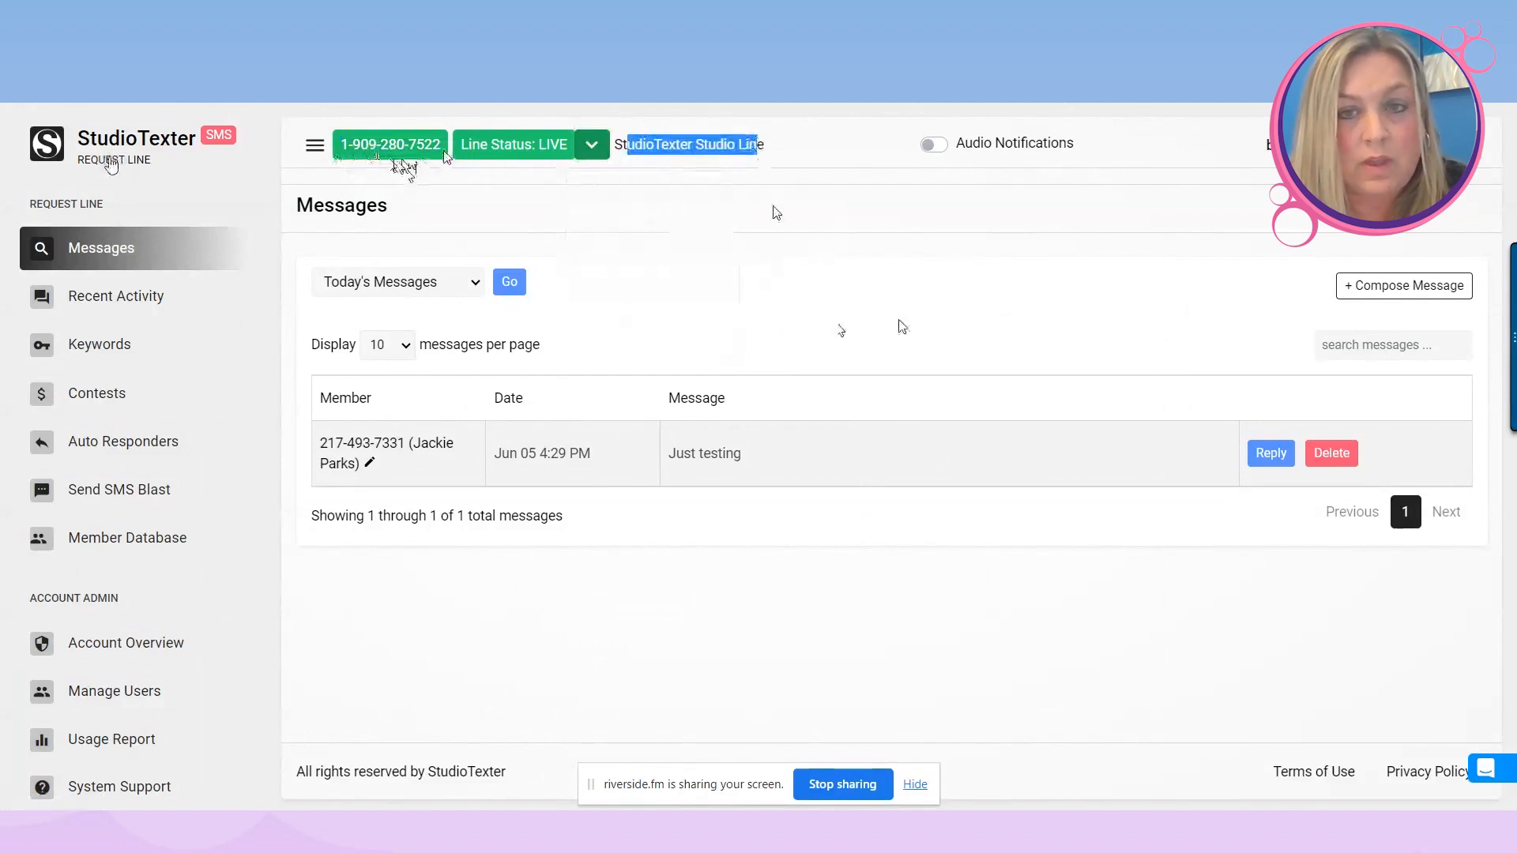
{"action": "left_click", "coordinate": [774, 207]}
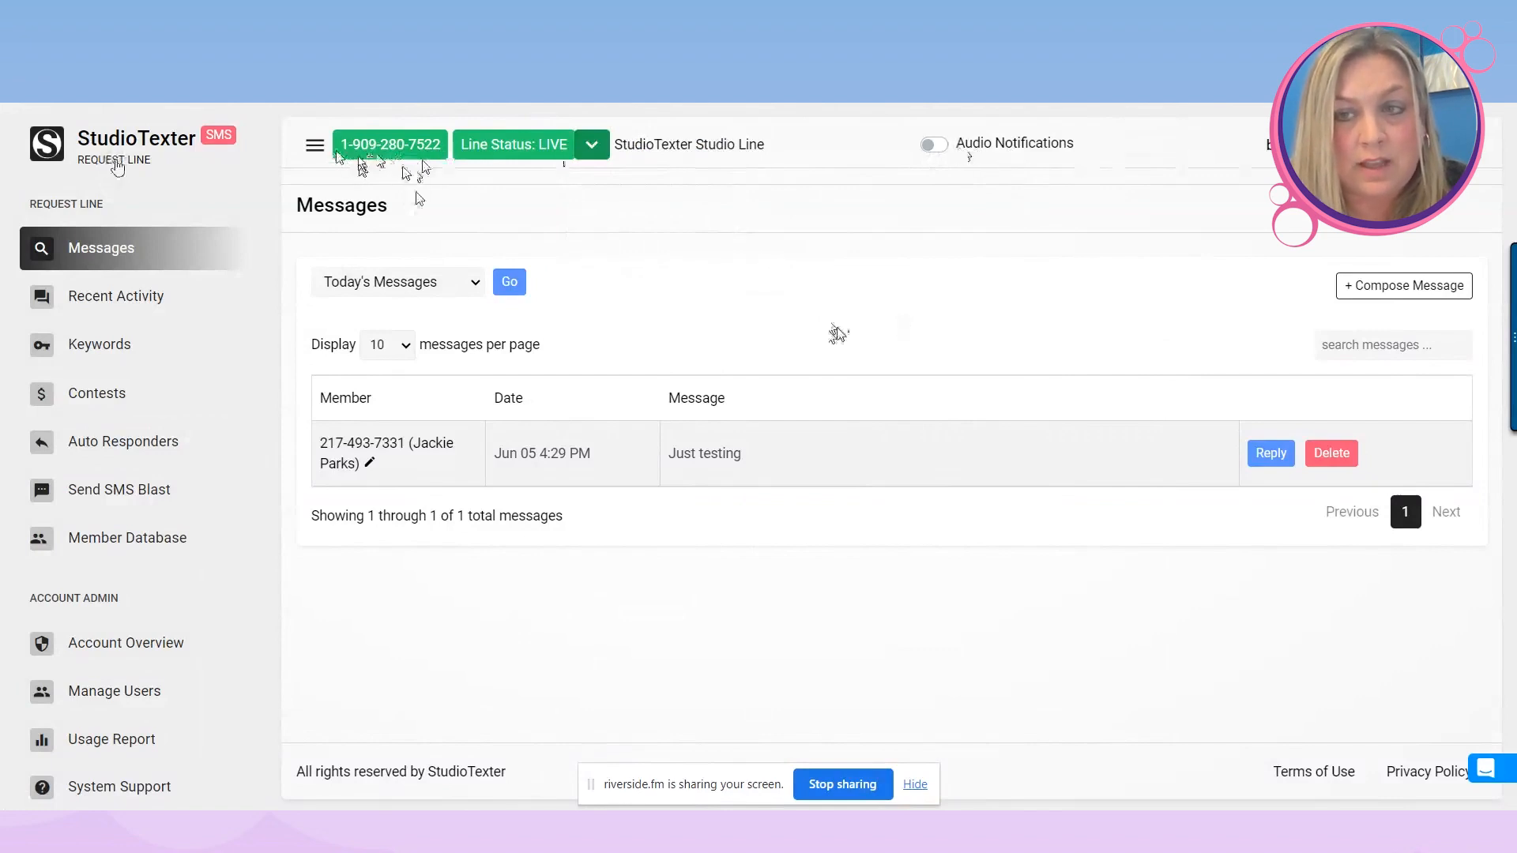
Open the Account Overview from the profile options and review the plan, account line and billing details.
{"action": "left_click", "coordinate": [1265, 151]}
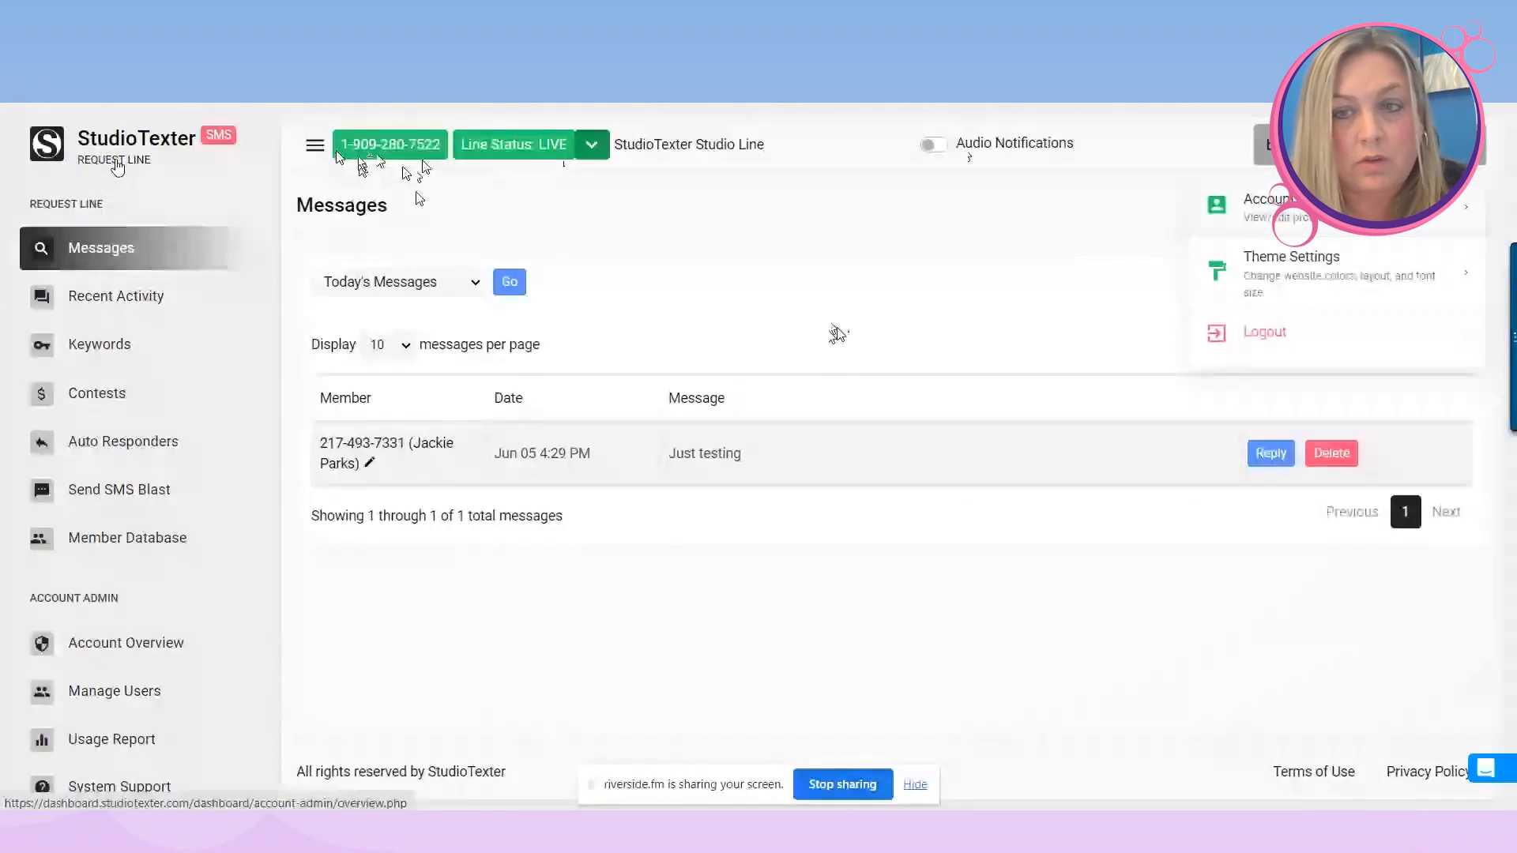
{"action": "left_click", "coordinate": [1271, 213]}
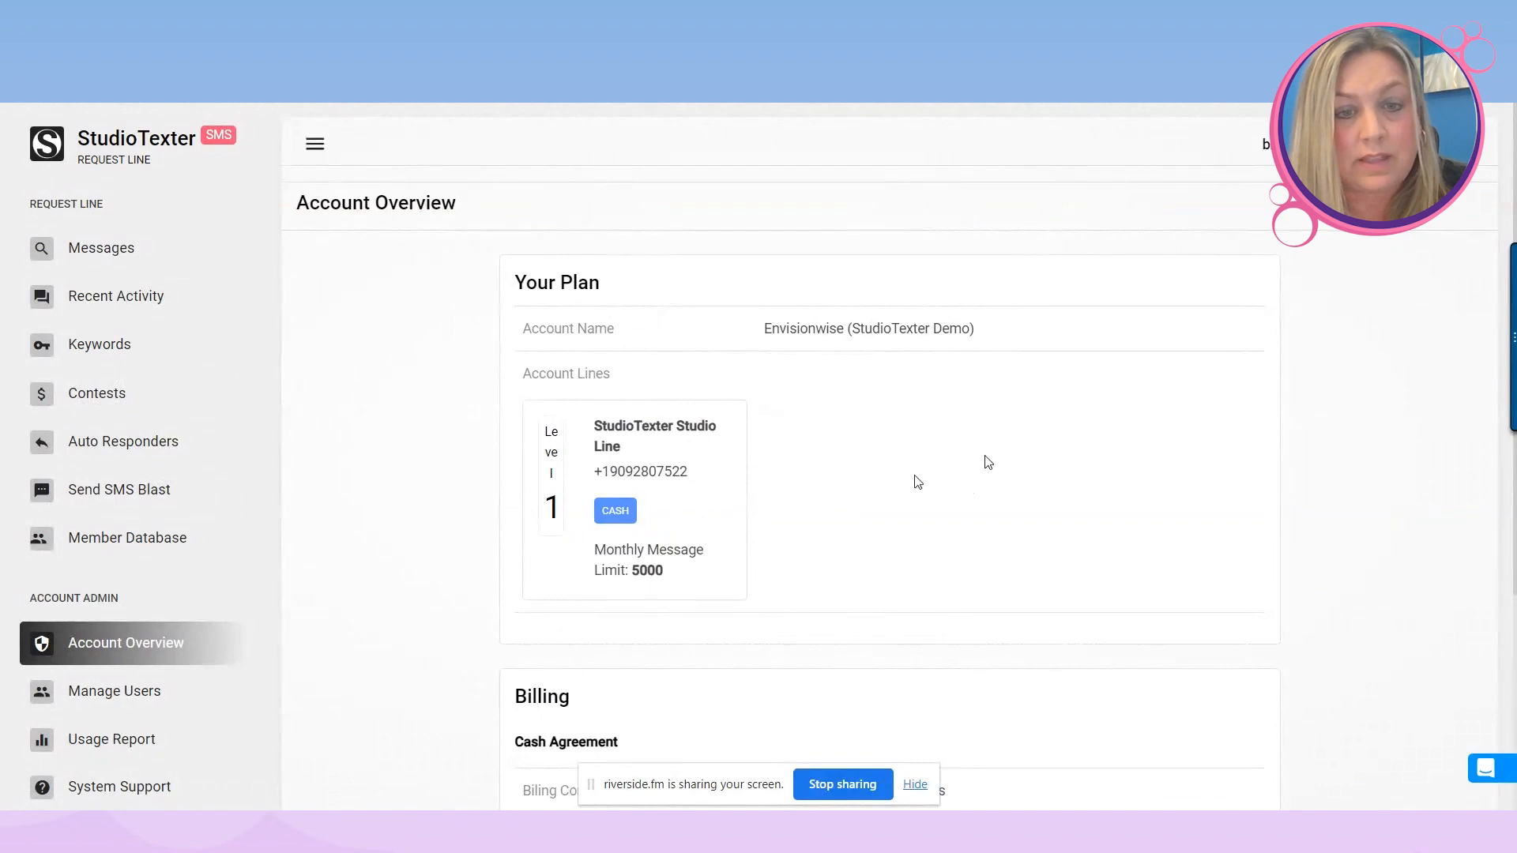
{"action": "scroll", "coordinate": [932, 466], "scroll_direction": "down", "scroll_amount": 1}
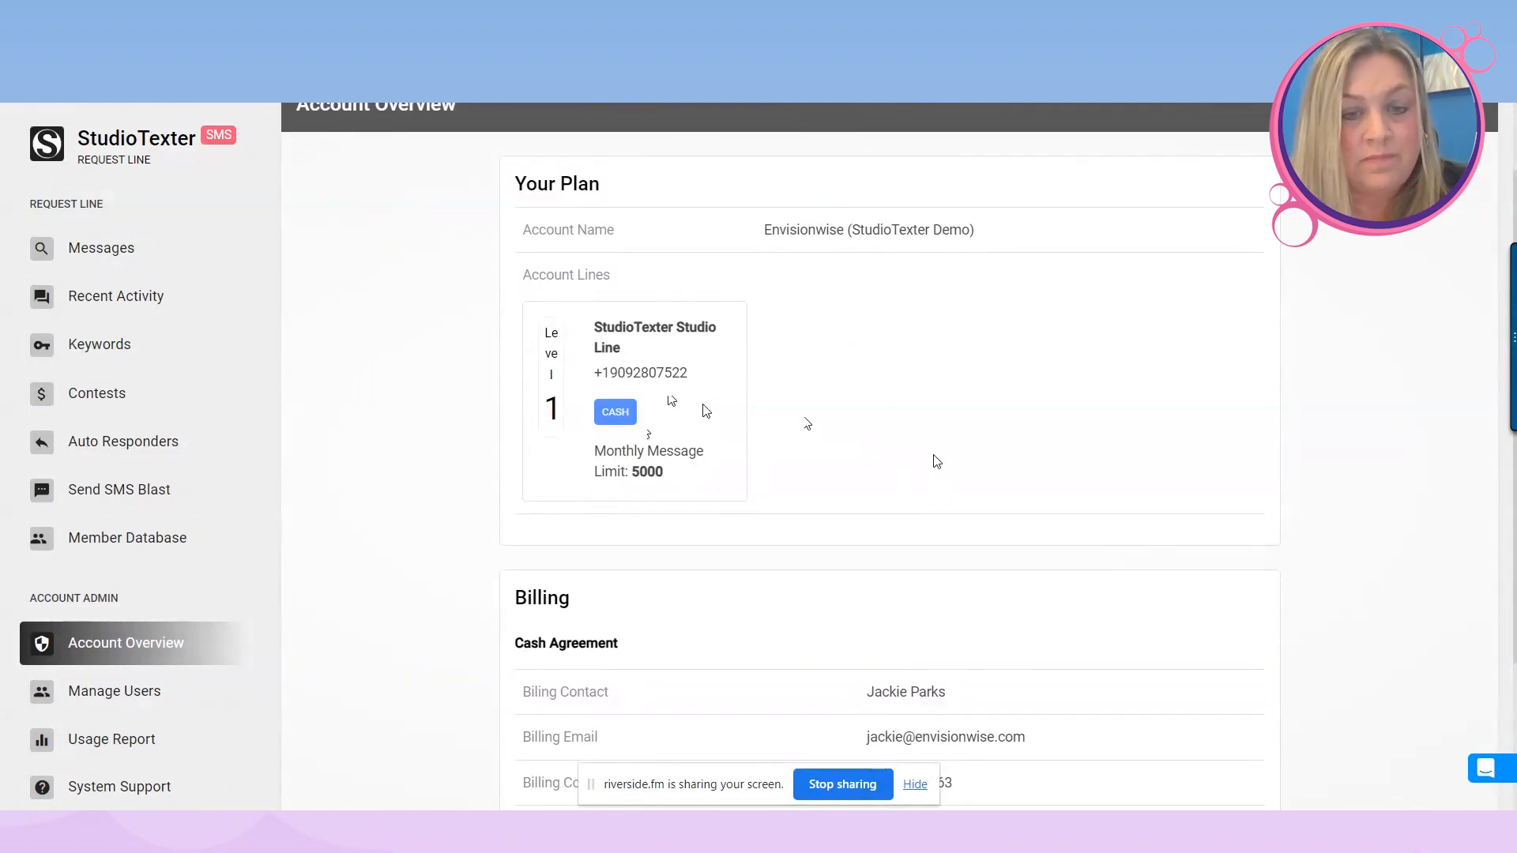
{"action": "scroll", "coordinate": [749, 410], "scroll_direction": "down", "scroll_amount": 3}
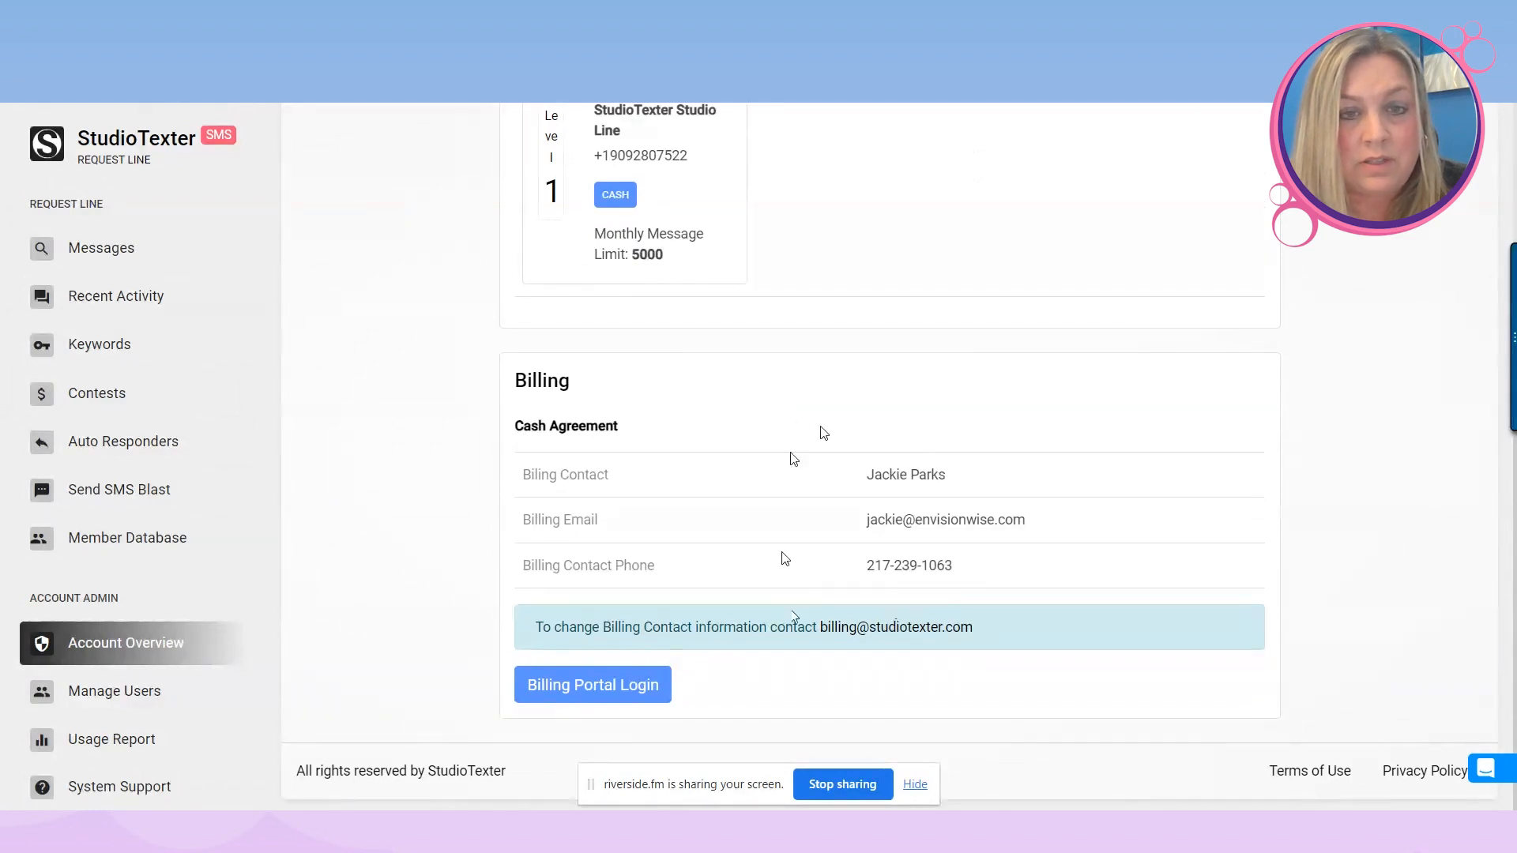
{"action": "scroll", "coordinate": [1106, 429], "scroll_direction": "up", "scroll_amount": 4}
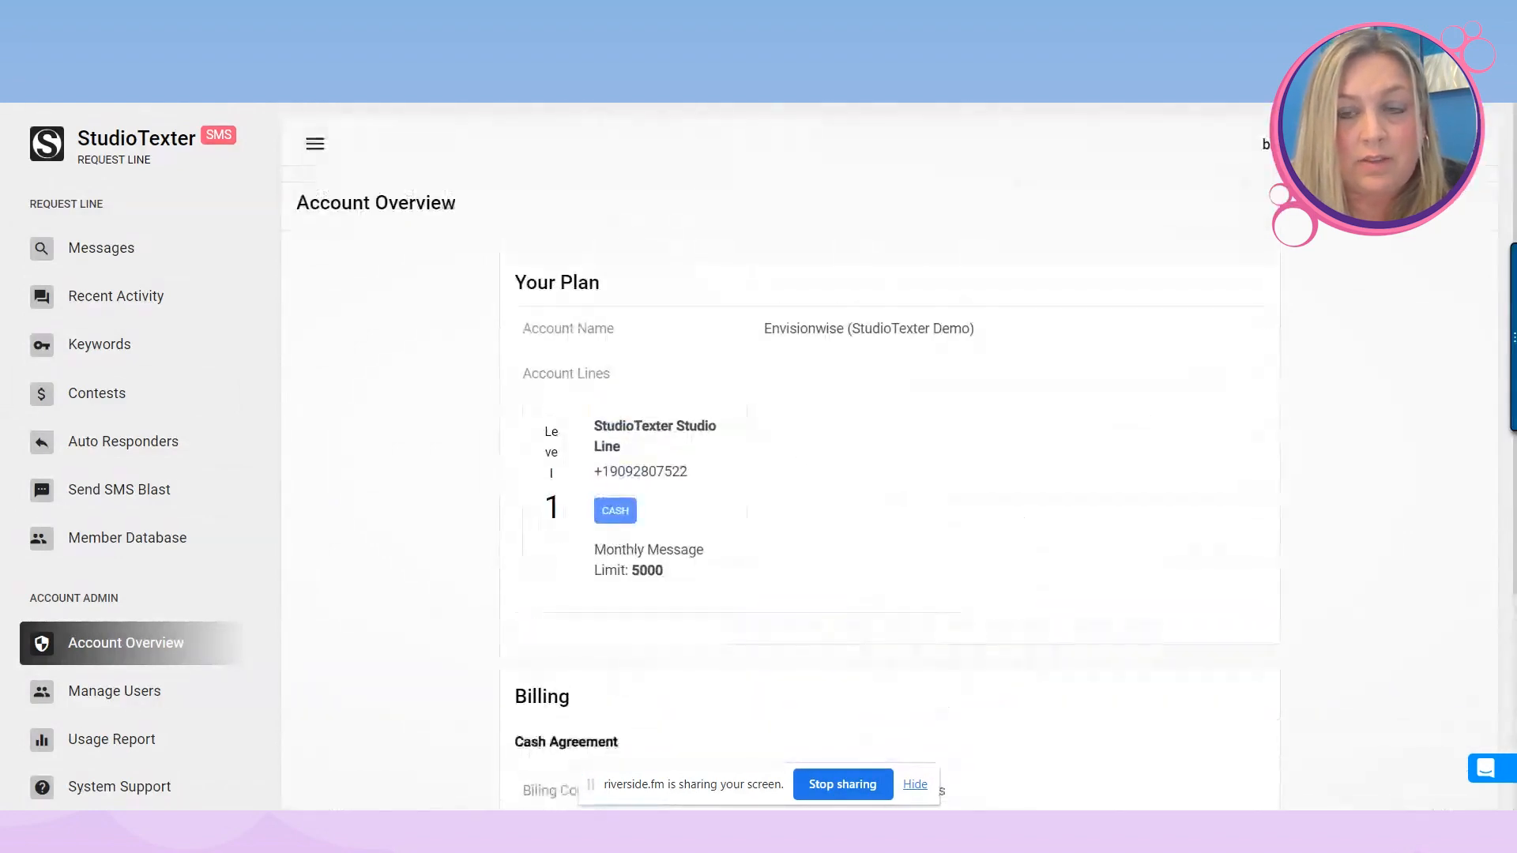
Preview the black Dark theme in Theme Settings, restore the black Light theme and close the settings.
{"action": "left_click", "coordinate": [1272, 144]}
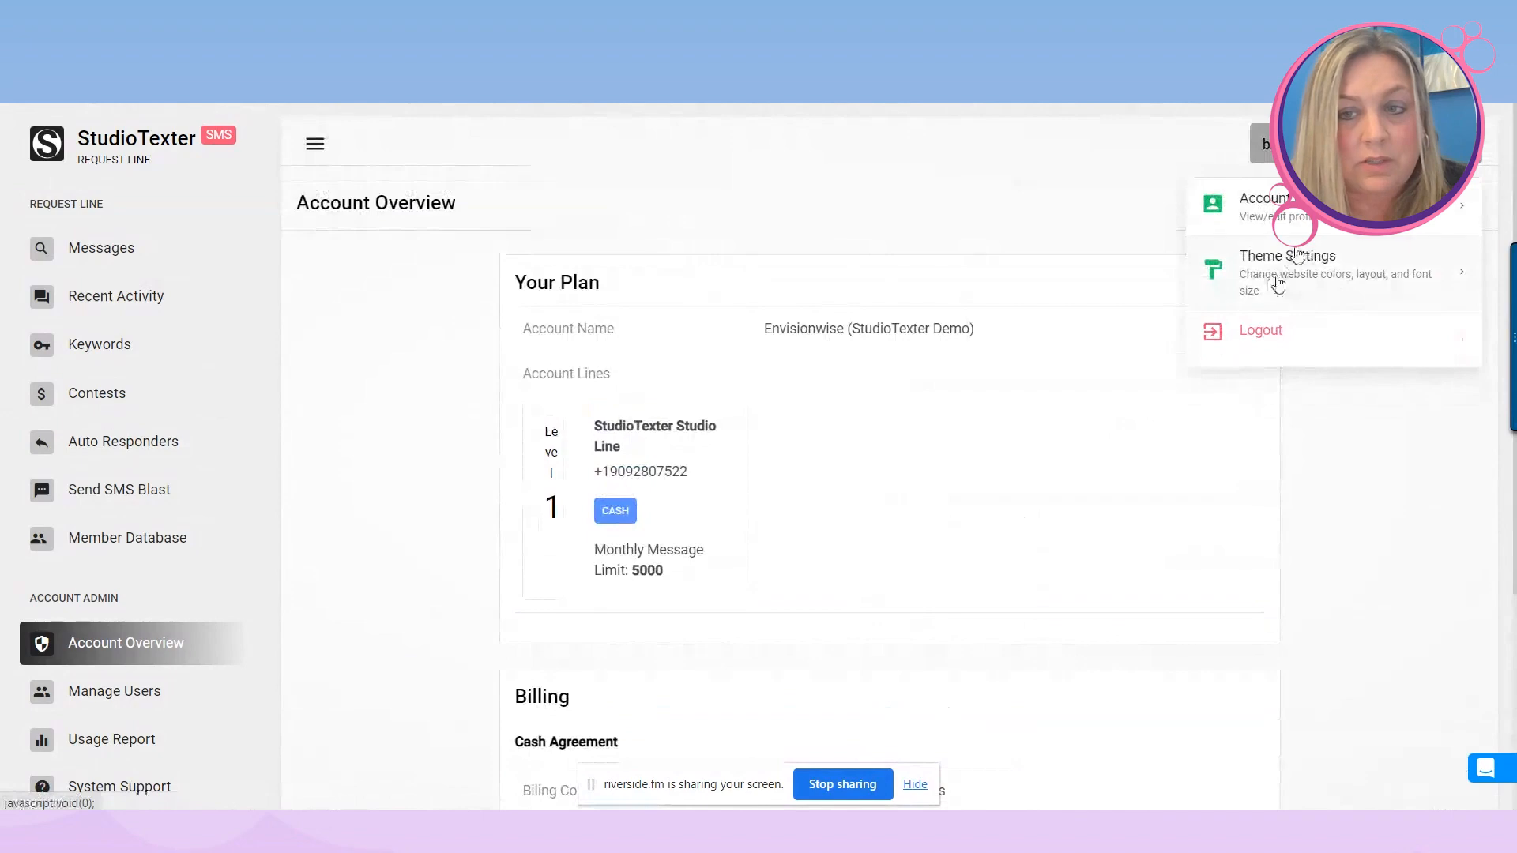
{"action": "left_click", "coordinate": [1328, 284]}
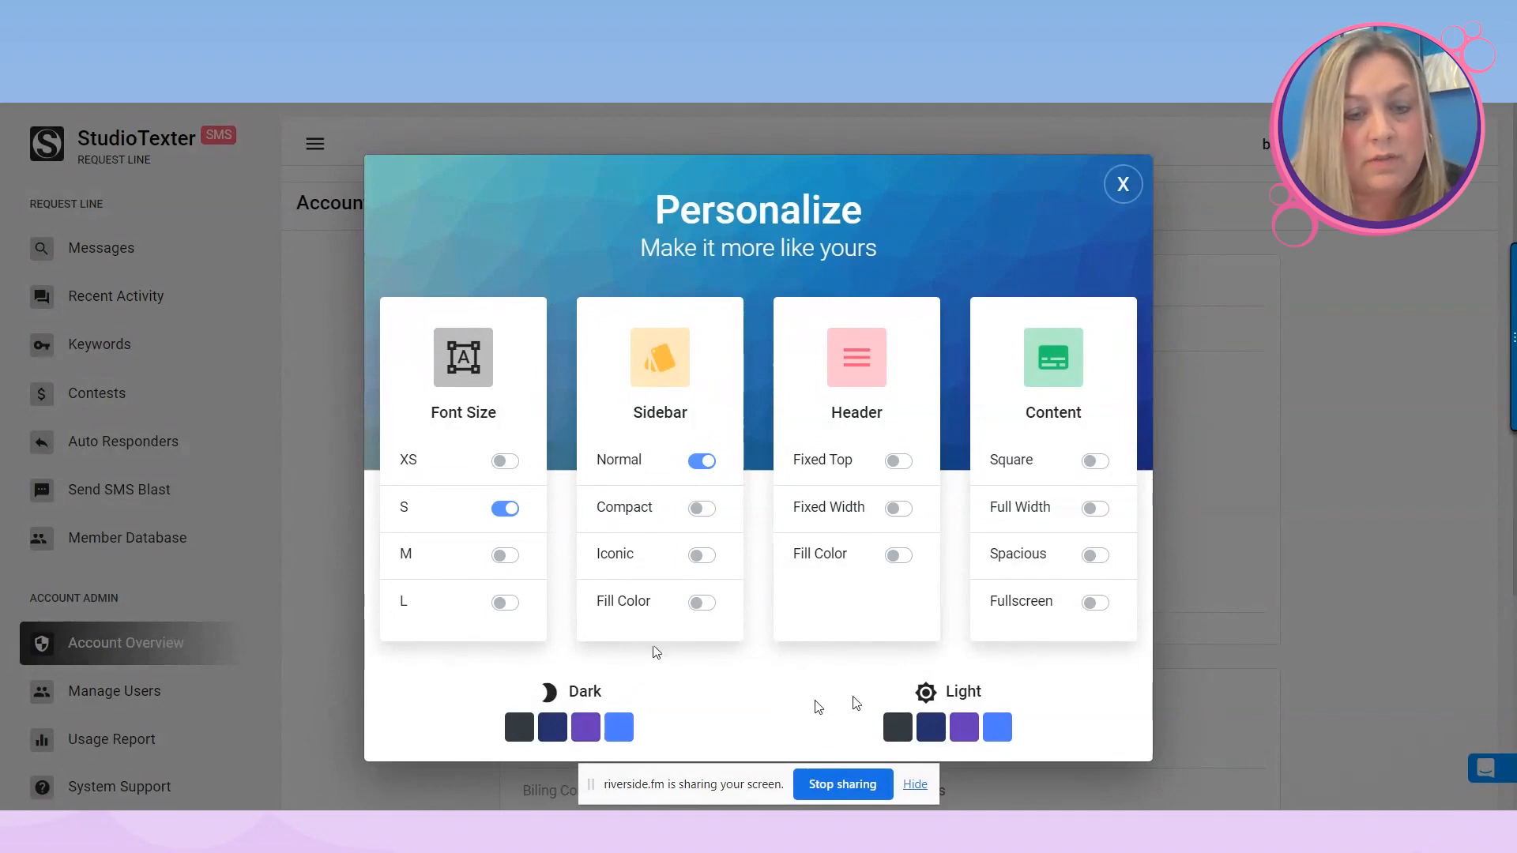
{"action": "left_click", "coordinate": [519, 728]}
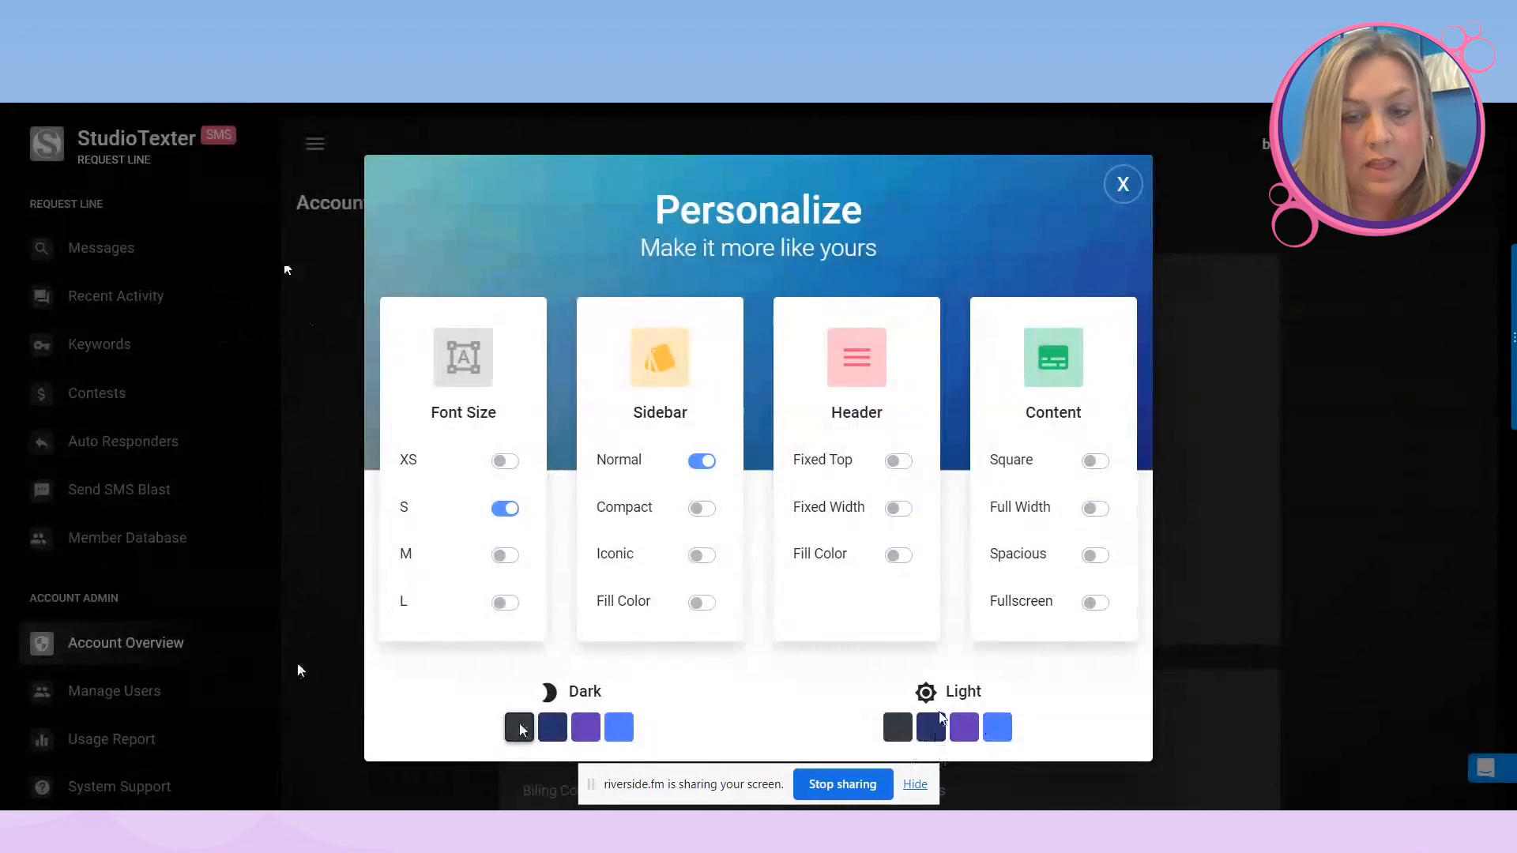
{"action": "left_click", "coordinate": [899, 728]}
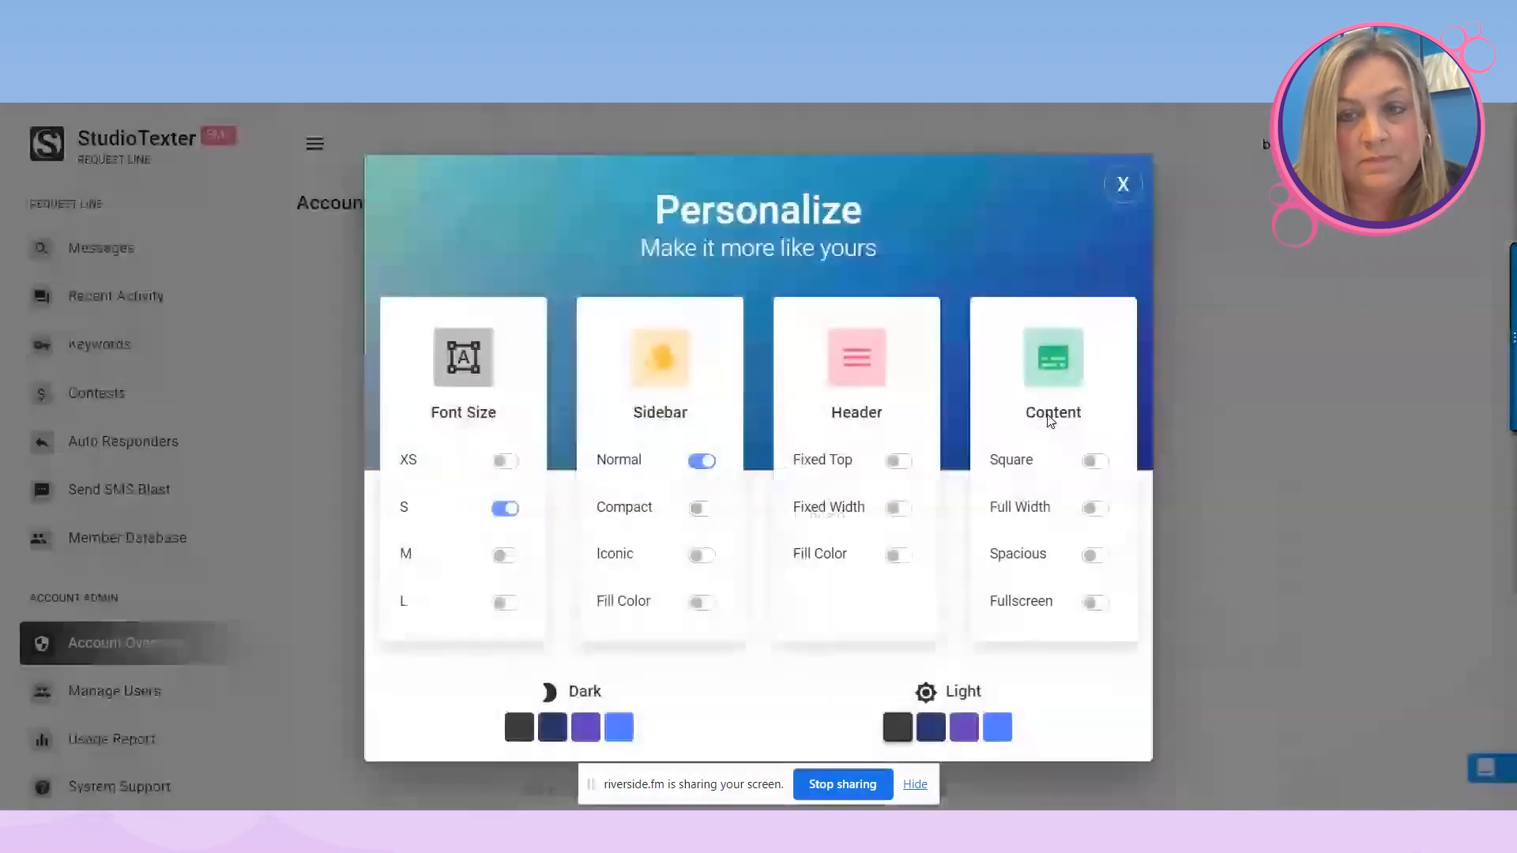
{"action": "left_click", "coordinate": [1123, 185]}
Check the available profile options and the support chat's messaging and help articles, closing both without making changes.
{"action": "left_click", "coordinate": [1264, 144]}
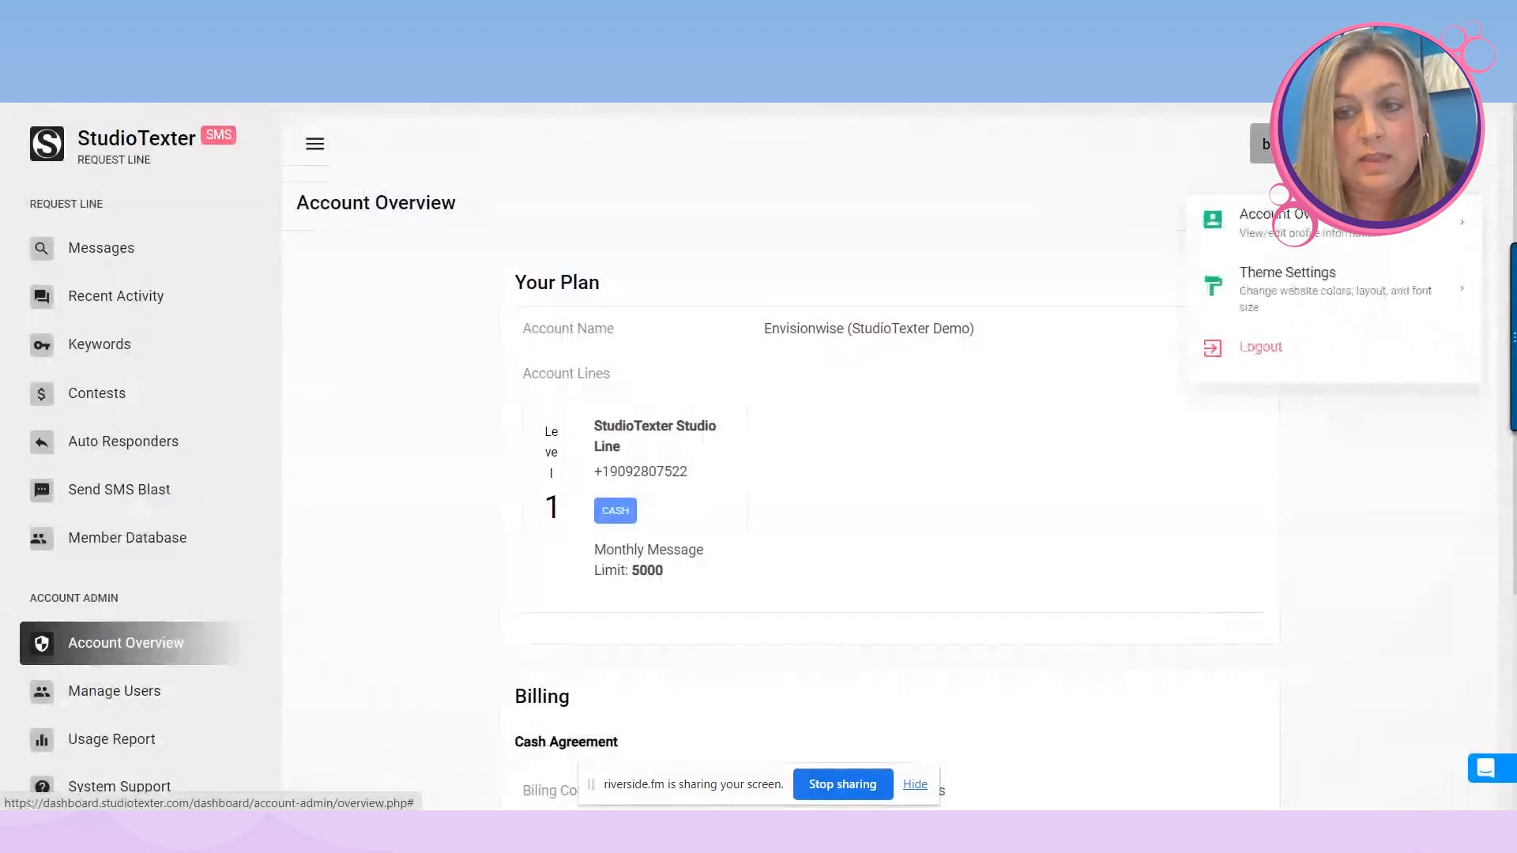
{"action": "left_click", "coordinate": [1388, 499]}
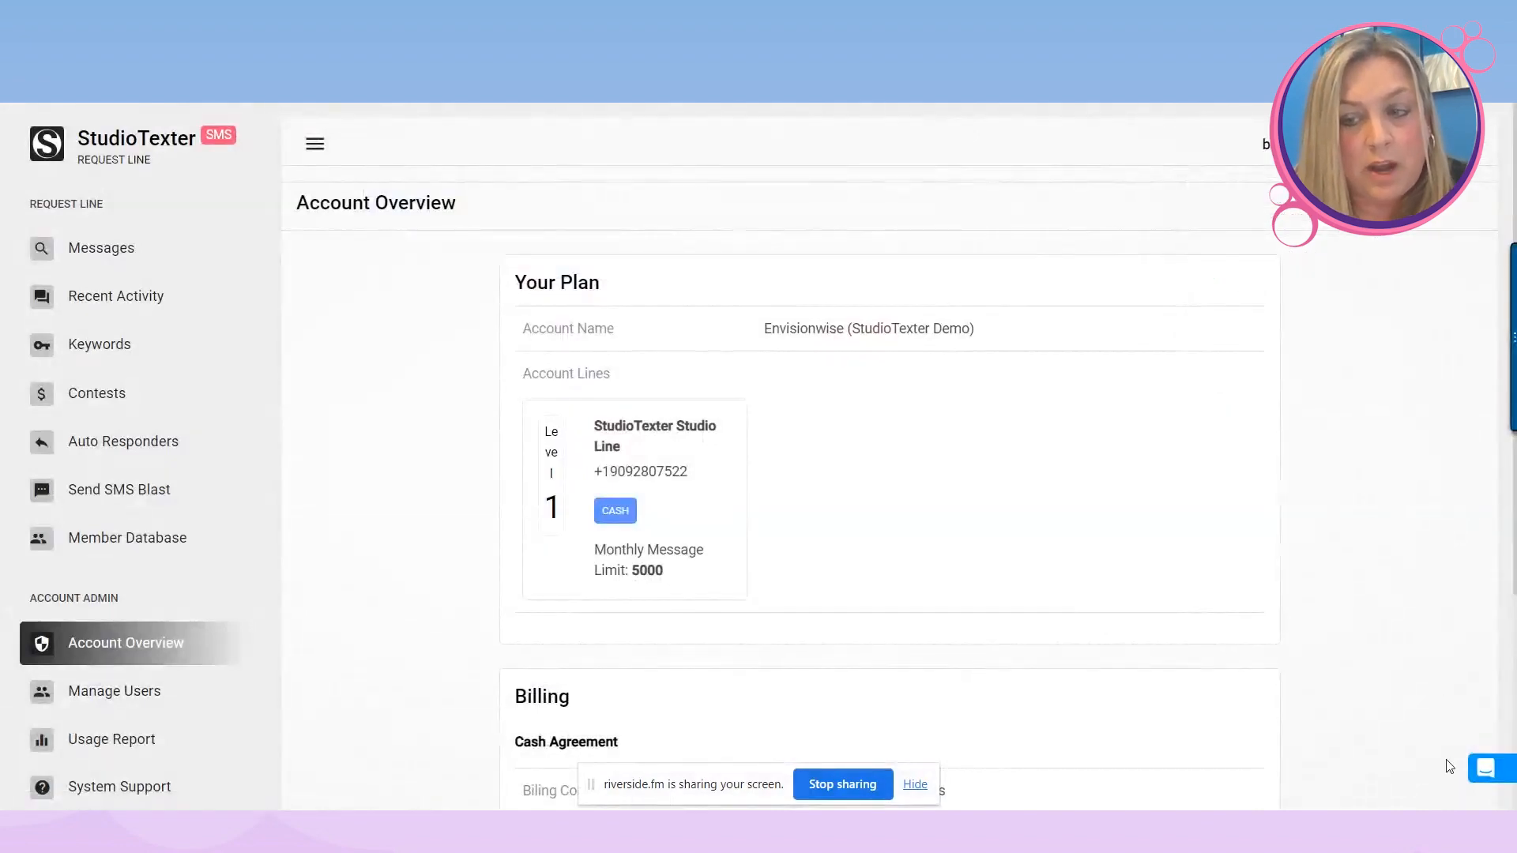
{"action": "left_click", "coordinate": [1498, 758]}
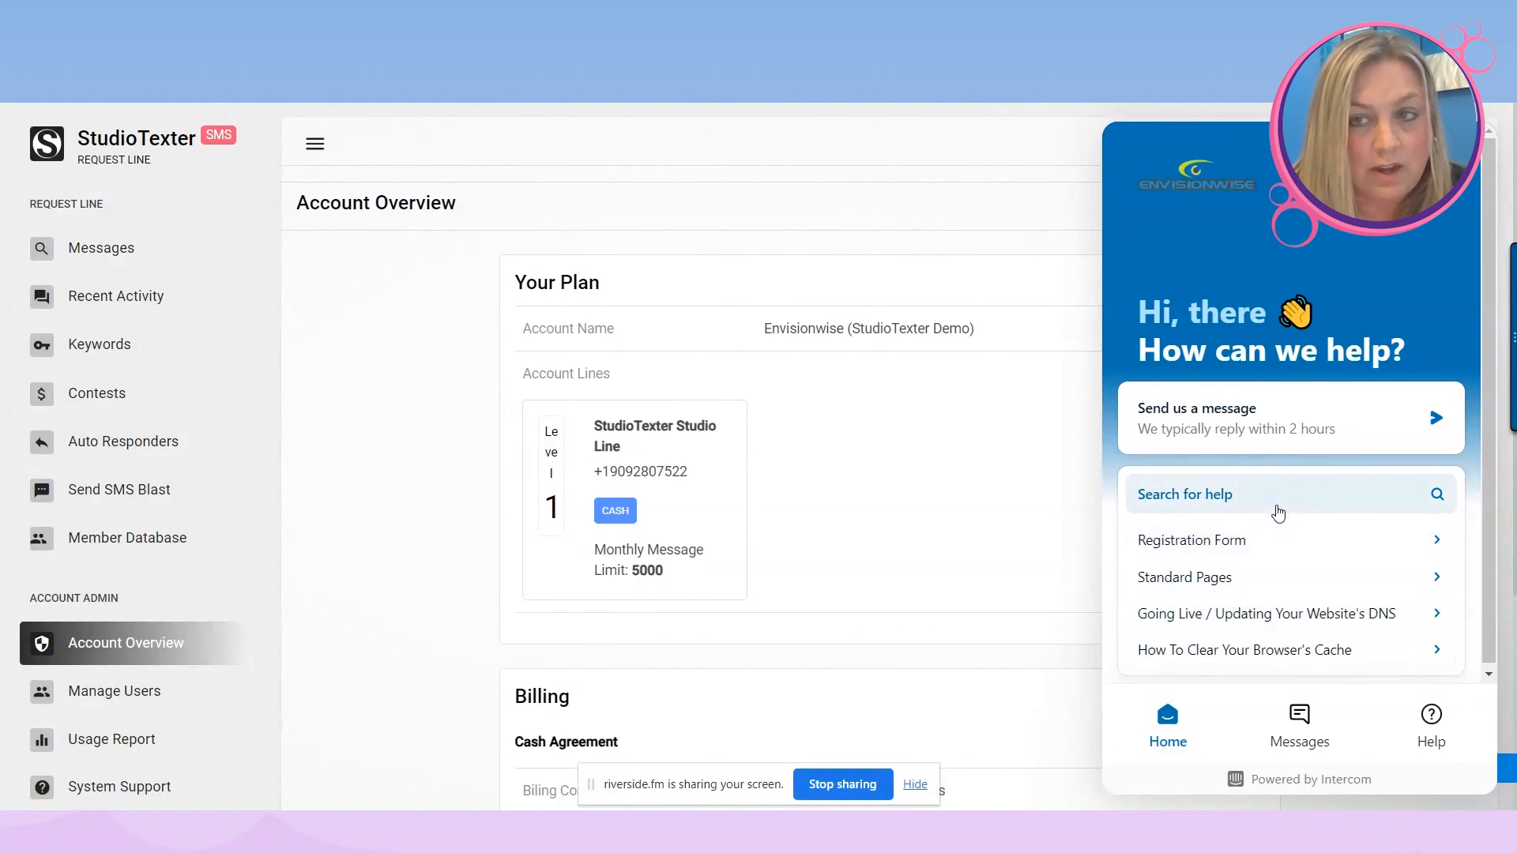
{"action": "left_click", "coordinate": [1467, 175]}
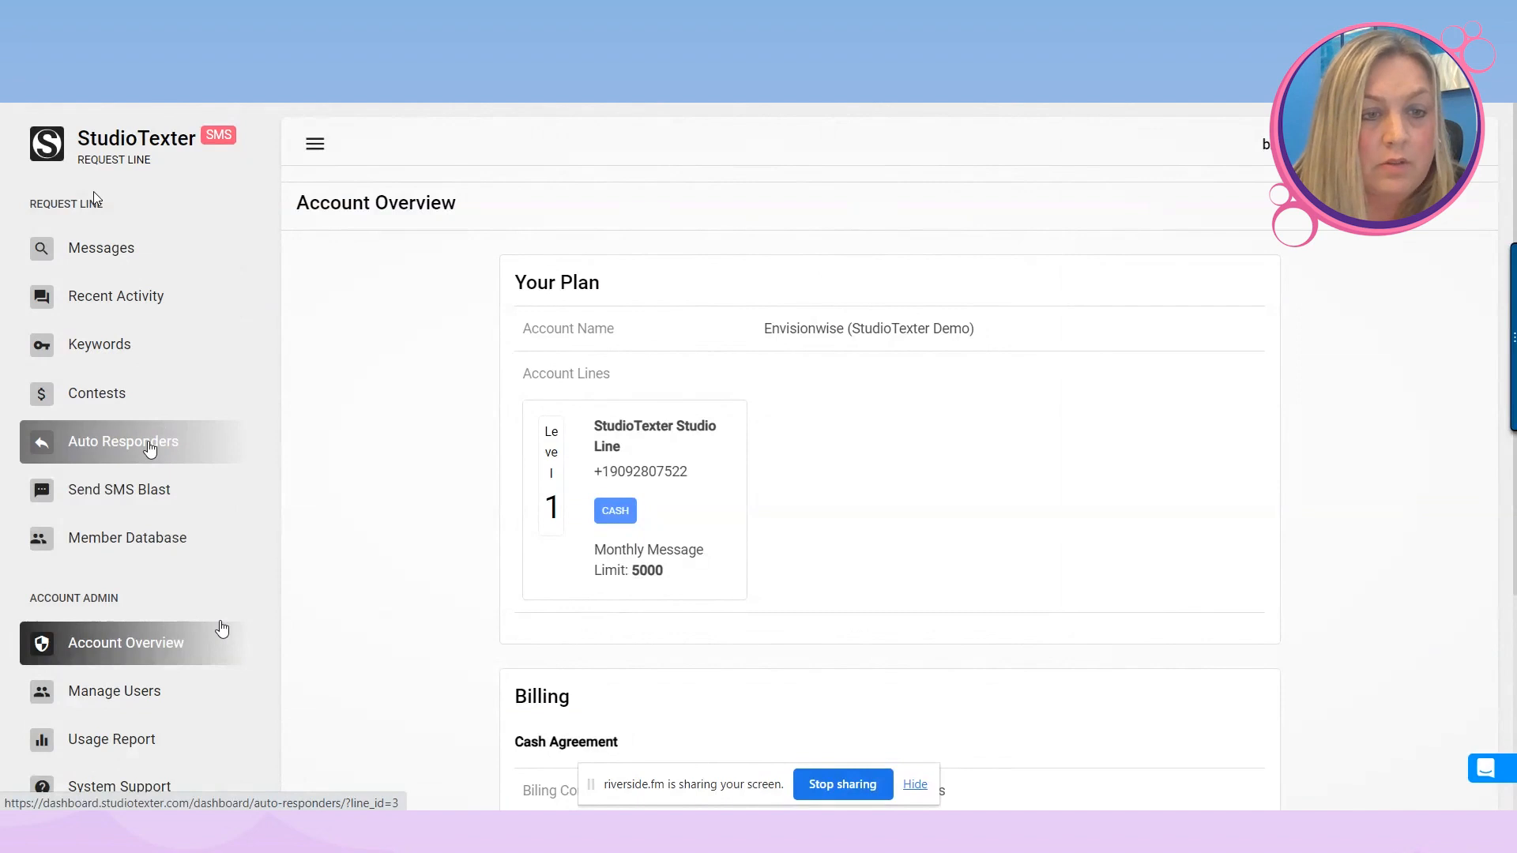
Go to Auto Responders and review the default auto response text, leaving it without saving.
{"action": "left_click", "coordinate": [150, 445]}
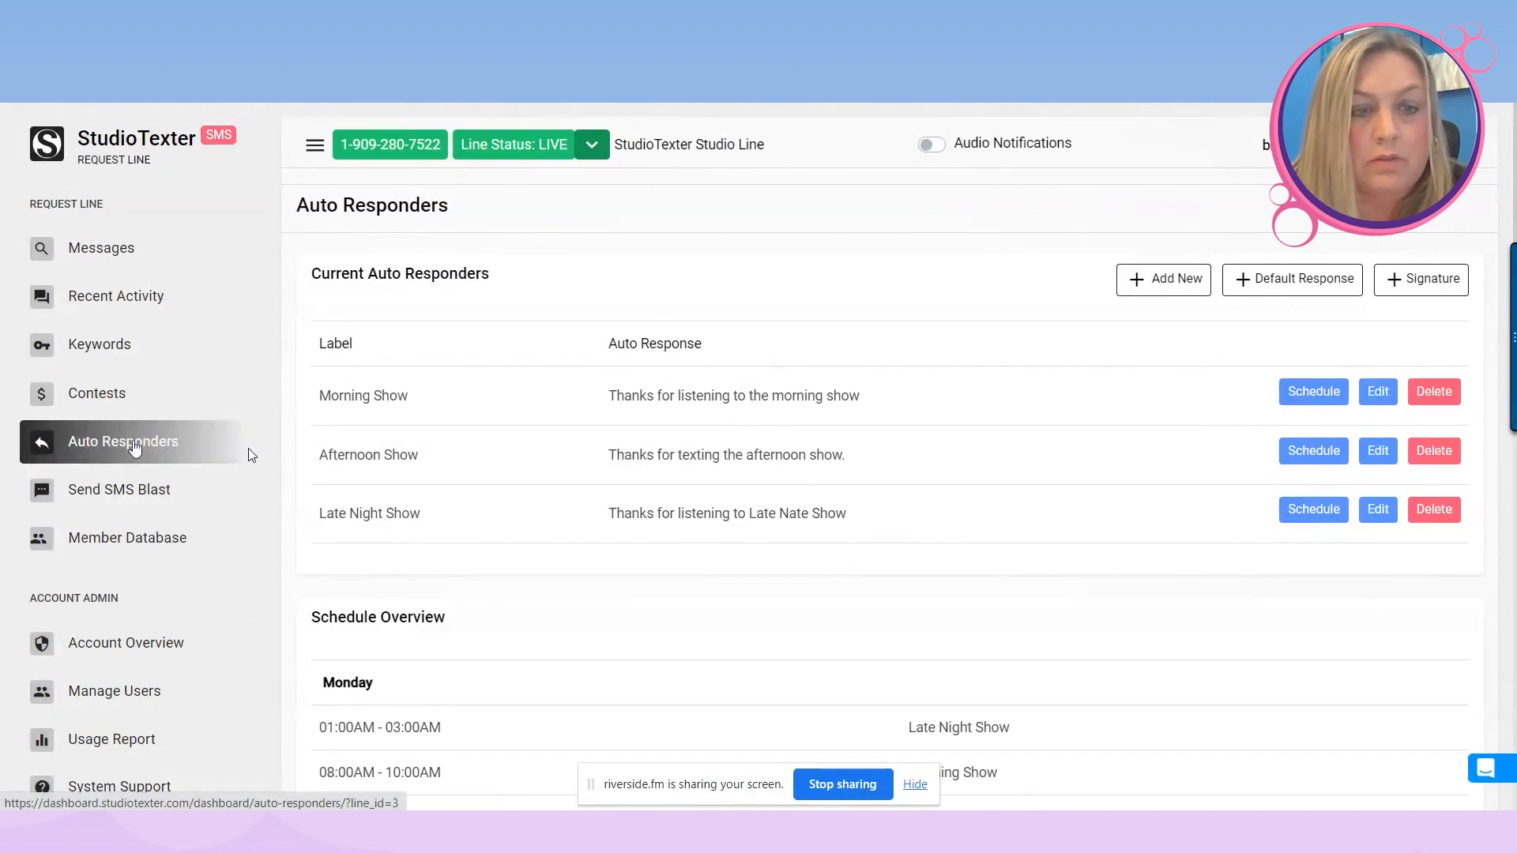
{"action": "left_click", "coordinate": [1279, 298]}
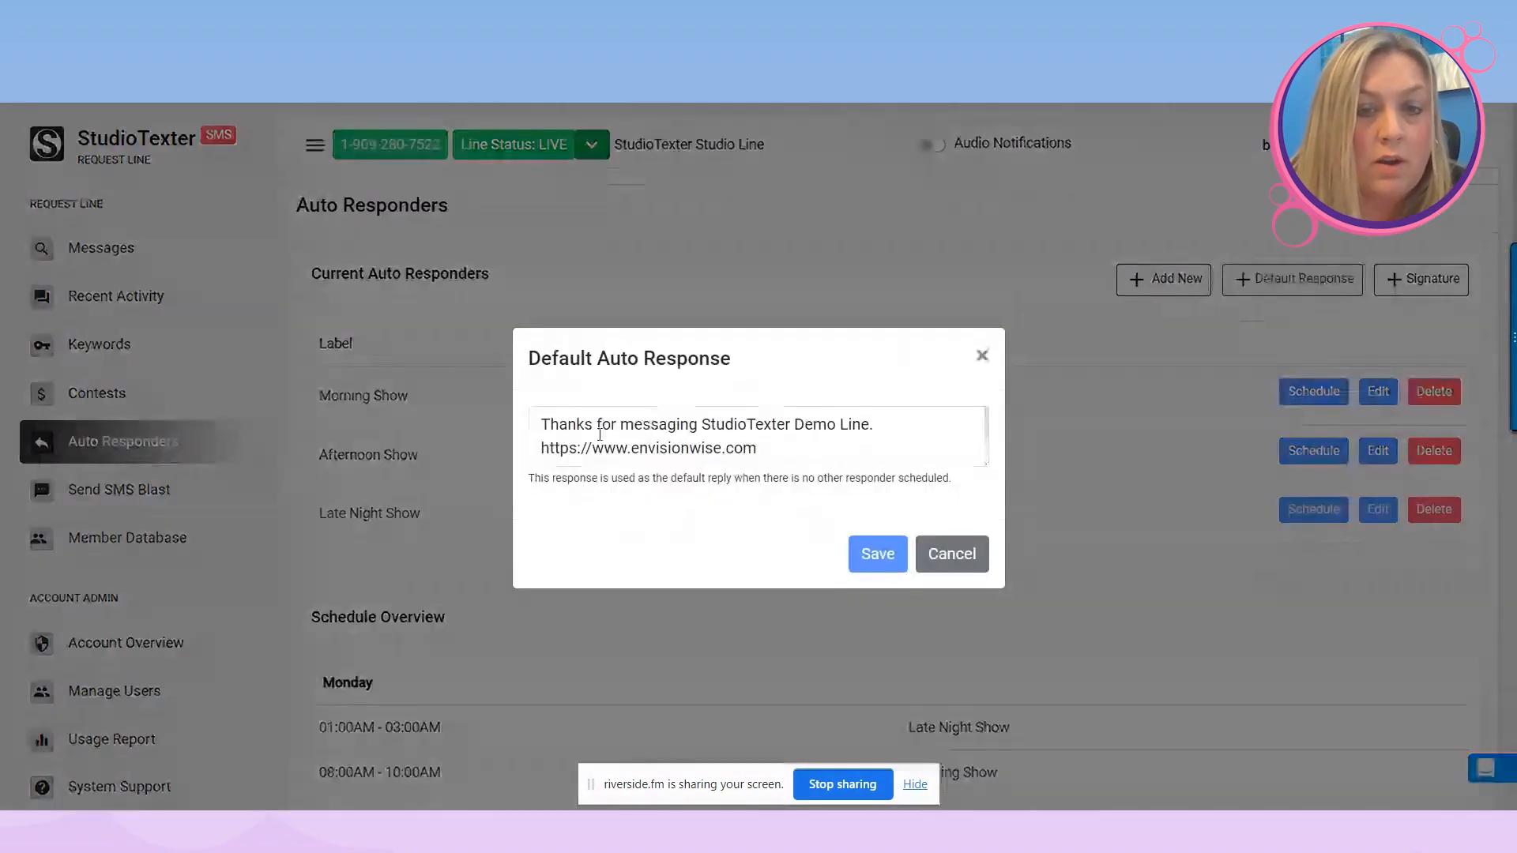
{"action": "left_click_drag", "start_coordinate": [542, 425], "coordinate": [634, 416]}
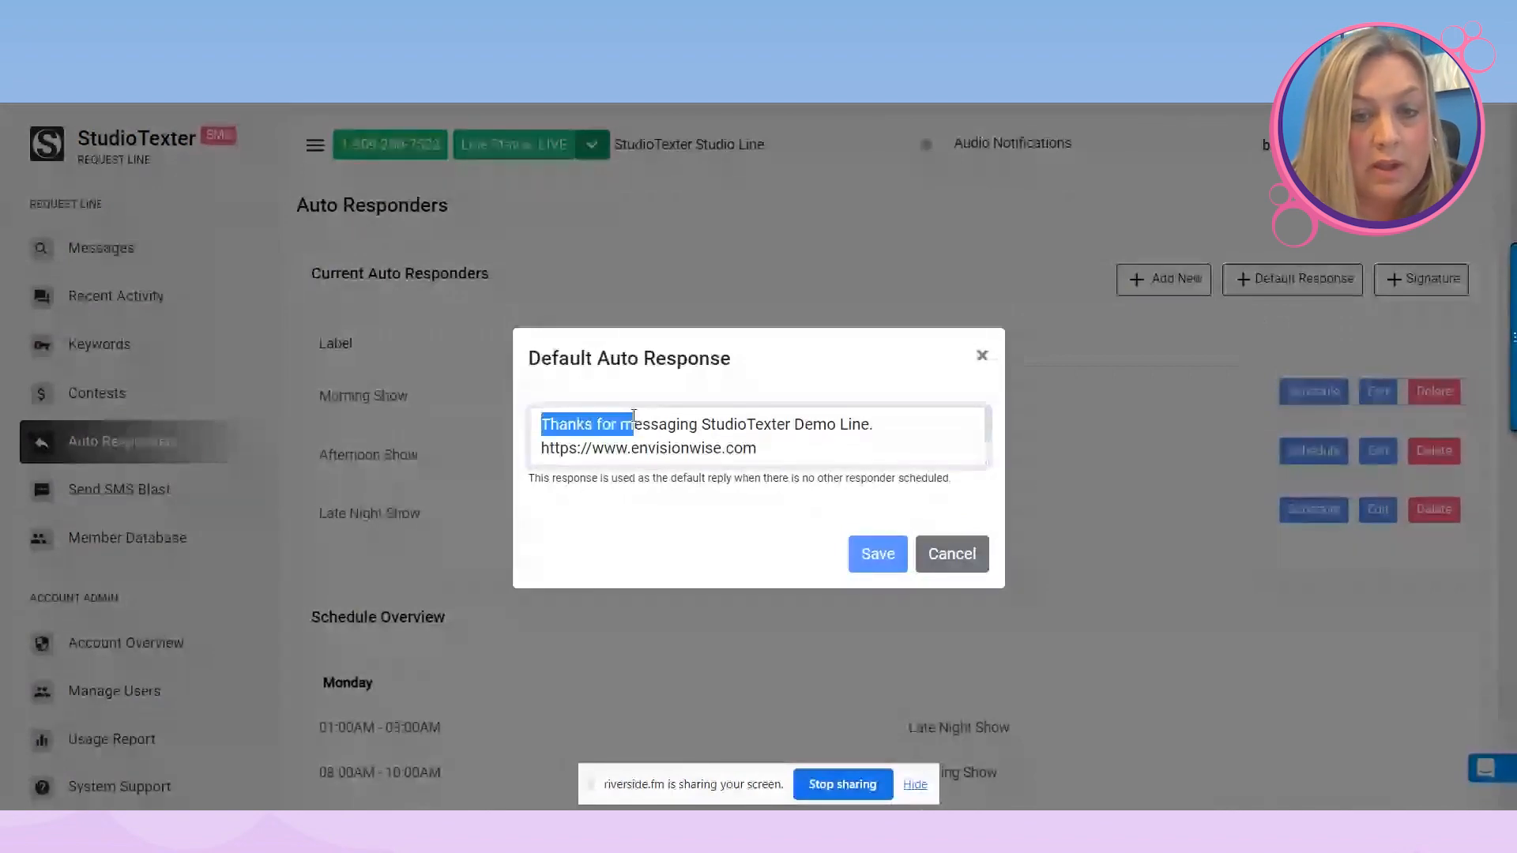
{"action": "left_click_drag", "start_coordinate": [914, 441], "coordinate": [525, 427]}
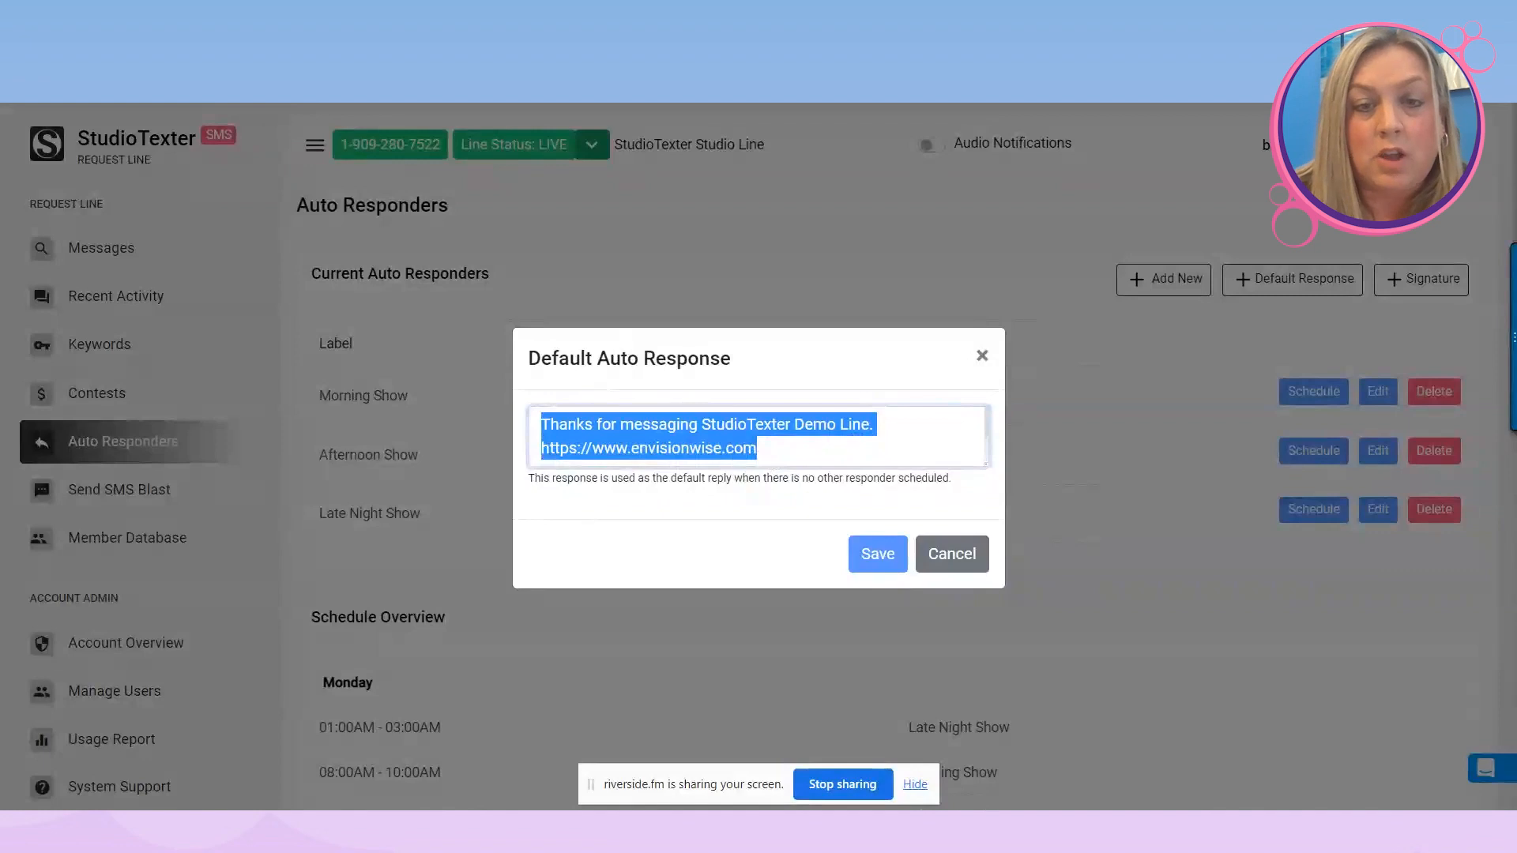
{"action": "left_click", "coordinate": [779, 448]}
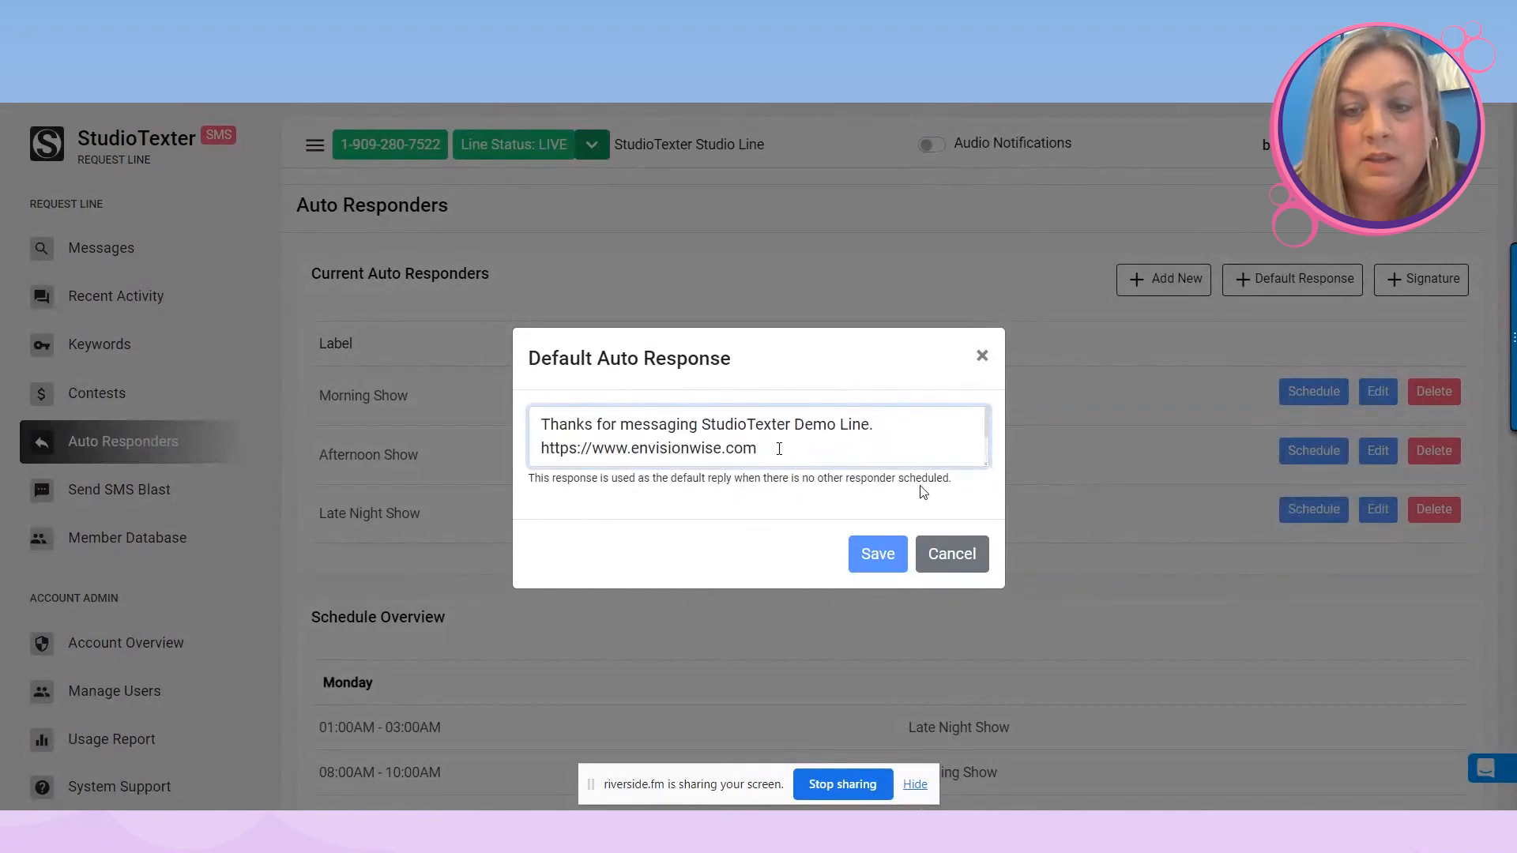
{"action": "left_click", "coordinate": [953, 554]}
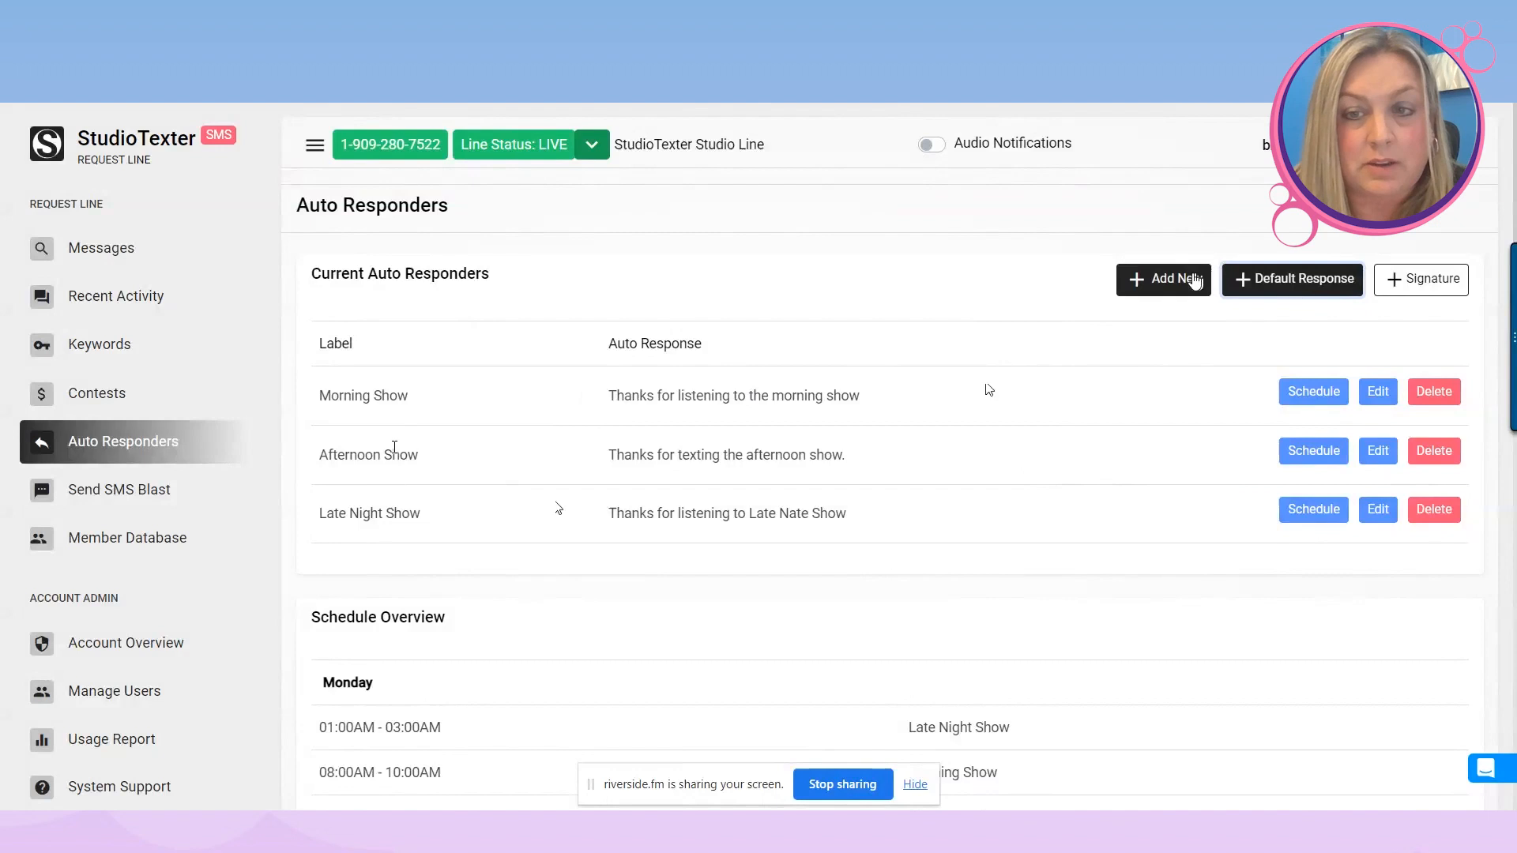
Examine the blank new auto responder form and the Morning Show schedule, closing each without saving.
{"action": "left_click", "coordinate": [1171, 289]}
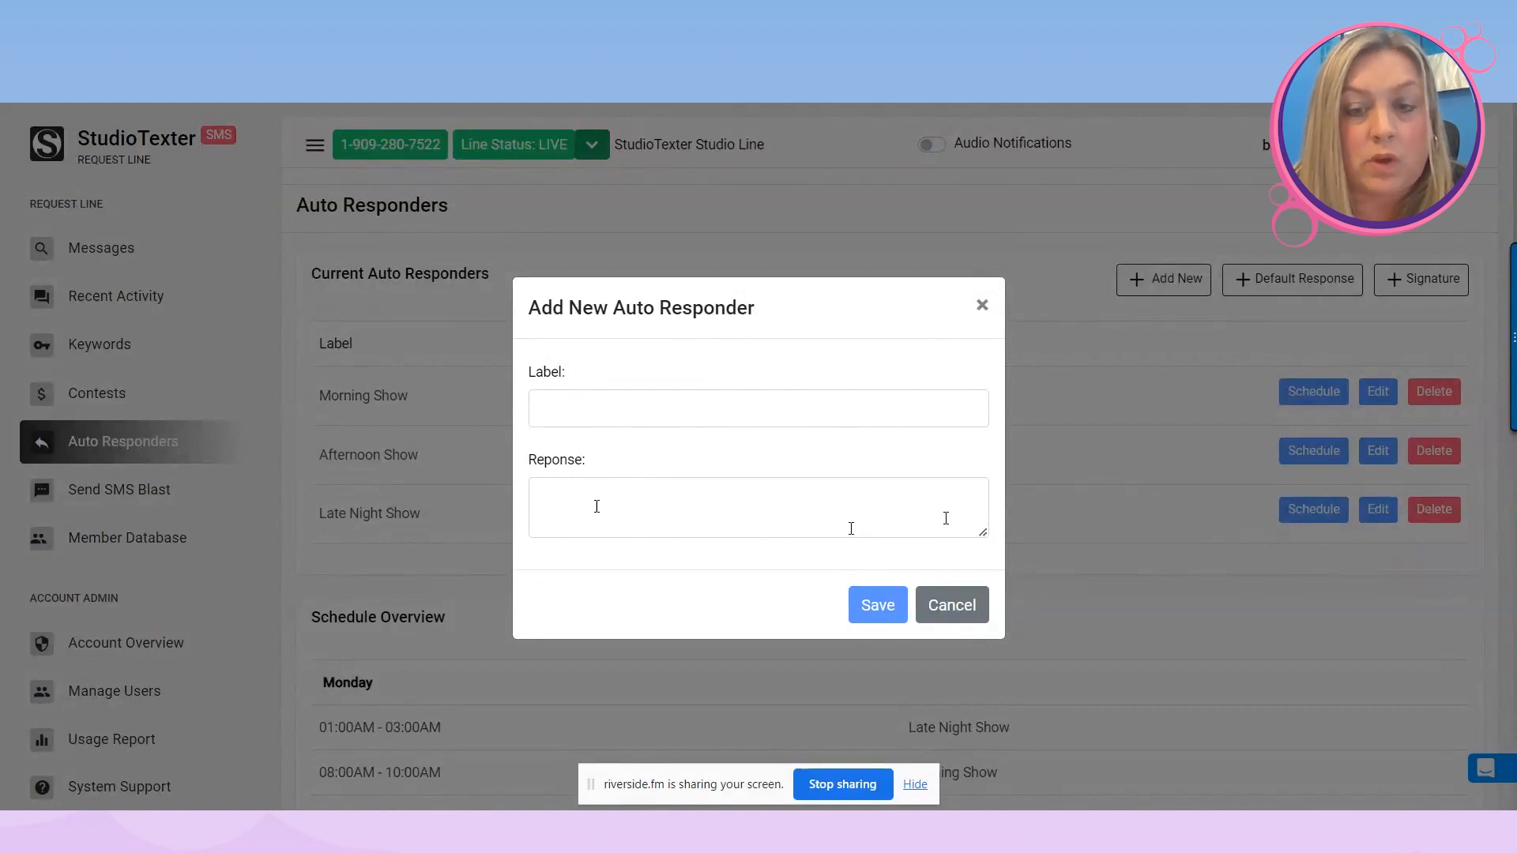
{"action": "left_click", "coordinate": [944, 608]}
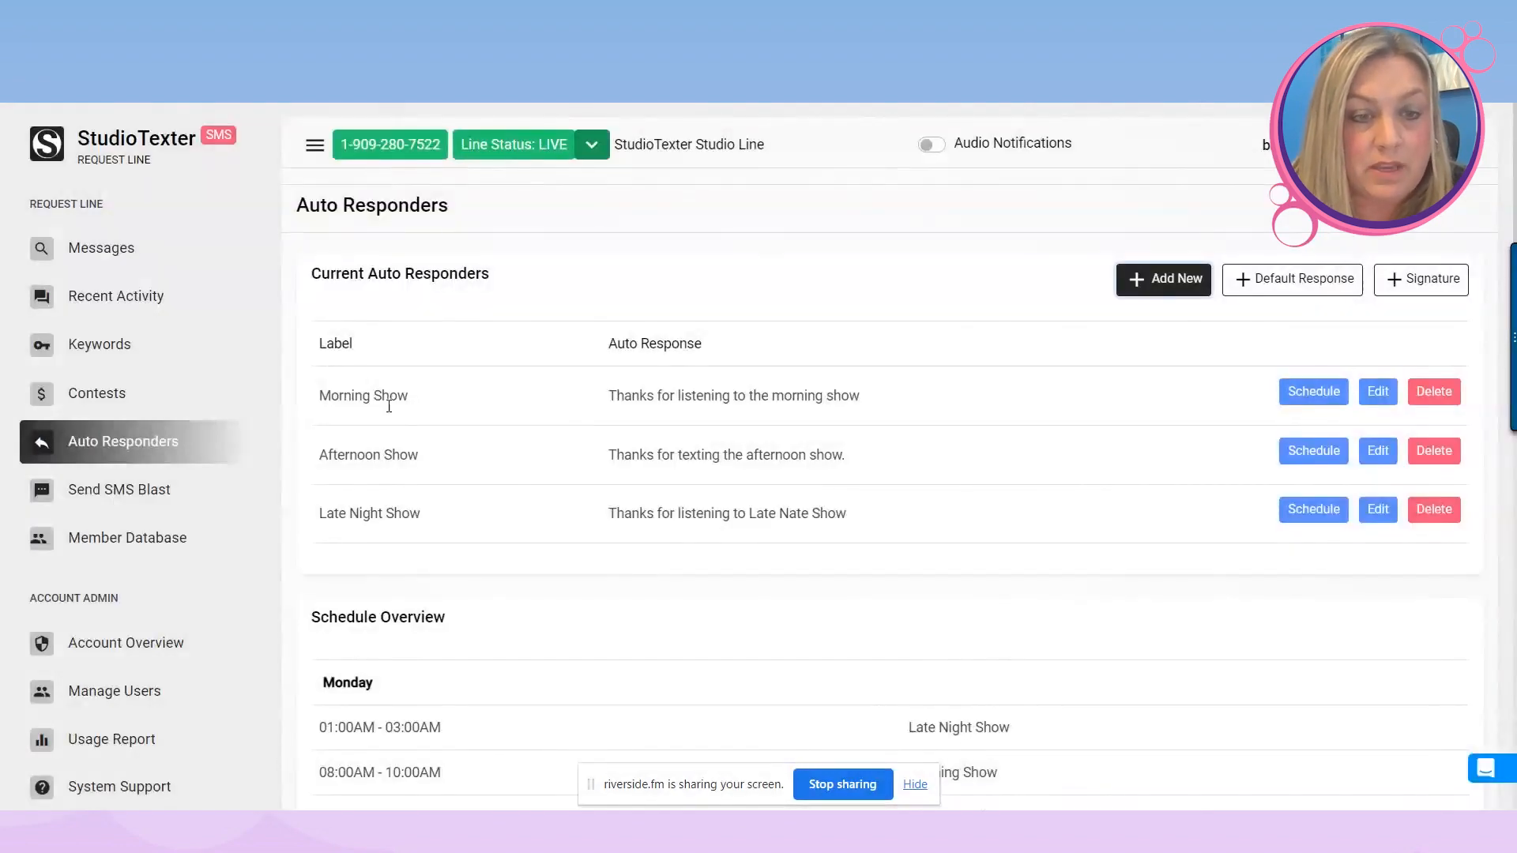
{"action": "left_click", "coordinate": [1314, 392]}
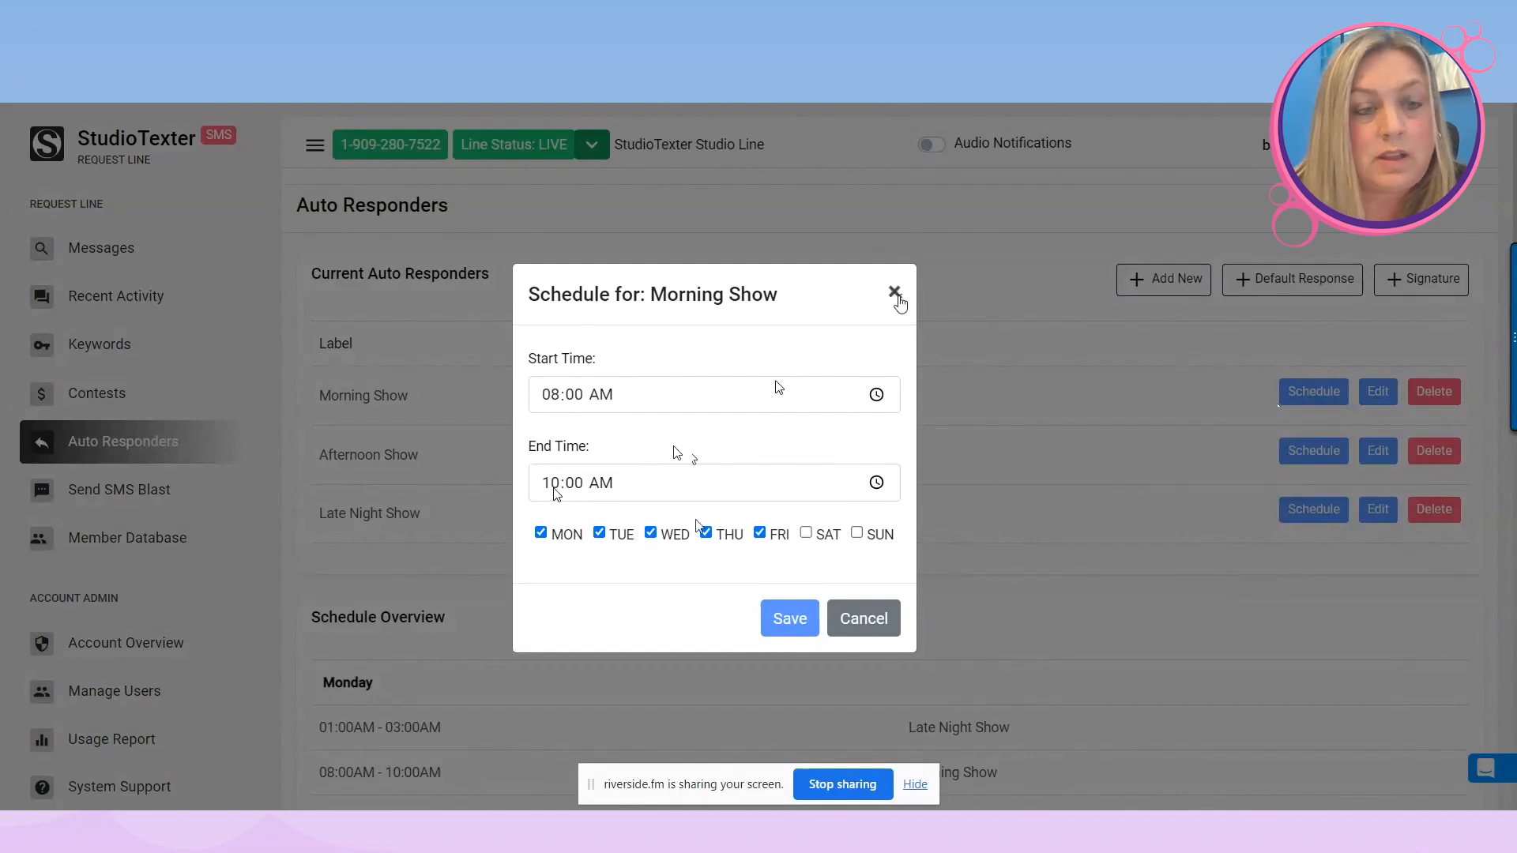
{"action": "left_click", "coordinate": [895, 292]}
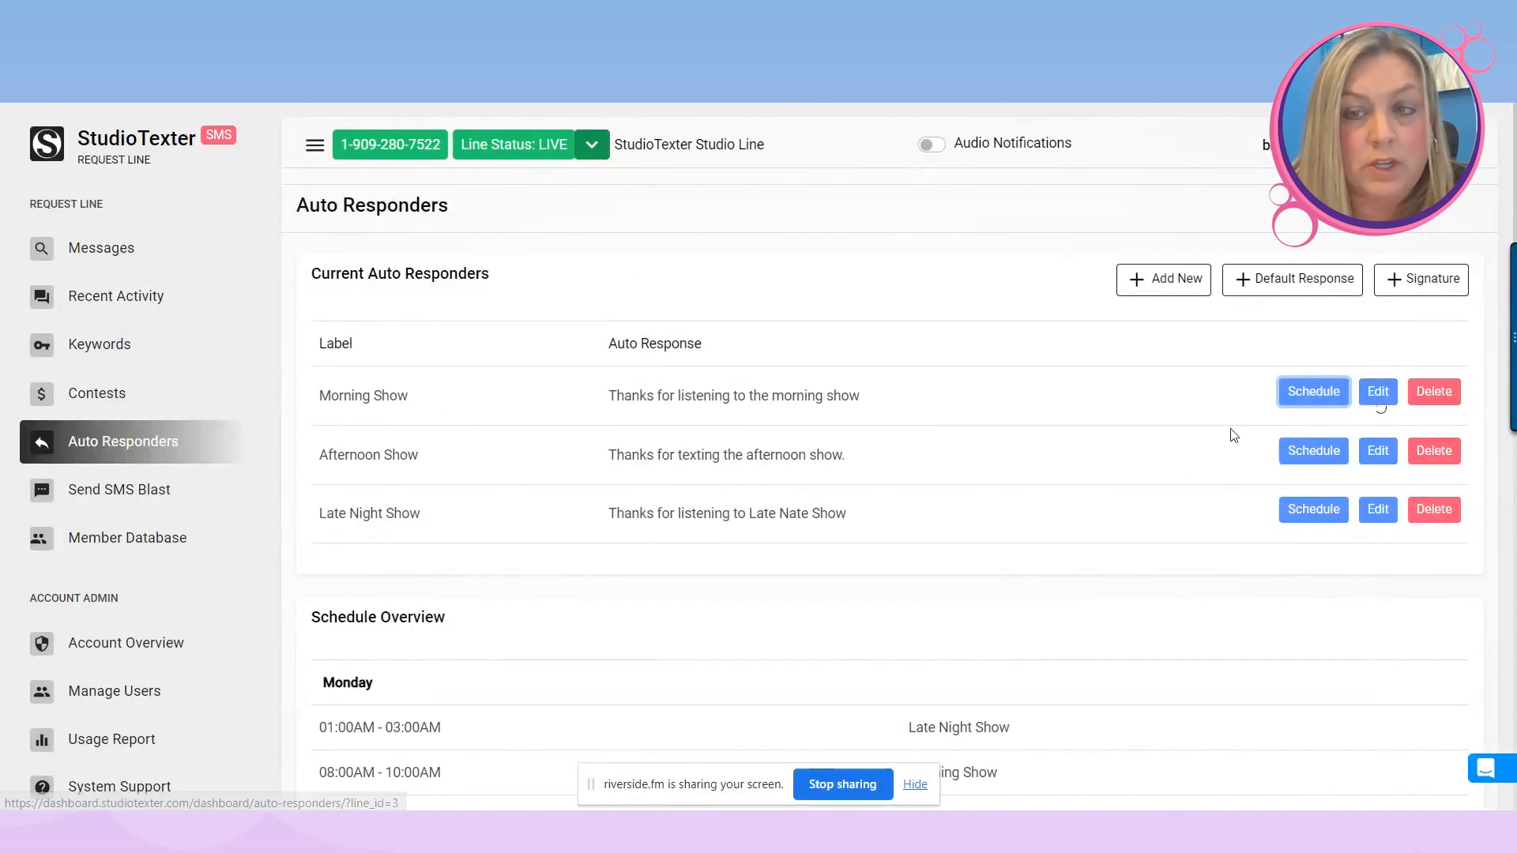
Review the sponsor signature appended to messages sent from the dashboard and close it without saving.
{"action": "left_click", "coordinate": [1434, 293]}
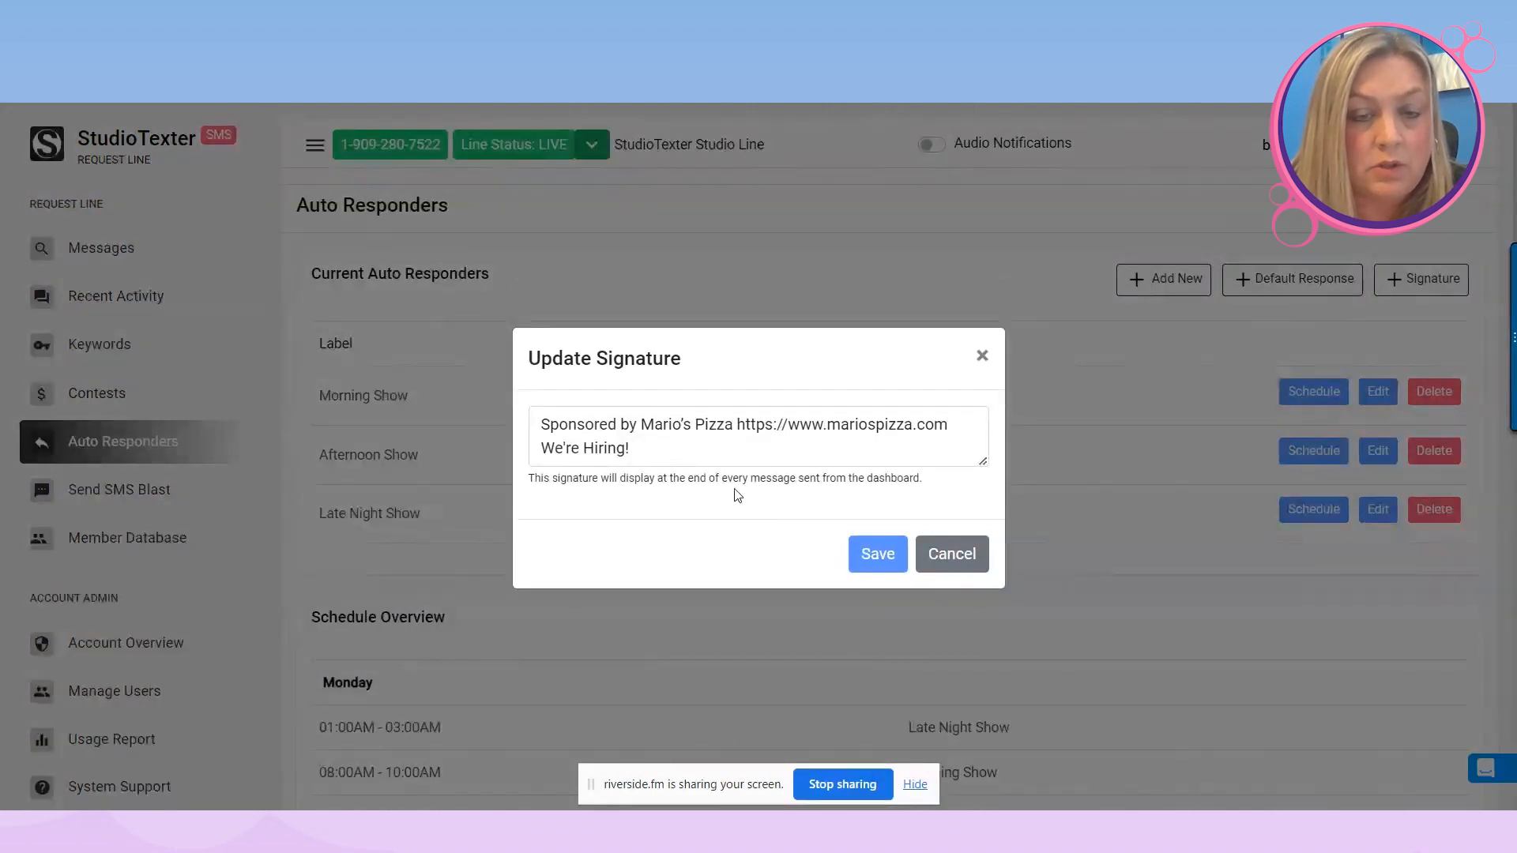
{"action": "mouse_move", "coordinate": [541, 427]}
{"action": "left_mouse_down"}
{"action": "mouse_move", "coordinate": [589, 430]}
{"action": "mouse_move", "coordinate": [766, 515]}
{"action": "left_mouse_up"}
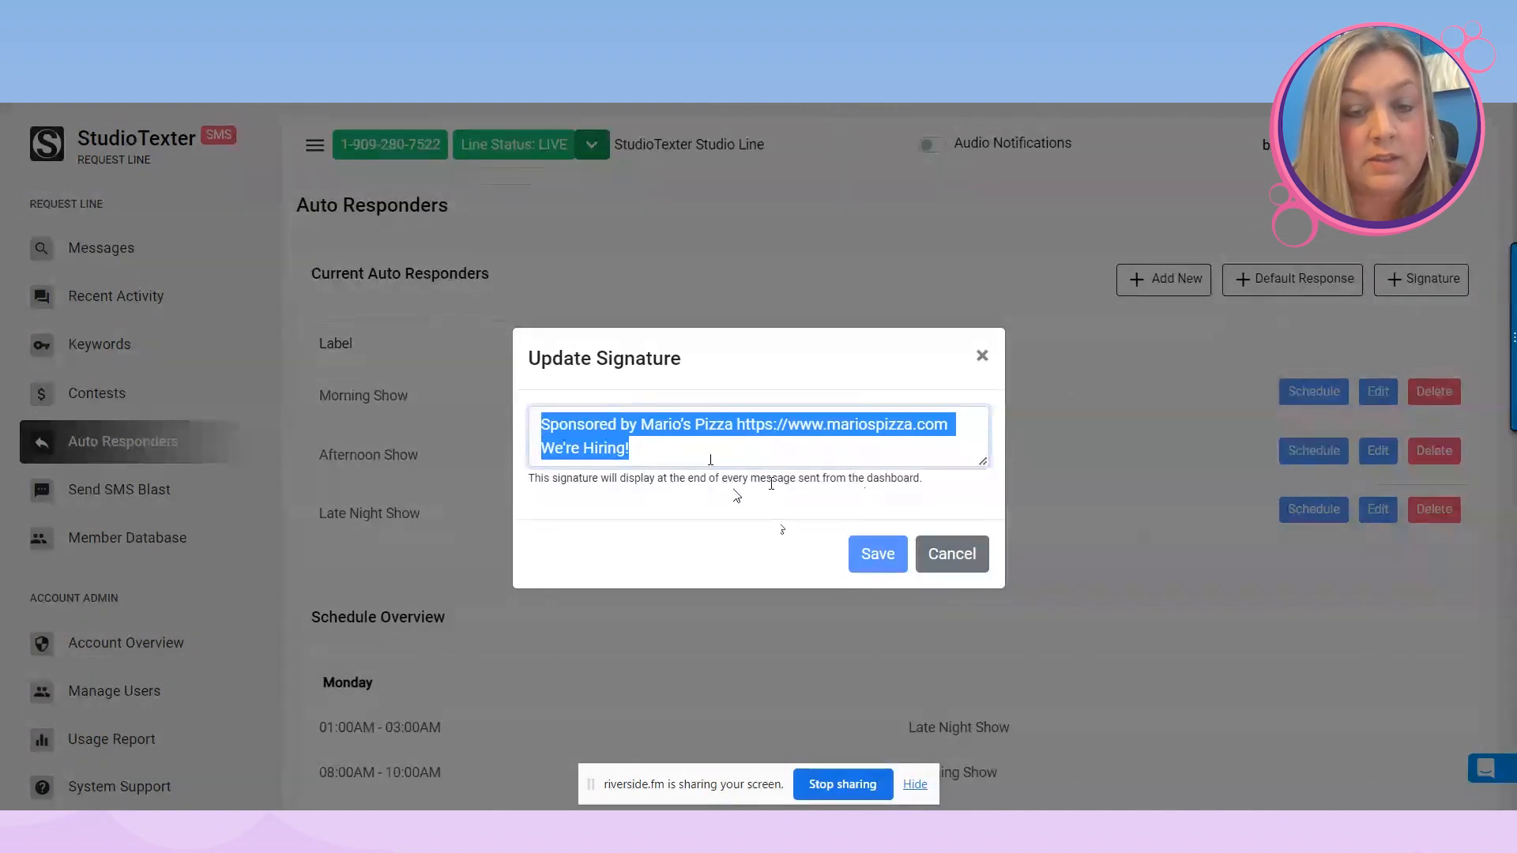
{"action": "left_click", "coordinate": [720, 421]}
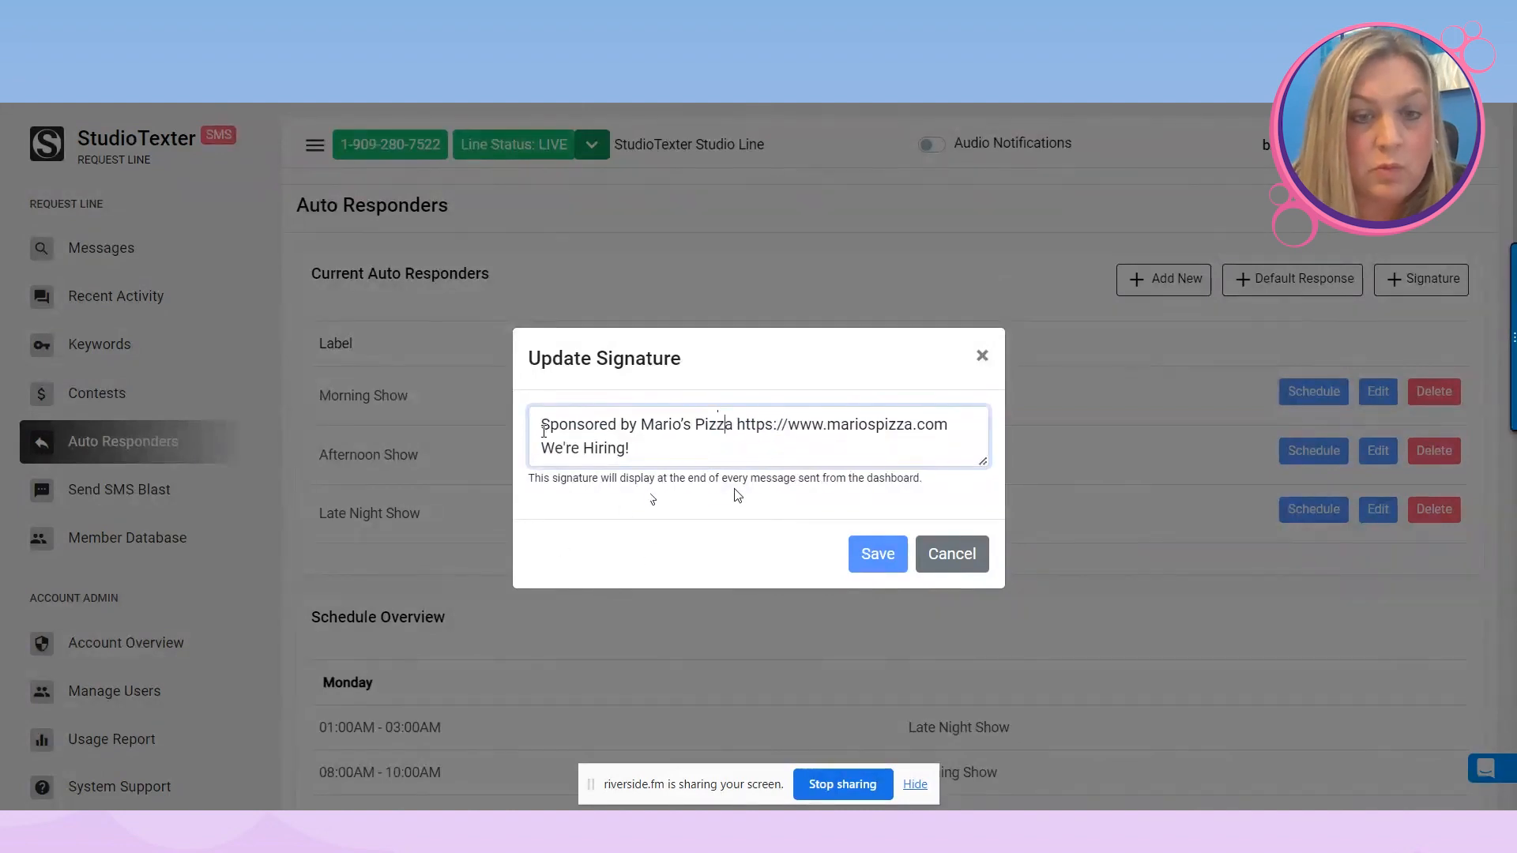
{"action": "left_click_drag", "start_coordinate": [540, 426], "coordinate": [653, 441]}
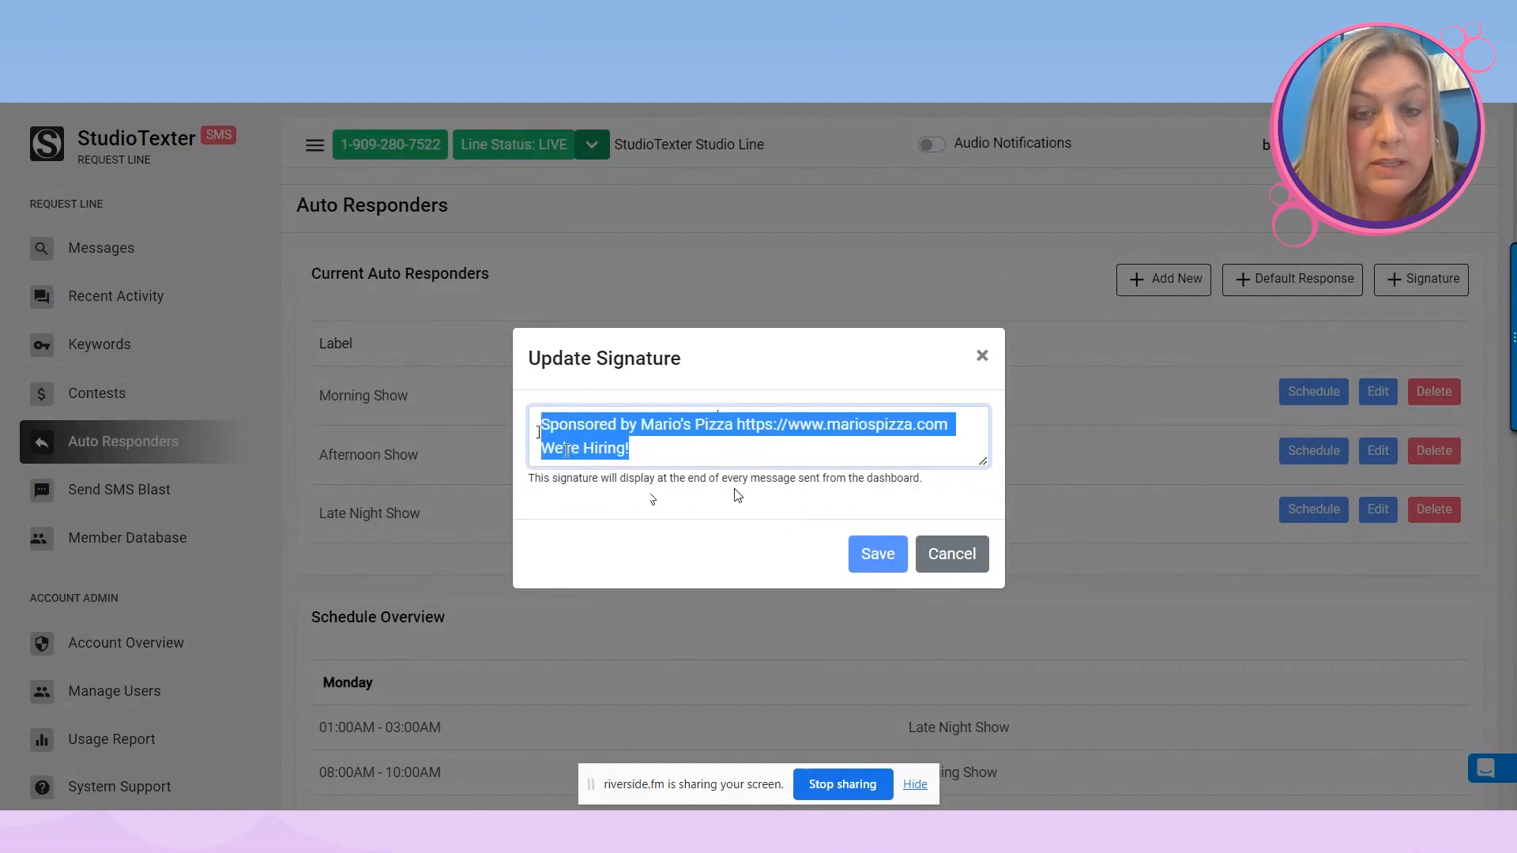
{"action": "left_click", "coordinate": [658, 451]}
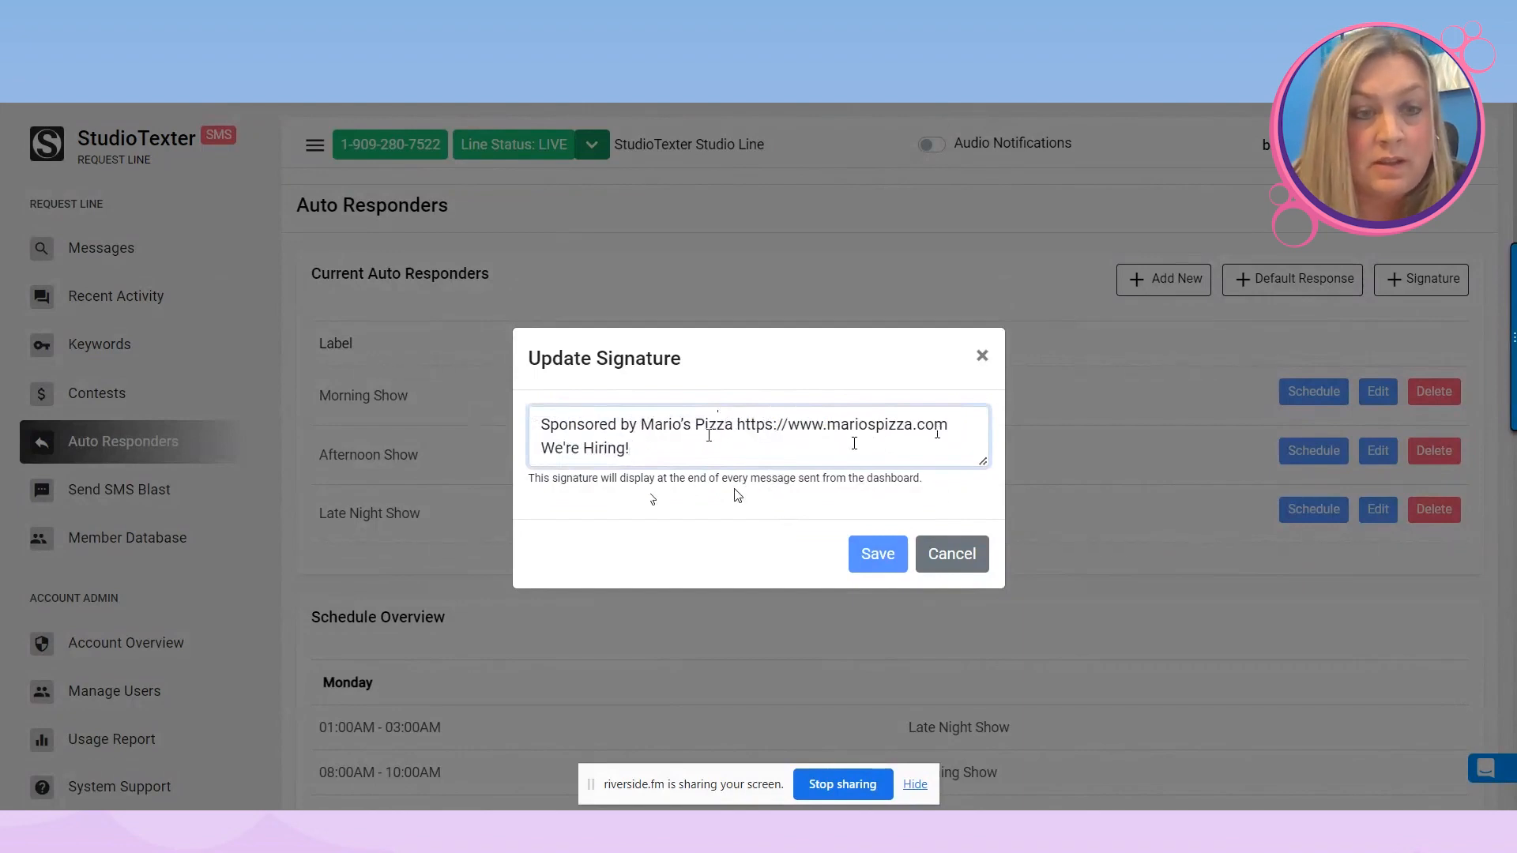
{"action": "left_click", "coordinate": [954, 557]}
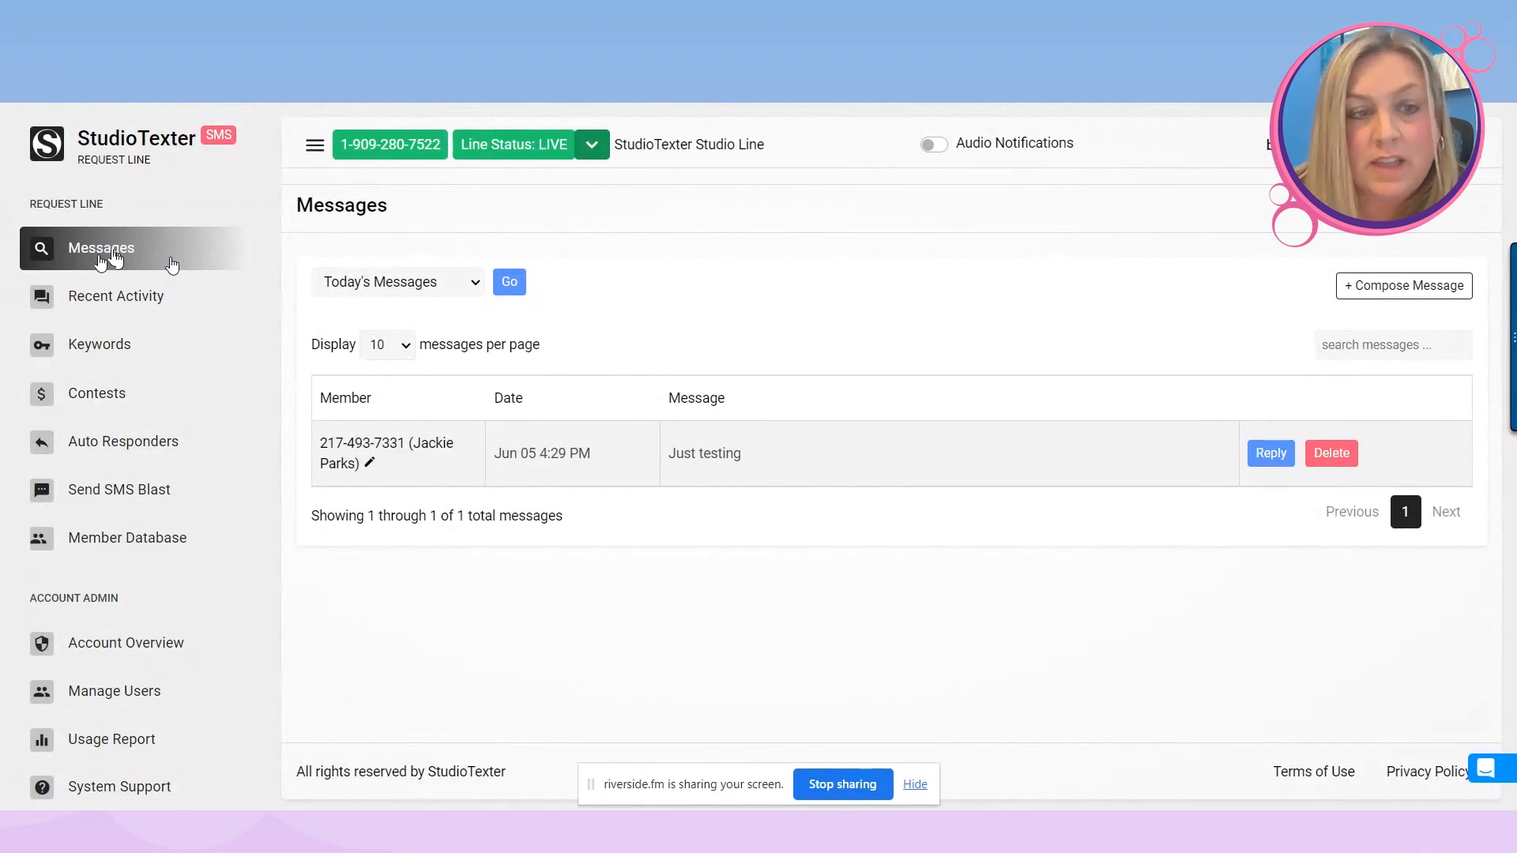
Highlight the line's phone number in the header, and view the received picture message at full size before closing it.
{"action": "left_click_drag", "start_coordinate": [340, 147], "coordinate": [440, 156]}
{"action": "left_click", "coordinate": [444, 229]}
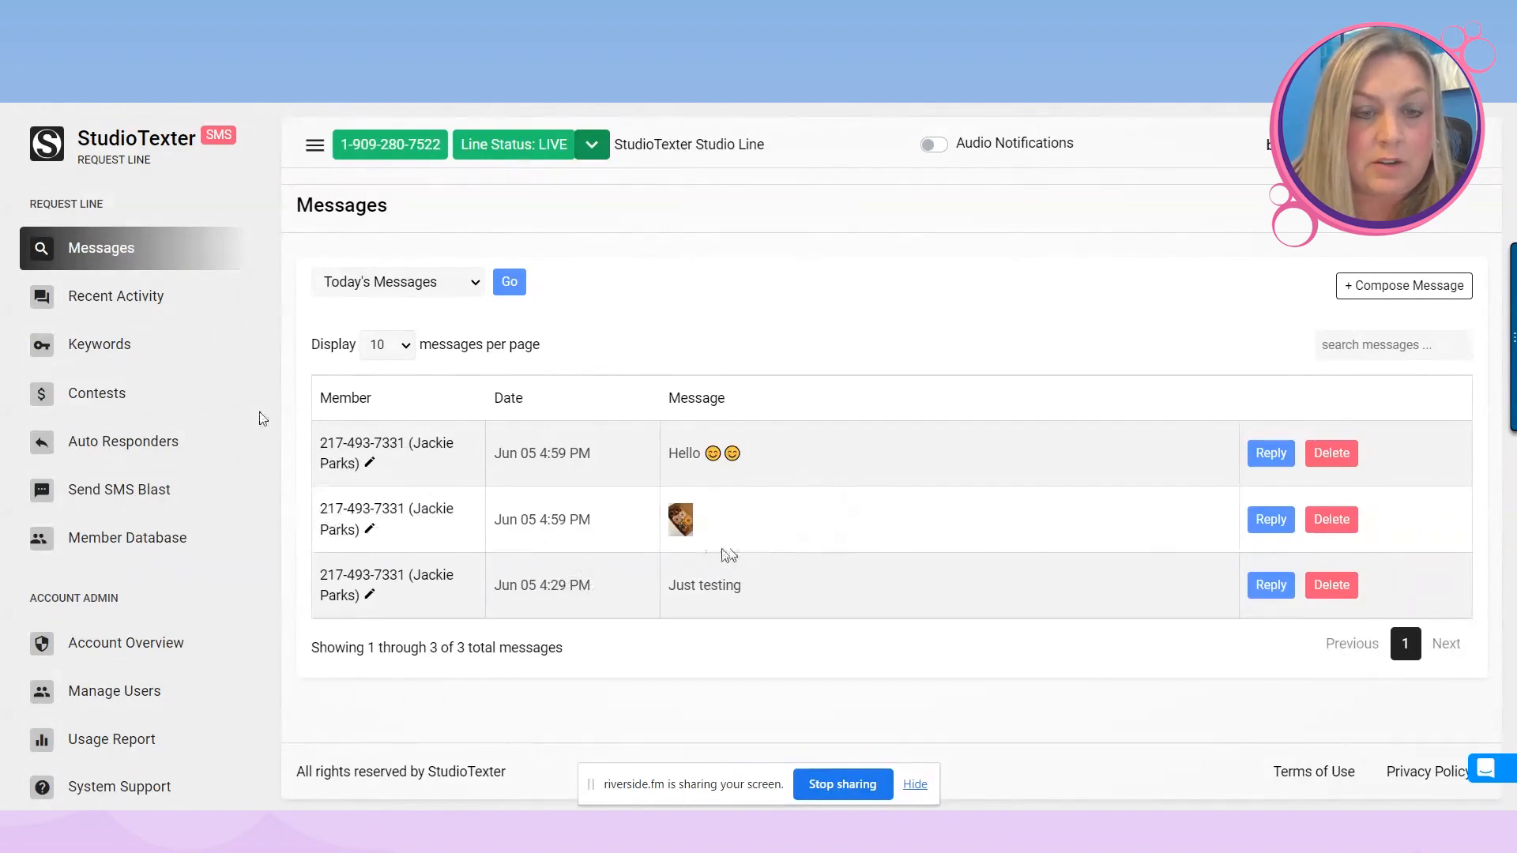
{"action": "left_click", "coordinate": [685, 536]}
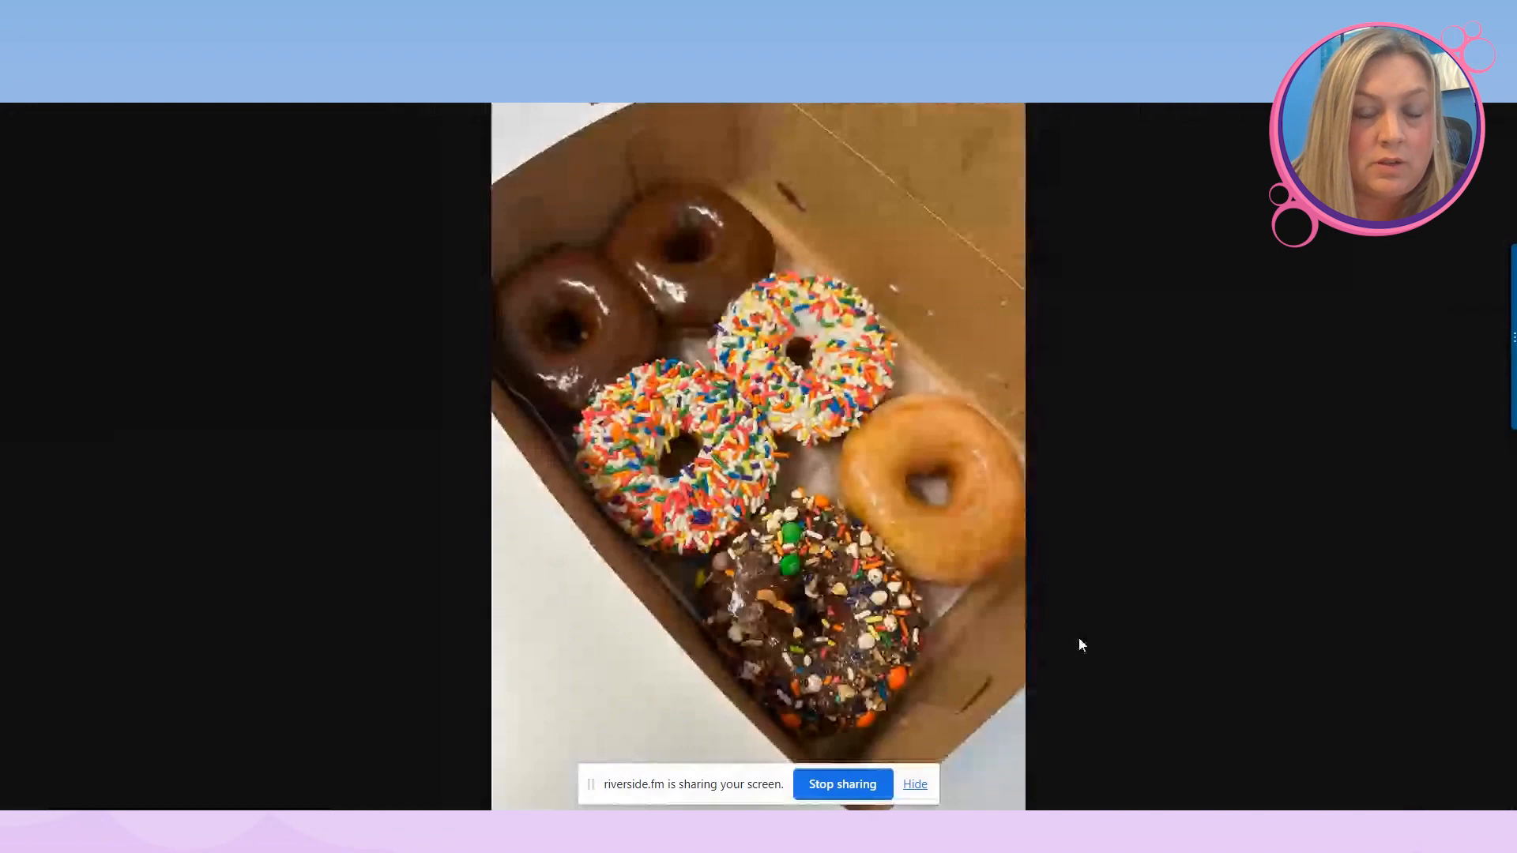
{"action": "key", "text": "ctrl+w"}
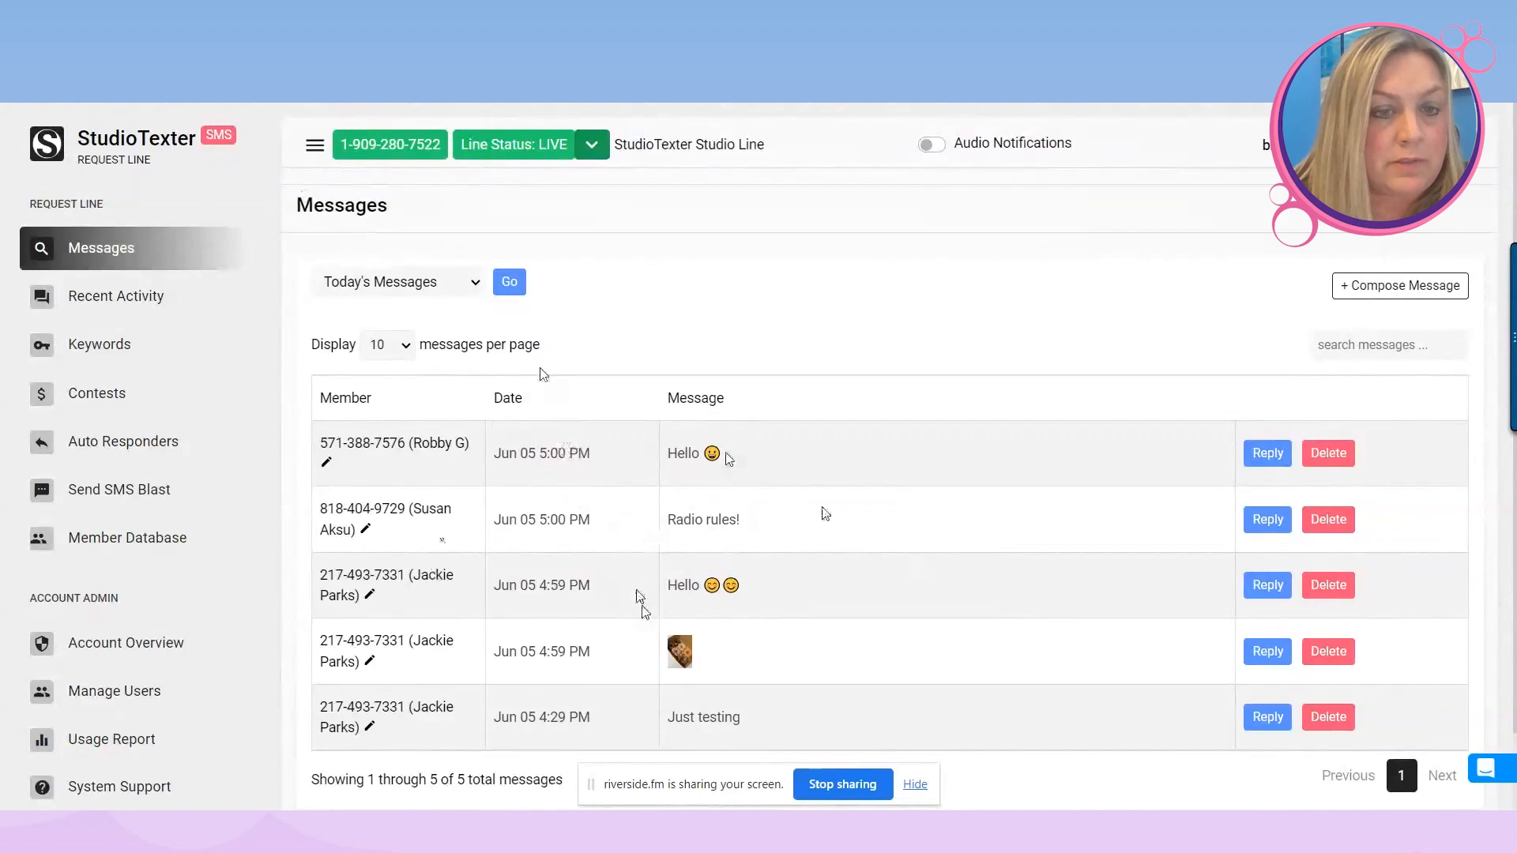
Check the date range options for filtering messages, leaving Today's Messages selected, and go to the message search field.
{"action": "left_click", "coordinate": [459, 294]}
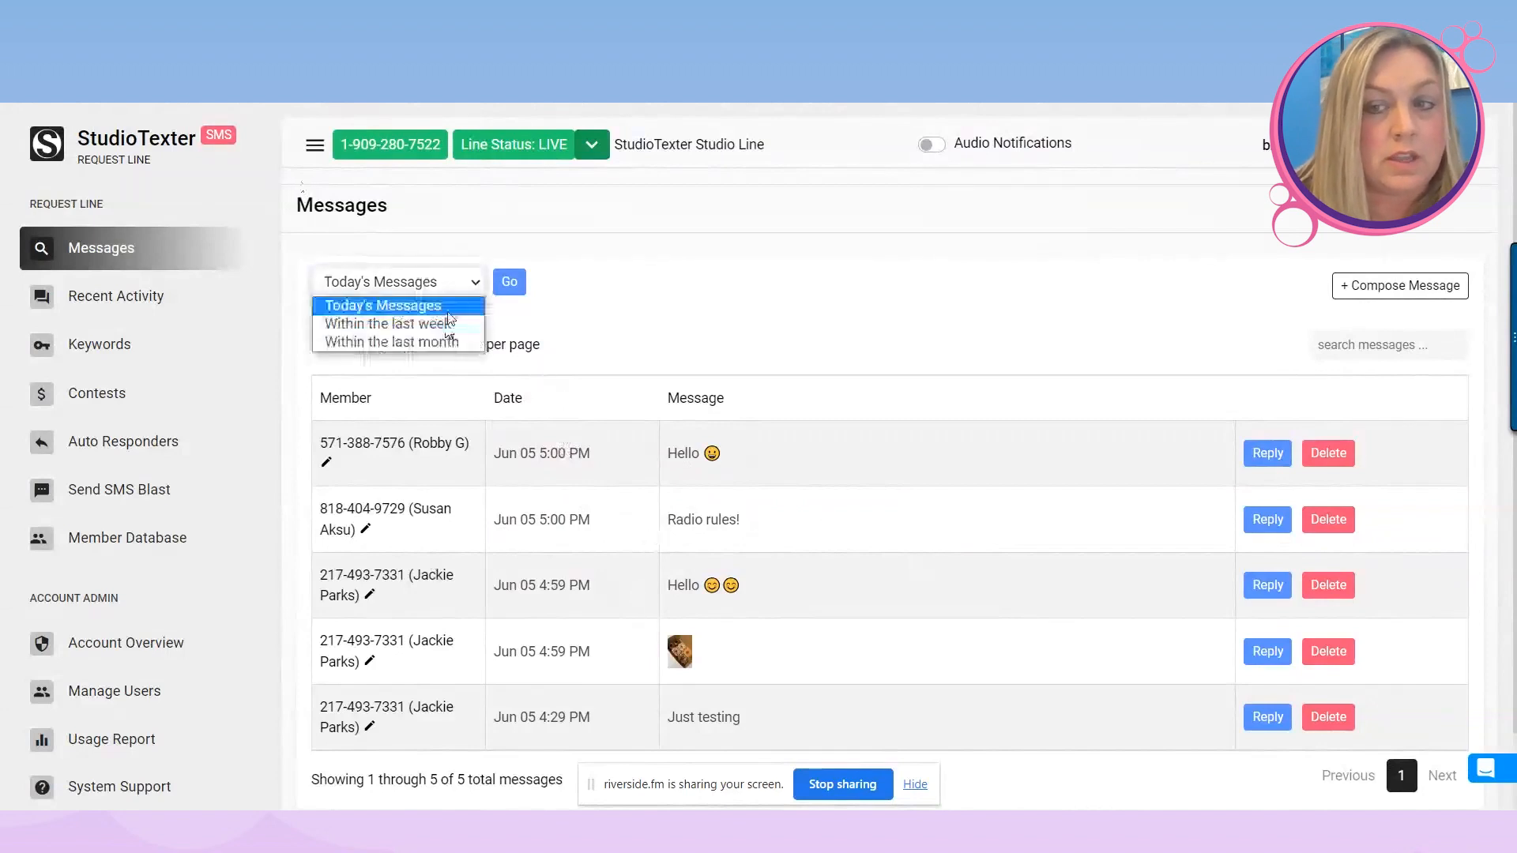
{"action": "left_click", "coordinate": [875, 364]}
{"action": "left_click", "coordinate": [1372, 348]}
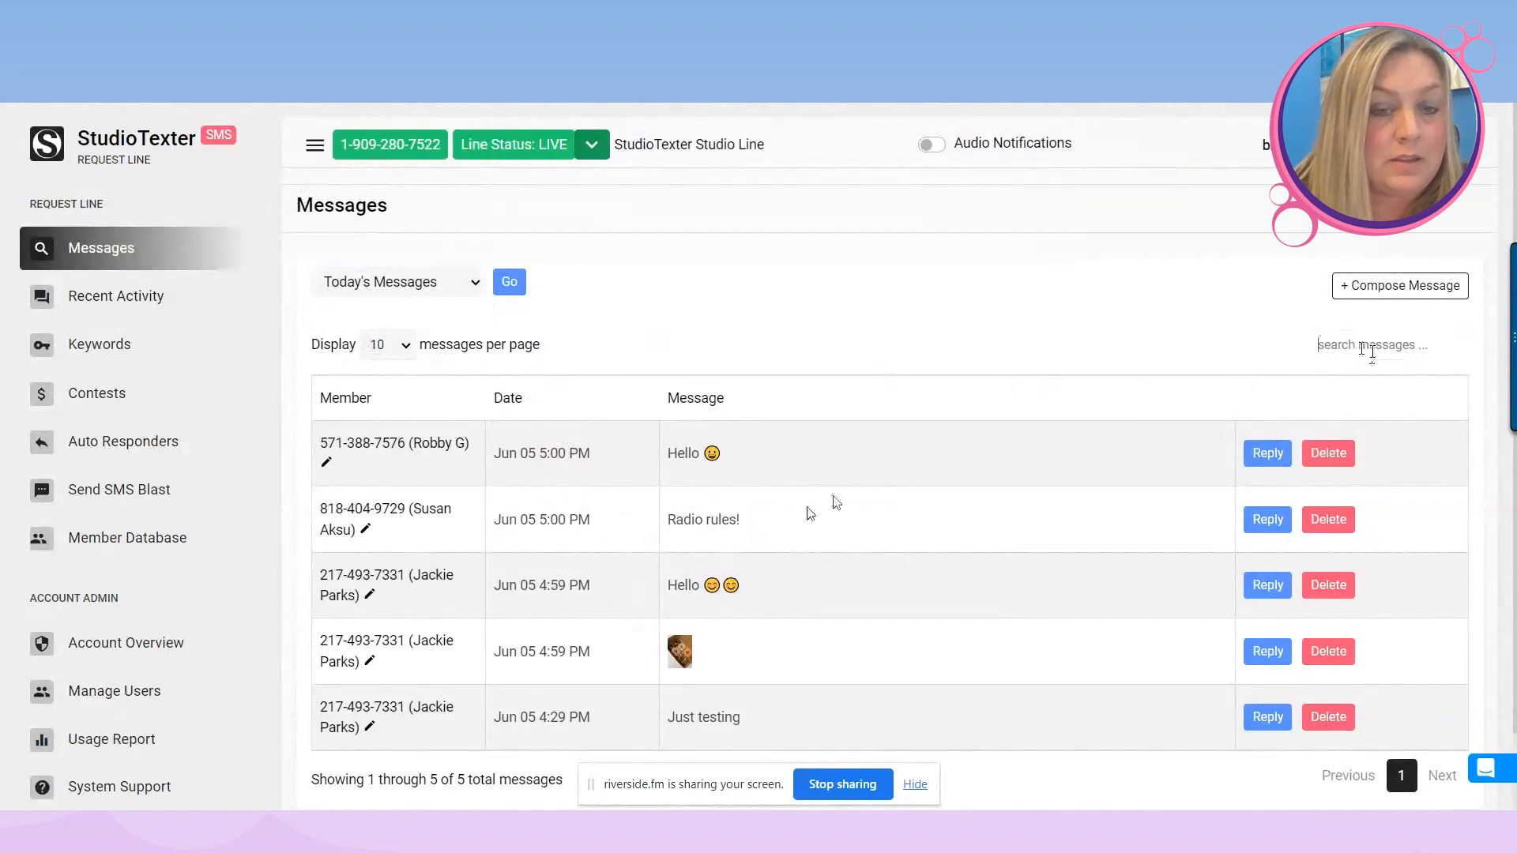
Reply to the "Radio rules!" message with a short "Hi" greeting that includes the sender's first name.
{"action": "left_click", "coordinate": [1268, 520]}
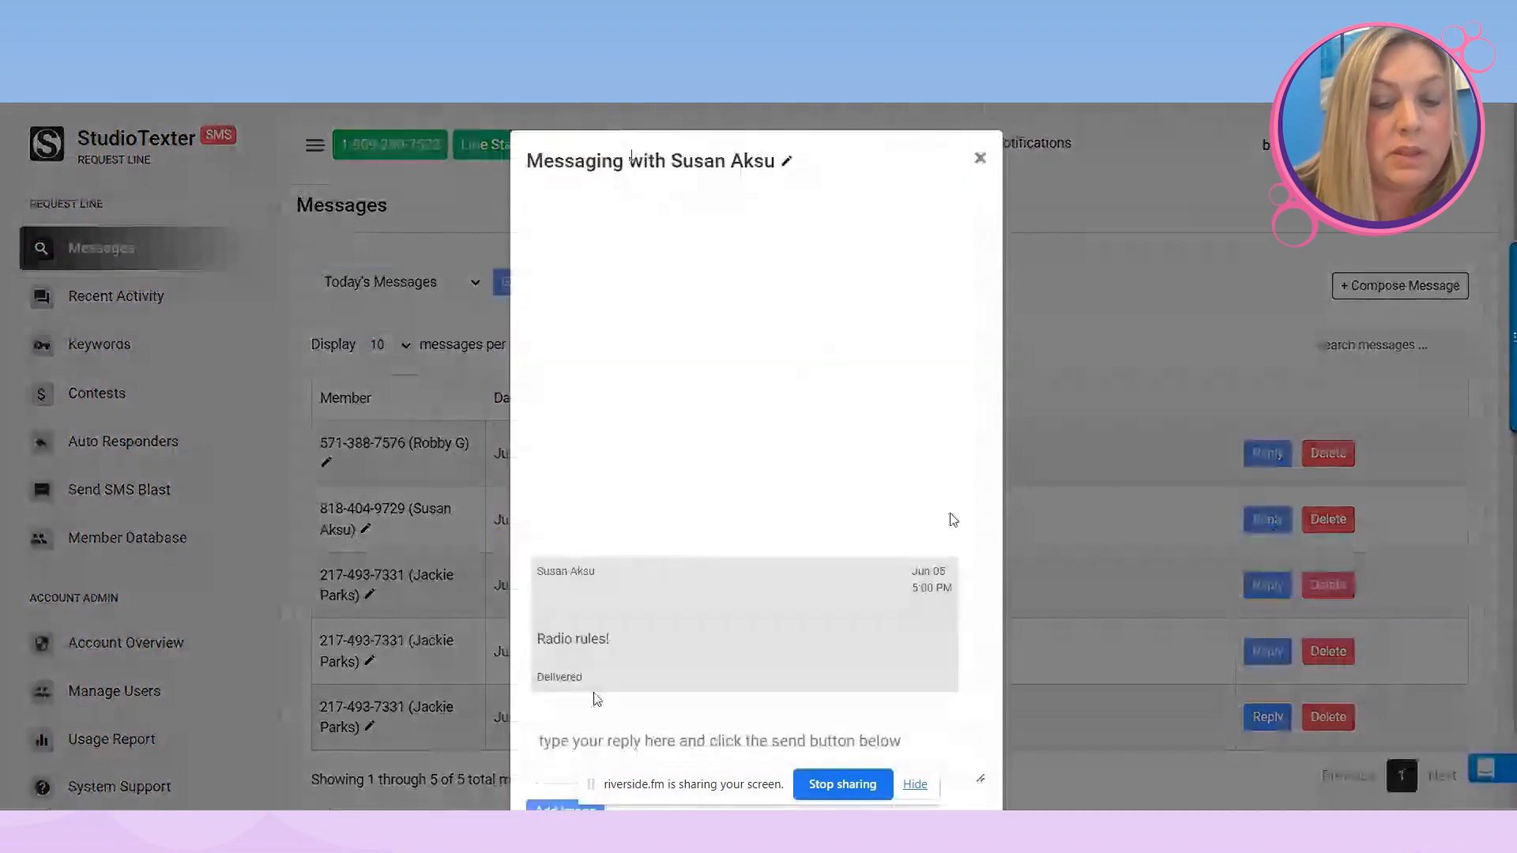
{"action": "left_click", "coordinate": [567, 732]}
{"action": "scroll", "coordinate": [802, 628], "scroll_direction": "down", "scroll_amount": 1}
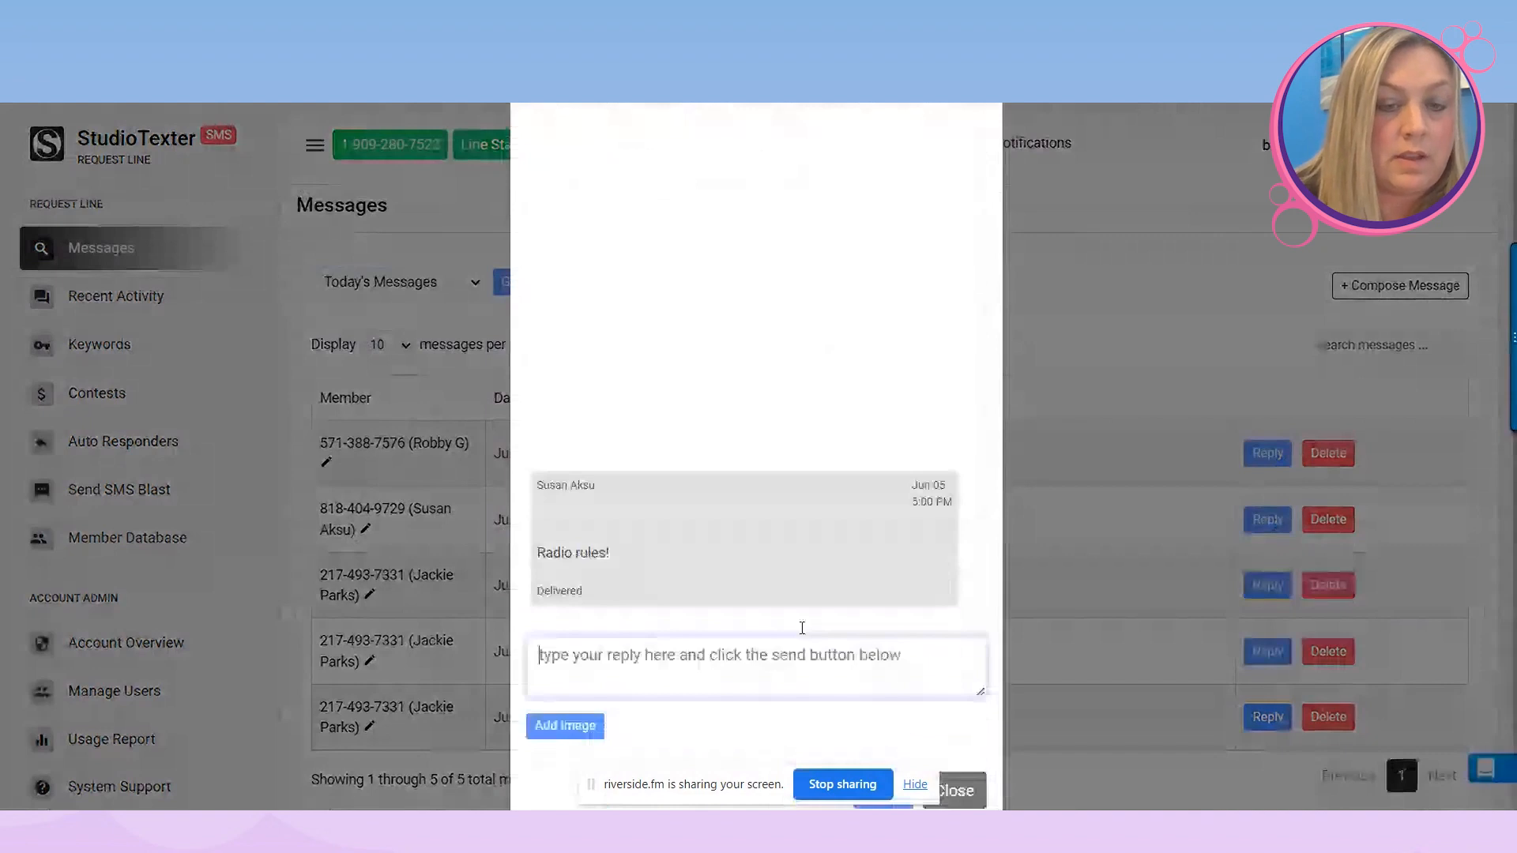
{"action": "type", "text": "Hi Susan."}
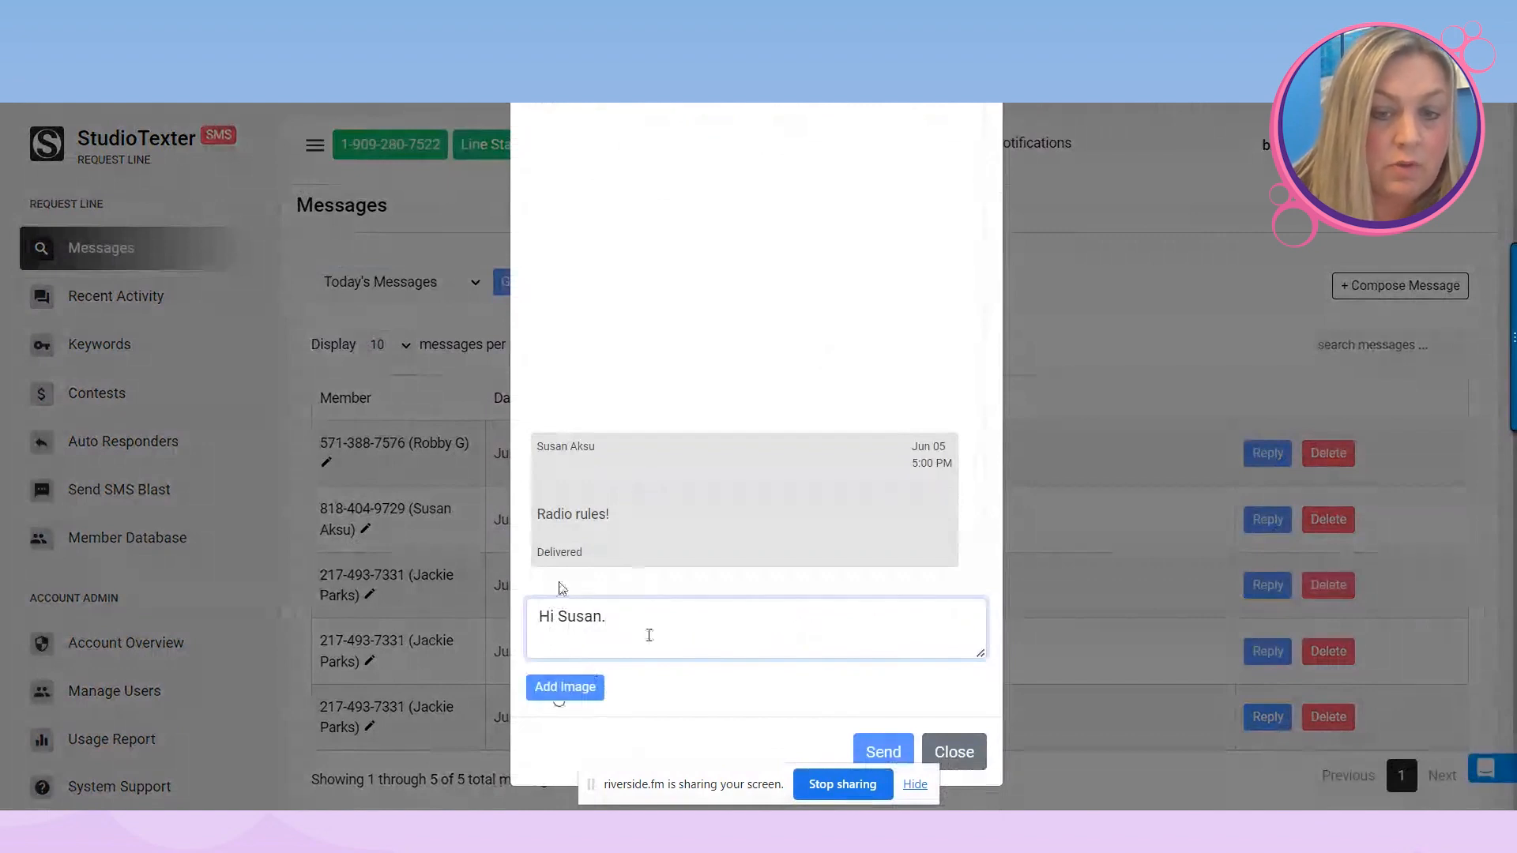
{"action": "left_click", "coordinate": [884, 738]}
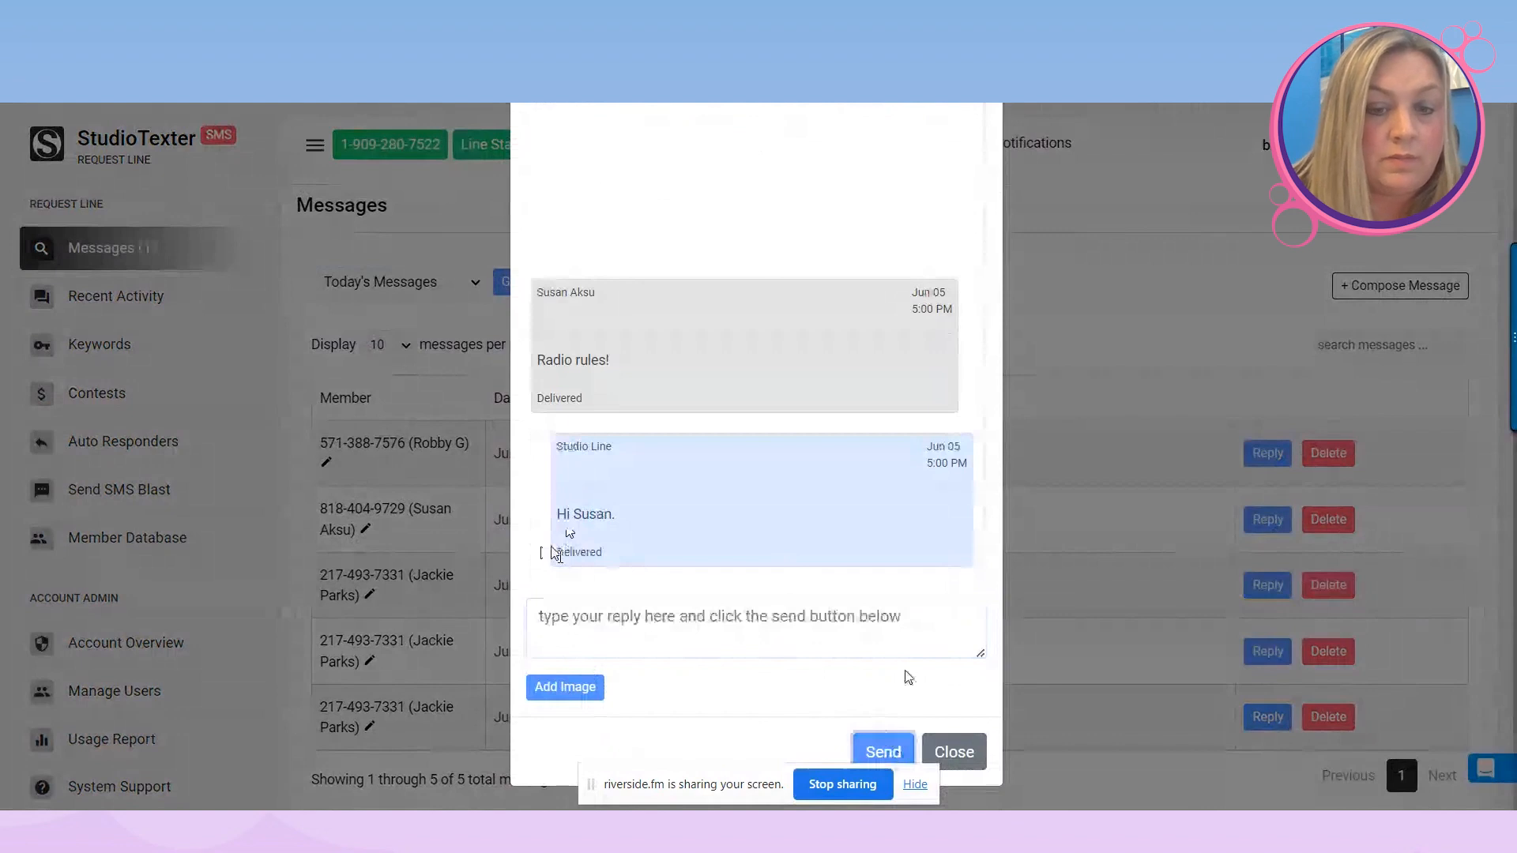
Open the member's profile from the conversation and review its contact, date of birth, address and social link fields.
{"action": "scroll", "coordinate": [857, 575], "scroll_direction": "up", "scroll_amount": 3}
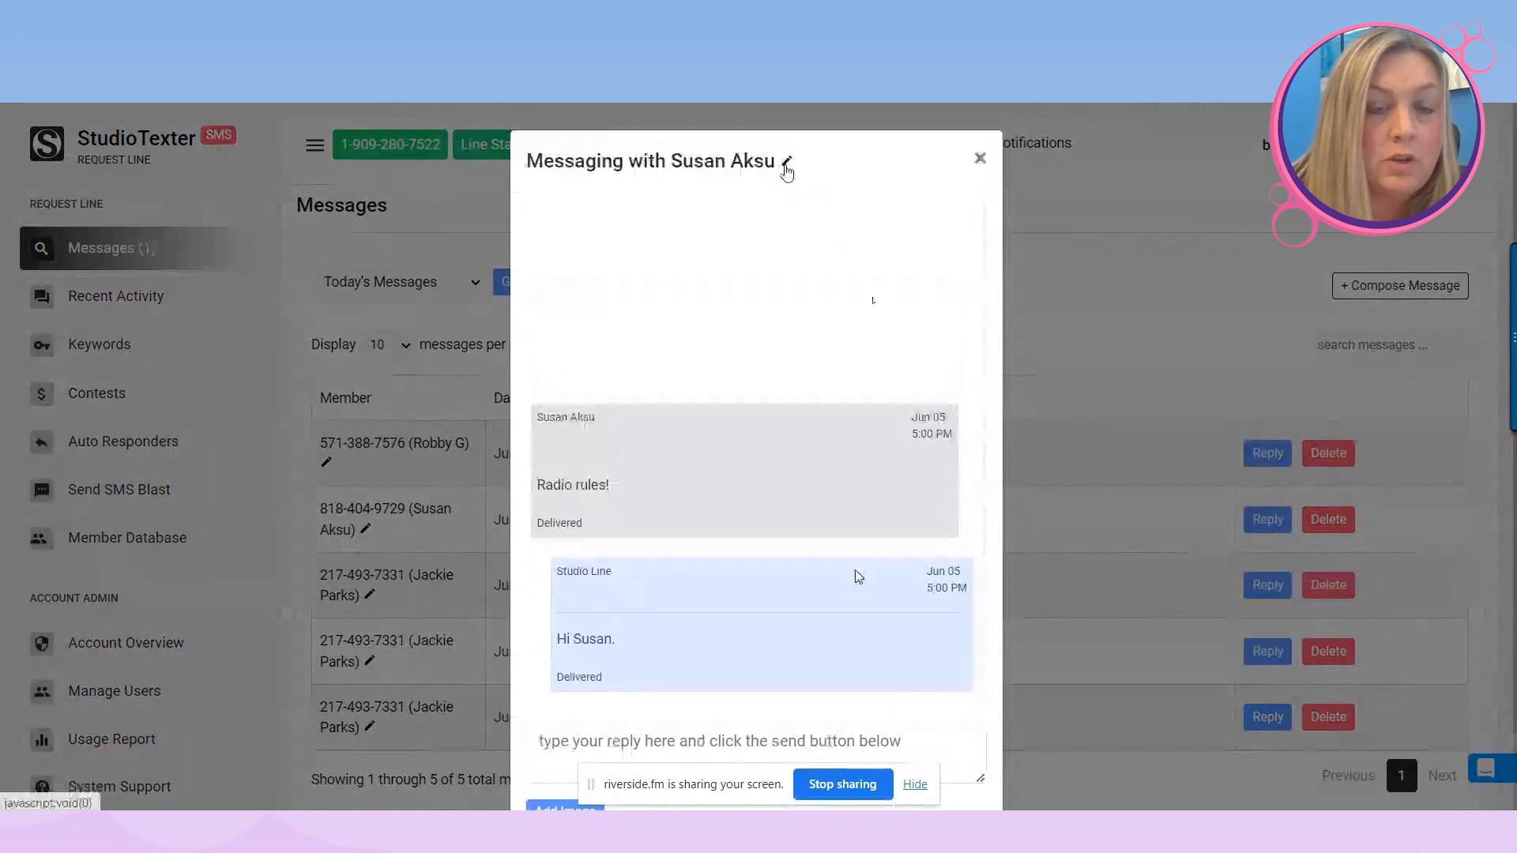
{"action": "left_click", "coordinate": [786, 163]}
{"action": "scroll", "coordinate": [789, 225], "scroll_direction": "down", "scroll_amount": 1}
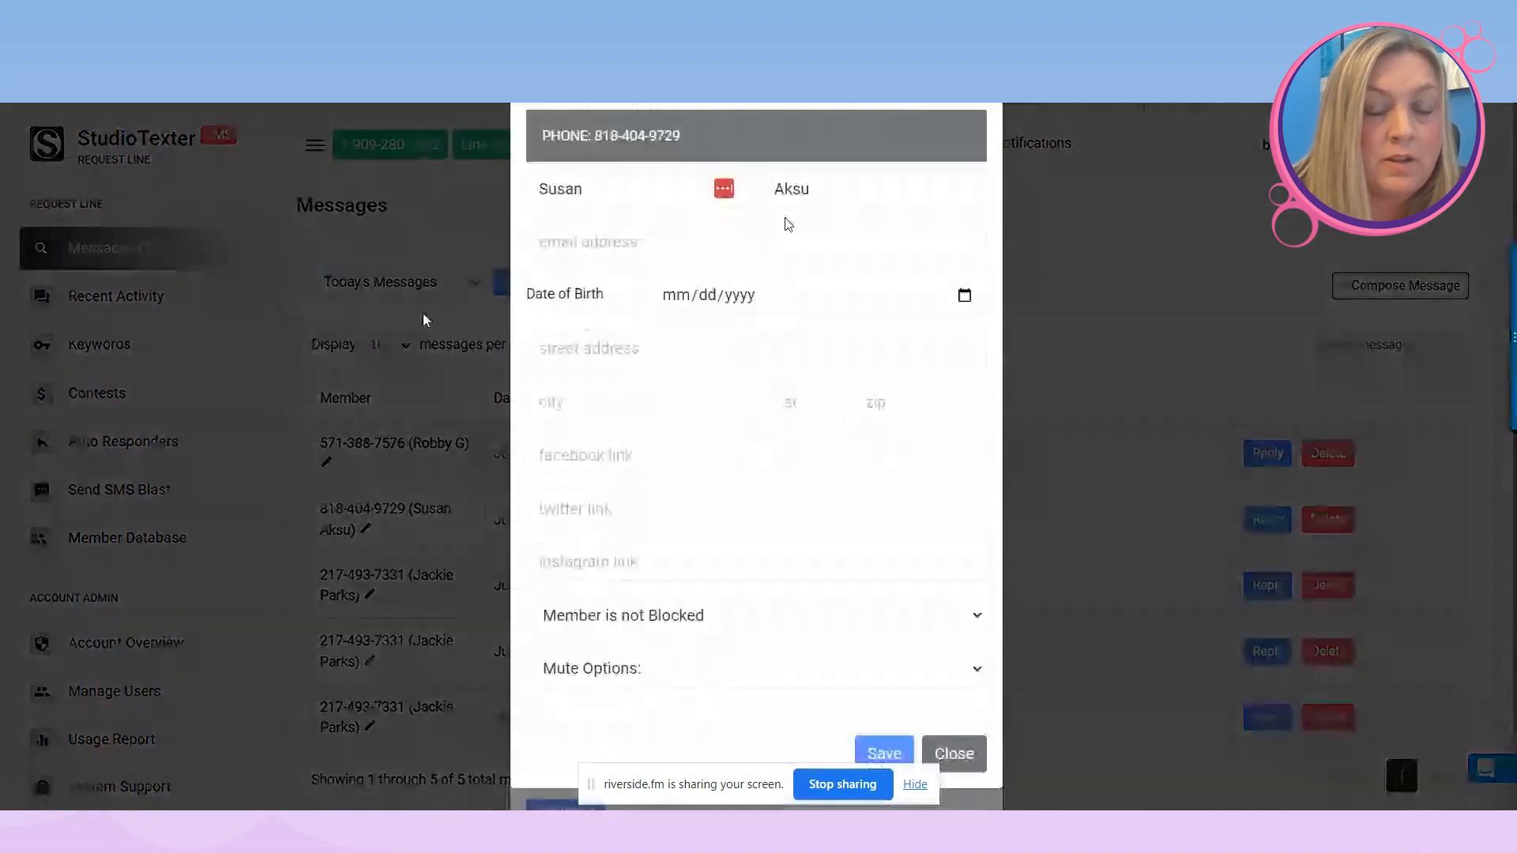
{"action": "scroll", "coordinate": [786, 224], "scroll_direction": "up", "scroll_amount": 1}
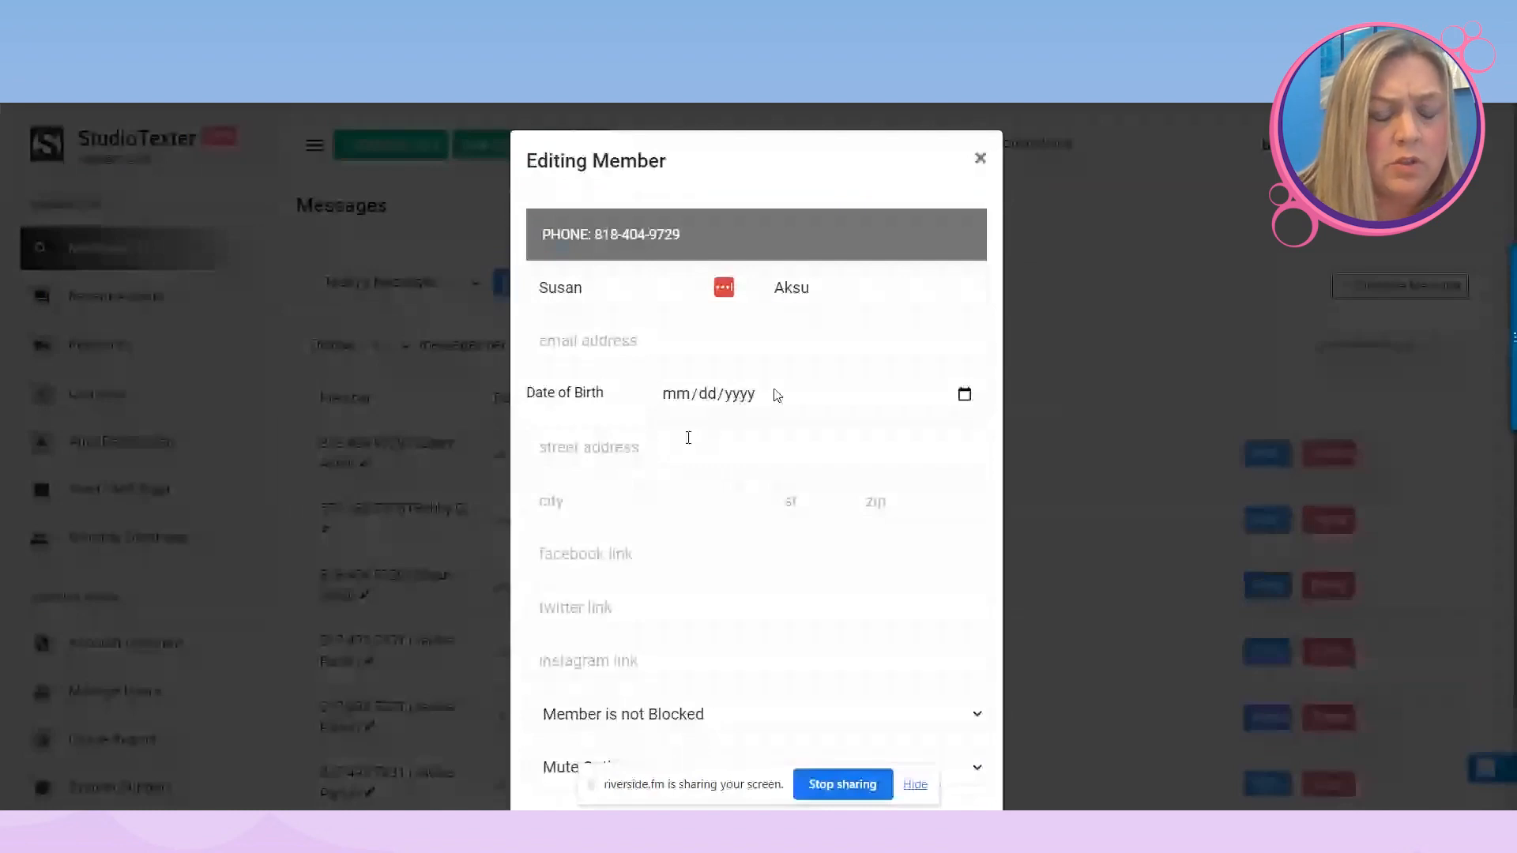
{"action": "scroll", "coordinate": [663, 583], "scroll_direction": "down", "scroll_amount": 1}
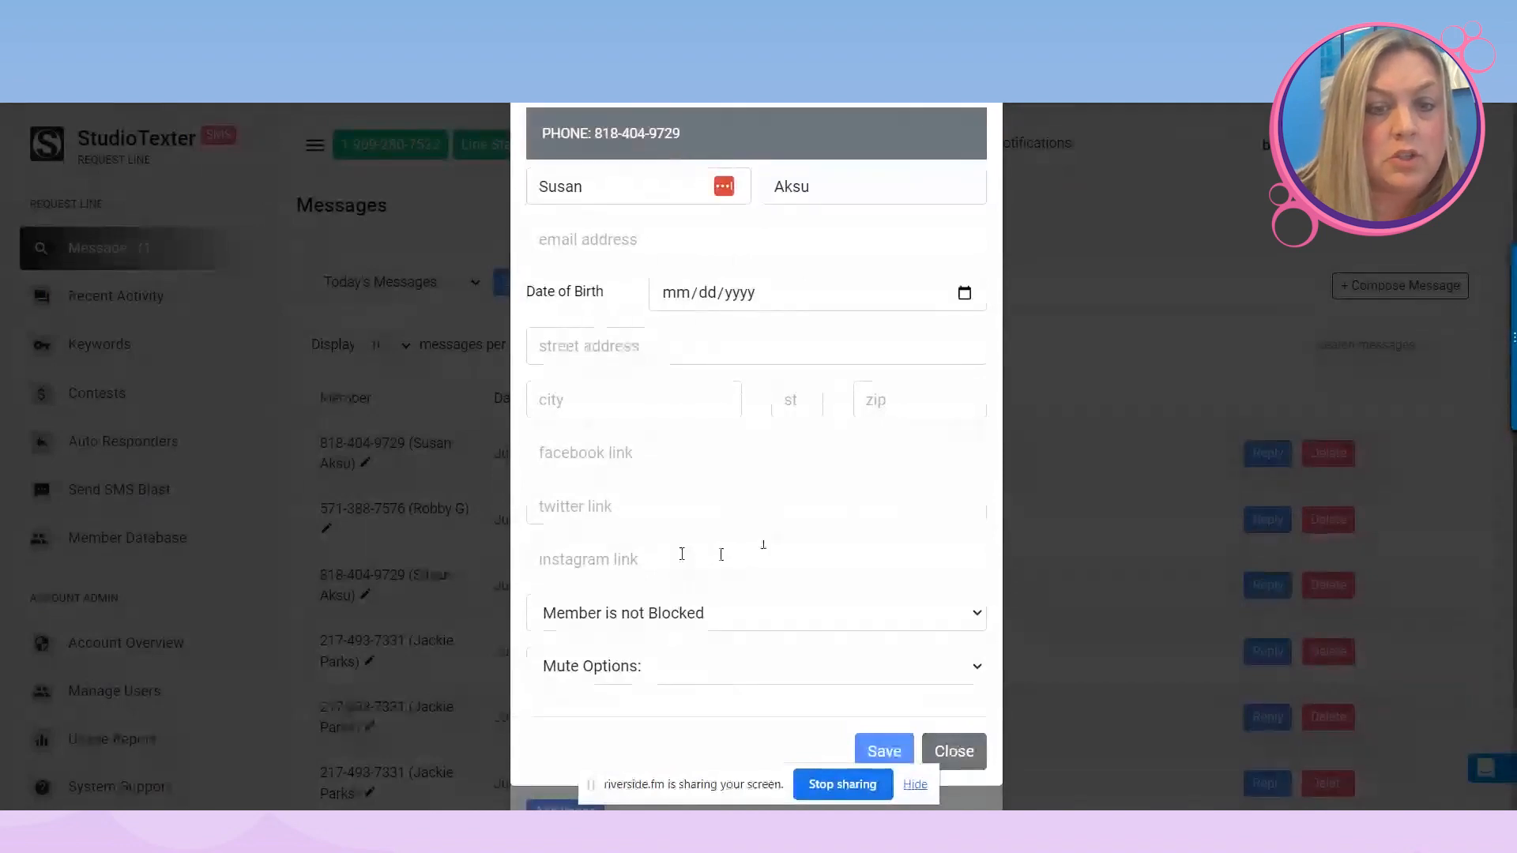
Check the member's blocking options without changing them, and close the profile and the conversation without saving.
{"action": "left_click", "coordinate": [596, 613]}
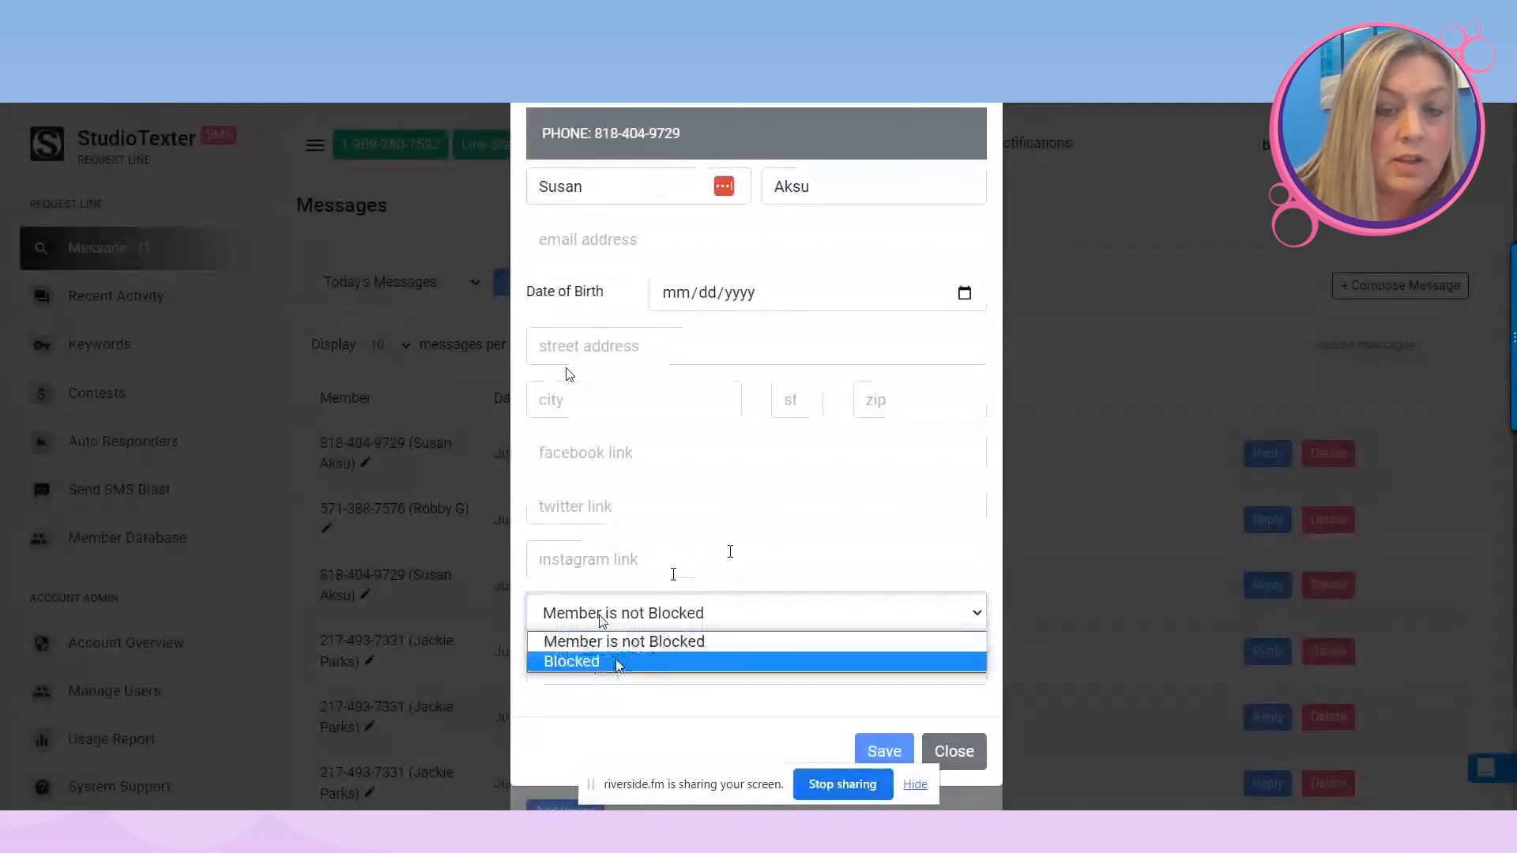
{"action": "left_click", "coordinate": [594, 715]}
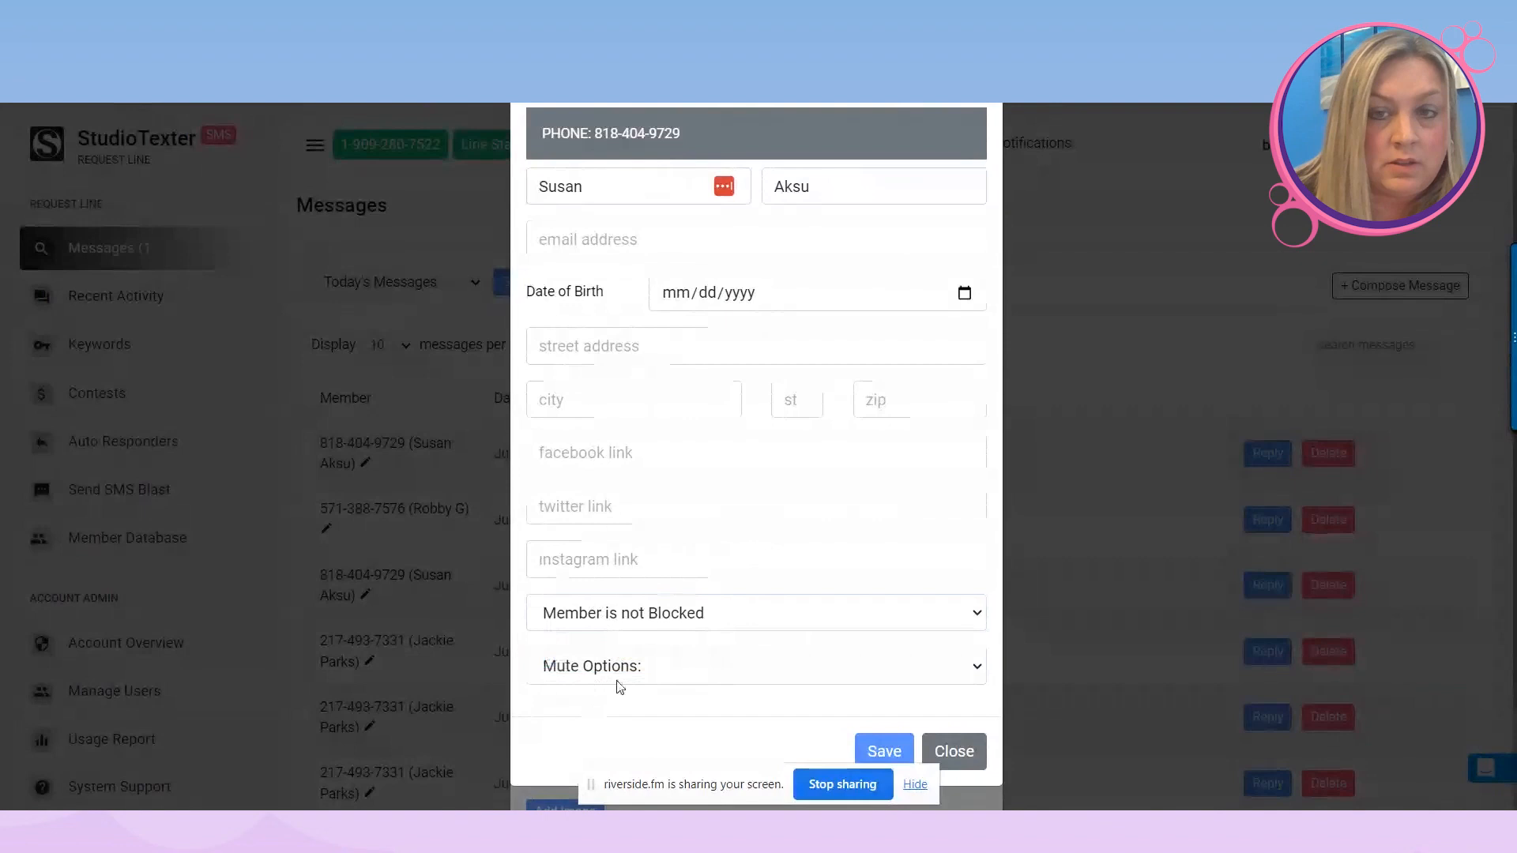
{"action": "scroll", "coordinate": [948, 361], "scroll_direction": "up", "scroll_amount": 1}
{"action": "left_click", "coordinate": [982, 158]}
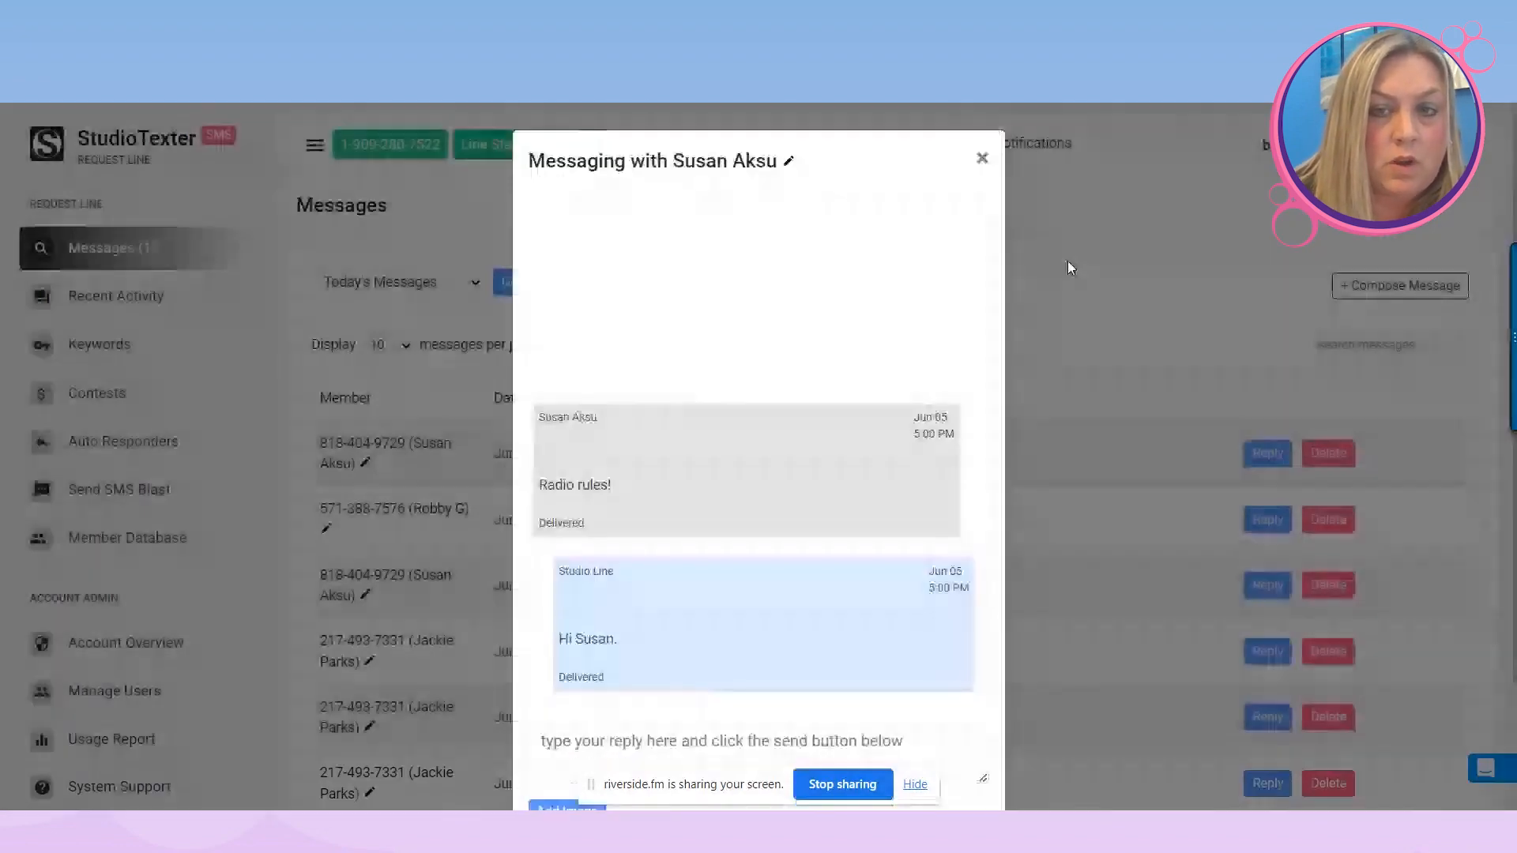
{"action": "left_click", "coordinate": [982, 158]}
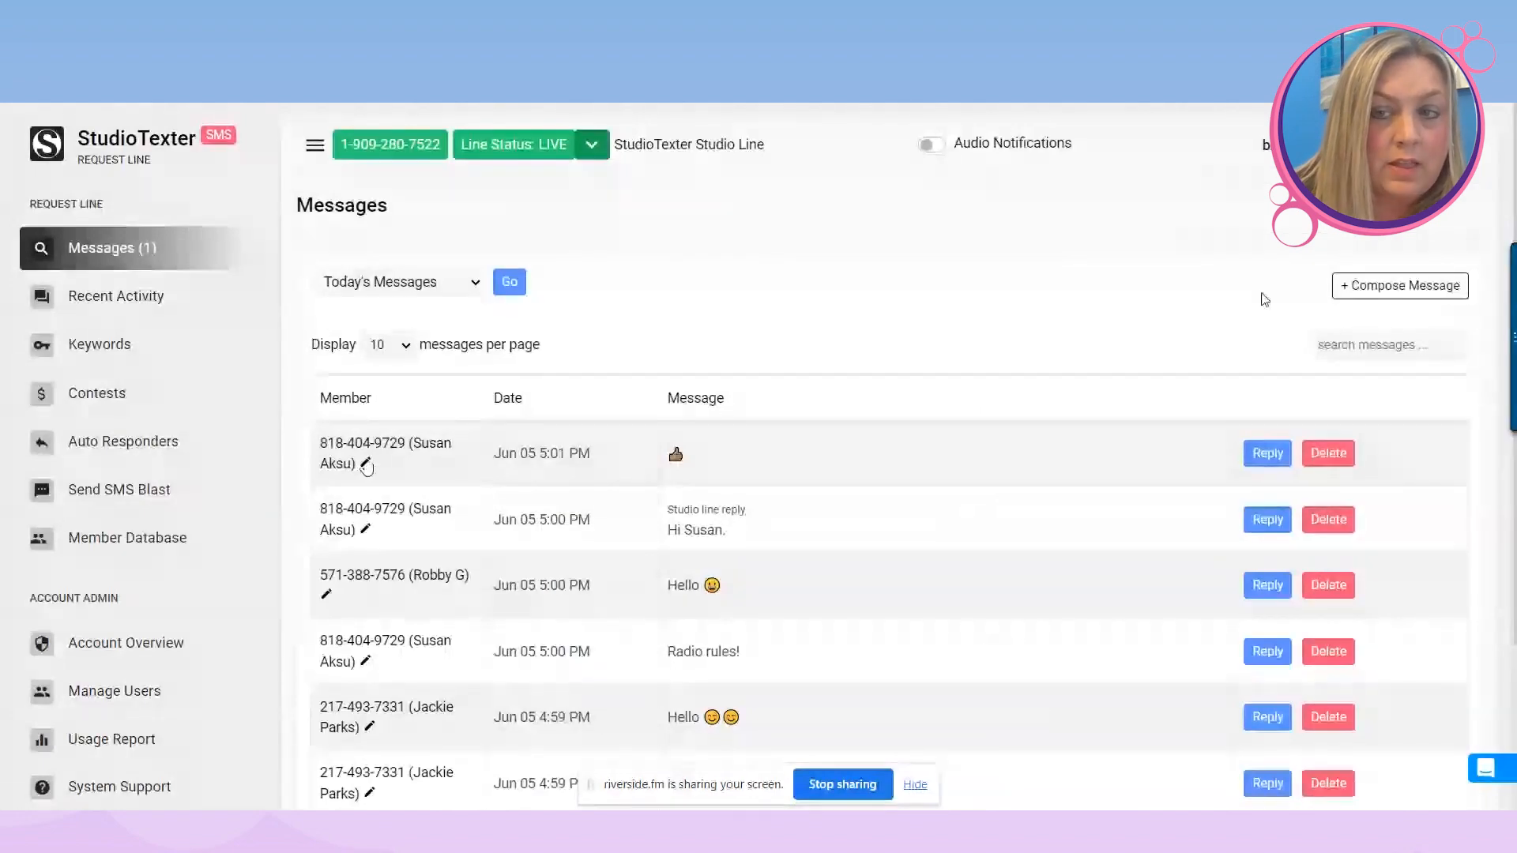
Examine the blank Compose Message form's phone number and message fields and close it without sending.
{"action": "left_click", "coordinate": [1414, 294]}
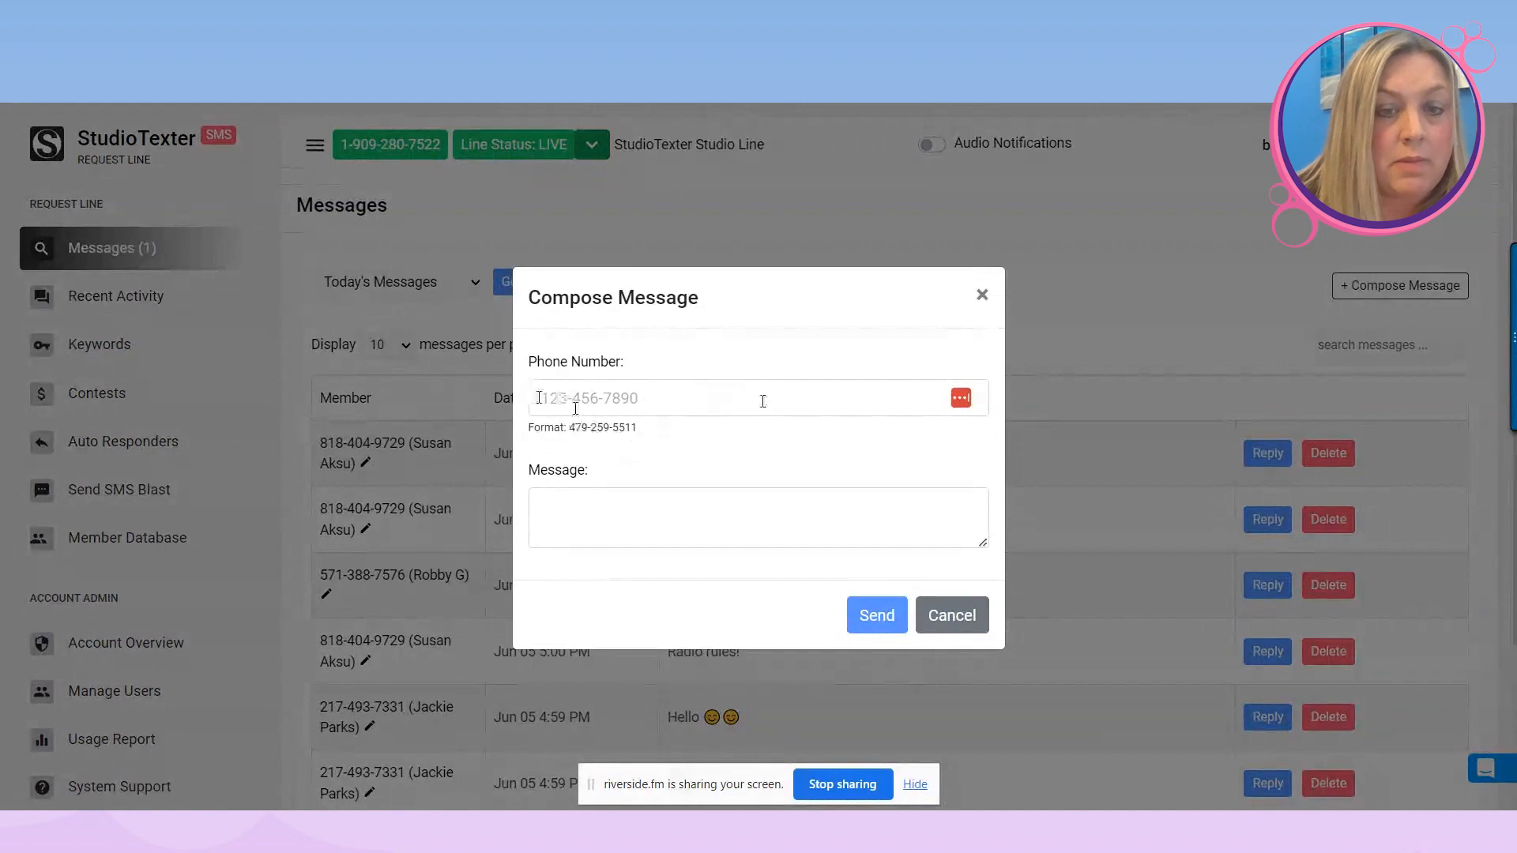
{"action": "key", "text": "Tab"}
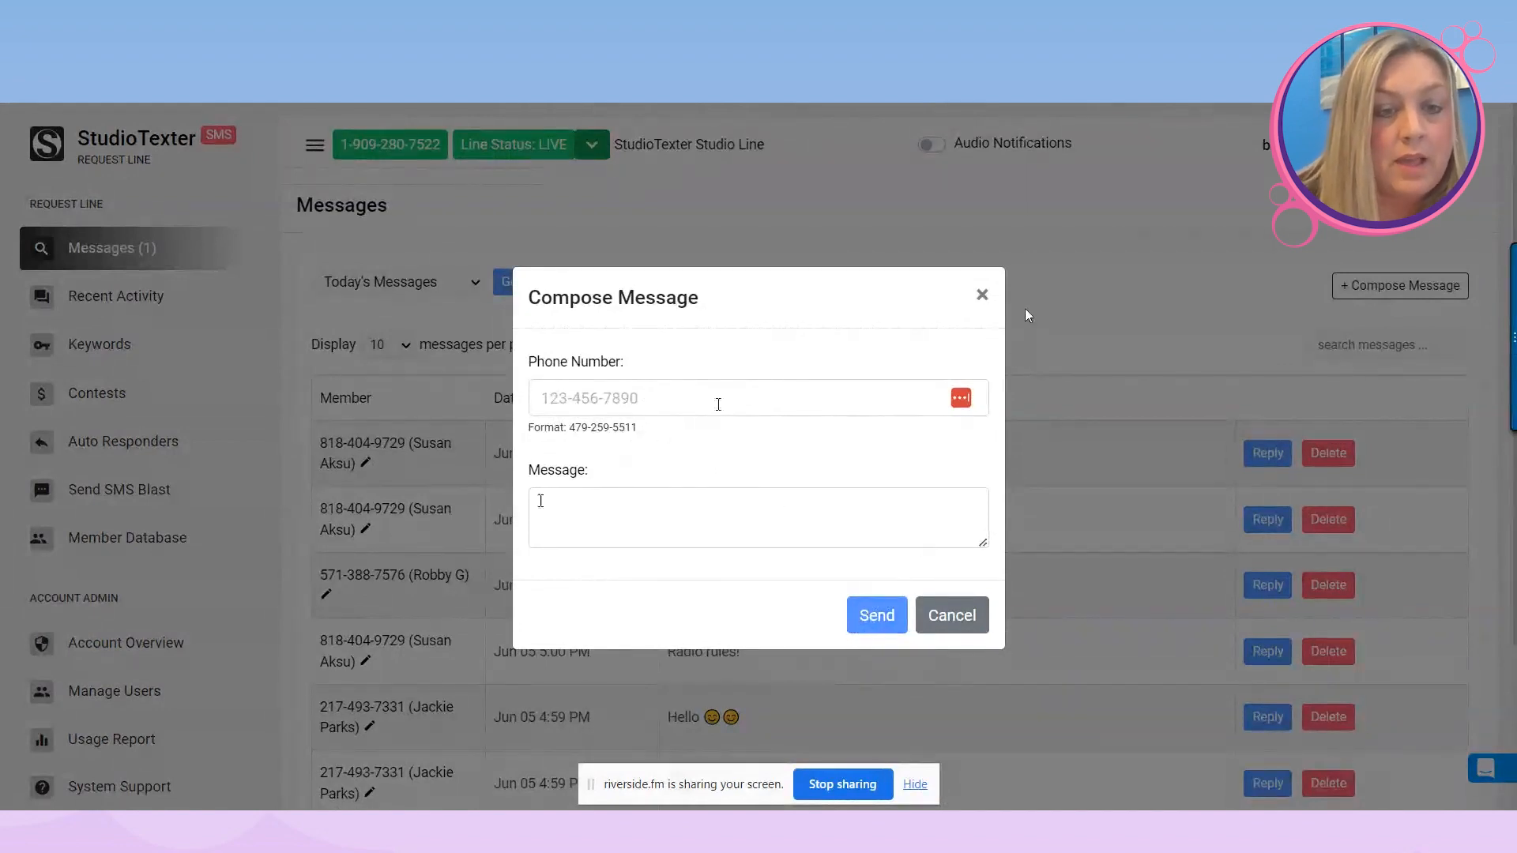
{"action": "left_click", "coordinate": [982, 297]}
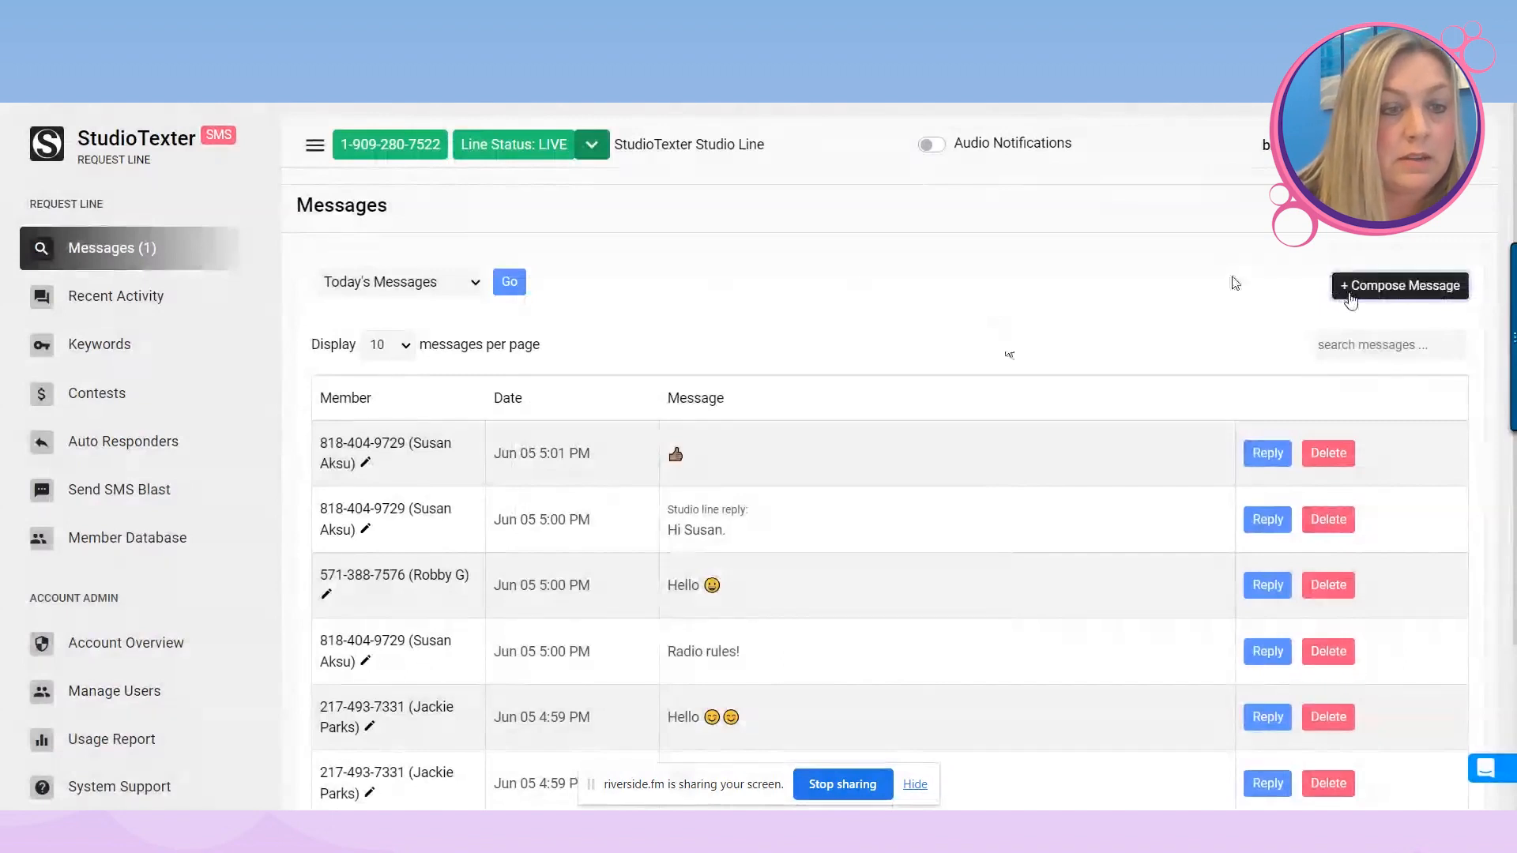
Go to Recent Activity and view the conversation with the most recent contact in the list.
{"action": "left_click", "coordinate": [83, 304]}
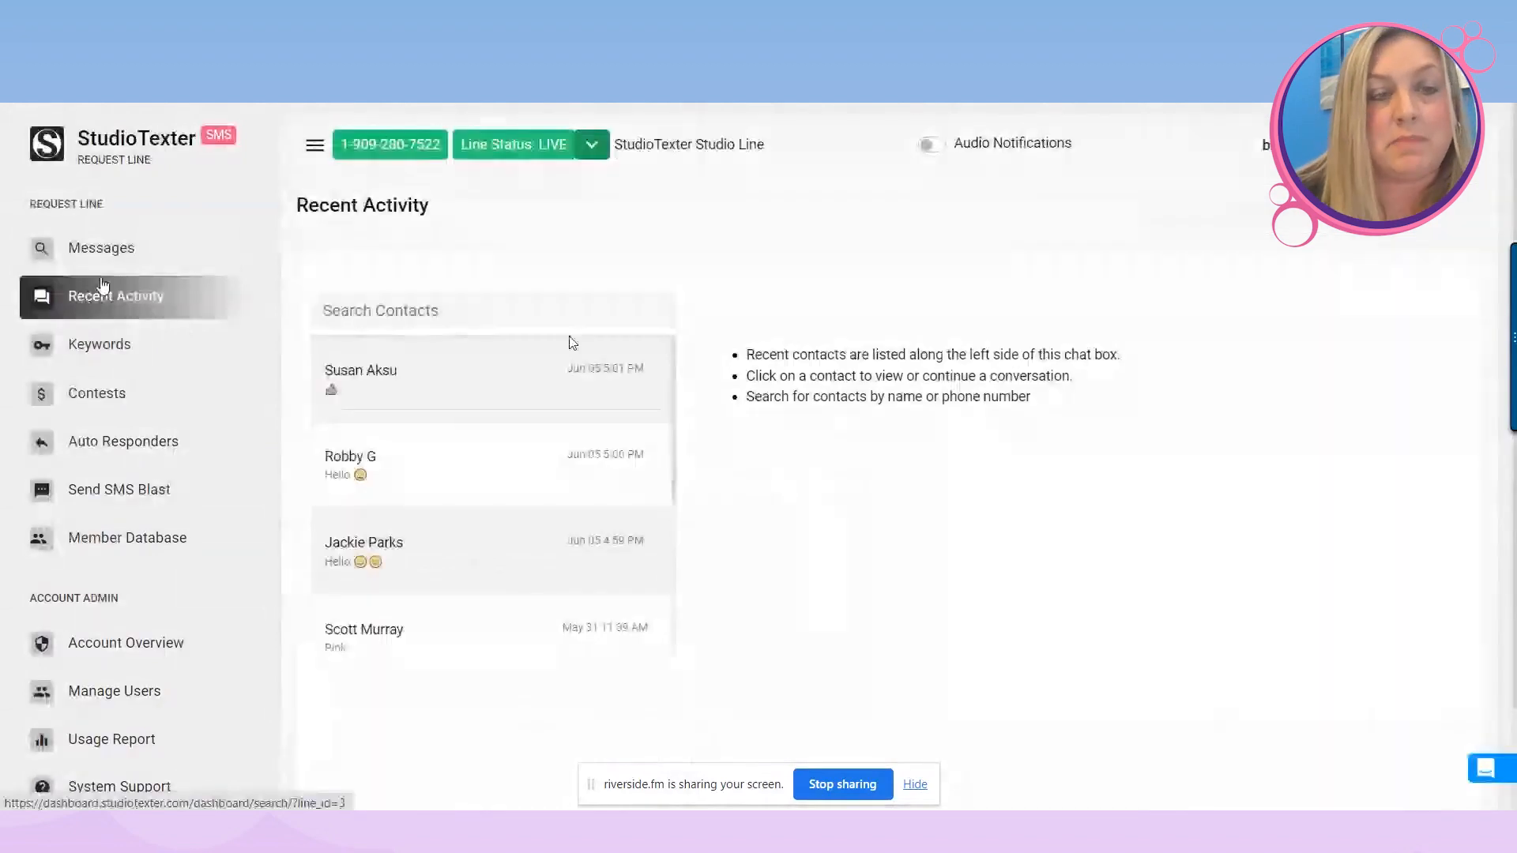
{"action": "left_click", "coordinate": [424, 415]}
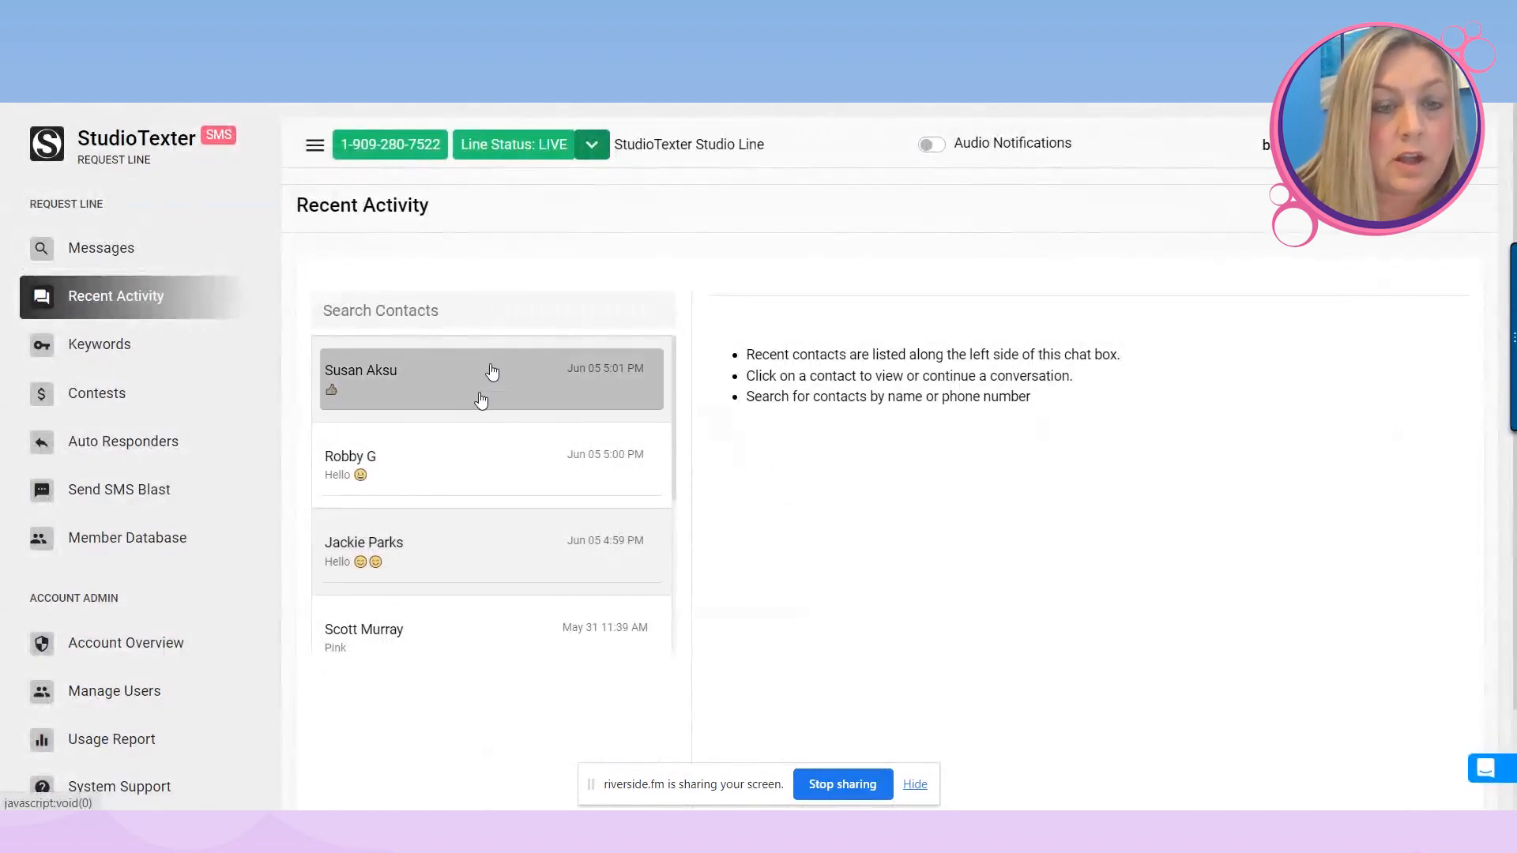
{"action": "left_click", "coordinate": [461, 531]}
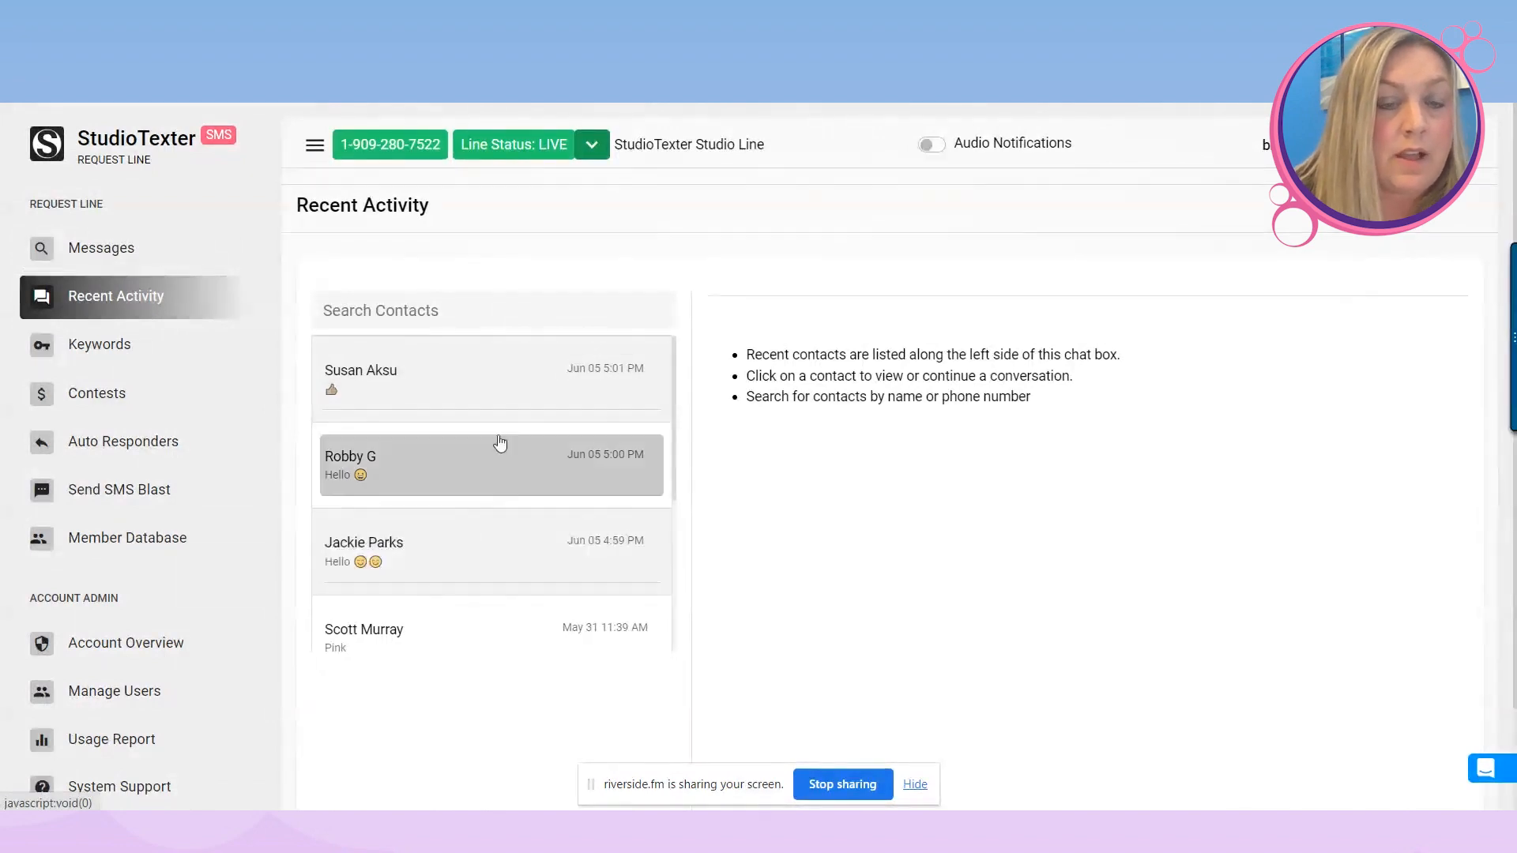
{"action": "left_click", "coordinate": [514, 390]}
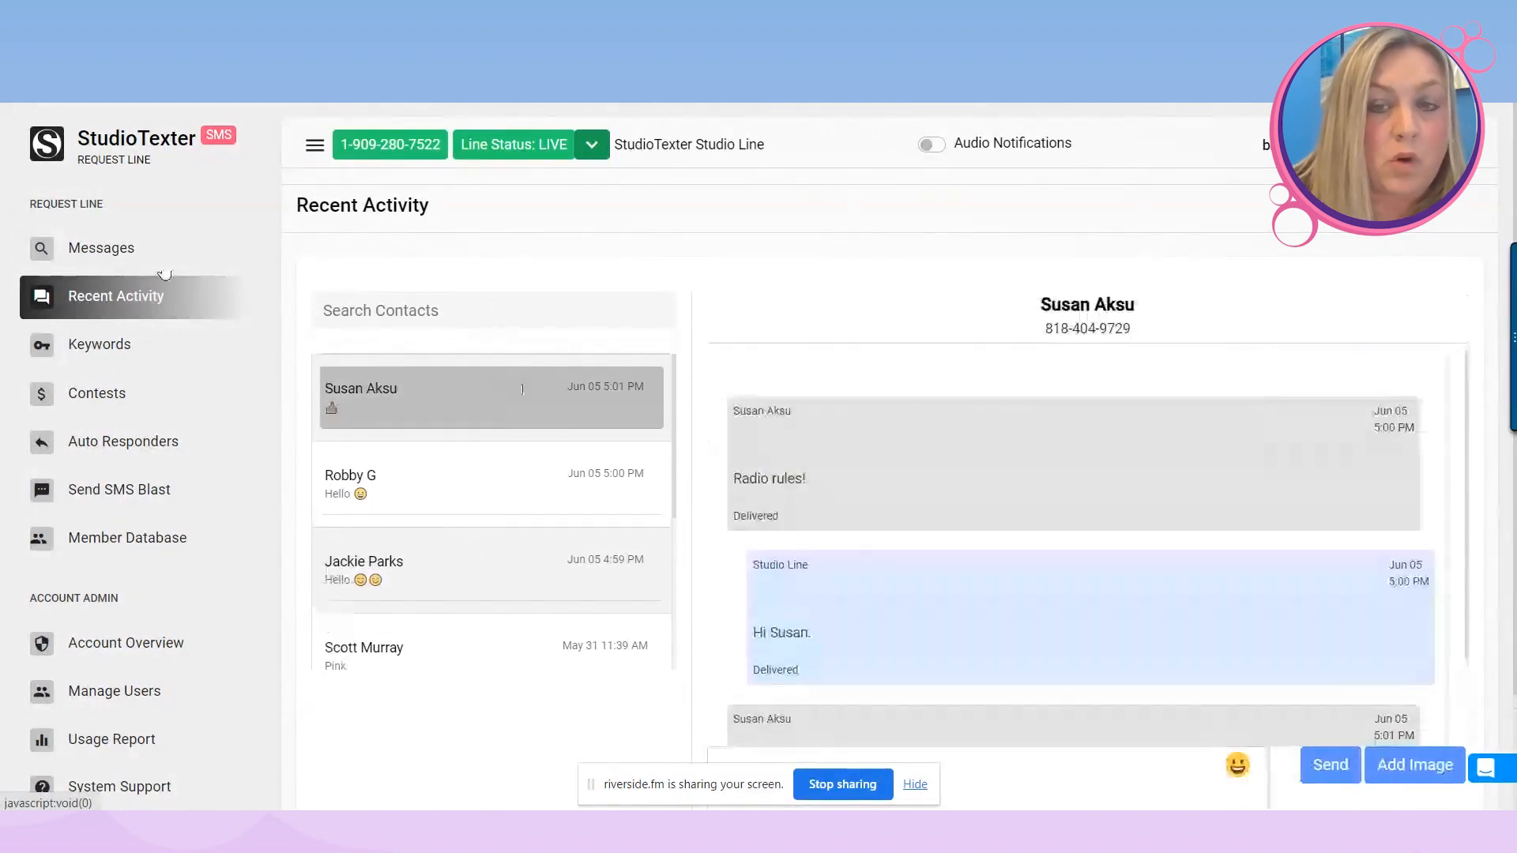
{"action": "scroll", "coordinate": [1185, 316], "scroll_direction": "down", "scroll_amount": 1}
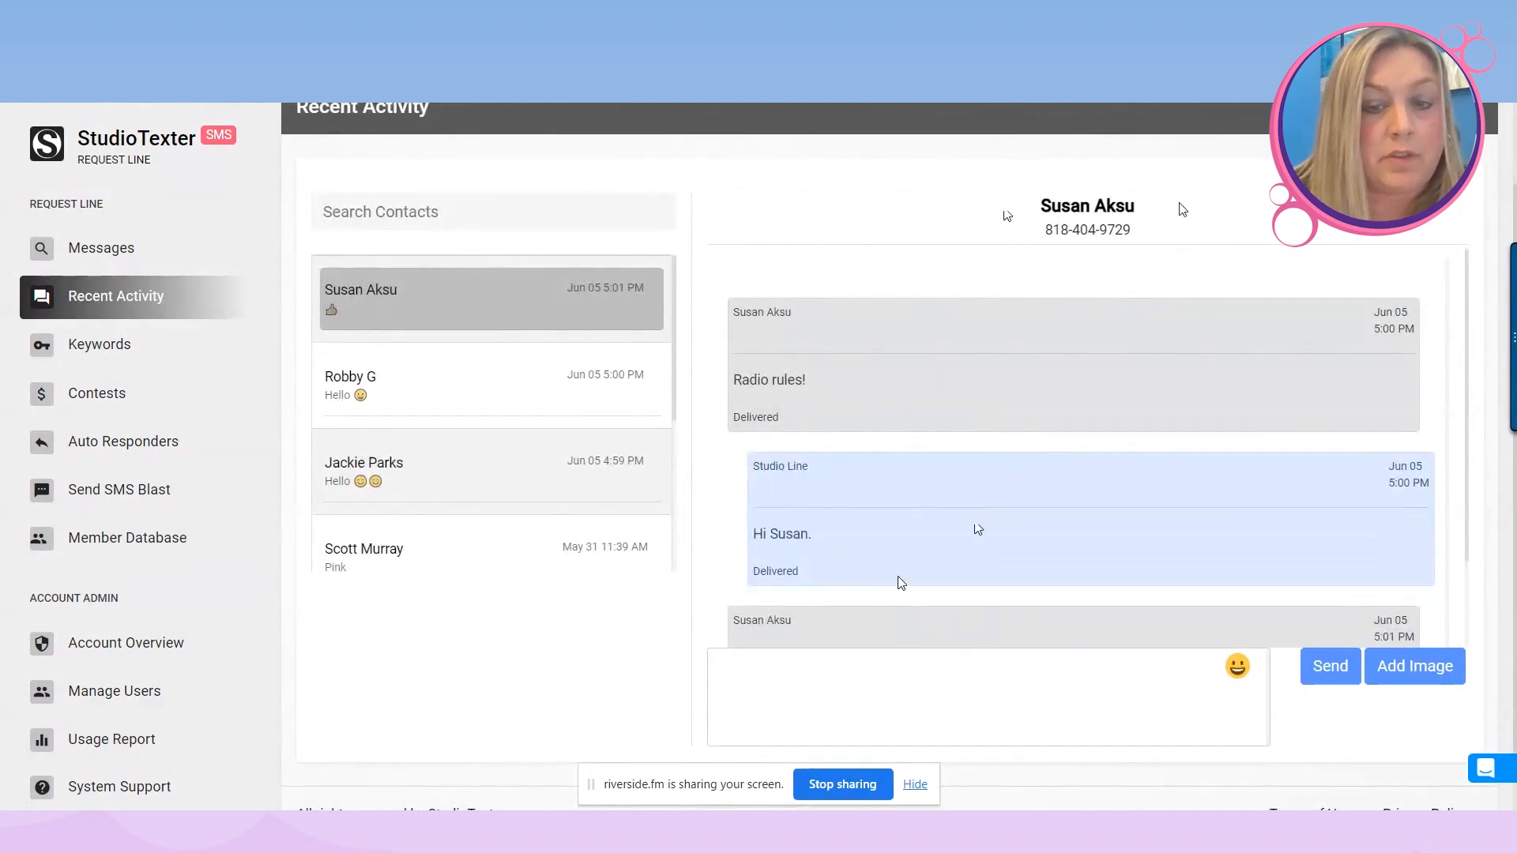
Check the emoji choices for the conversation's reply box and close them without adding any.
{"action": "left_click", "coordinate": [846, 670]}
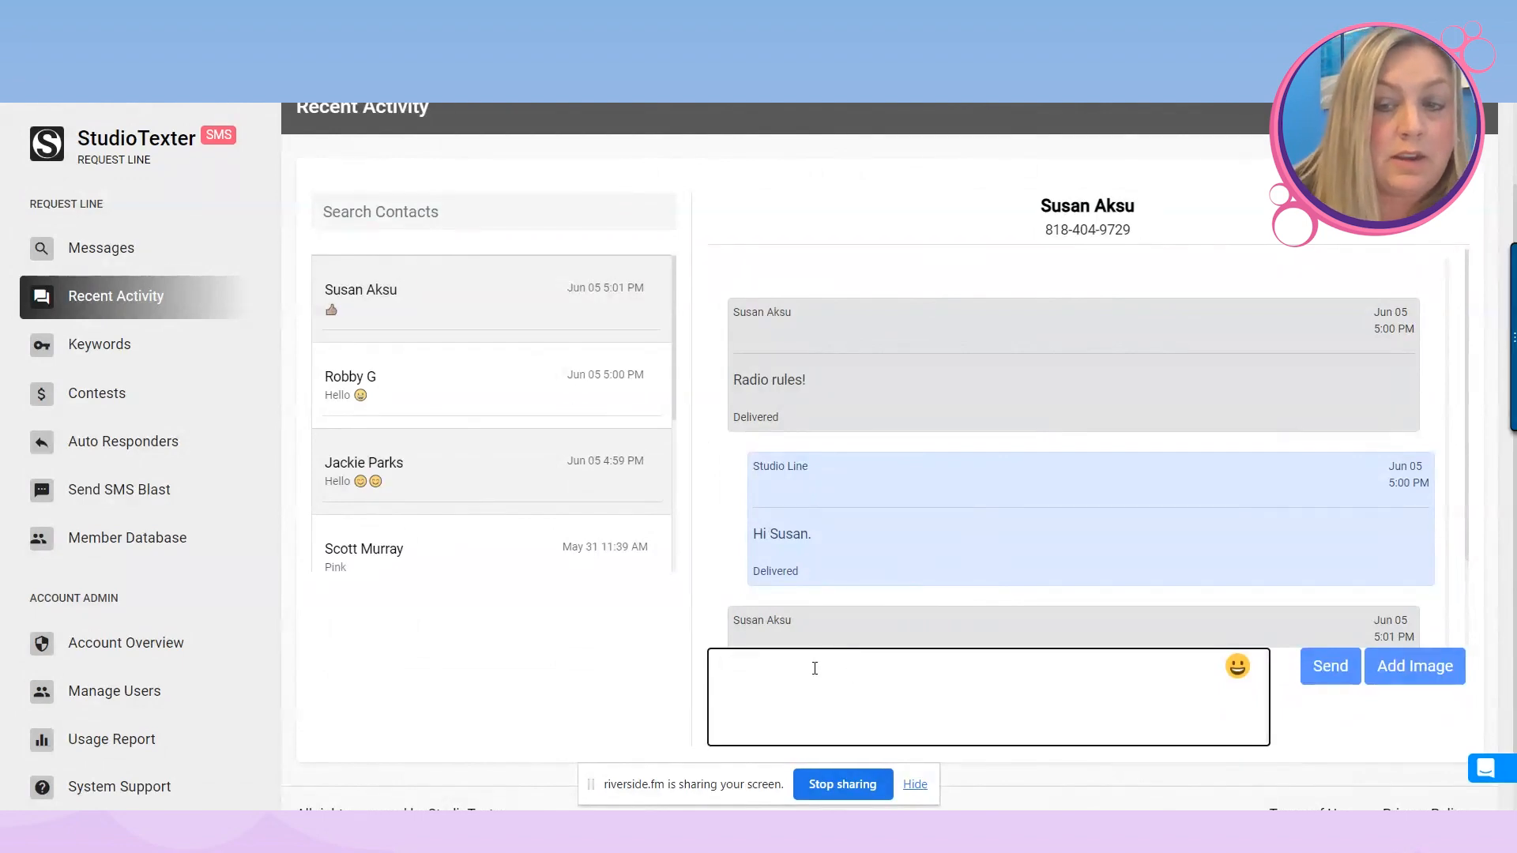
{"action": "left_click", "coordinate": [1237, 666]}
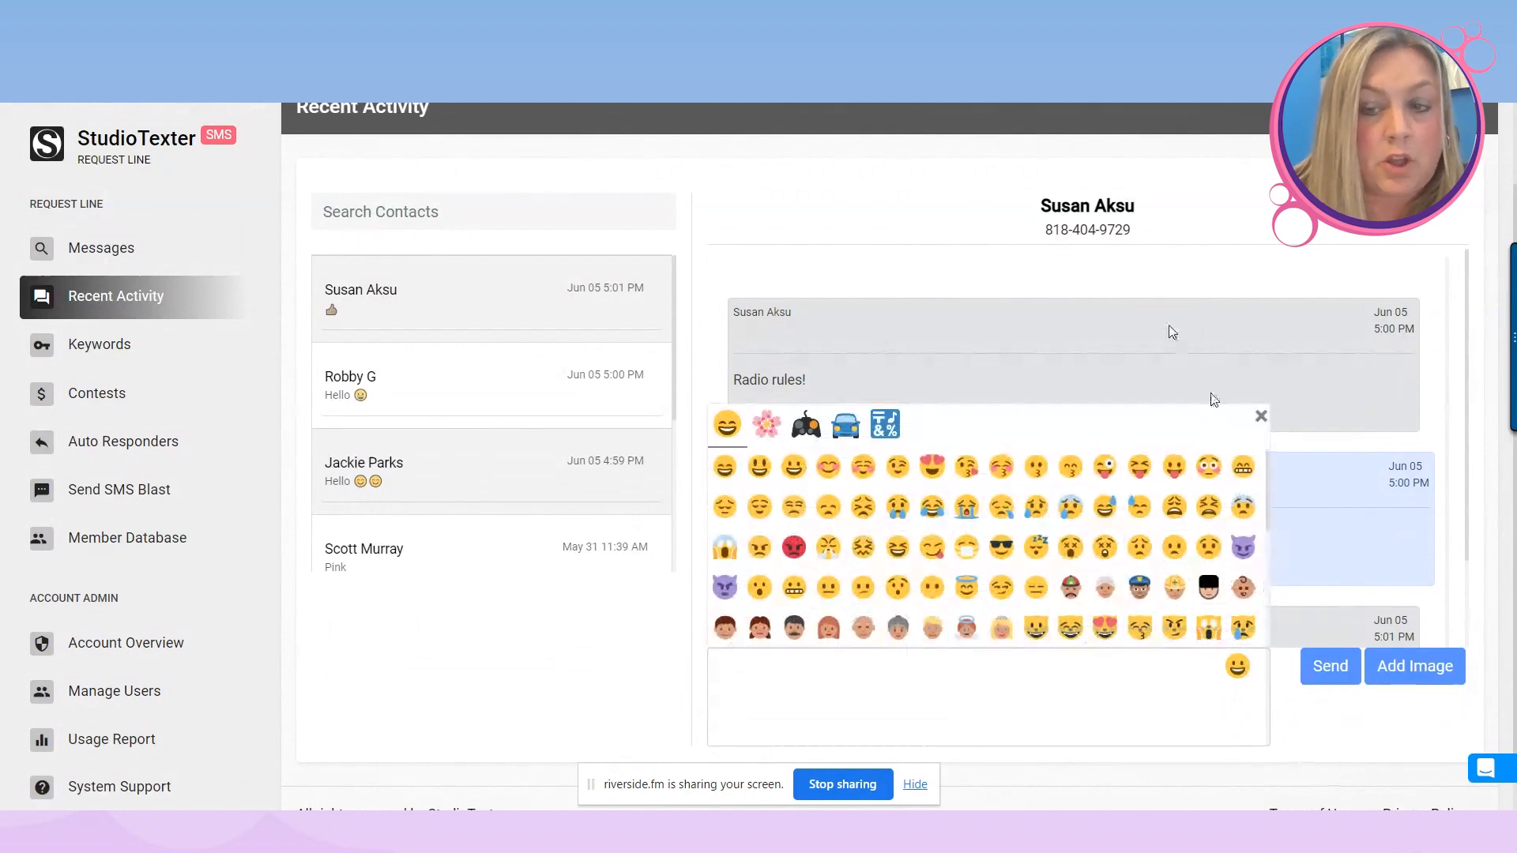
{"action": "left_click", "coordinate": [1261, 416]}
{"action": "scroll", "coordinate": [1118, 333], "scroll_direction": "up", "scroll_amount": 2}
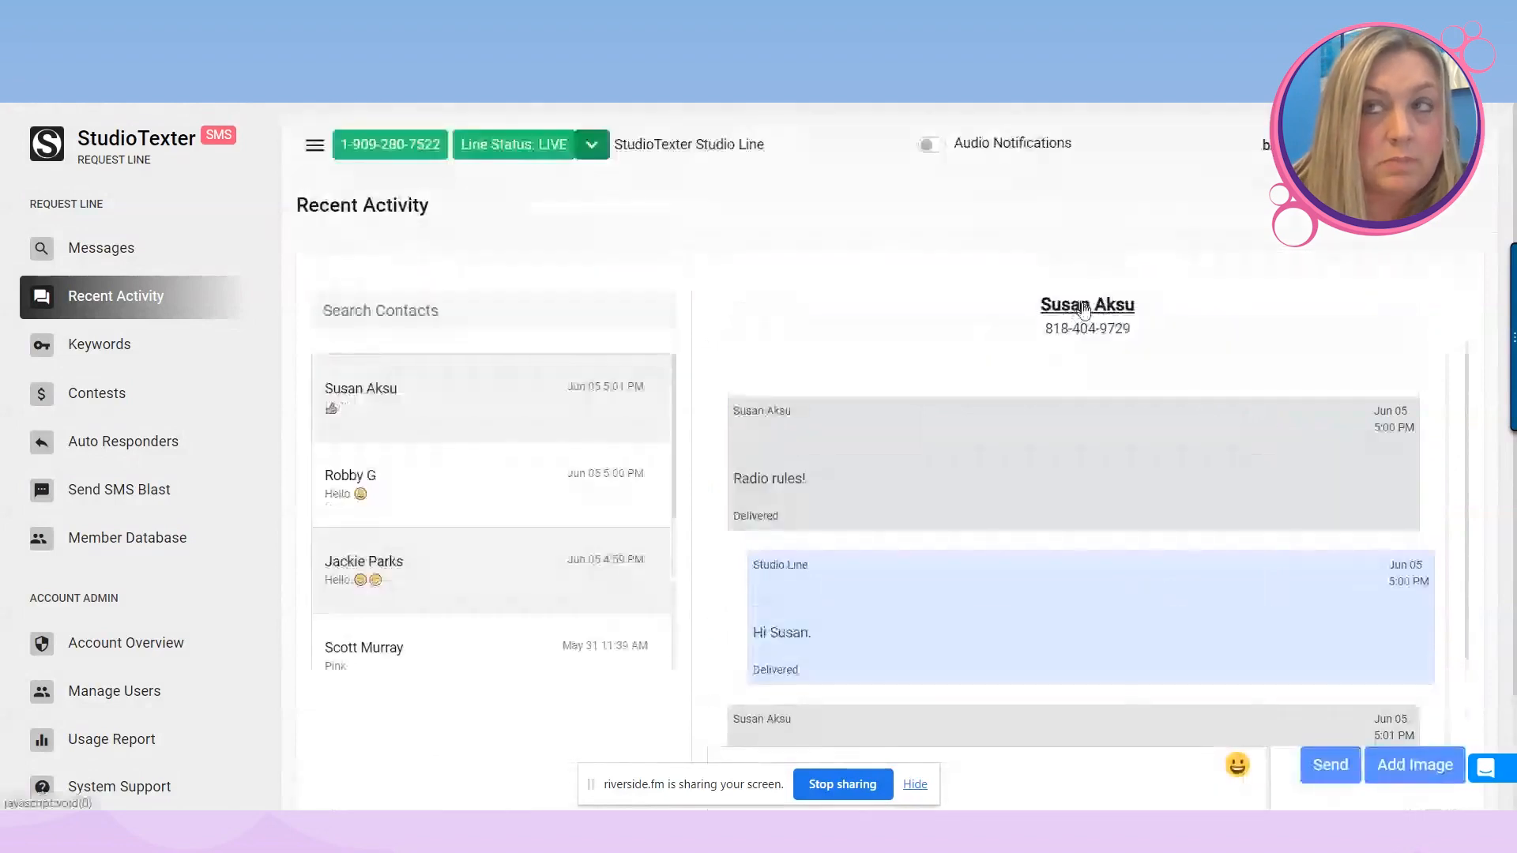
Review the contact's member profile opened from the Recent Activity conversation and close it without saving.
{"action": "left_click", "coordinate": [1084, 310]}
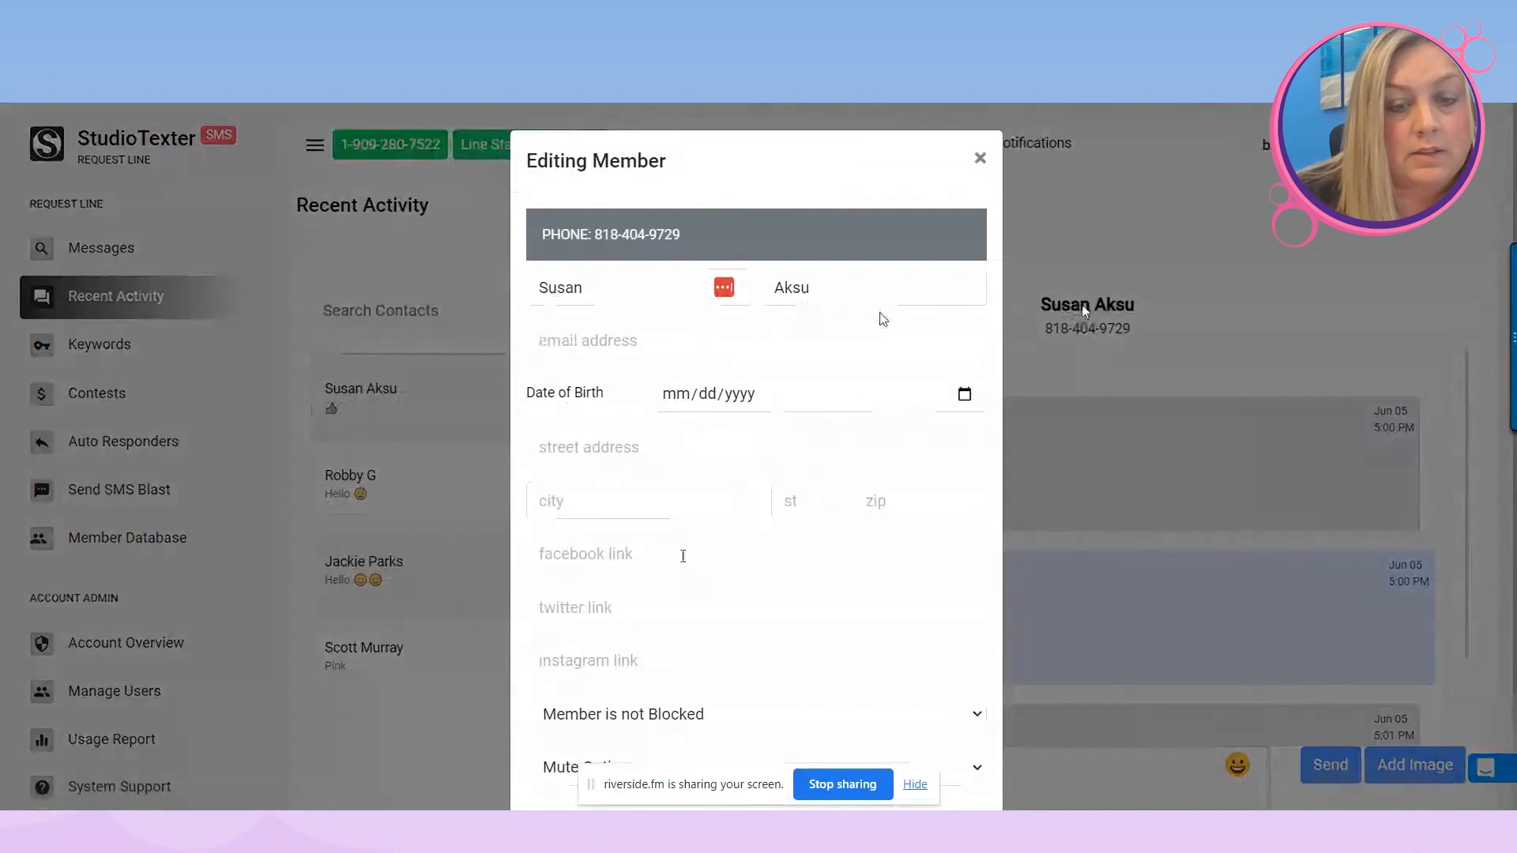
{"action": "scroll", "coordinate": [782, 702], "scroll_direction": "down", "scroll_amount": 1}
{"action": "scroll", "coordinate": [914, 159], "scroll_direction": "up", "scroll_amount": 1}
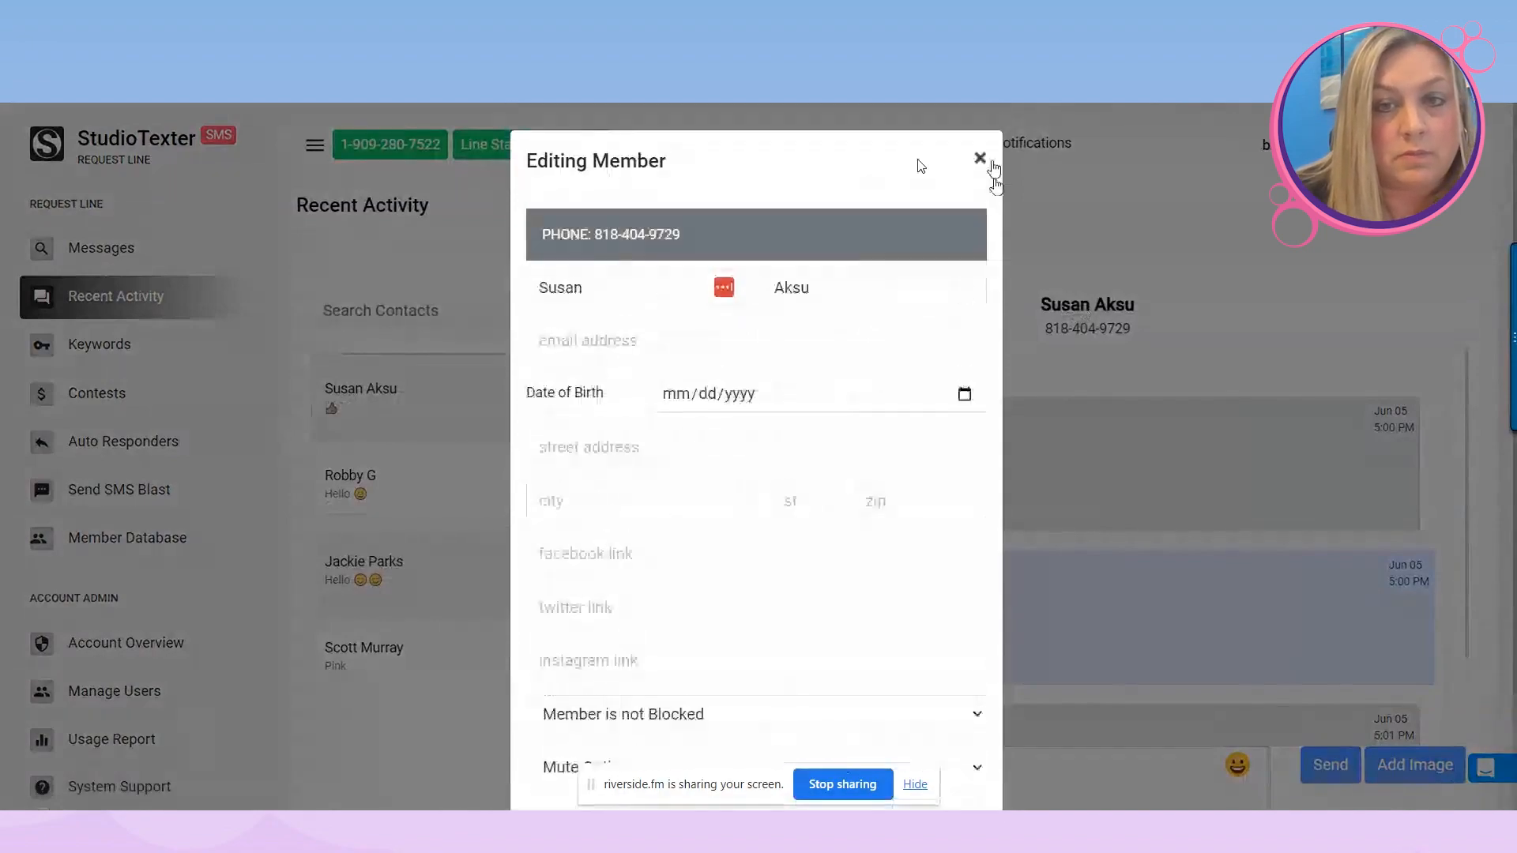
{"action": "left_click", "coordinate": [979, 155]}
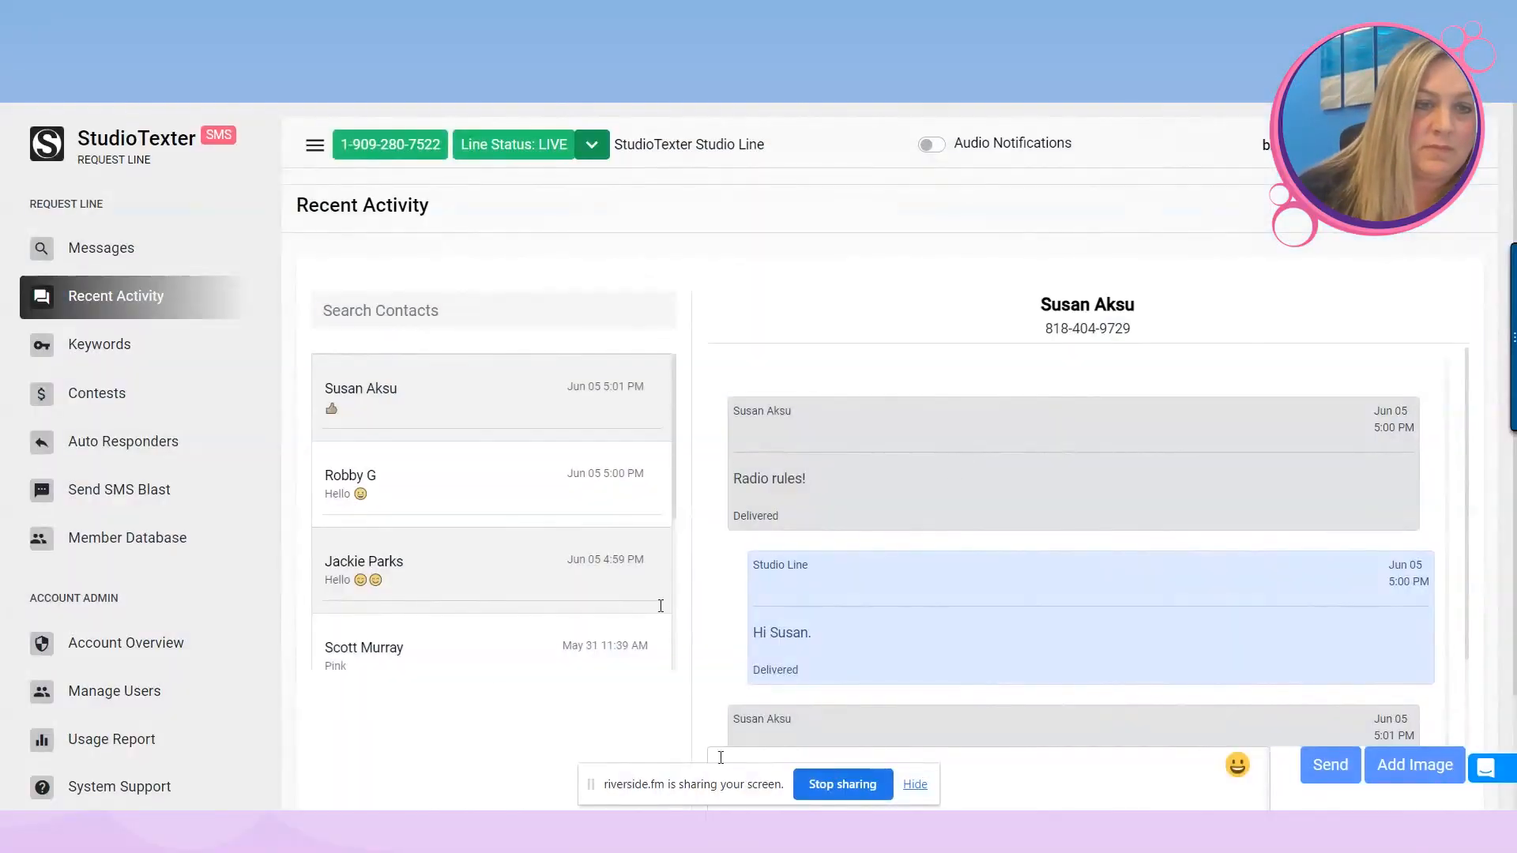
Go to Keywords, highlight the line's phone number, and review the current keywords with their auto responses.
{"action": "left_click", "coordinate": [135, 368]}
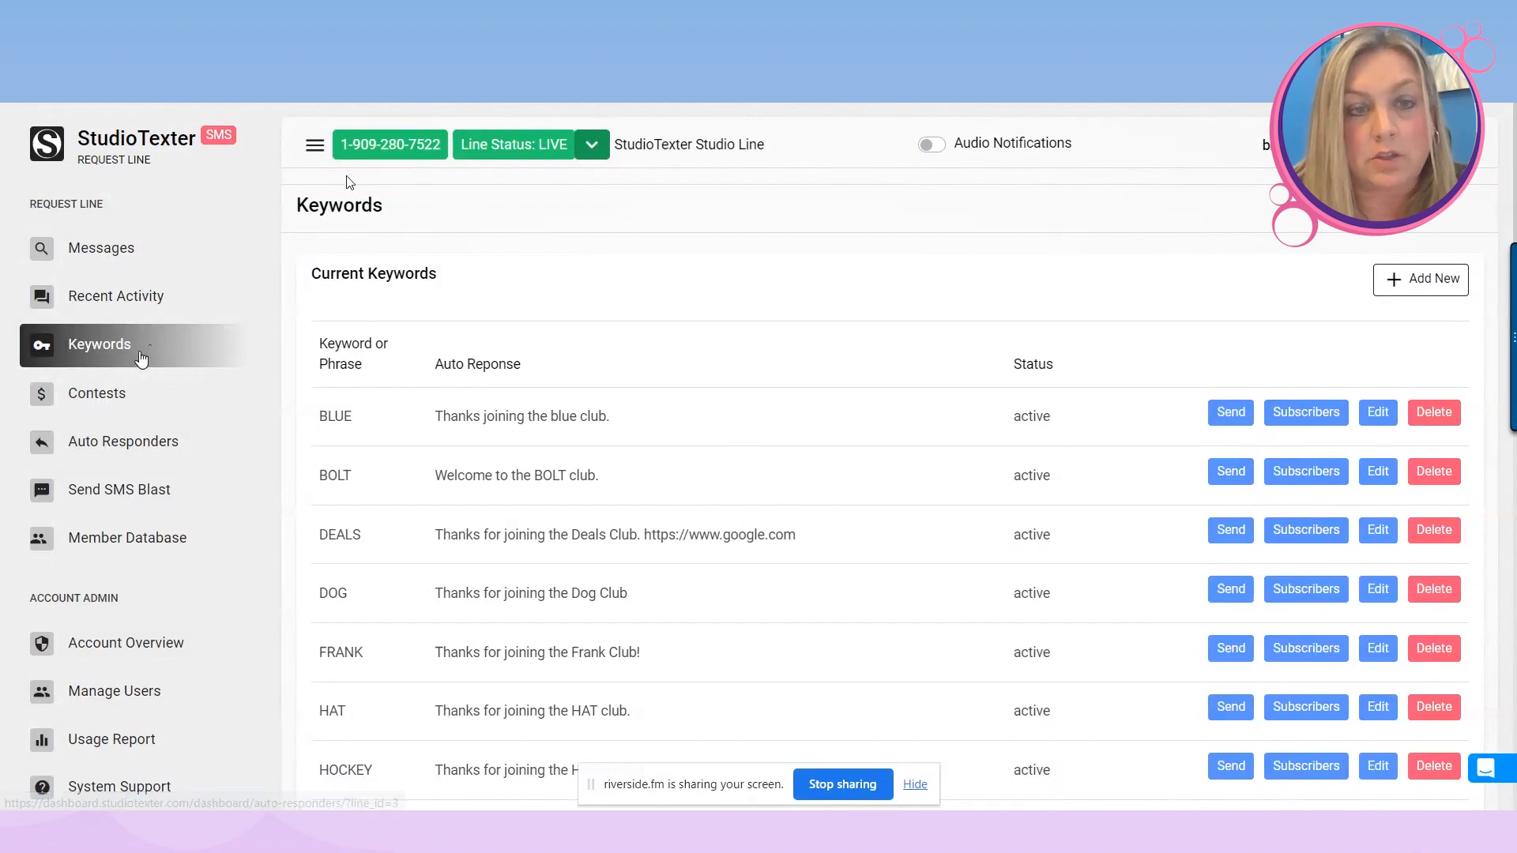
{"action": "left_click_drag", "start_coordinate": [341, 146], "coordinate": [441, 145]}
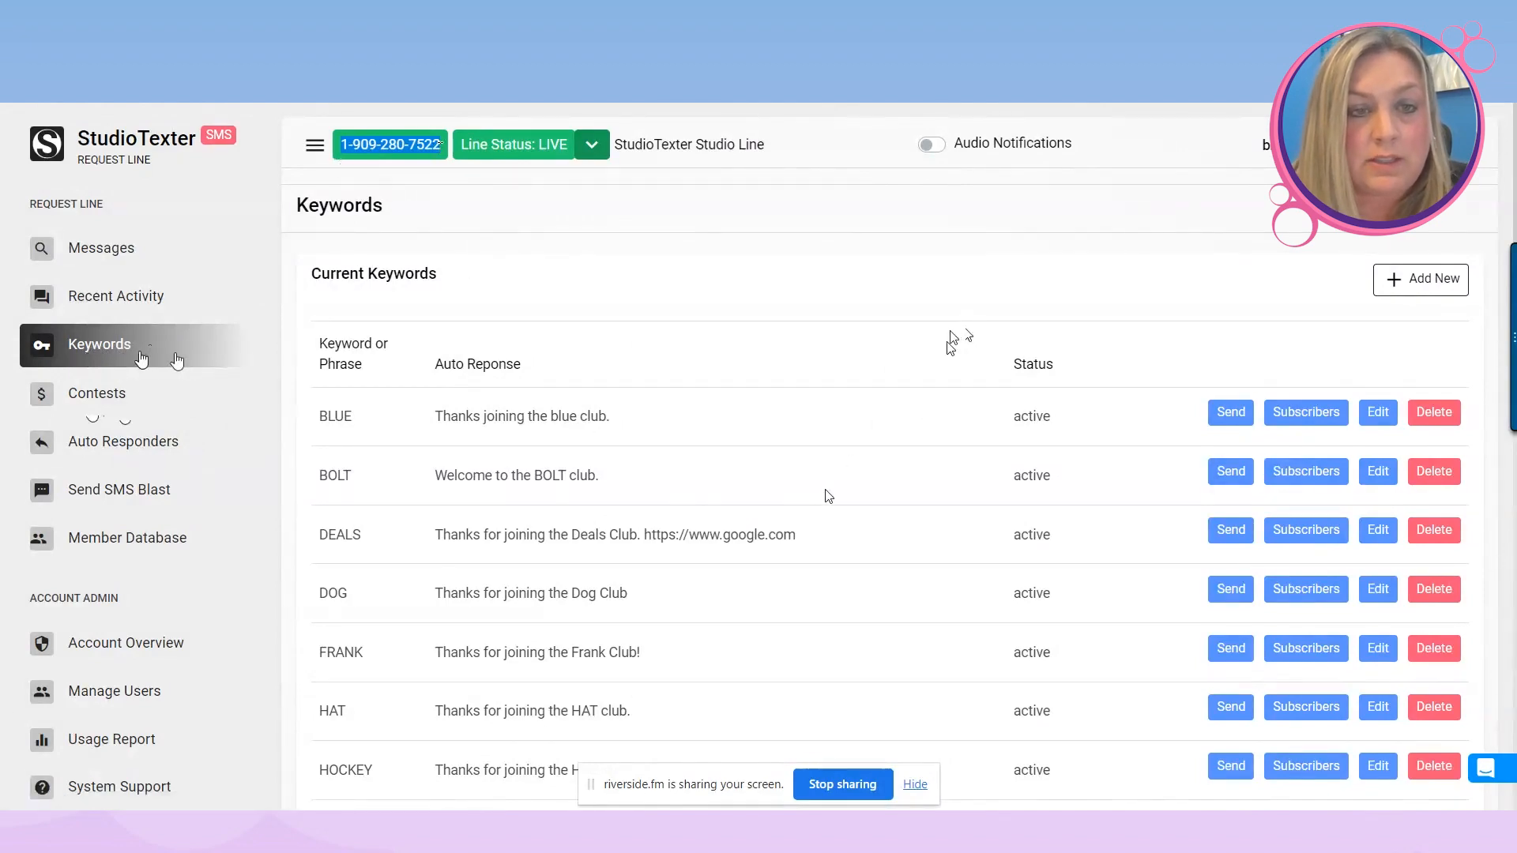
{"action": "scroll", "coordinate": [826, 486], "scroll_direction": "down", "scroll_amount": 1}
{"action": "scroll", "coordinate": [831, 481], "scroll_direction": "down", "scroll_amount": 1}
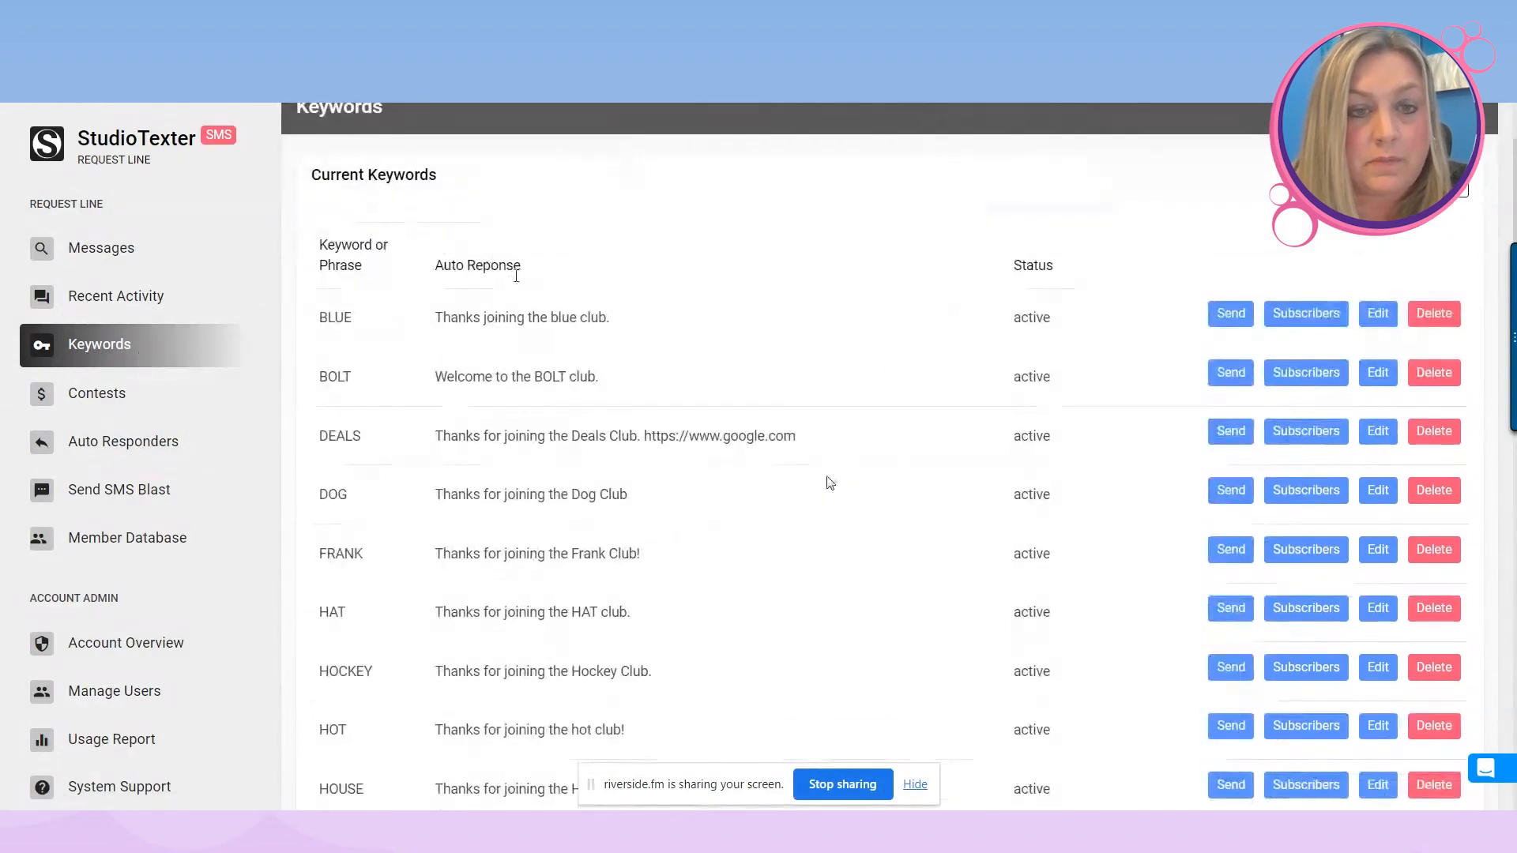
{"action": "scroll", "coordinate": [514, 308], "scroll_direction": "up", "scroll_amount": 2}
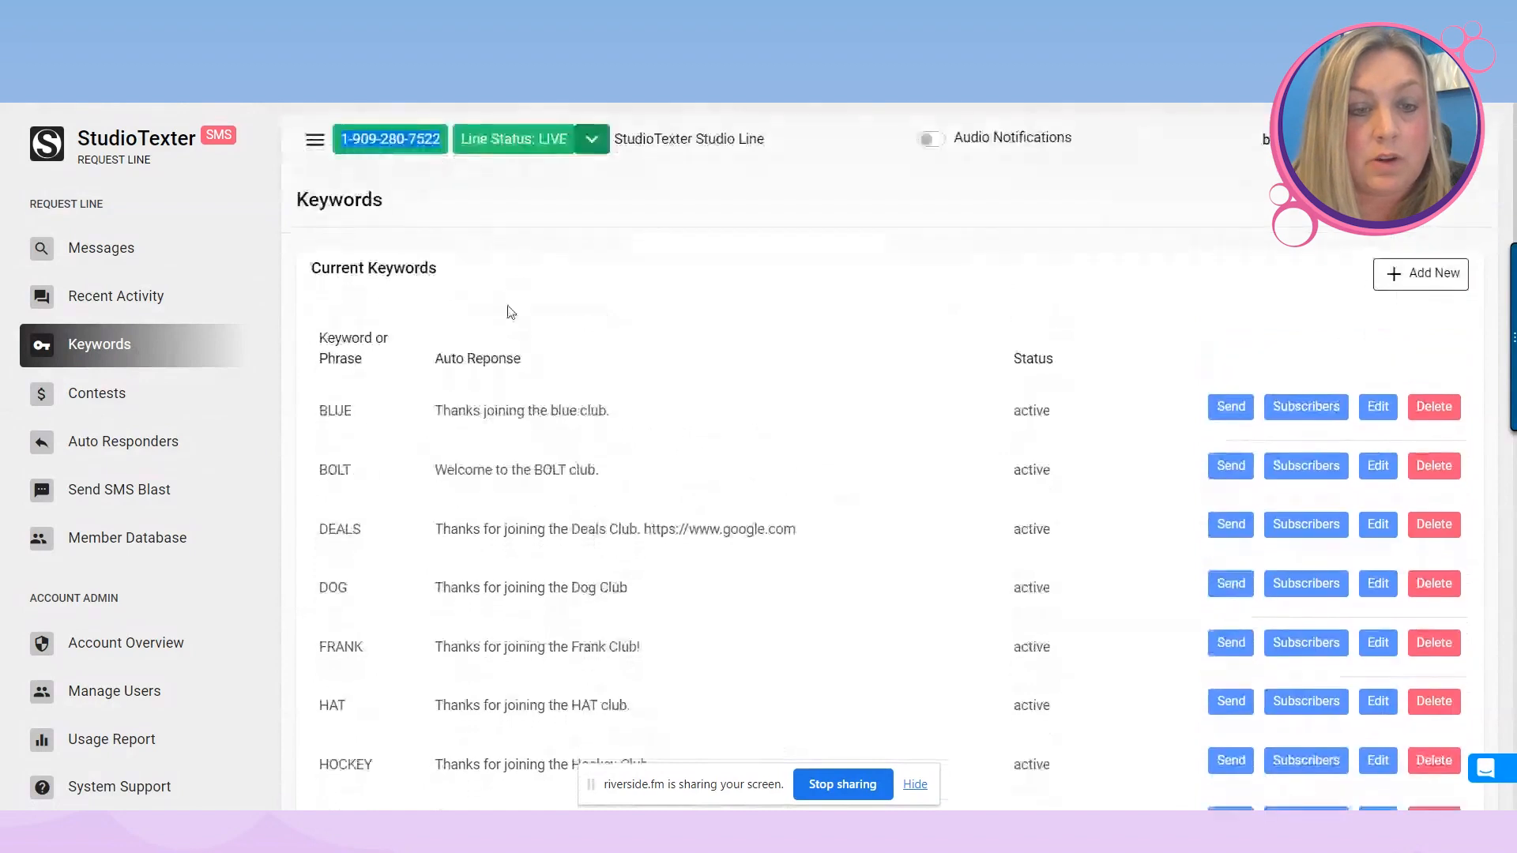
Look through the current keywords, view the subscriber list of the BLUE keyword, and return to Keywords.
{"action": "scroll", "coordinate": [333, 443], "scroll_direction": "down", "scroll_amount": 4}
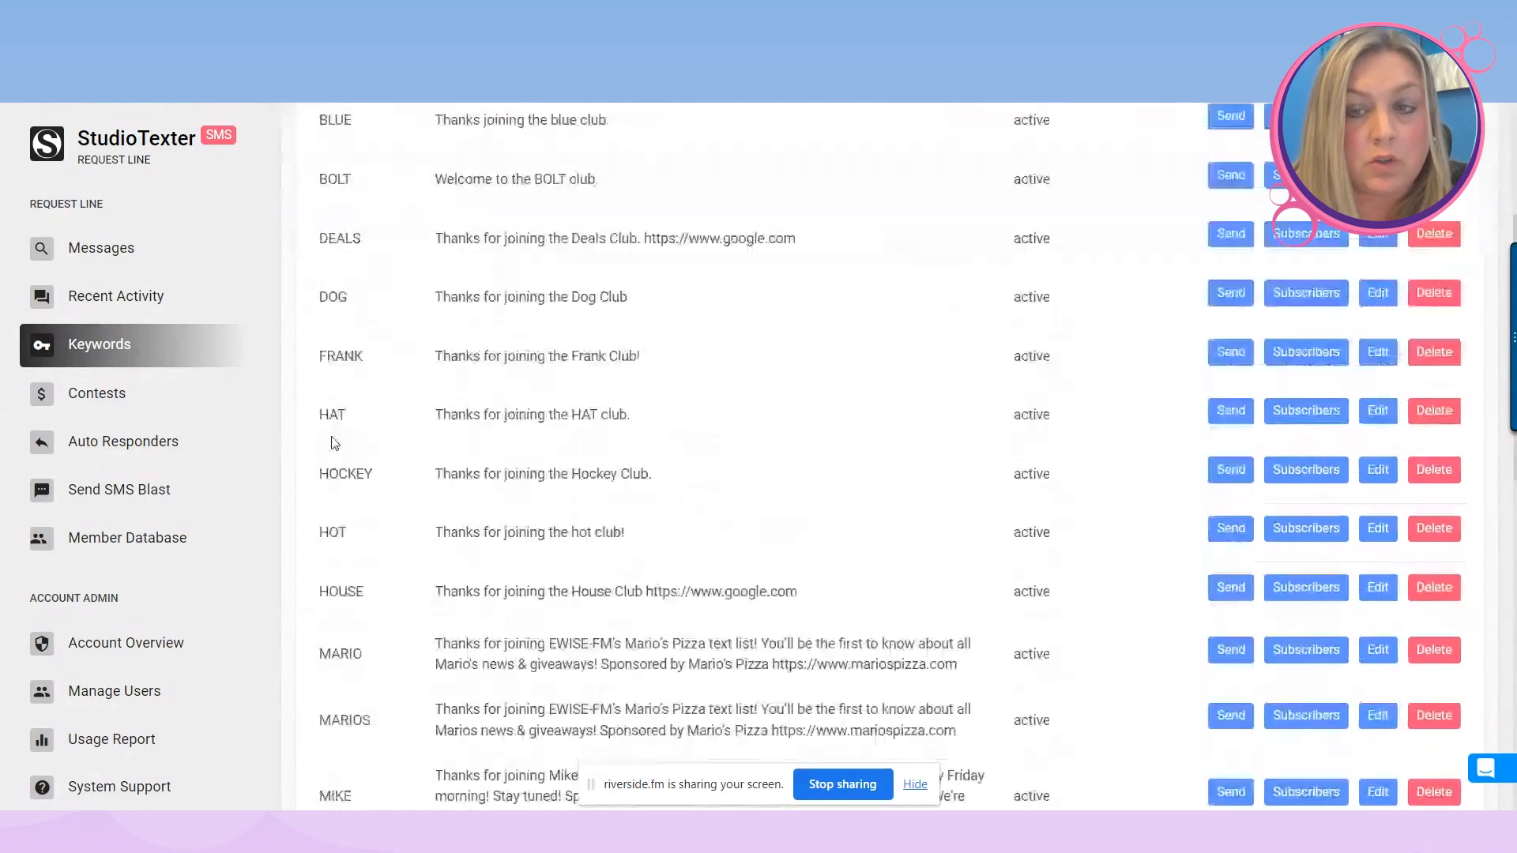
{"action": "scroll", "coordinate": [333, 443], "scroll_direction": "up", "scroll_amount": 4}
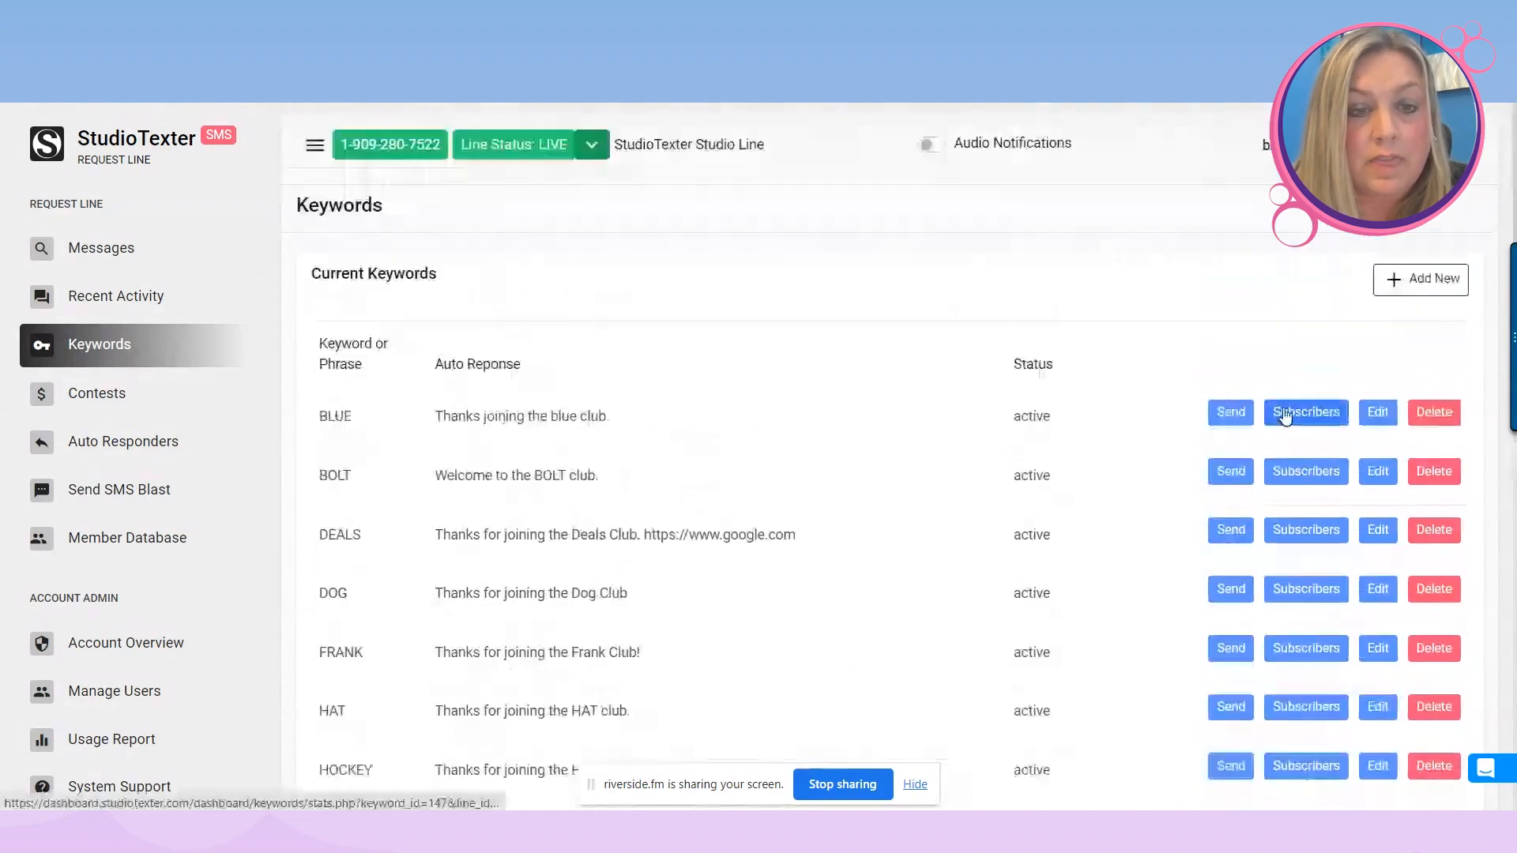
{"action": "left_click", "coordinate": [1285, 417]}
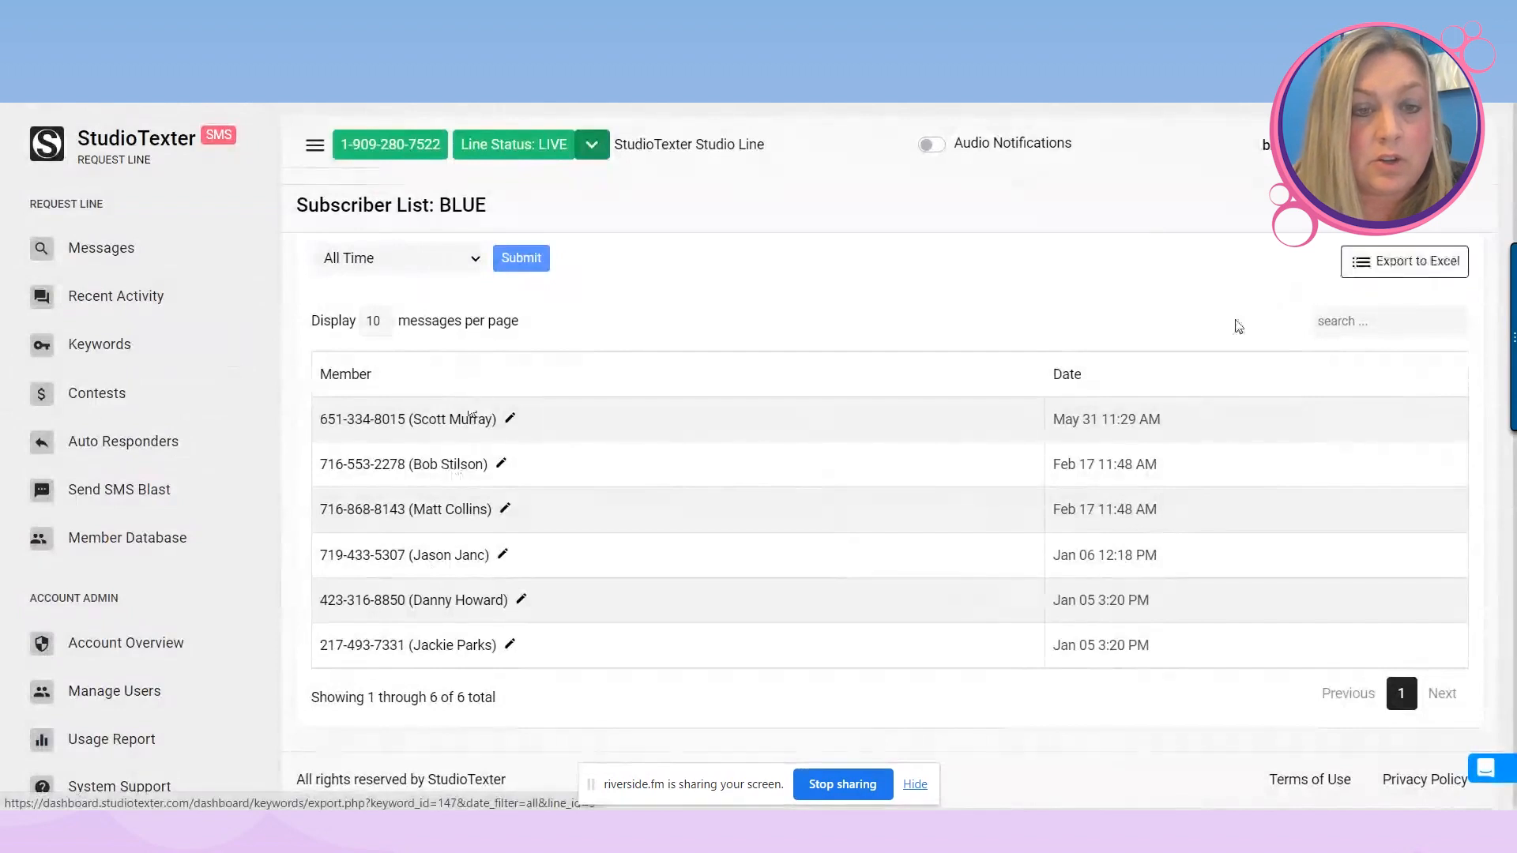
{"action": "left_click", "coordinate": [118, 346]}
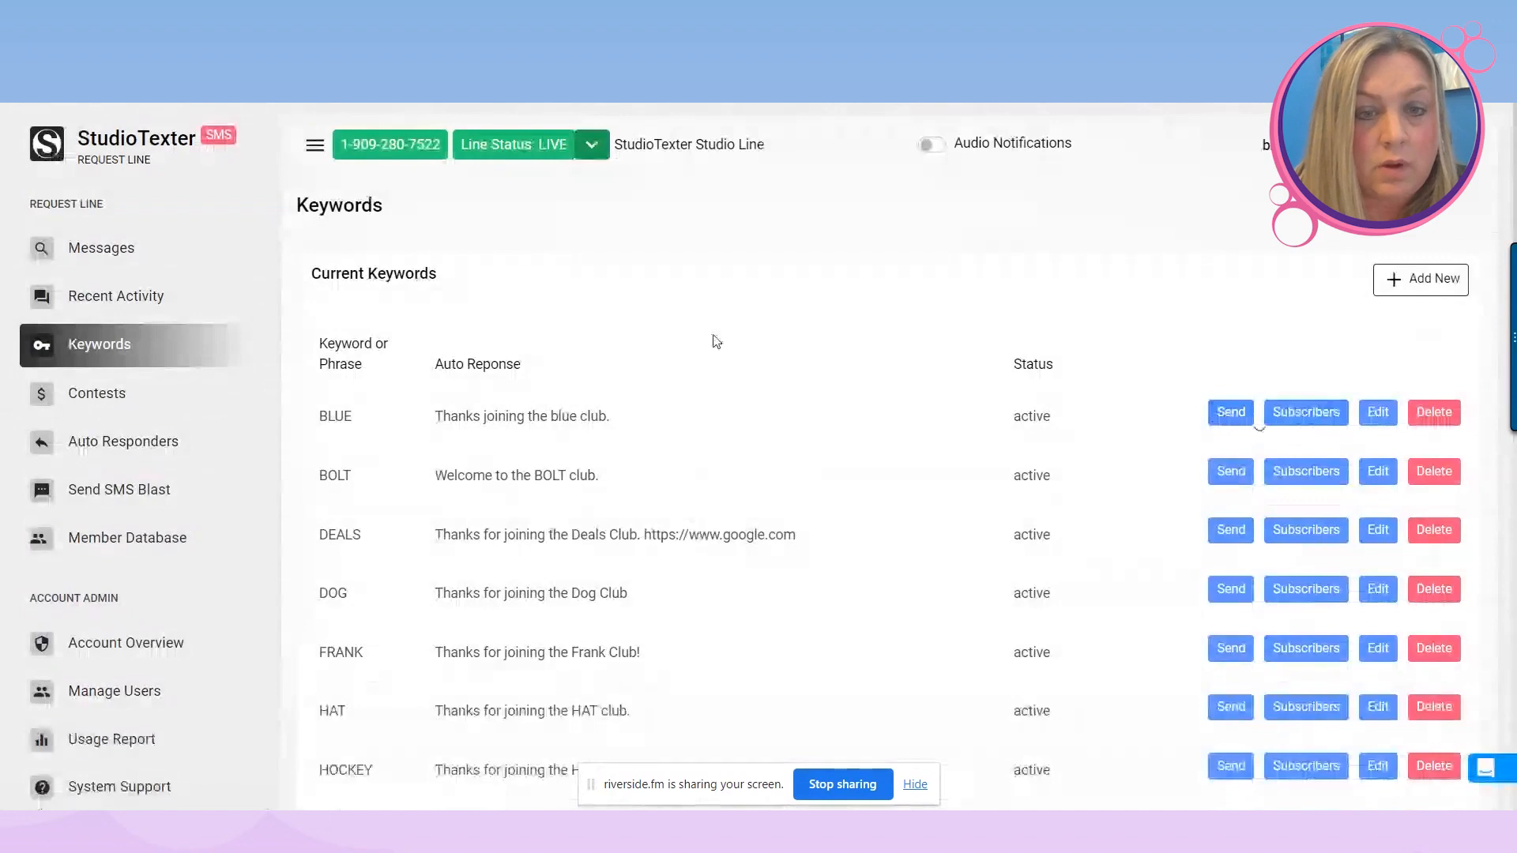
Add and save an active keyword phrase APPLE with the auto response "Thanks for joining the Apple Club.".
{"action": "left_click", "coordinate": [1427, 288]}
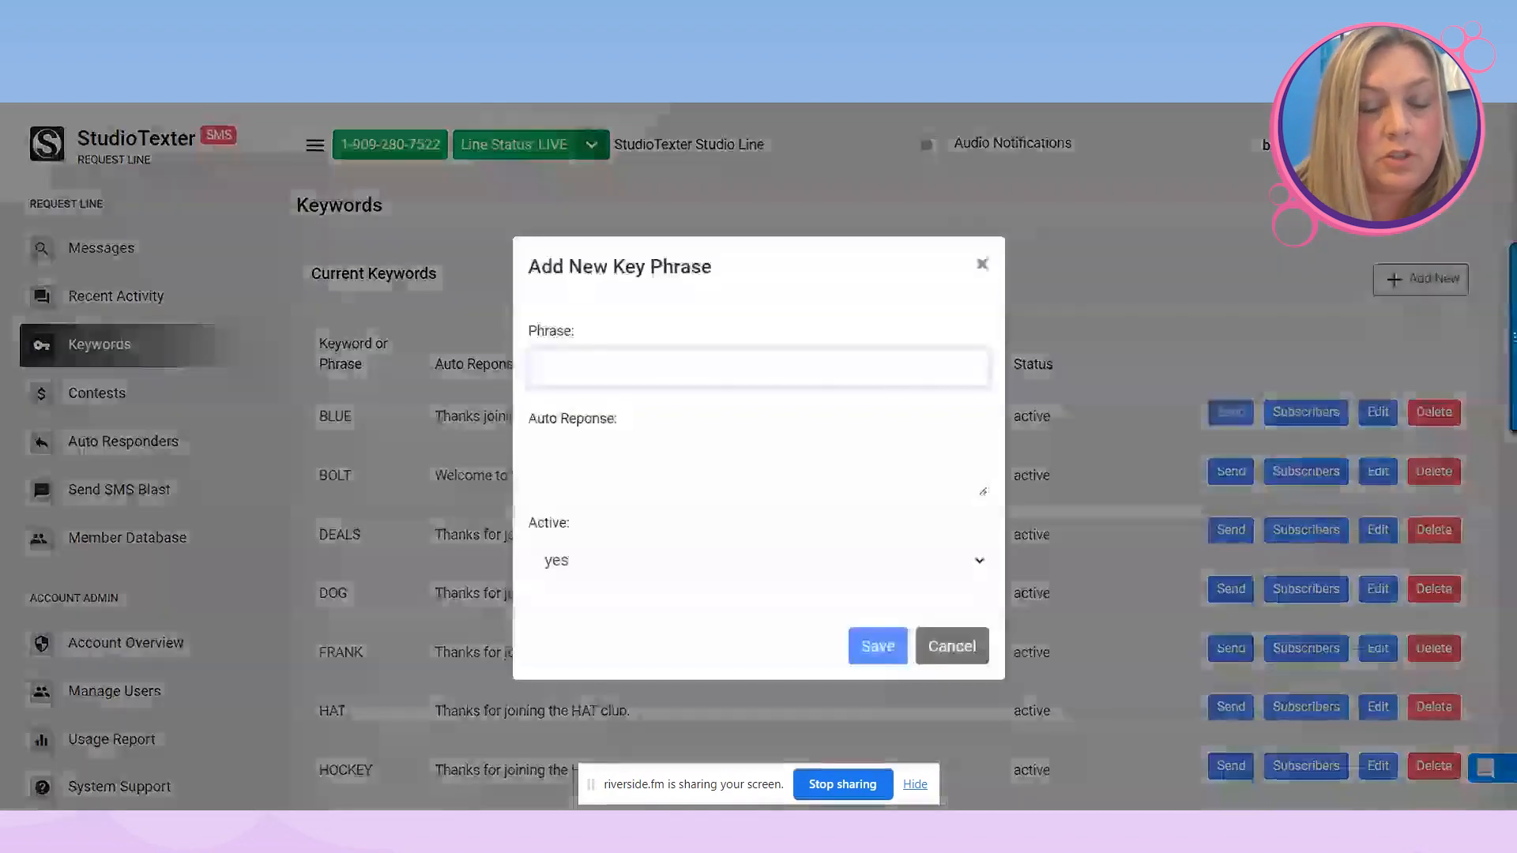
{"action": "left_click", "coordinate": [604, 369]}
{"action": "type", "text": "APPLE"}
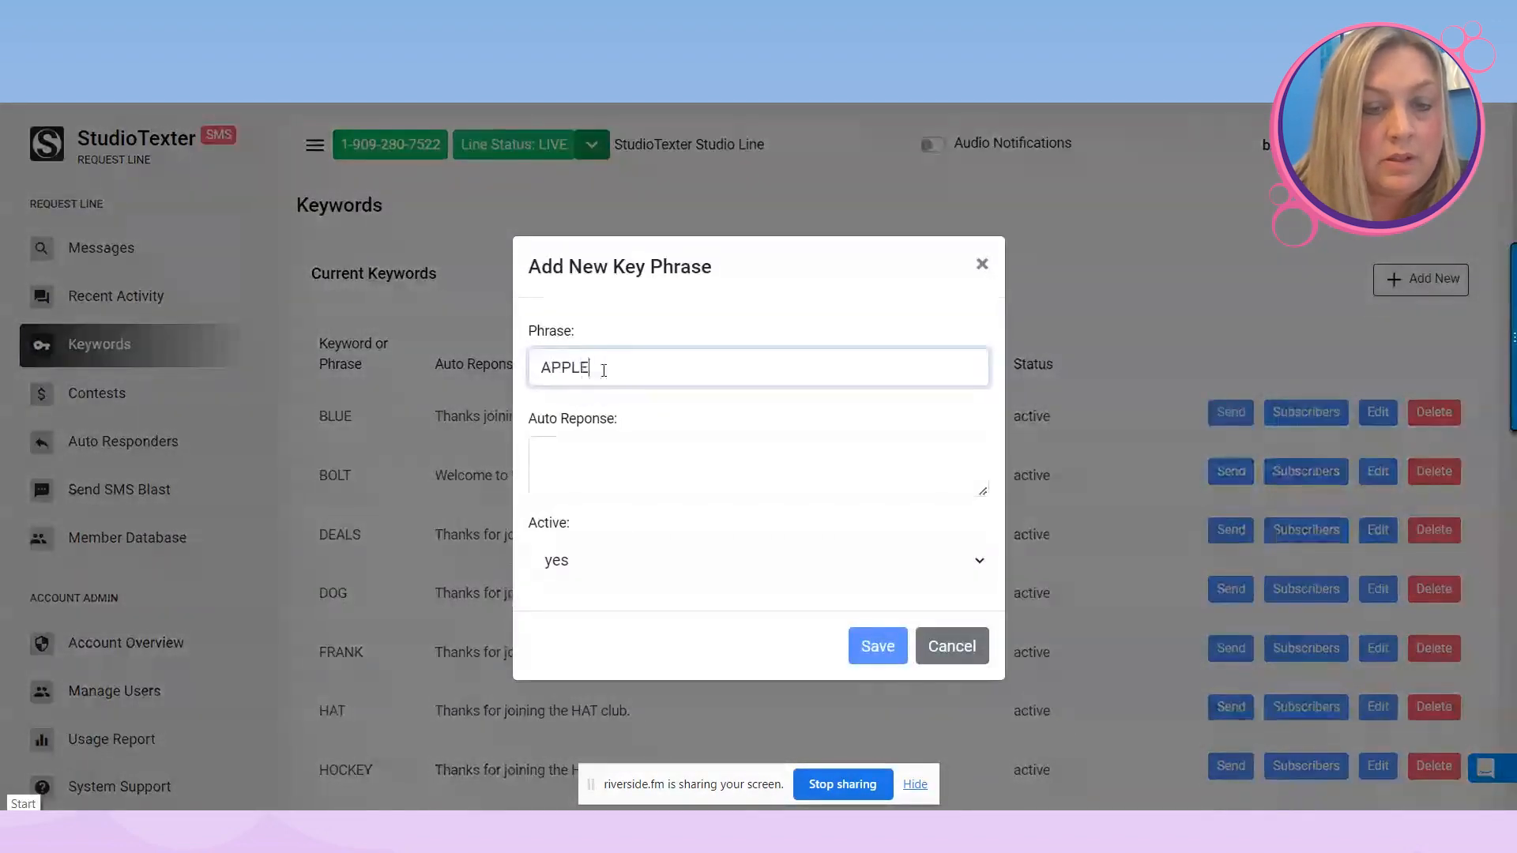
{"action": "key", "text": "Tab"}
{"action": "type", "text": "Thanks for "}
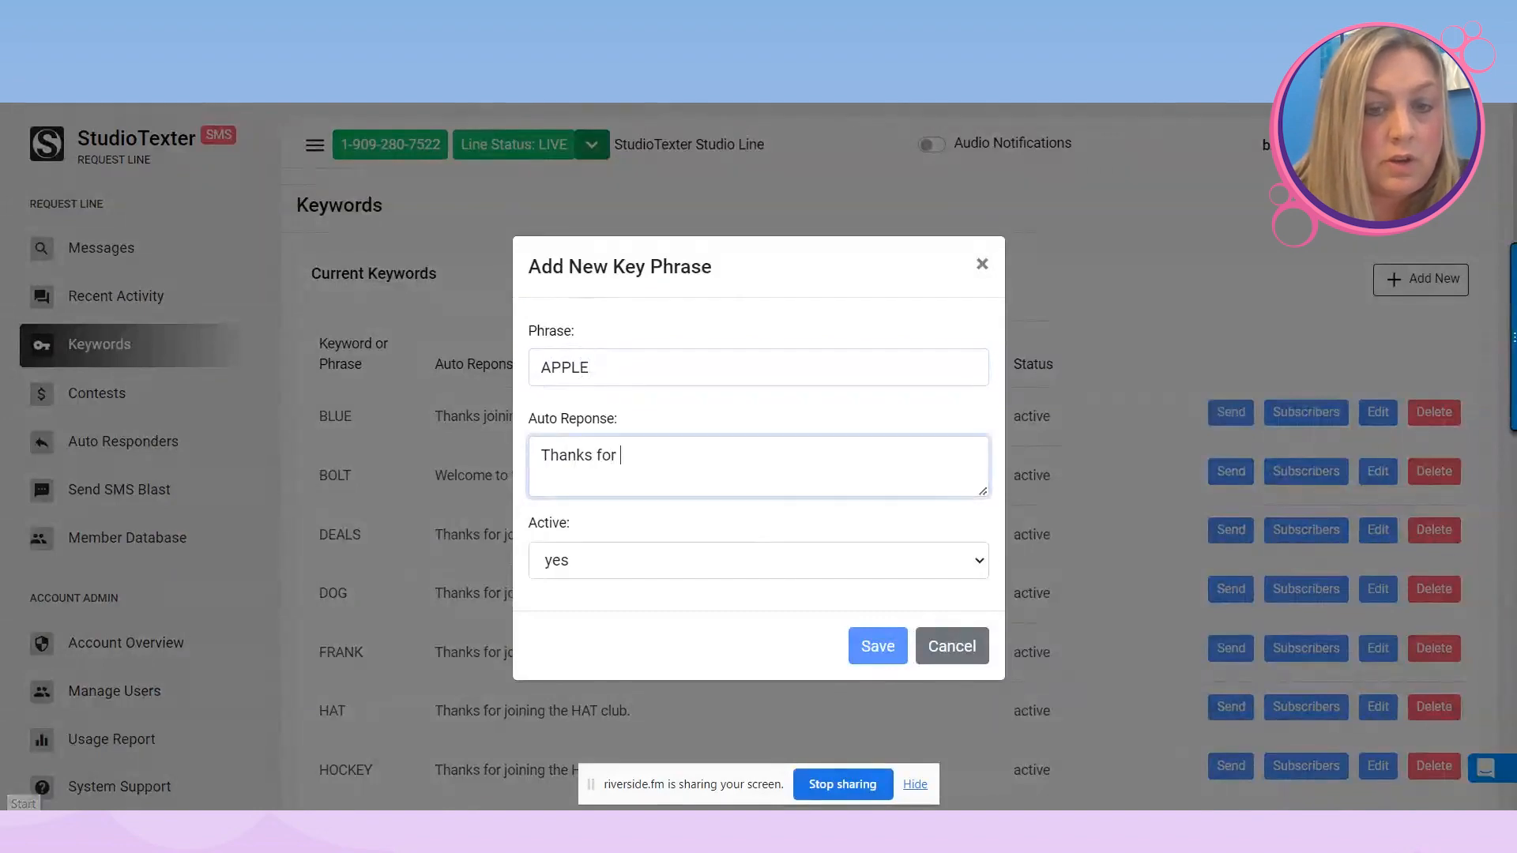
{"action": "type", "text": "joining the Ap"}
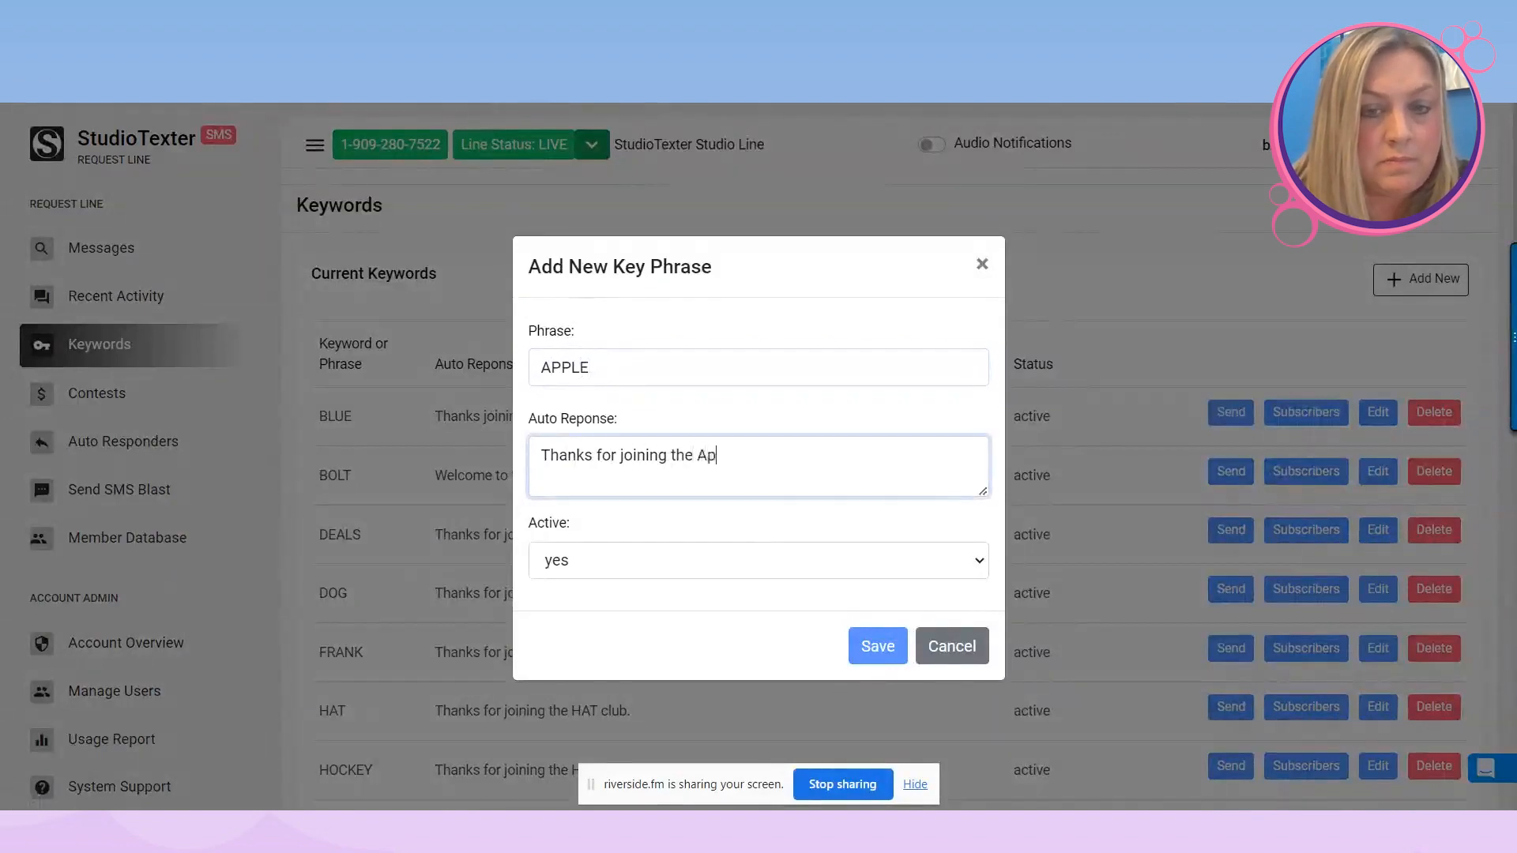
{"action": "type", "text": "ple Club."}
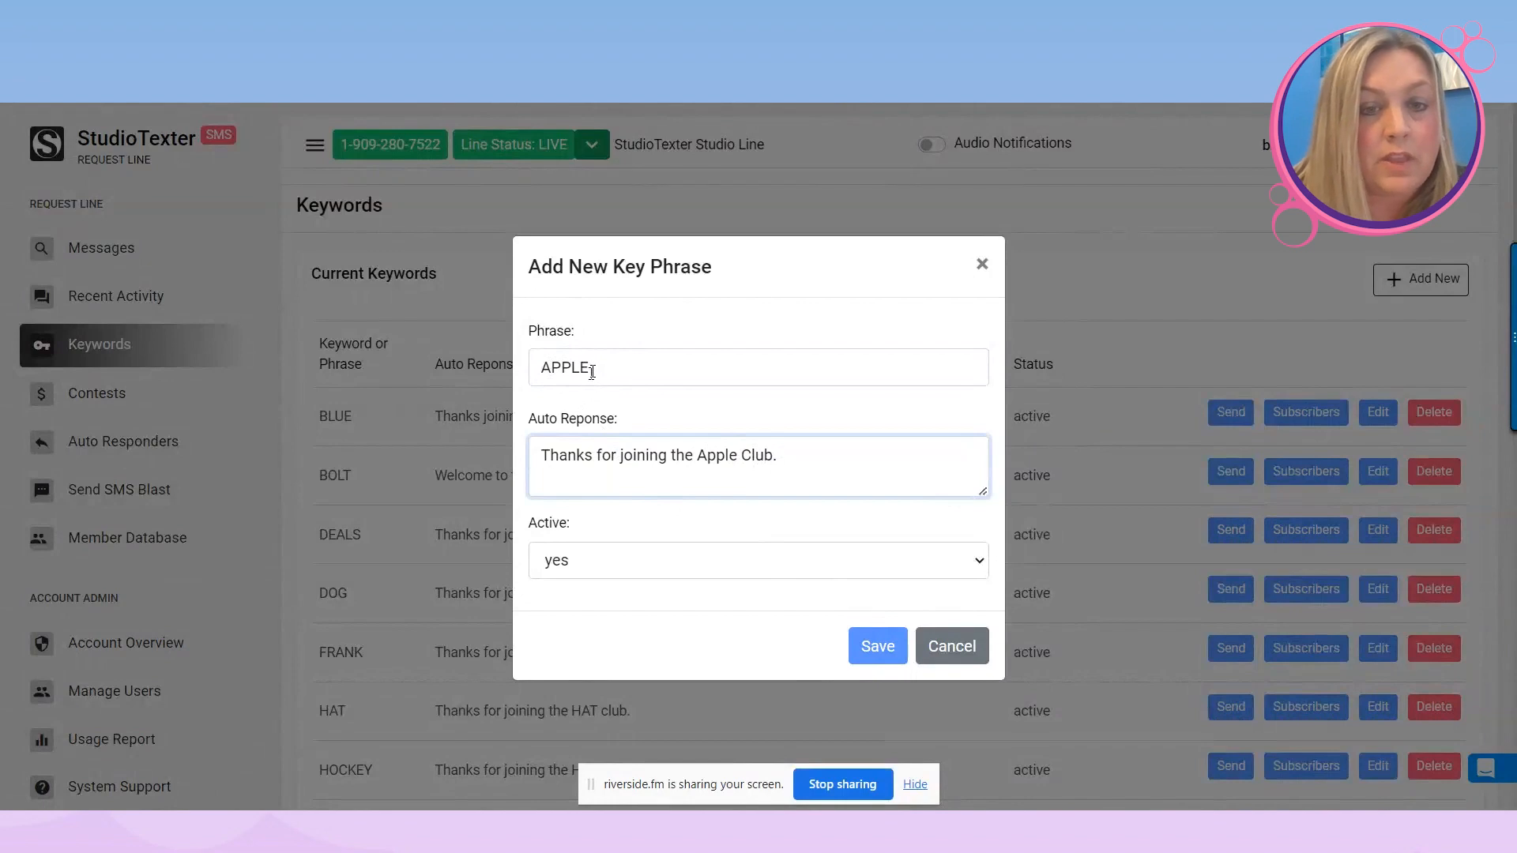
{"action": "left_click_drag", "start_coordinate": [592, 369], "coordinate": [526, 371]}
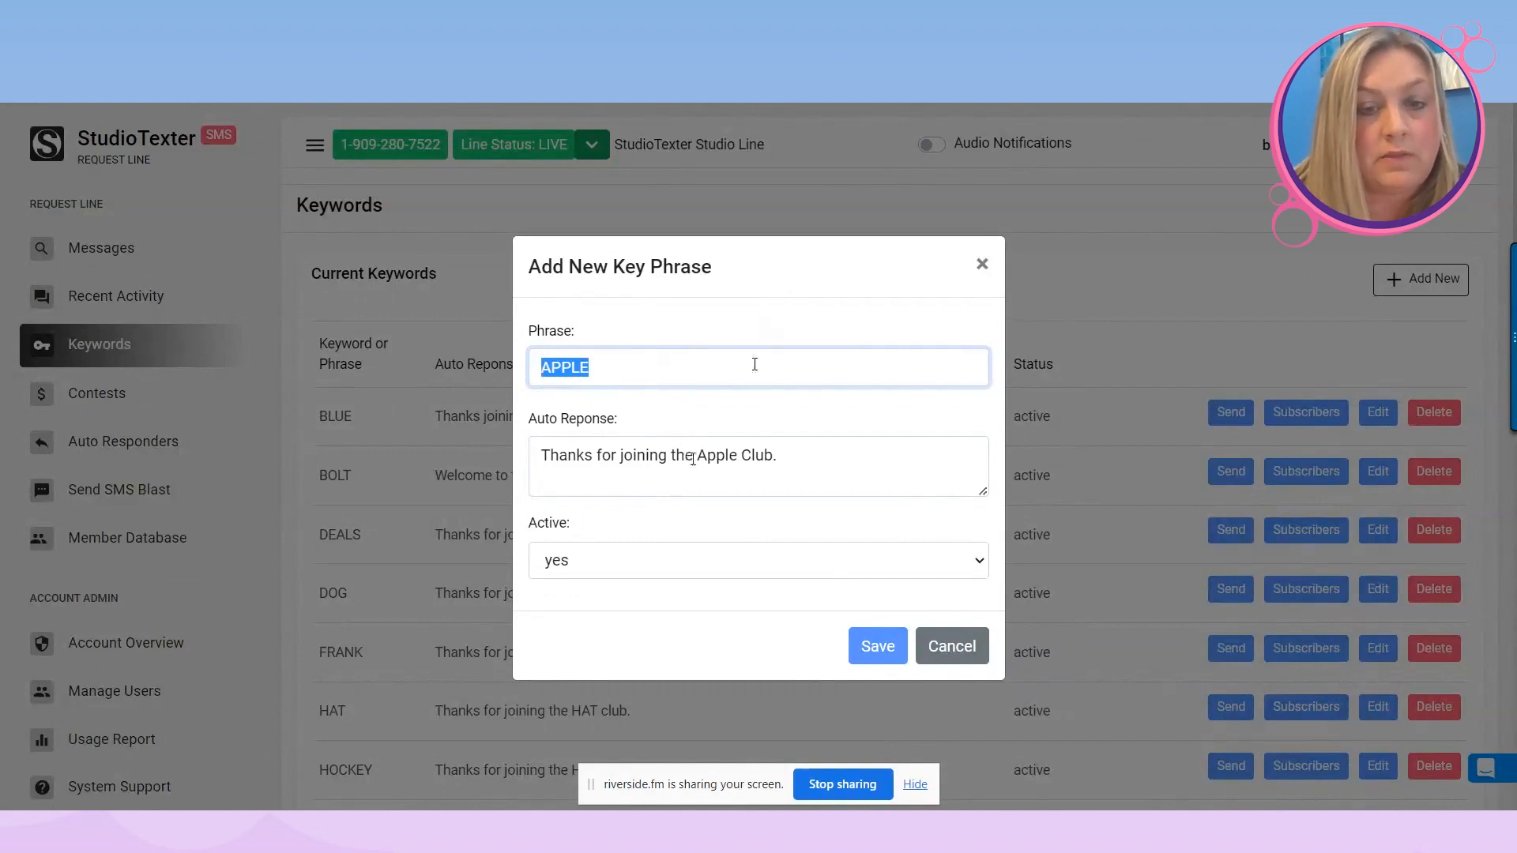
{"action": "left_click", "coordinate": [876, 650]}
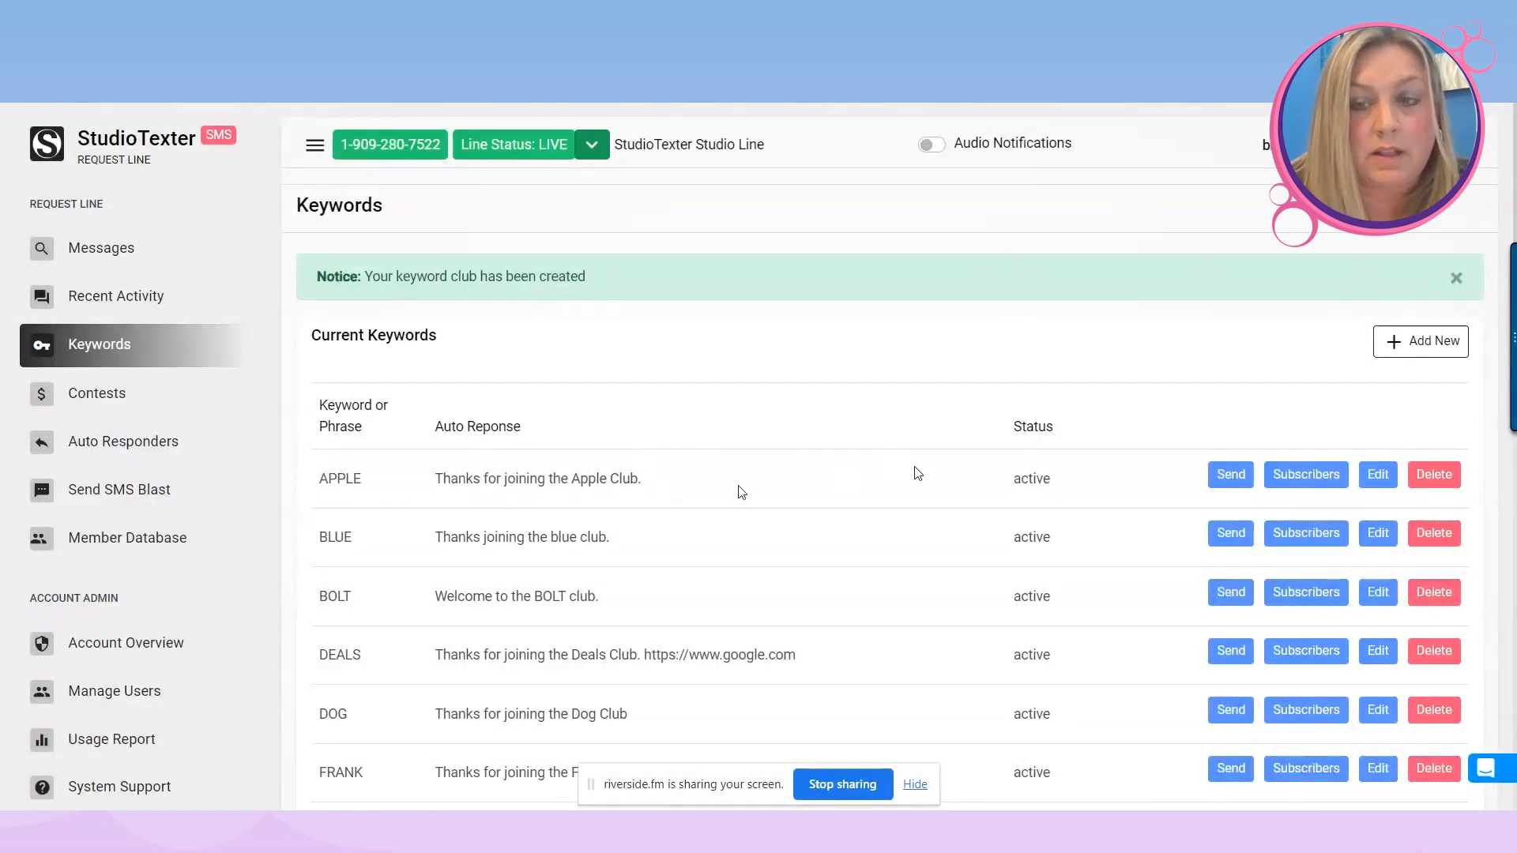
View the subscriber list of the APPLE keyword, and switch to the image viewer to examine 3 - AutoResponders.jpg.
{"action": "left_click", "coordinate": [1300, 475]}
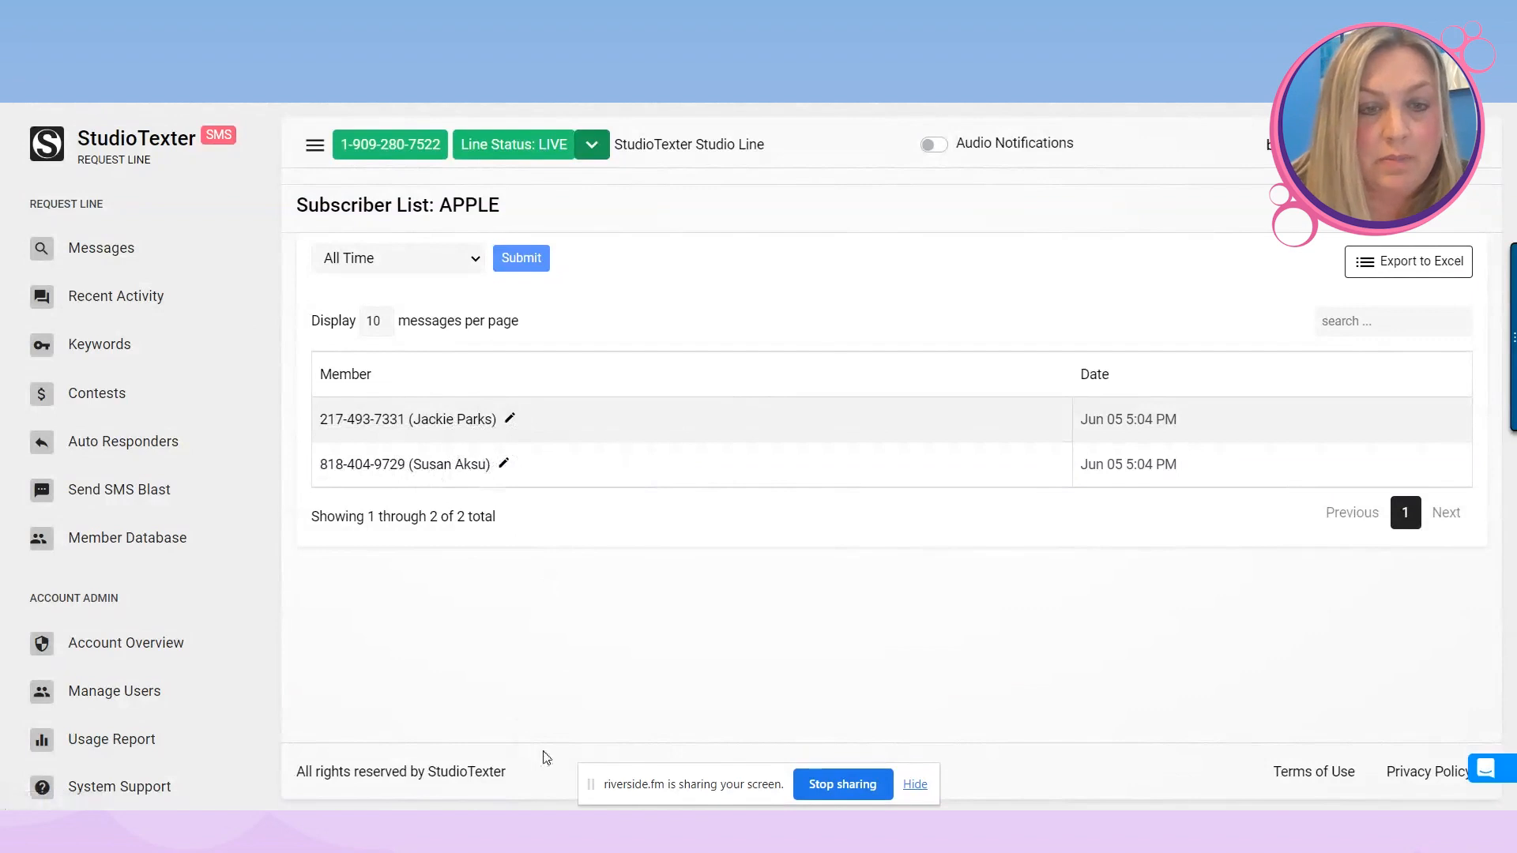
{"action": "left_click", "coordinate": [504, 825]}
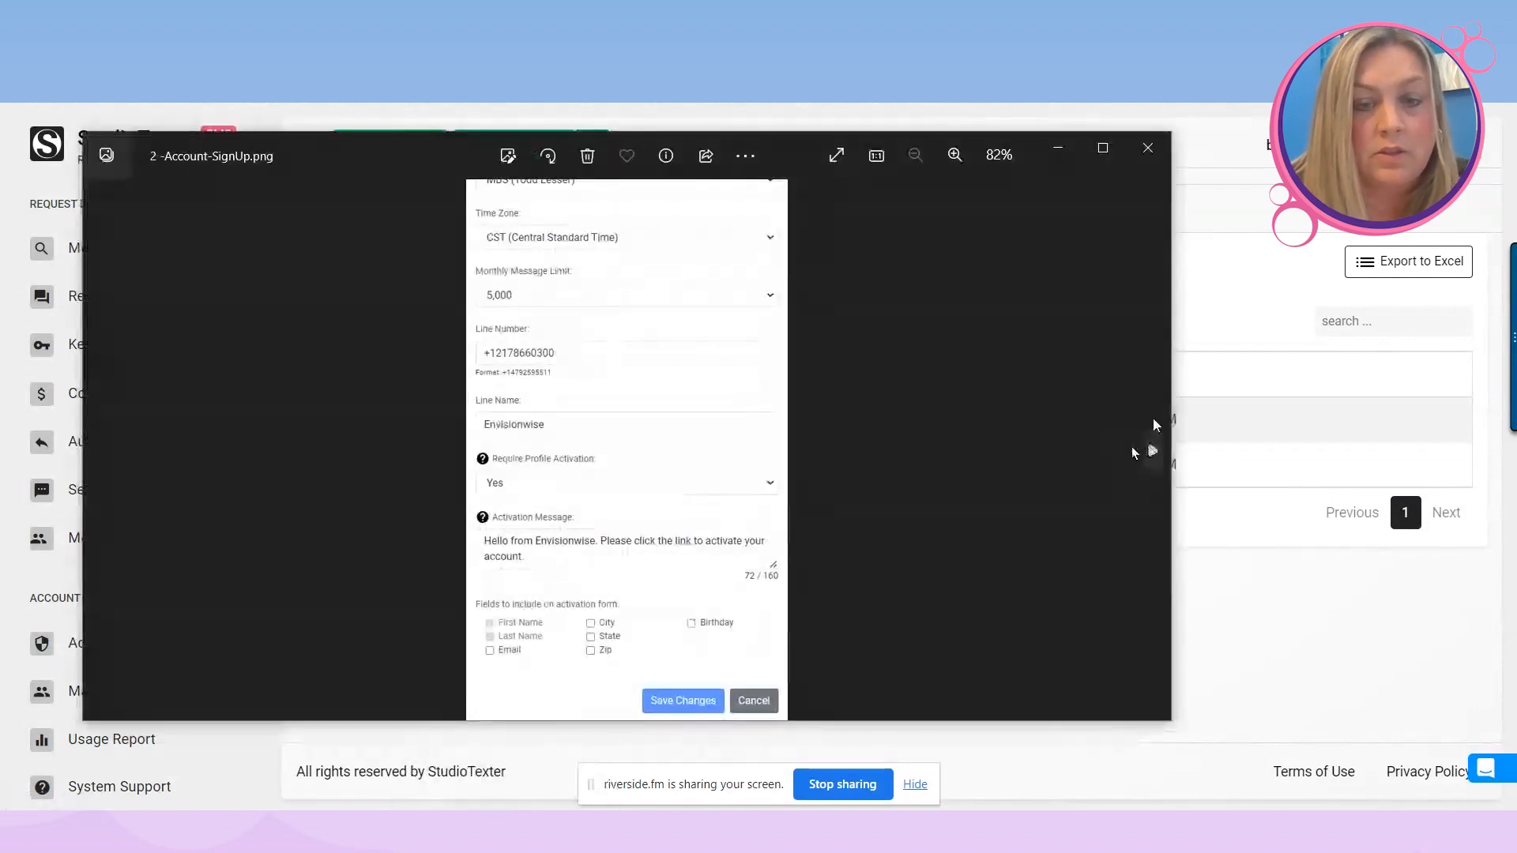
{"action": "left_click", "coordinate": [1152, 448]}
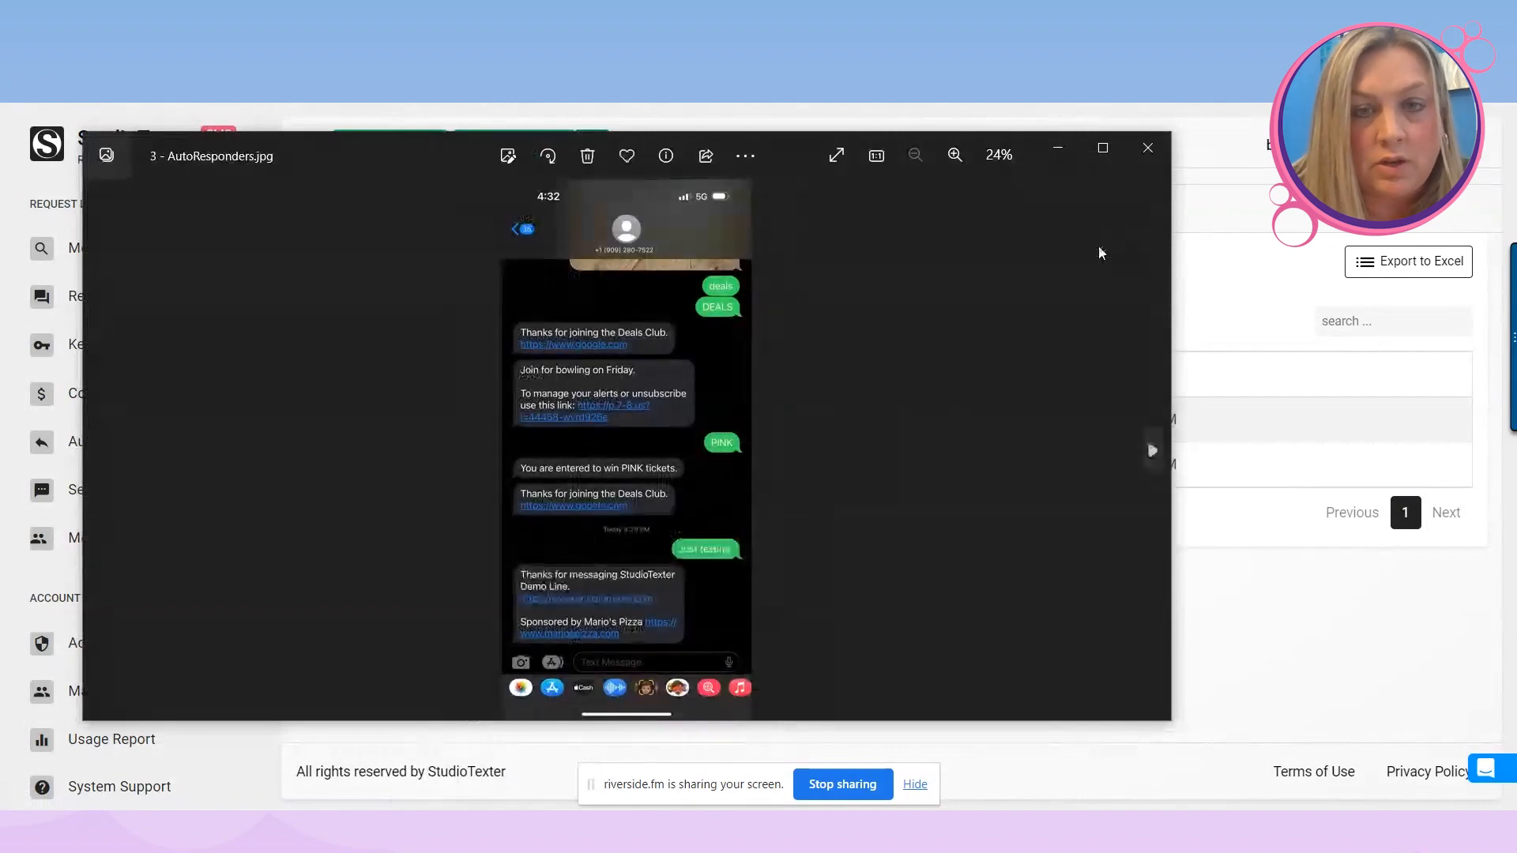
{"action": "left_click", "coordinate": [1103, 150]}
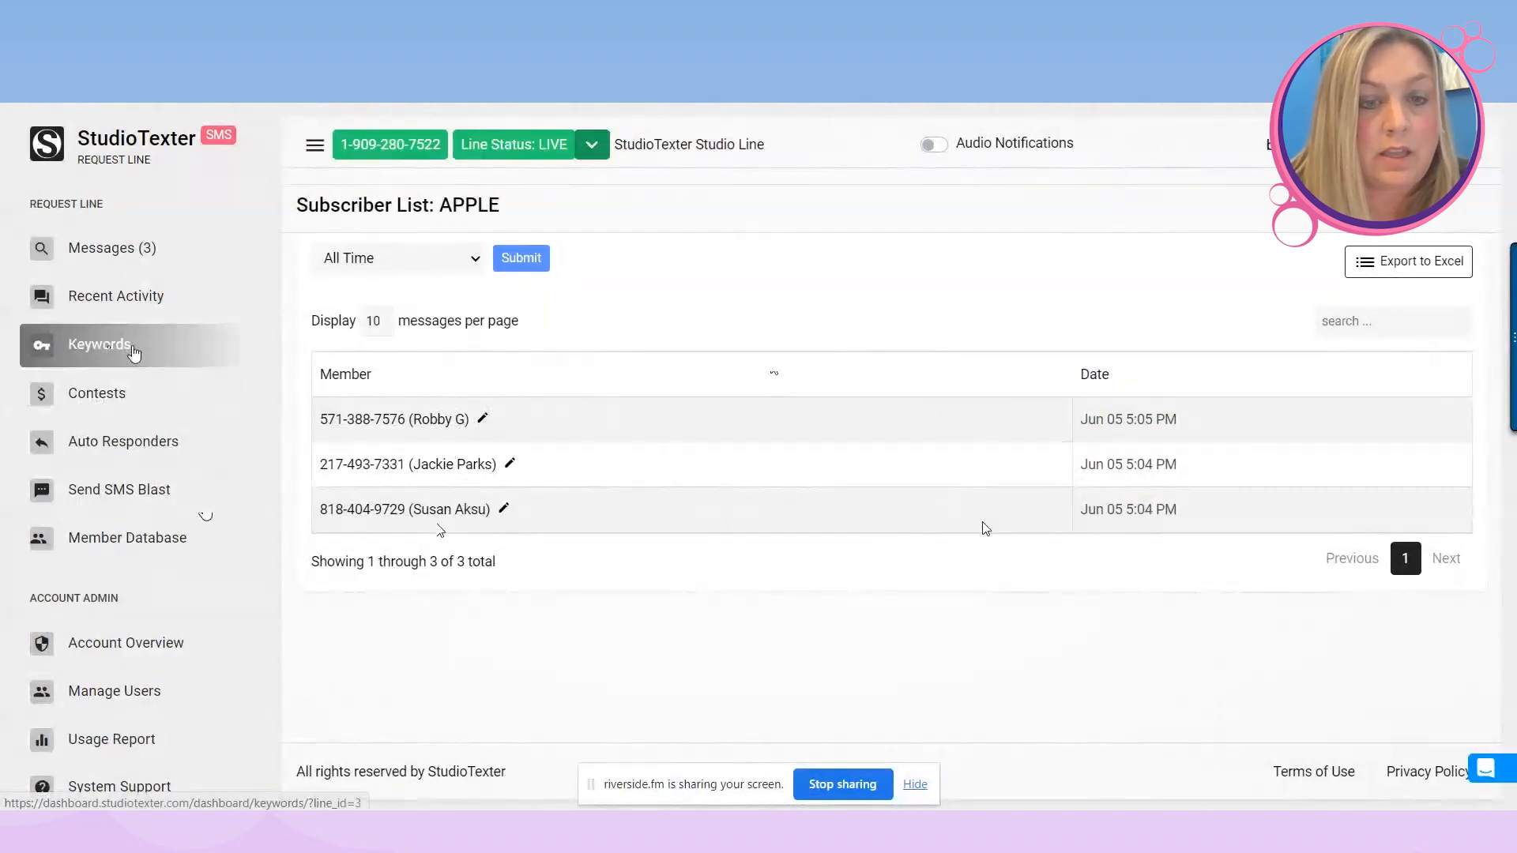
{"action": "left_click", "coordinate": [111, 348]}
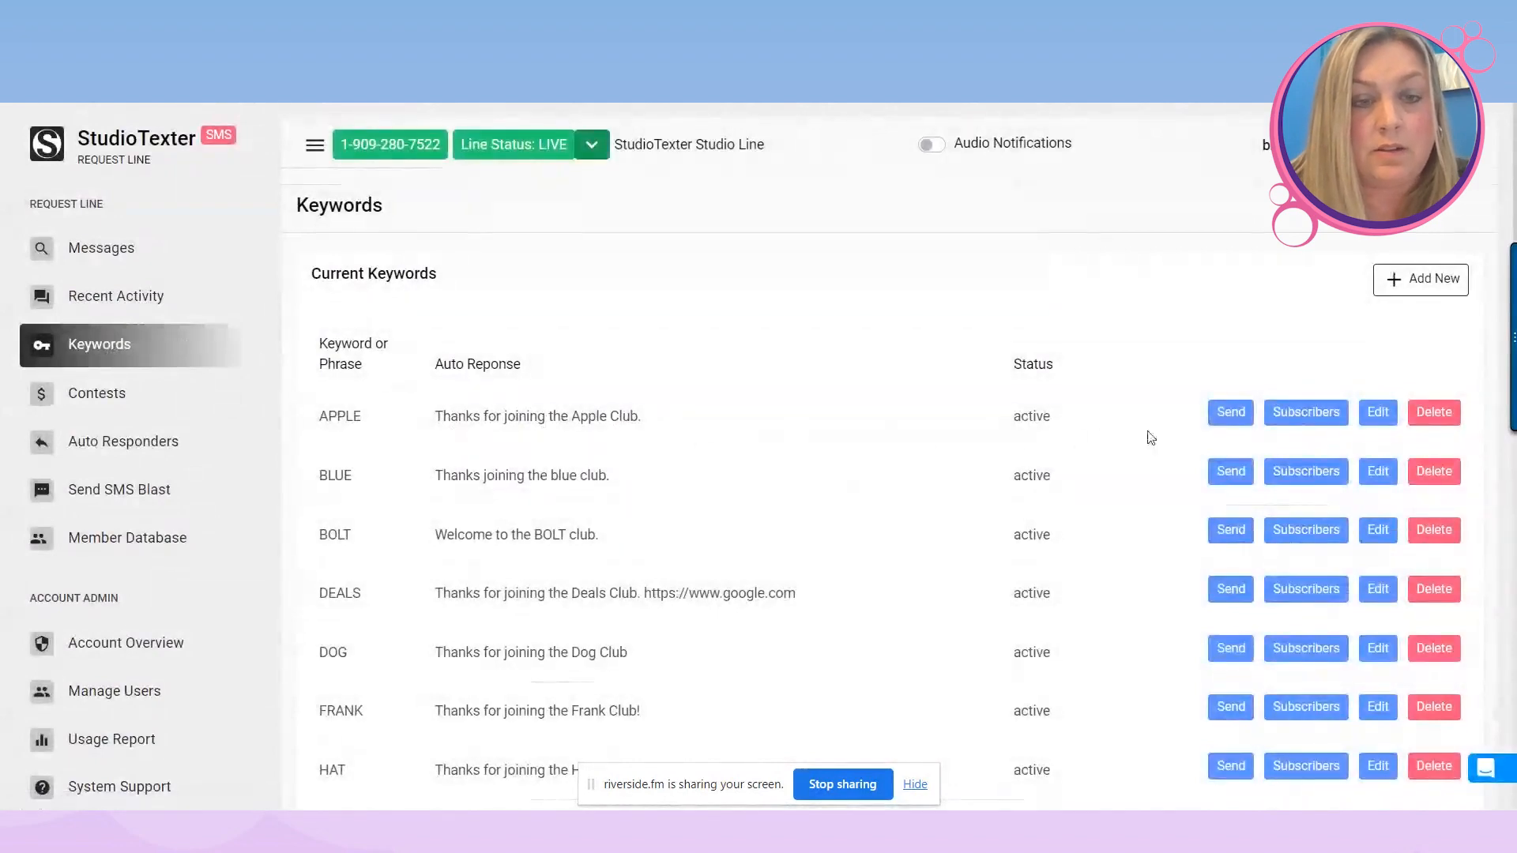
{"action": "left_click", "coordinate": [1231, 413]}
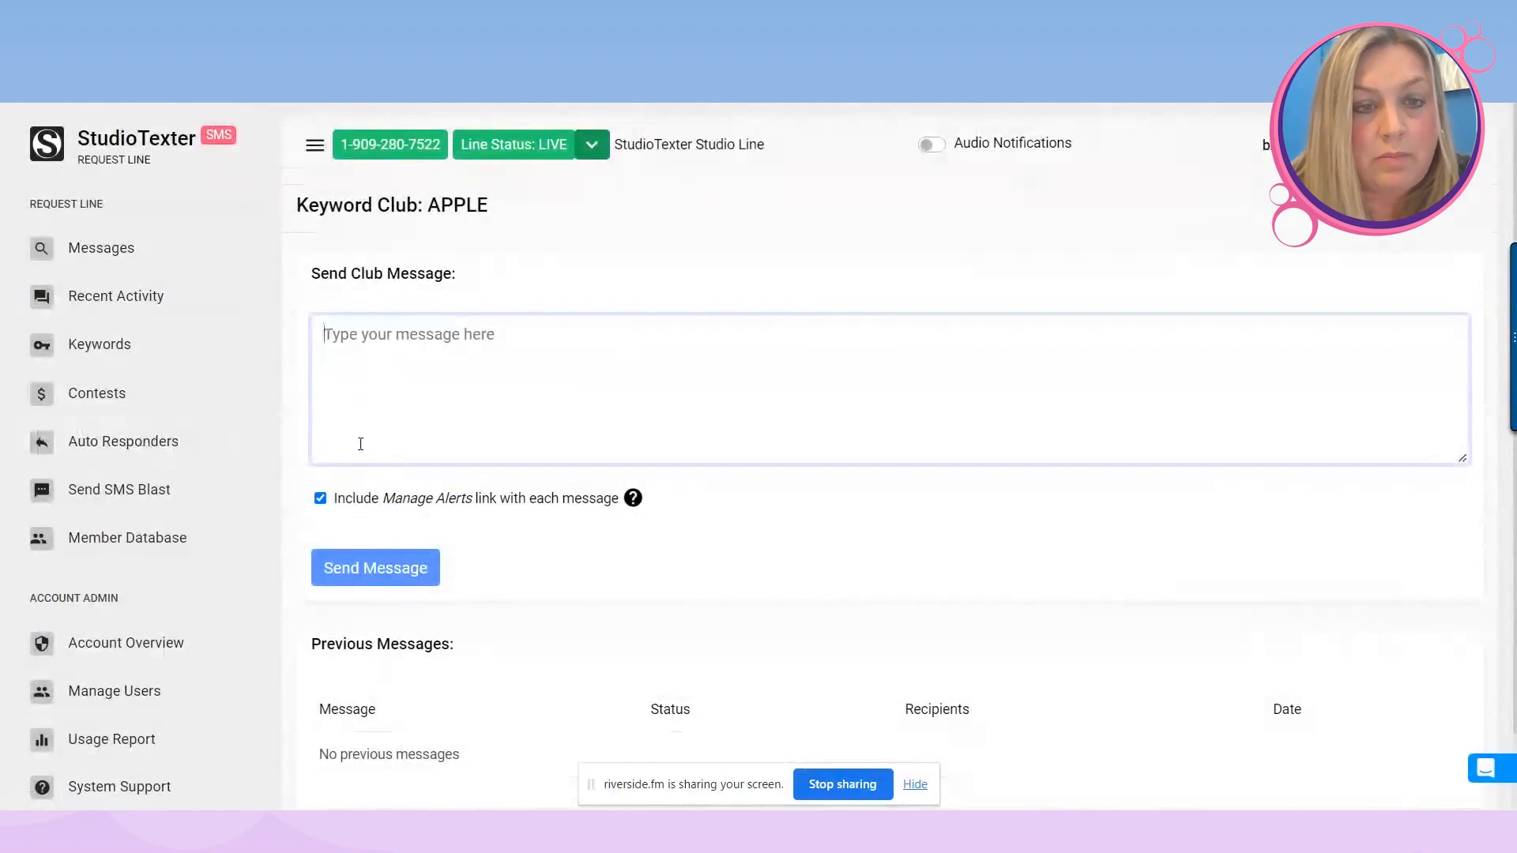
{"action": "type", "text": "Join us for b"}
{"action": "key", "text": "BackSpace"}
{"action": "type", "text": "bowling on Friday. "}
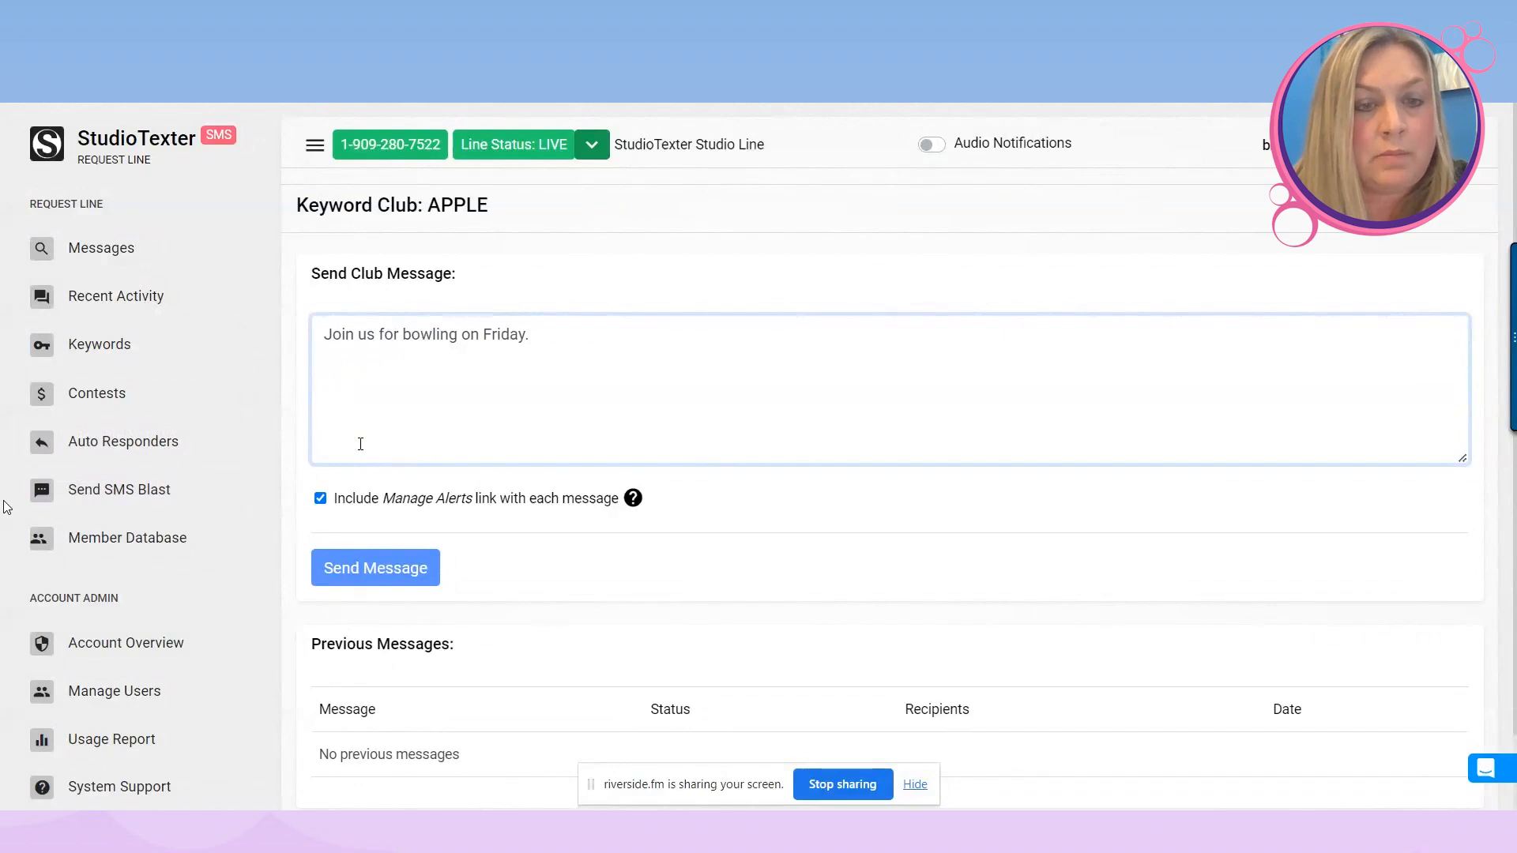
{"action": "type", "text": "htpps"}
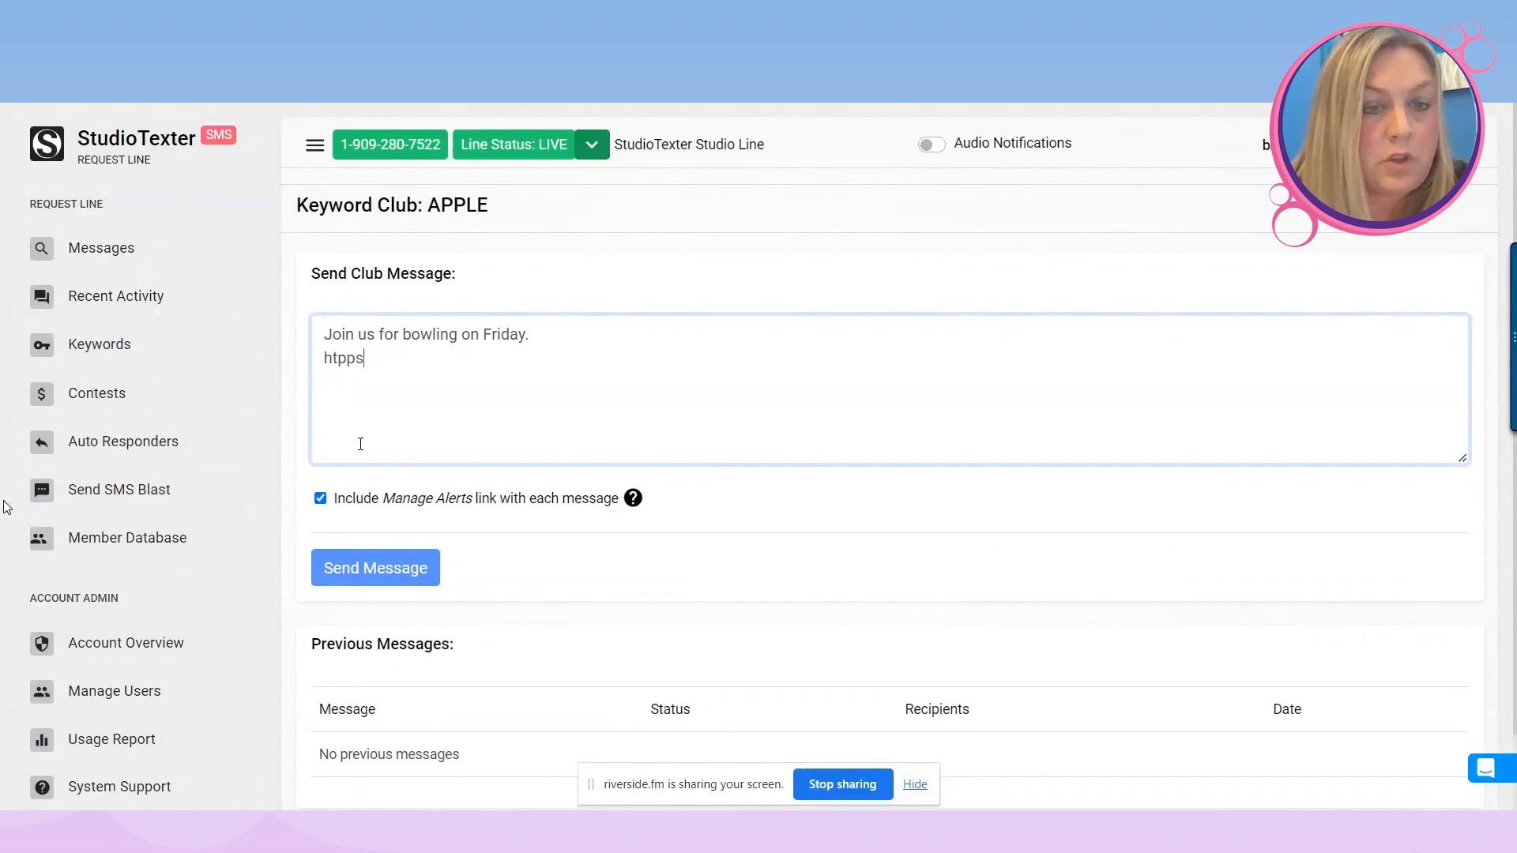
{"action": "type", "text": "://www.google.com"}
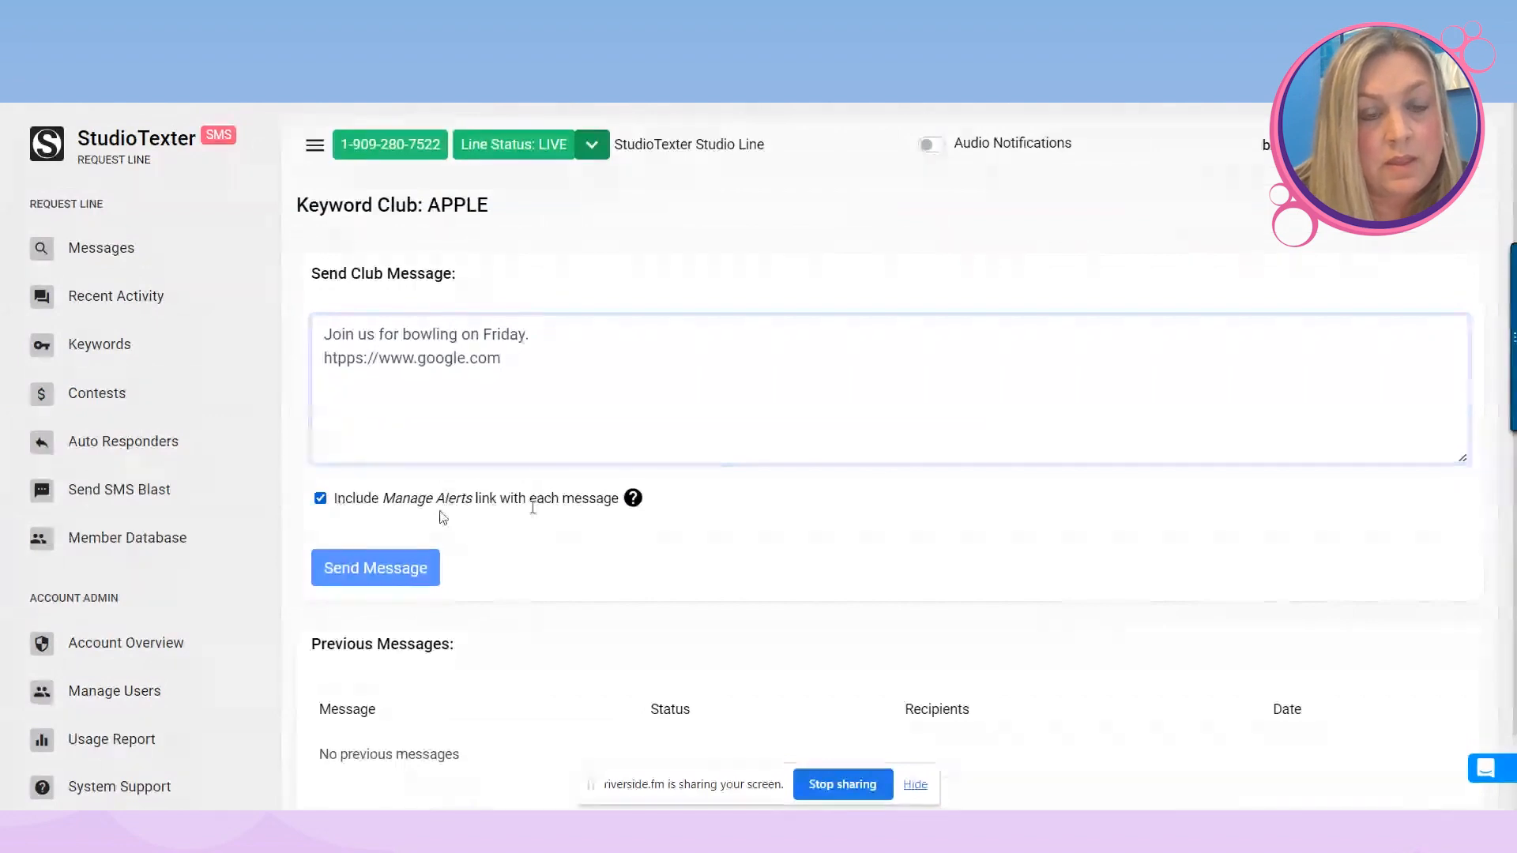
{"action": "left_click", "coordinate": [386, 569]}
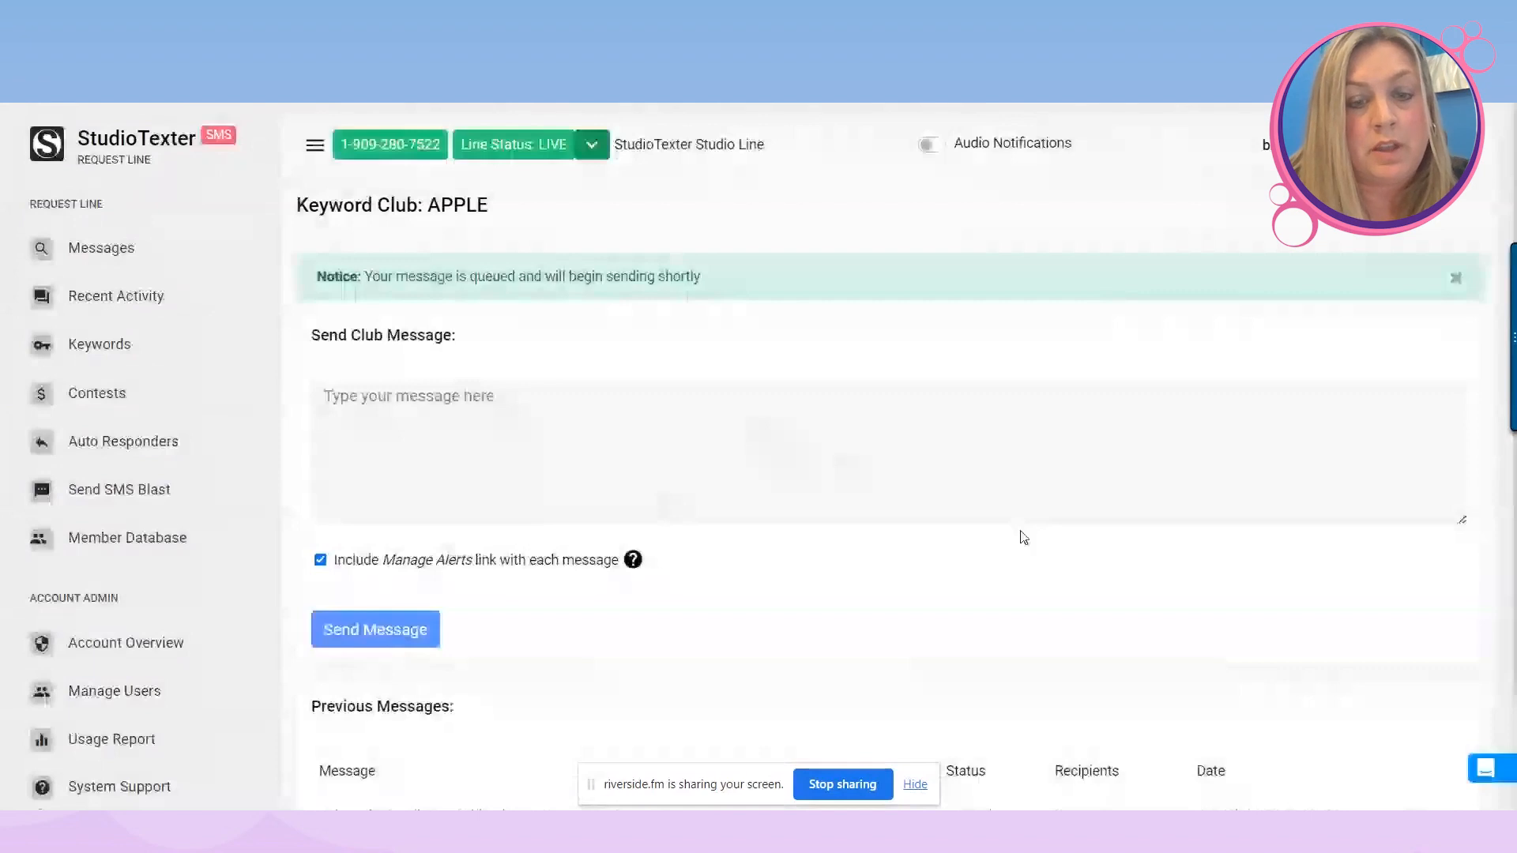
Review the APPLE club's previous messages and Manage Alerts option, and highlight the line's phone number.
{"action": "scroll", "coordinate": [1023, 538], "scroll_direction": "down", "scroll_amount": 1}
{"action": "scroll", "coordinate": [925, 505], "scroll_direction": "down", "scroll_amount": 1}
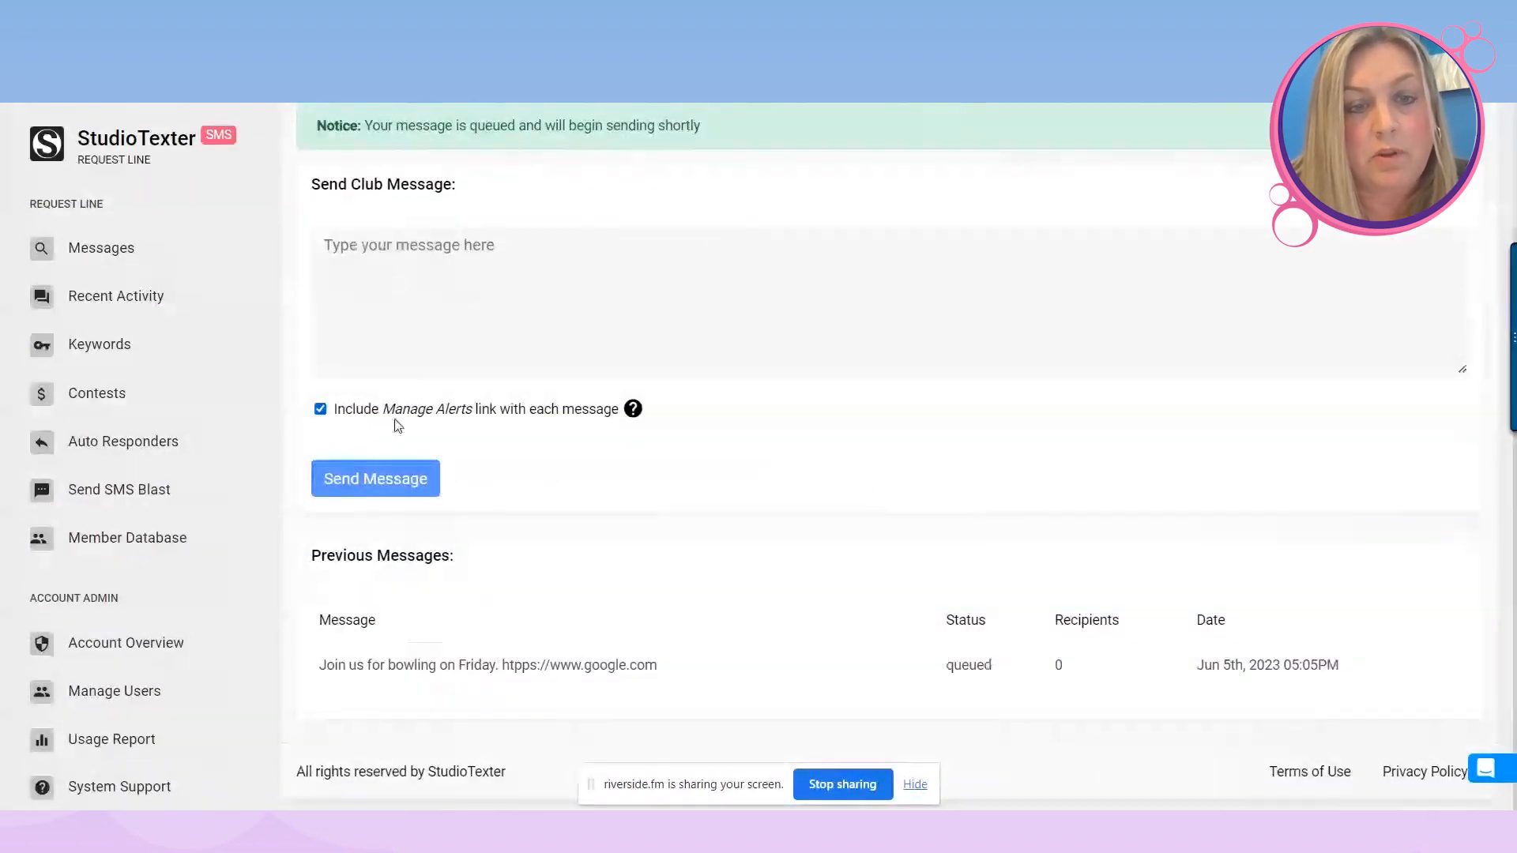
{"action": "left_click_drag", "start_coordinate": [394, 410], "coordinate": [464, 411]}
{"action": "left_click", "coordinate": [562, 442]}
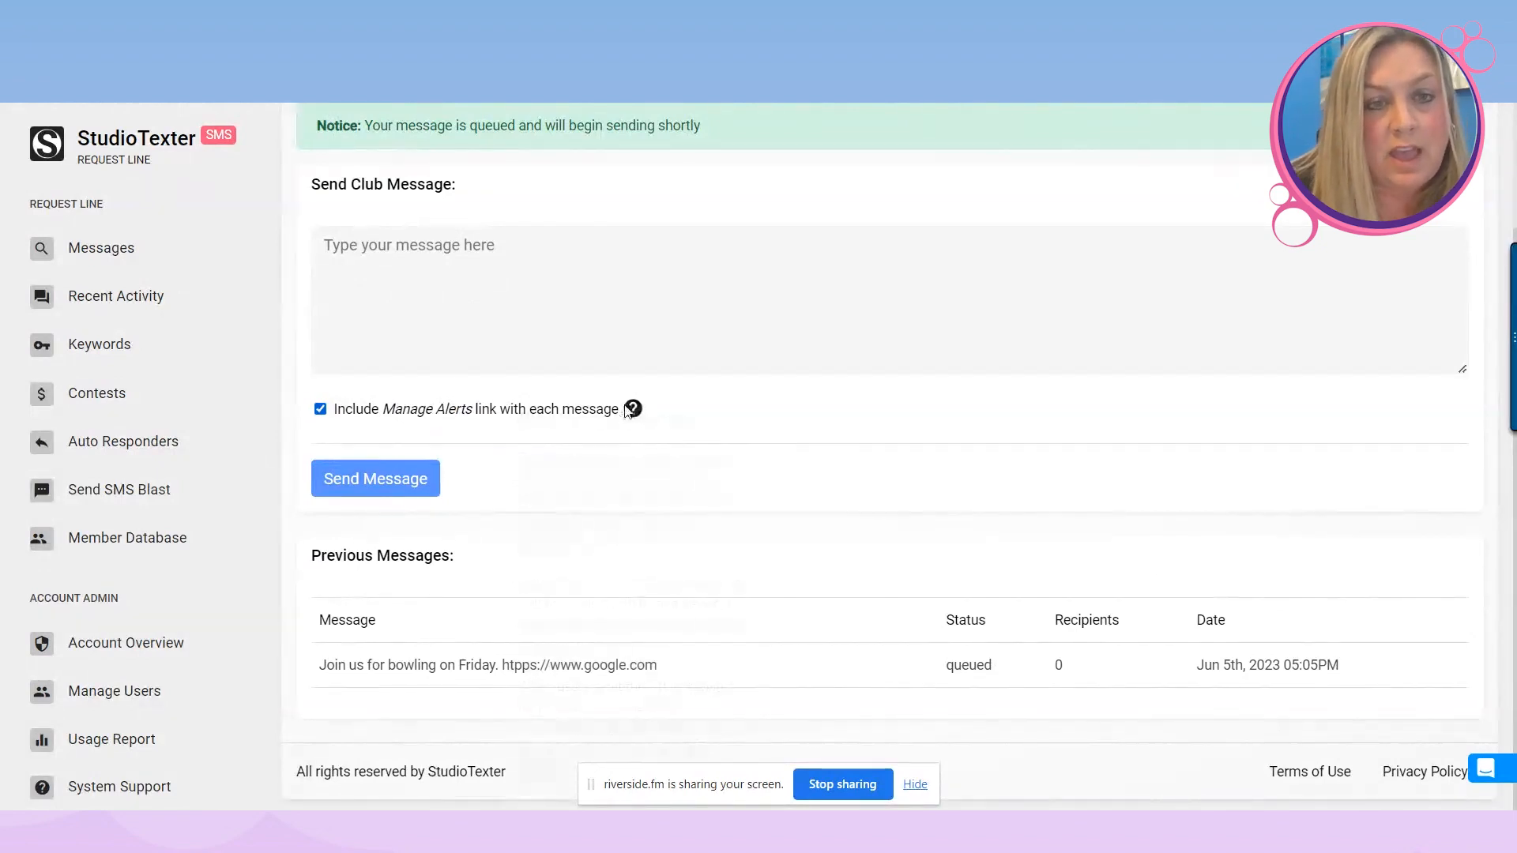
{"action": "scroll", "coordinate": [742, 384], "scroll_direction": "up", "scroll_amount": 1}
{"action": "scroll", "coordinate": [741, 383], "scroll_direction": "up", "scroll_amount": 2}
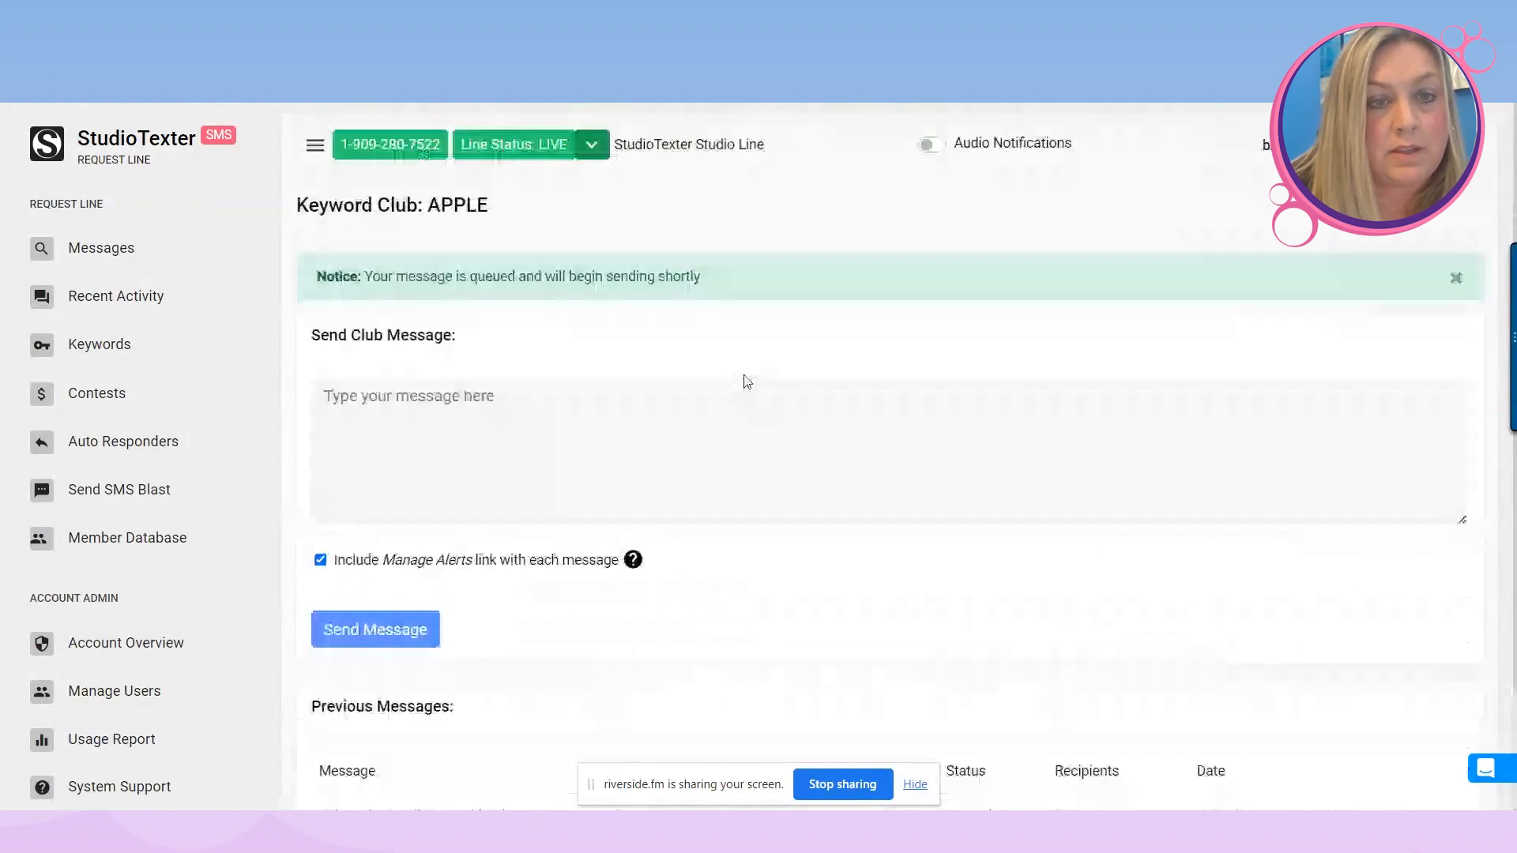
{"action": "left_click_drag", "start_coordinate": [441, 145], "coordinate": [351, 150]}
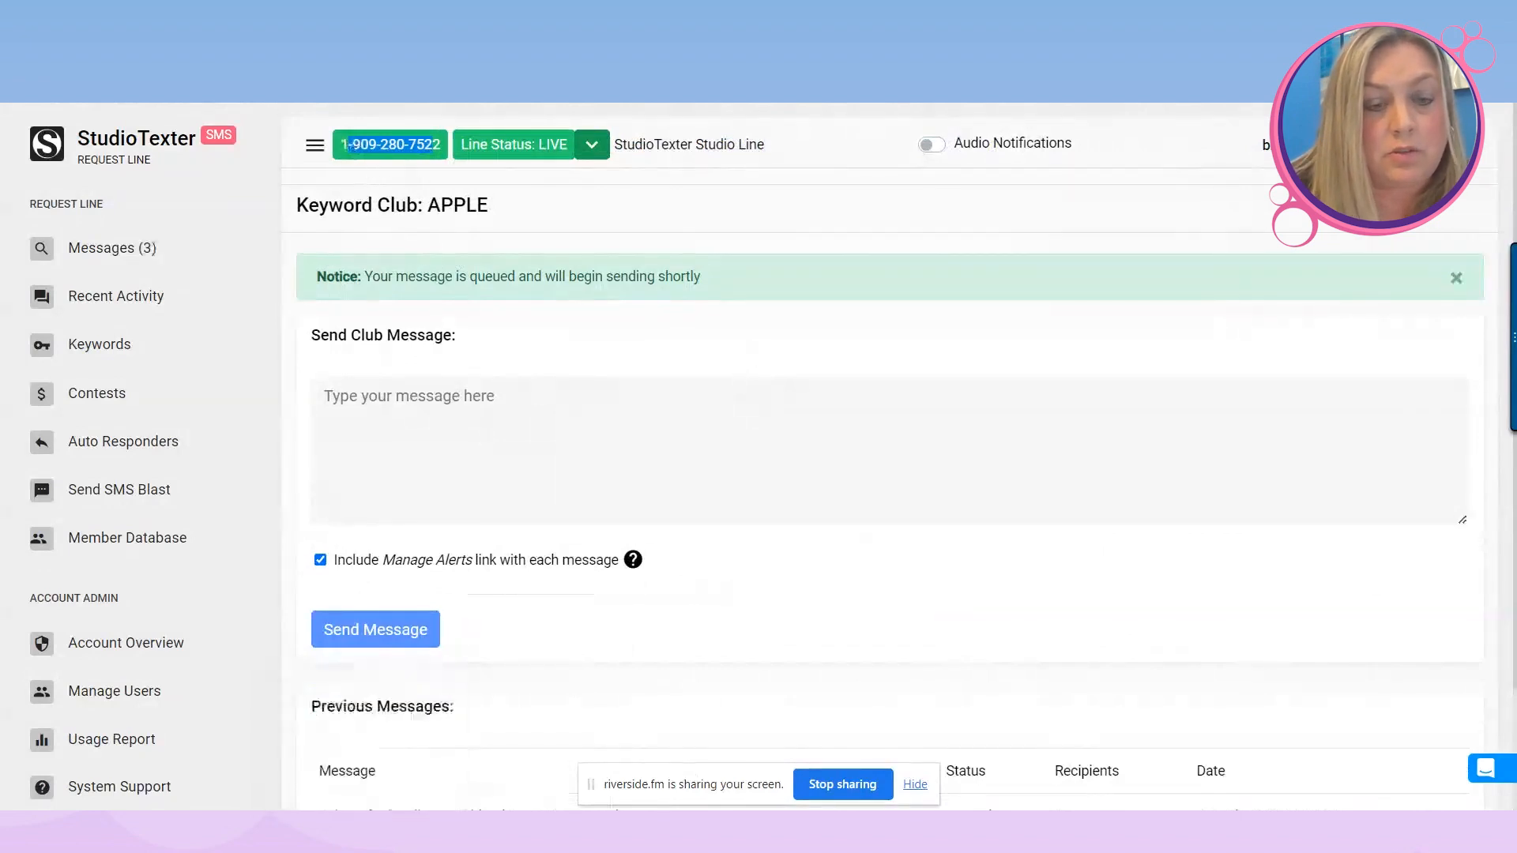
Switch to File Explorer and open the 4 - Keyword-Opt-out image from the ST folder.
{"action": "key", "text": "alt+Tab"}
{"action": "left_click", "coordinate": [1011, 327]}
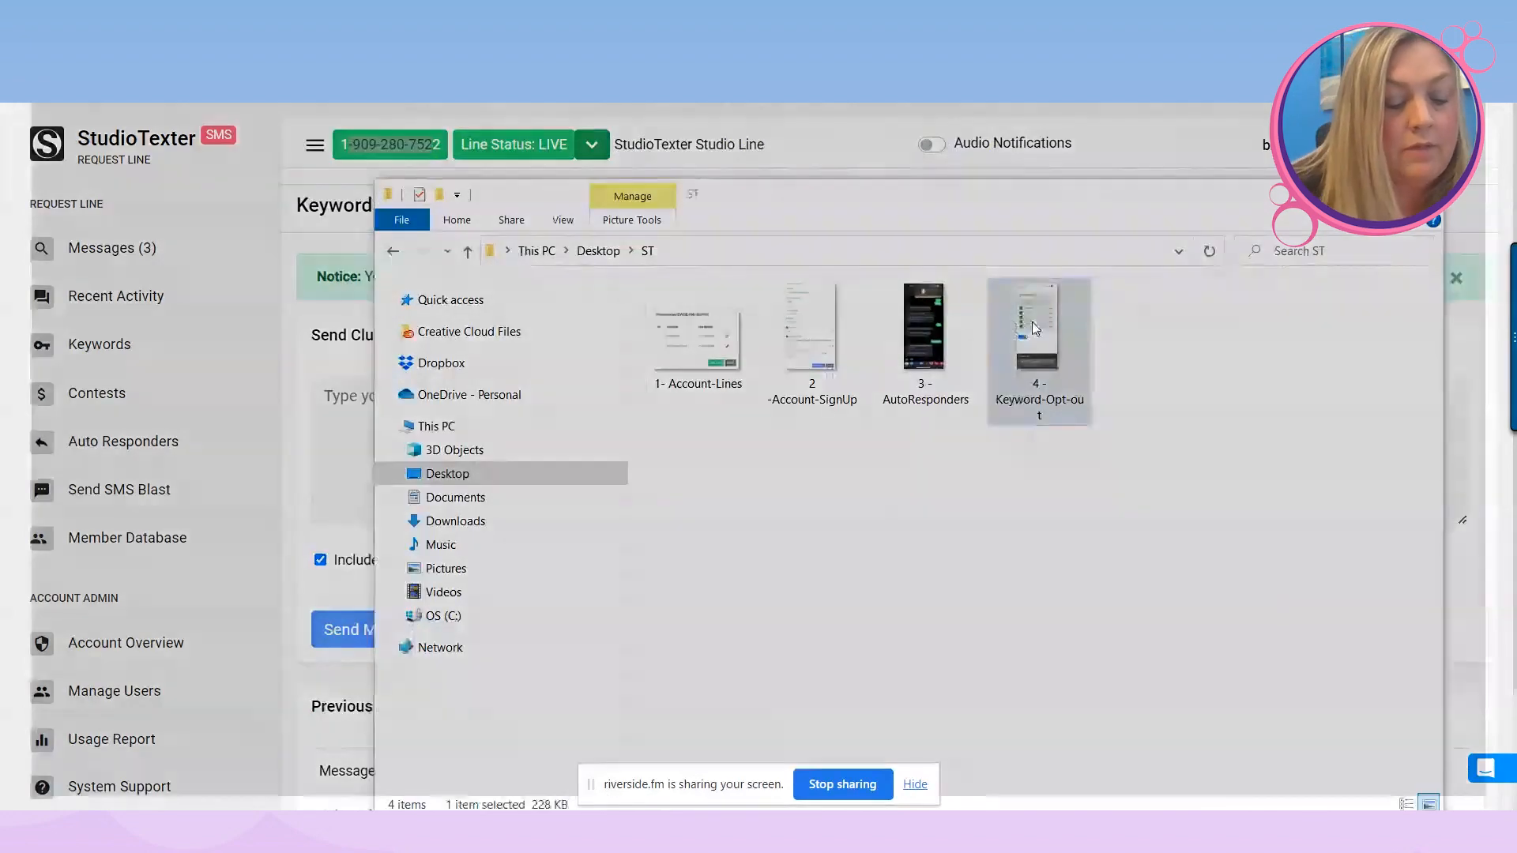
{"action": "double_click", "coordinate": [1032, 327]}
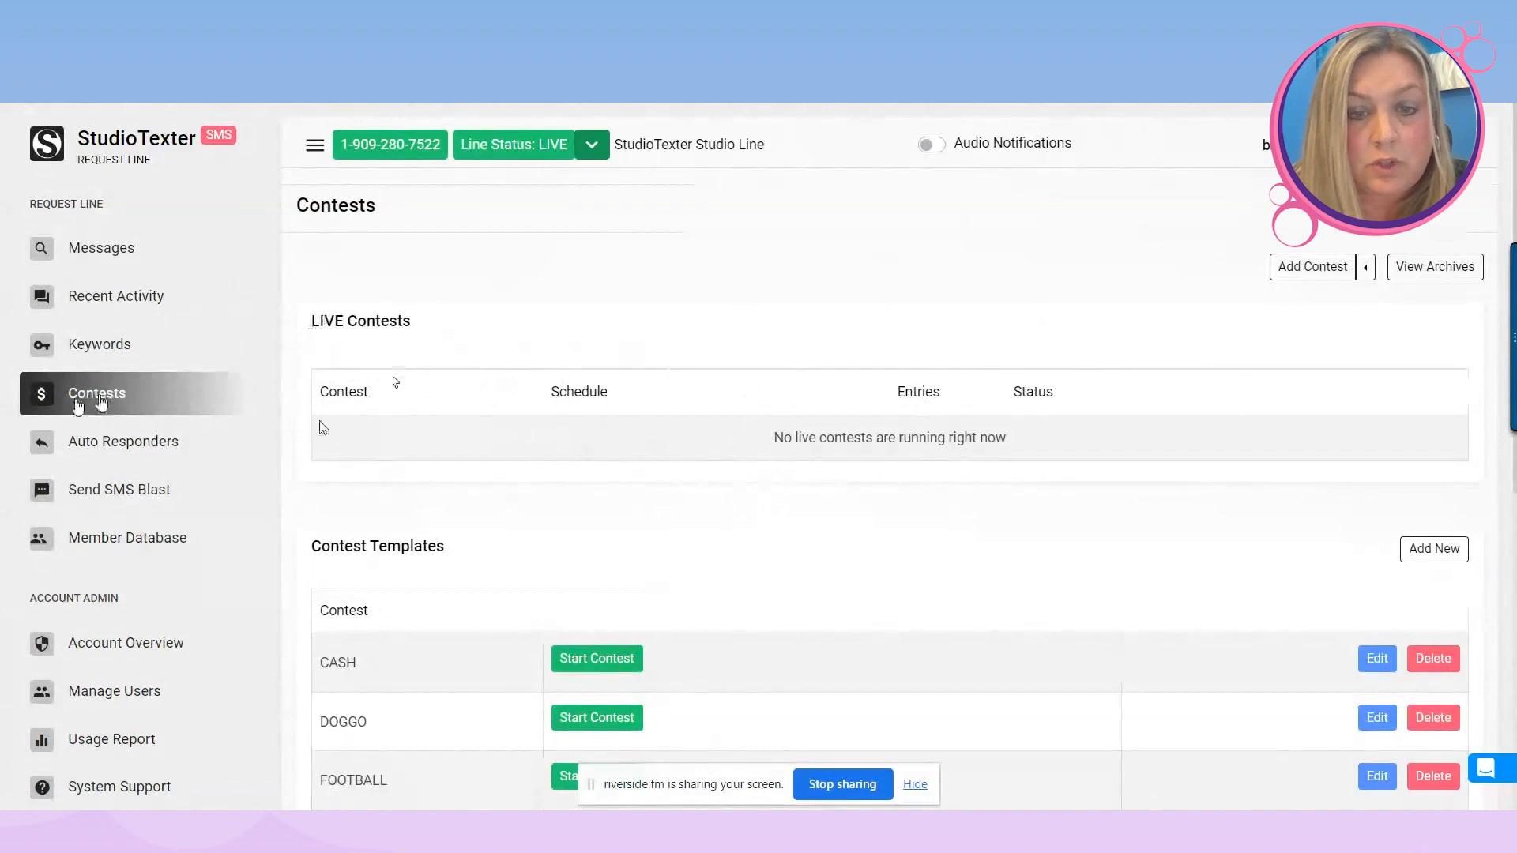
Review the live contests, contest templates, today's contests and upcoming contests on the Contests page.
{"action": "scroll", "coordinate": [958, 510], "scroll_direction": "down", "scroll_amount": 1}
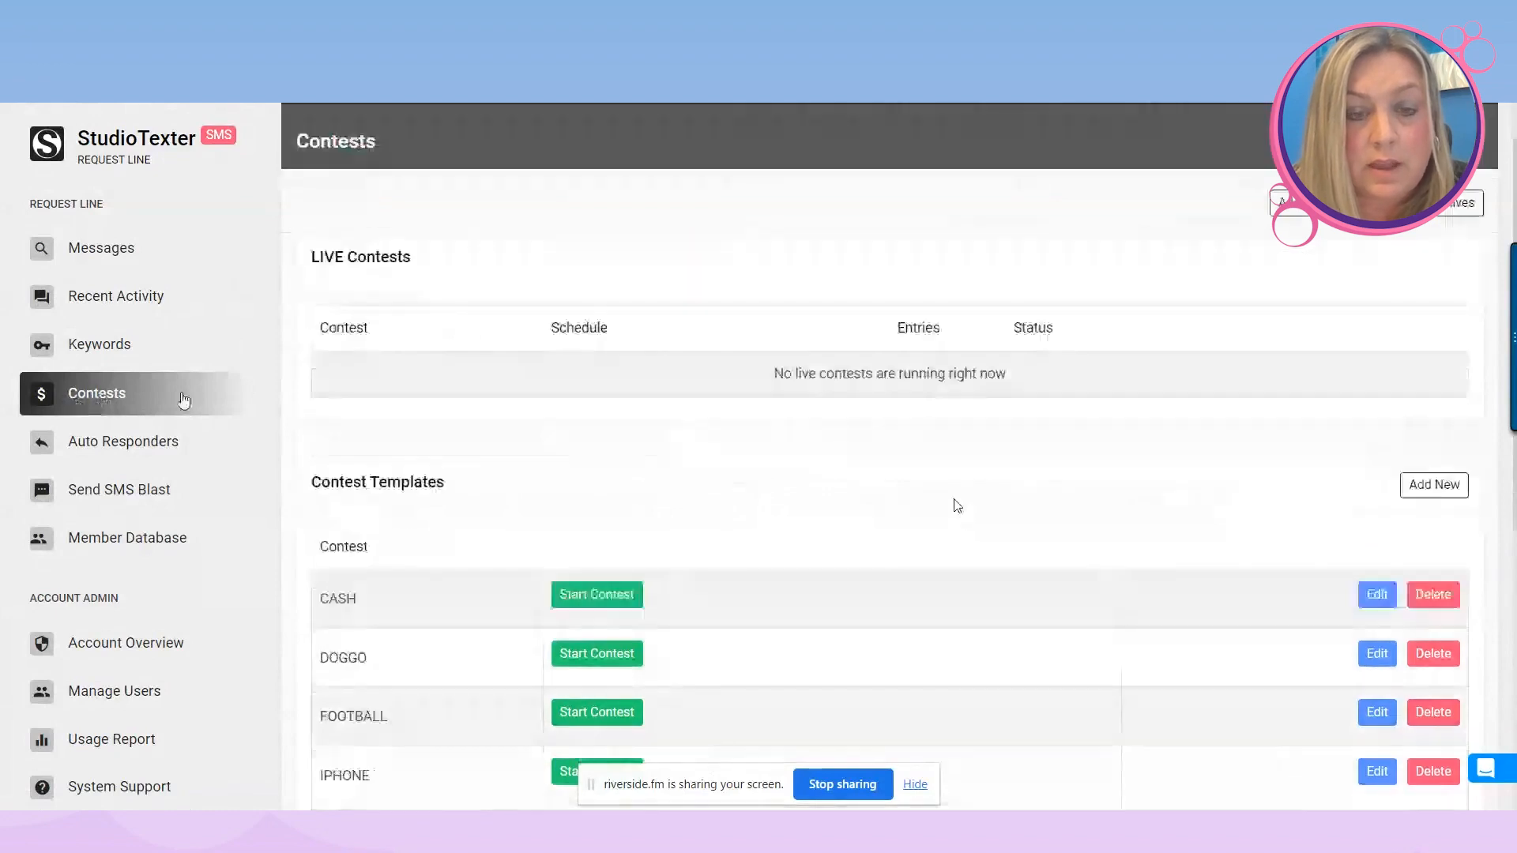
{"action": "scroll", "coordinate": [958, 505], "scroll_direction": "down", "scroll_amount": 2}
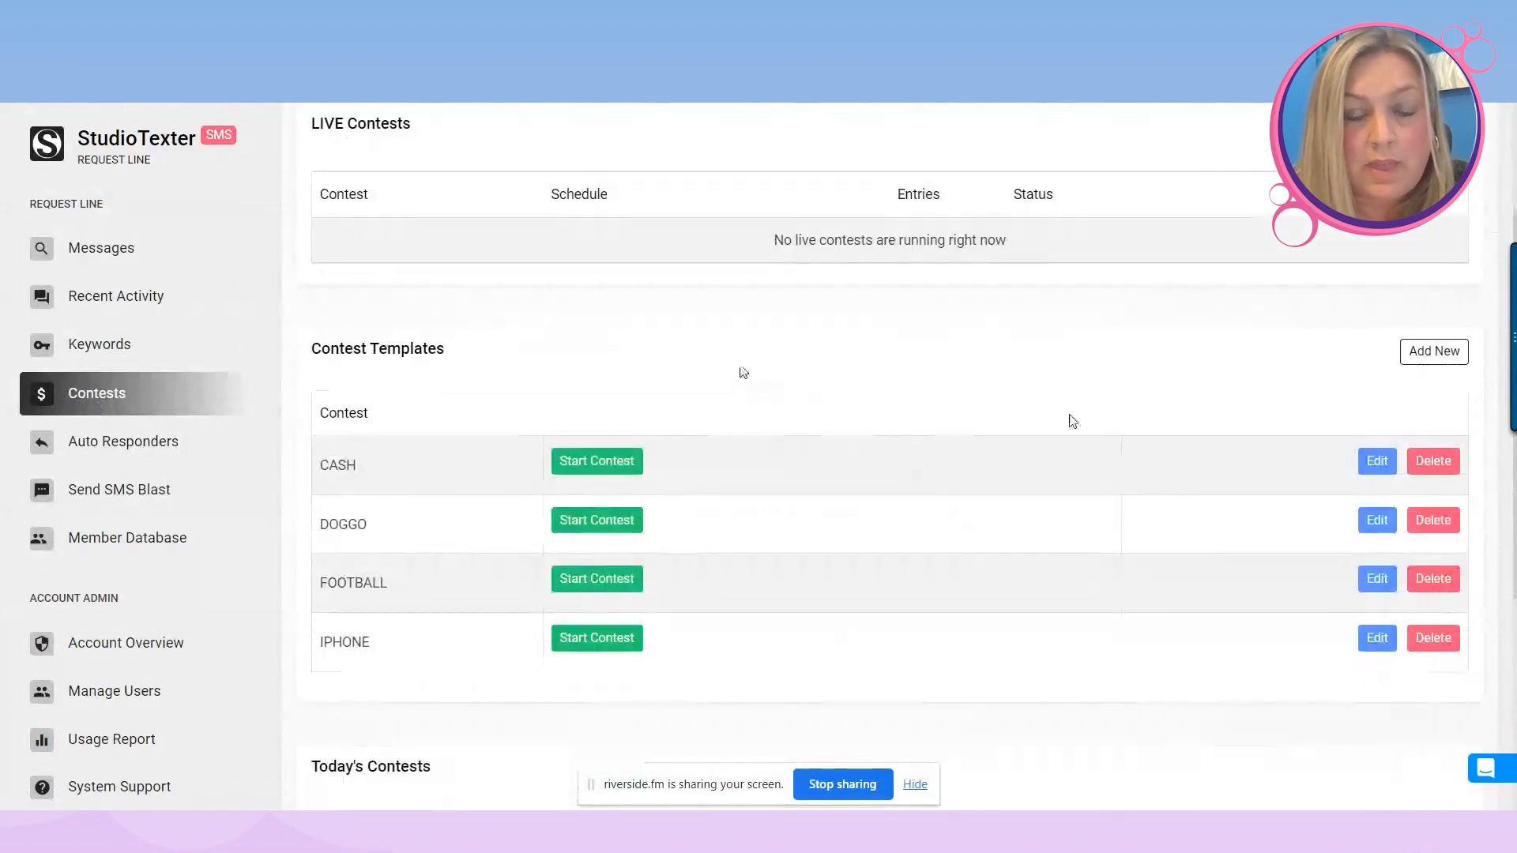
{"action": "scroll", "coordinate": [1099, 423], "scroll_direction": "down", "scroll_amount": 5}
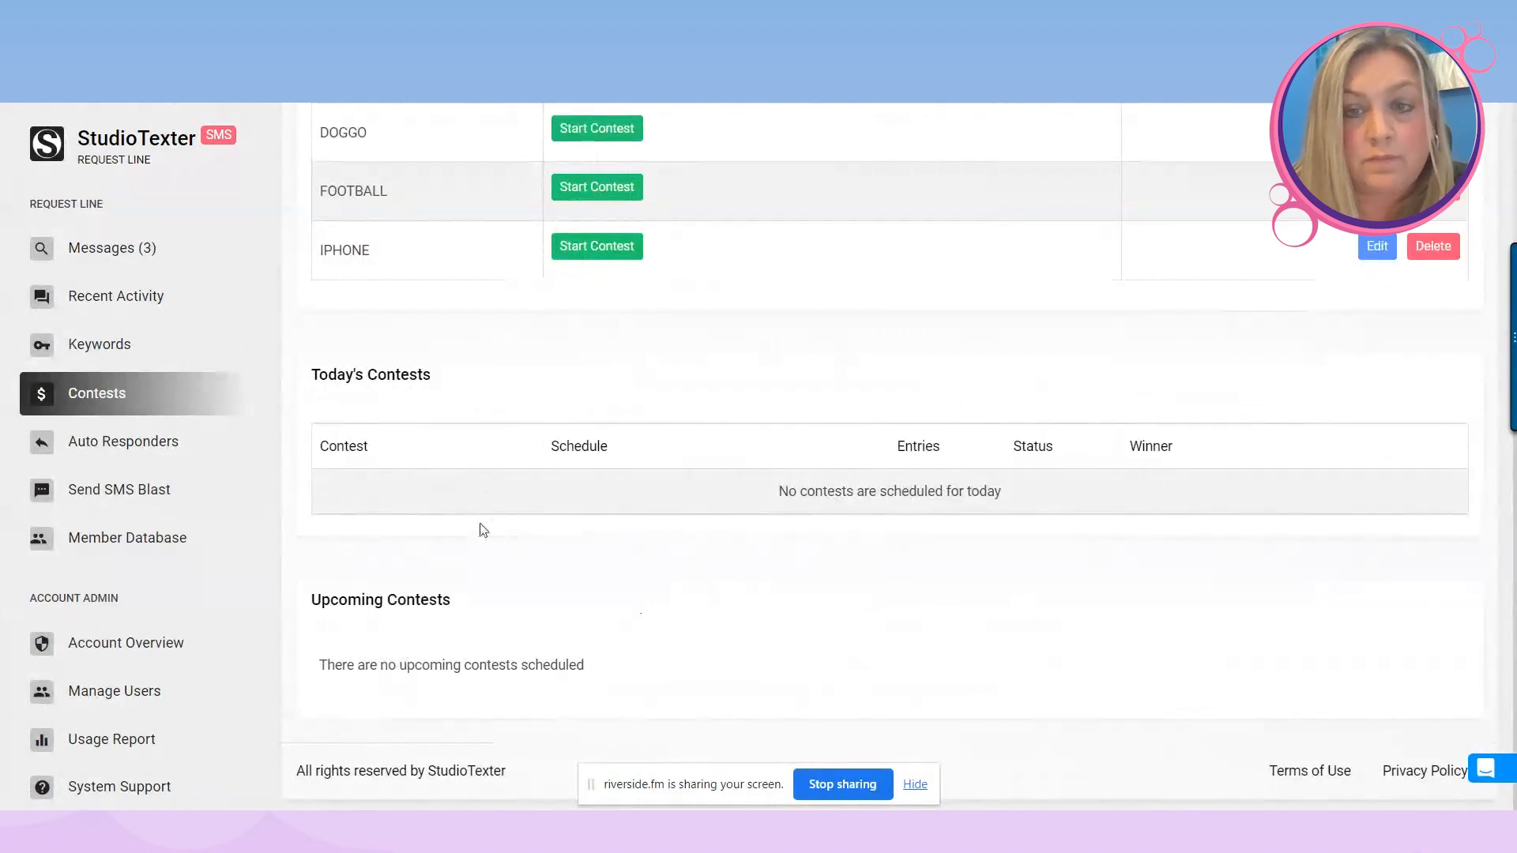
{"action": "scroll", "coordinate": [1192, 466], "scroll_direction": "up", "scroll_amount": 7}
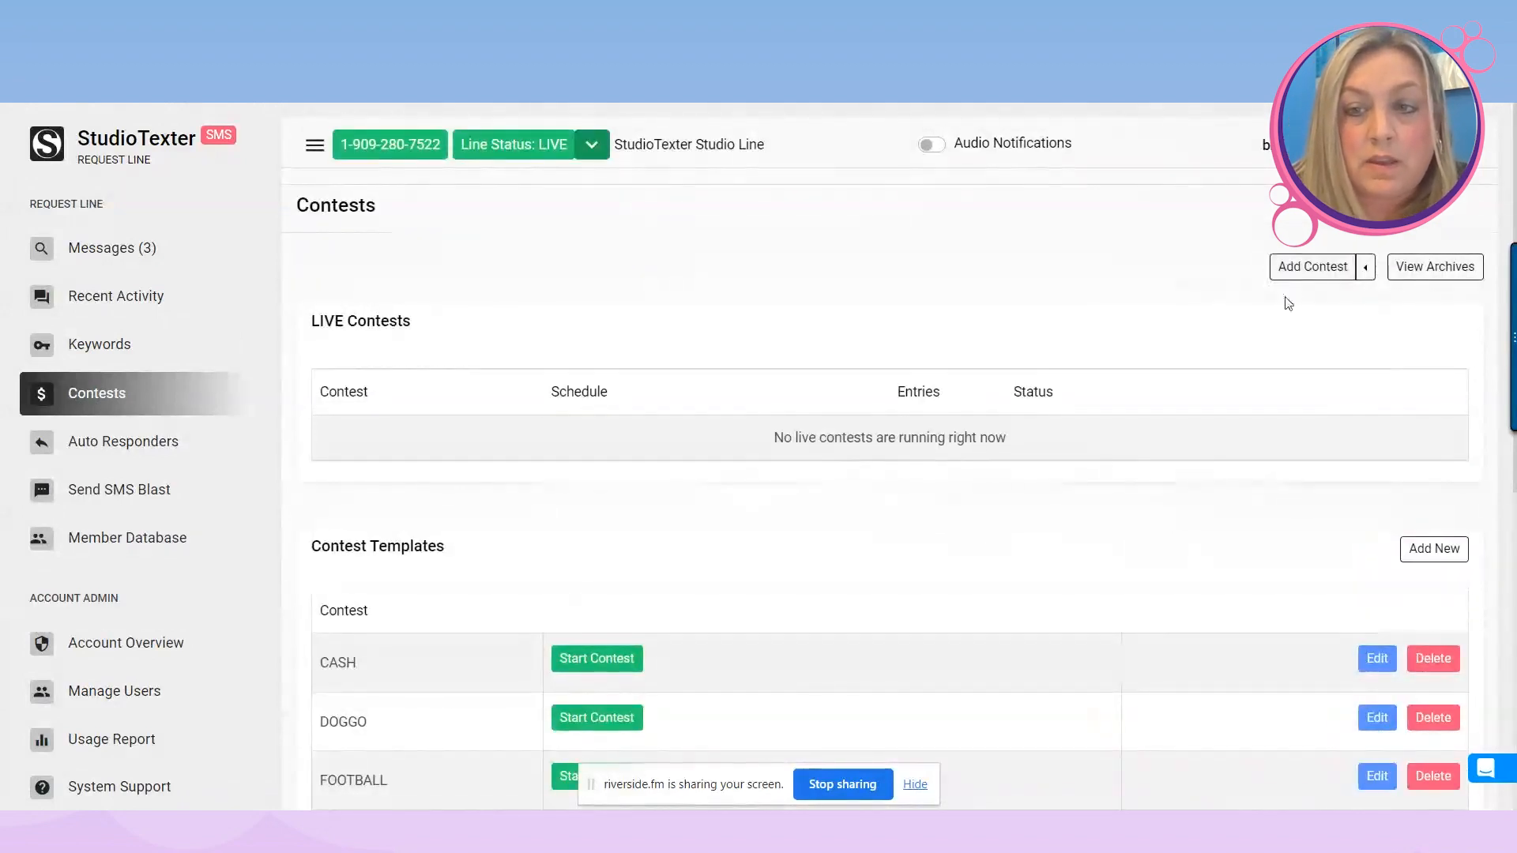
Begin a new contest with the keyword PINK.
{"action": "left_click", "coordinate": [1300, 277]}
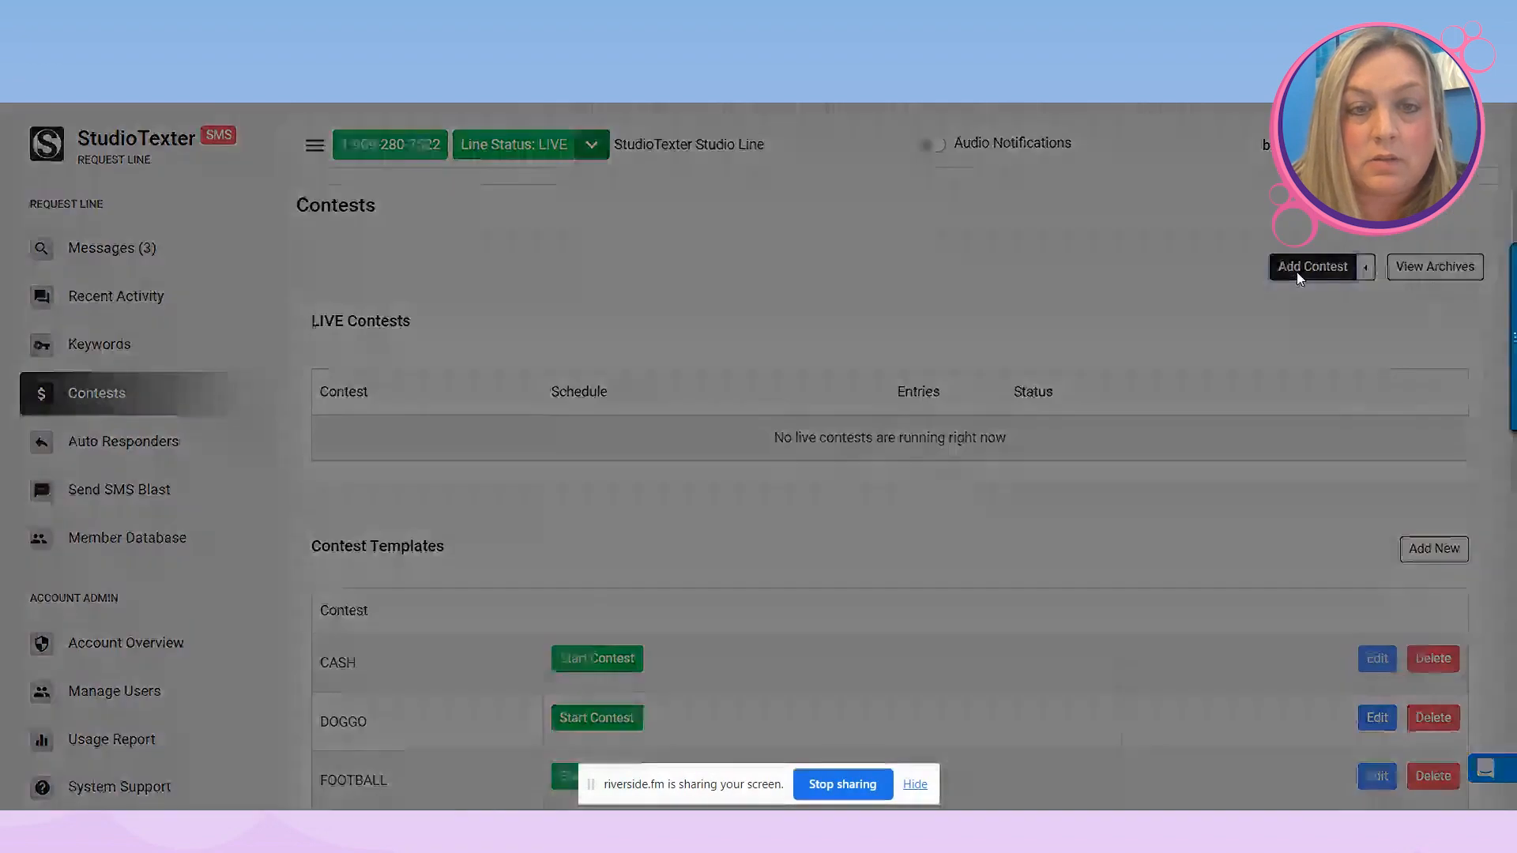
{"action": "left_click", "coordinate": [712, 265]}
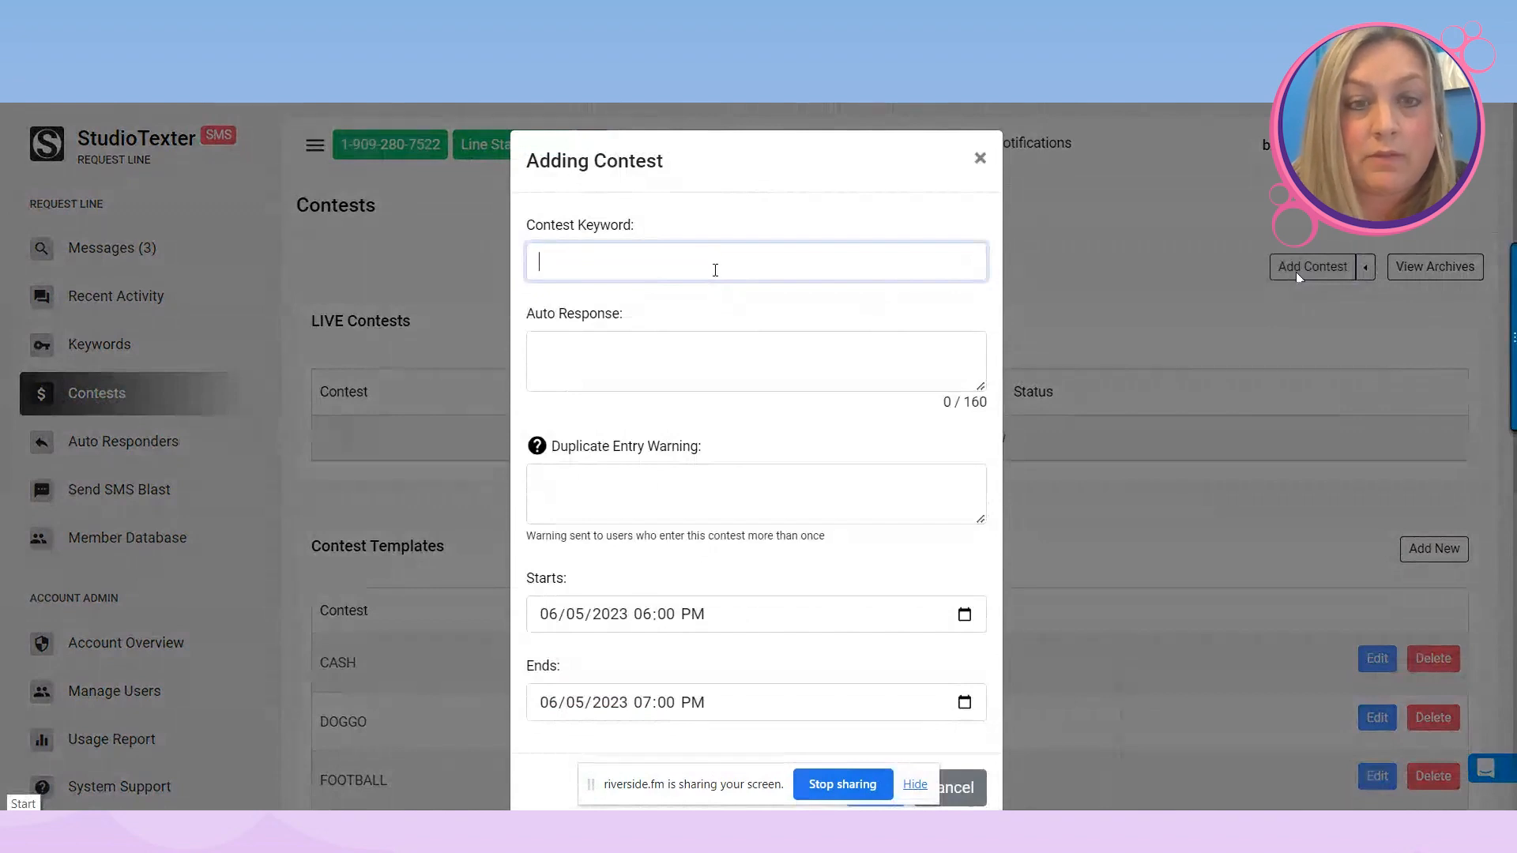
{"action": "type", "text": "PINK"}
{"action": "key", "text": "Tab"}
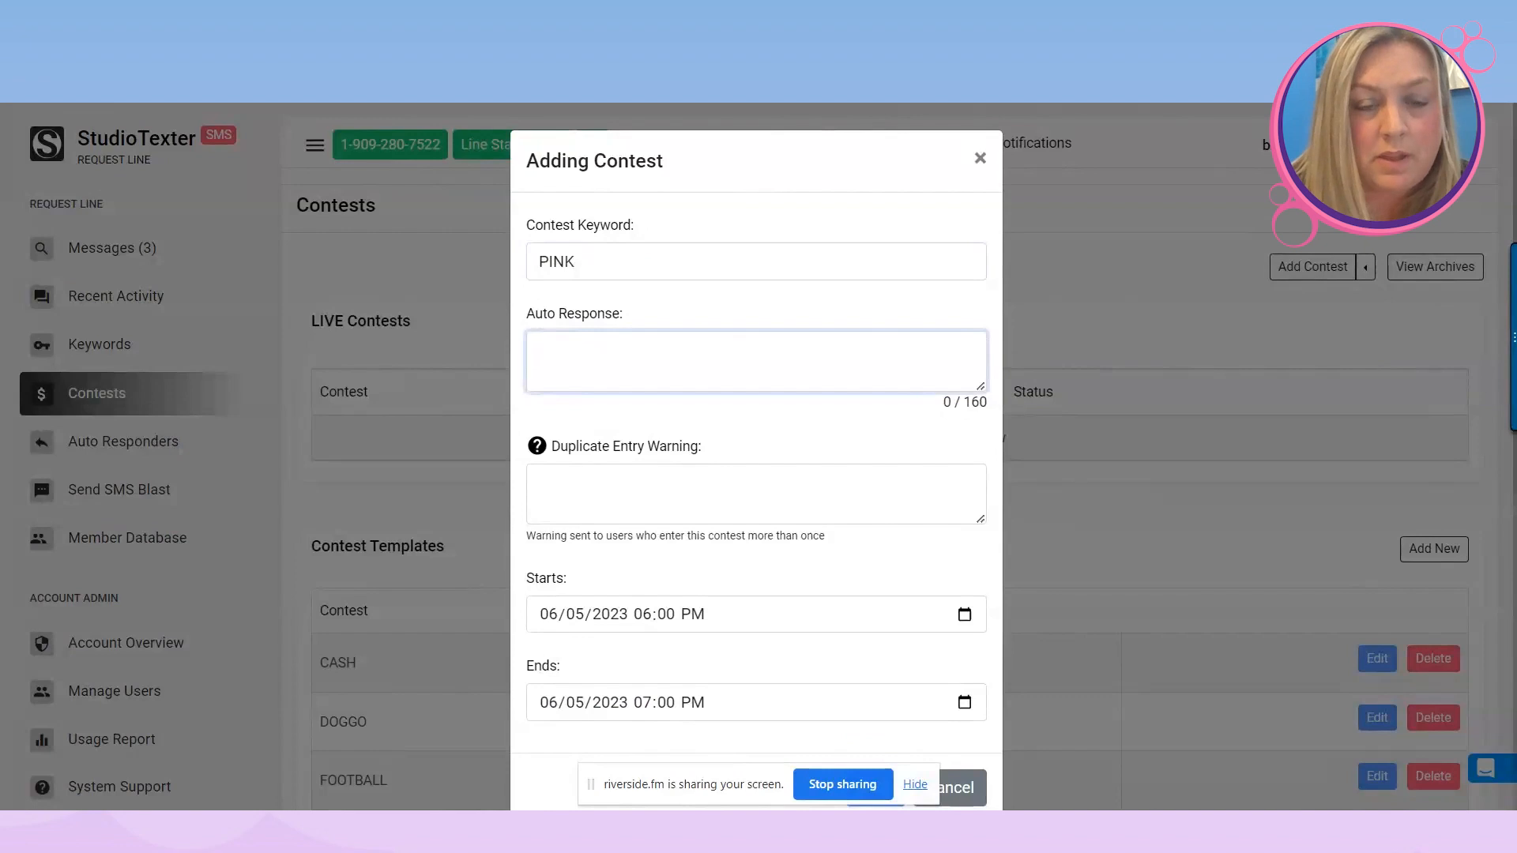
Write the PINK contest's auto response as "You are entered to win PINK tickets.".
{"action": "type", "text": "YOu"}
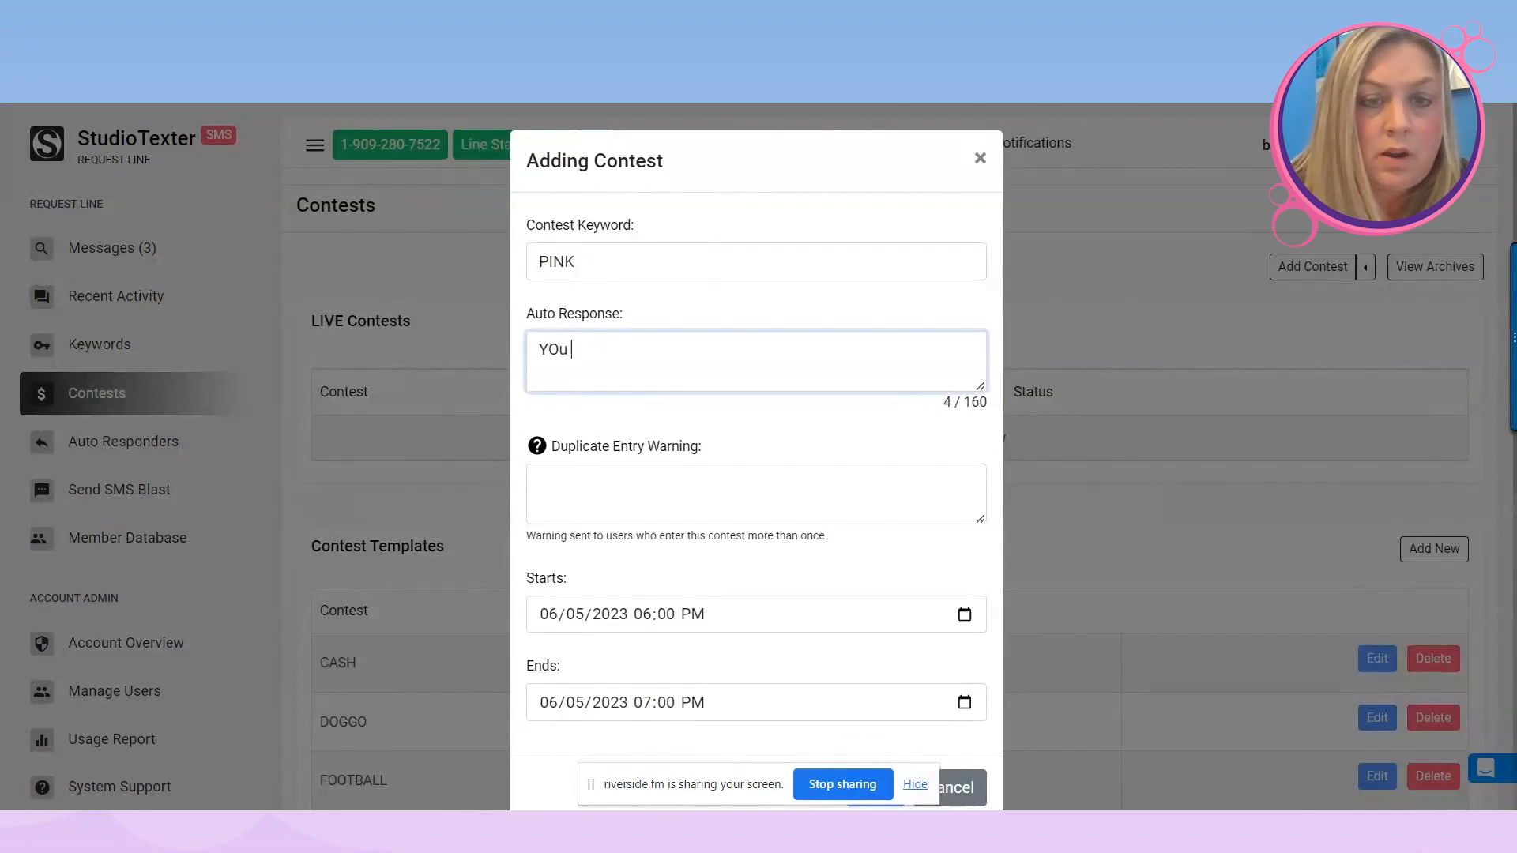
{"action": "key", "text": "BackSpace"}
{"action": "key", "text": "BackSpace"}
{"action": "key", "text": "BackSpace"}
{"action": "type", "text": "ou are entre"}
{"action": "type", "text": "d to"}
{"action": "key", "text": "BackSpace"}
{"action": "key", "text": "BackSpace"}
{"action": "key", "text": "BackSpace"}
{"action": "key", "text": "BackSpace"}
{"action": "key", "text": "BackSpace"}
{"action": "type", "text": "ered to win P"}
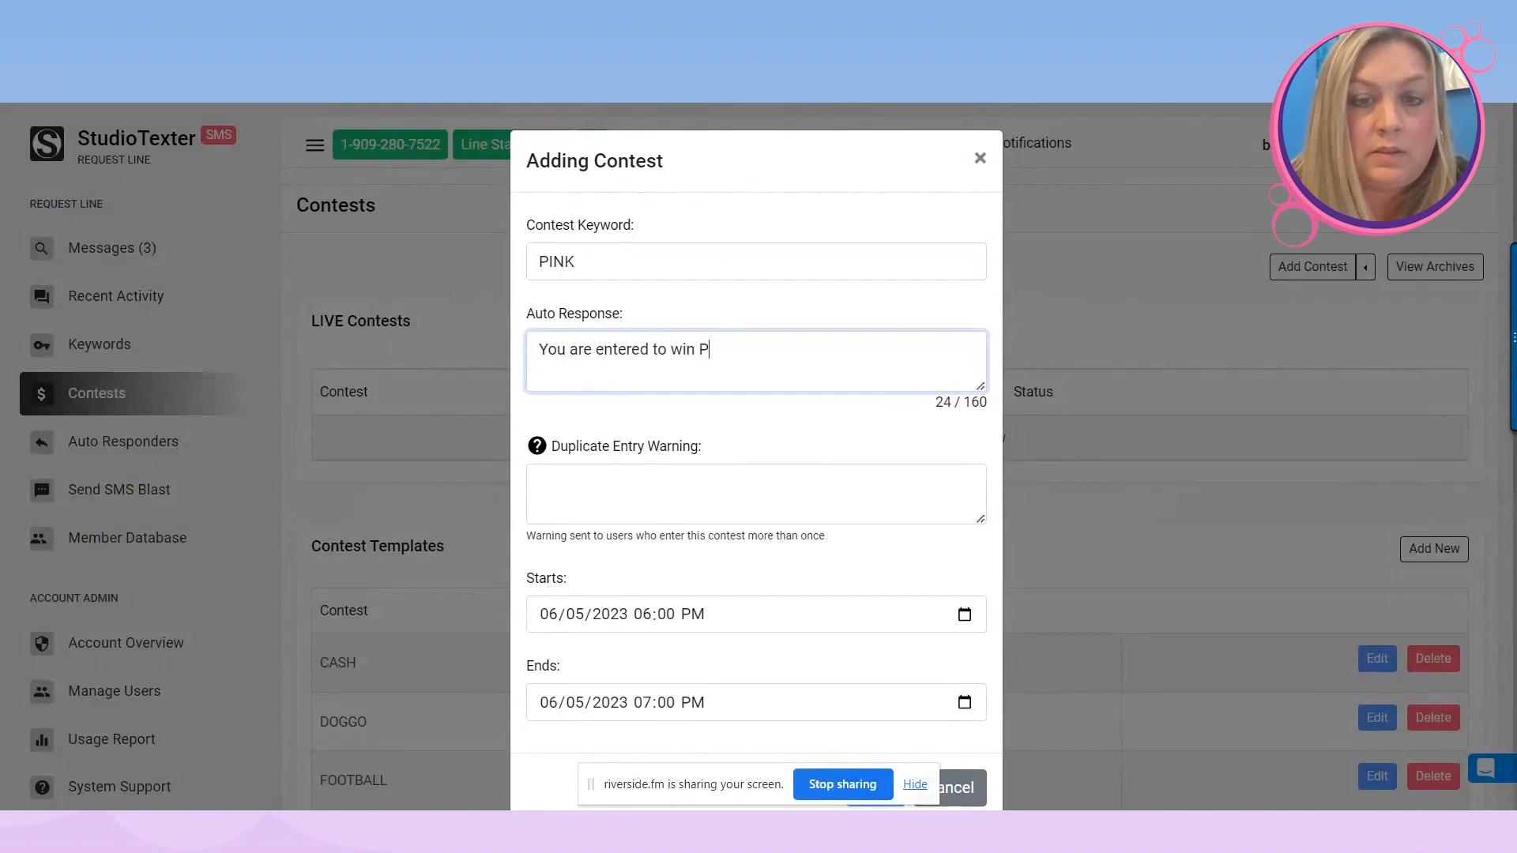
{"action": "type", "text": "INK tickets."}
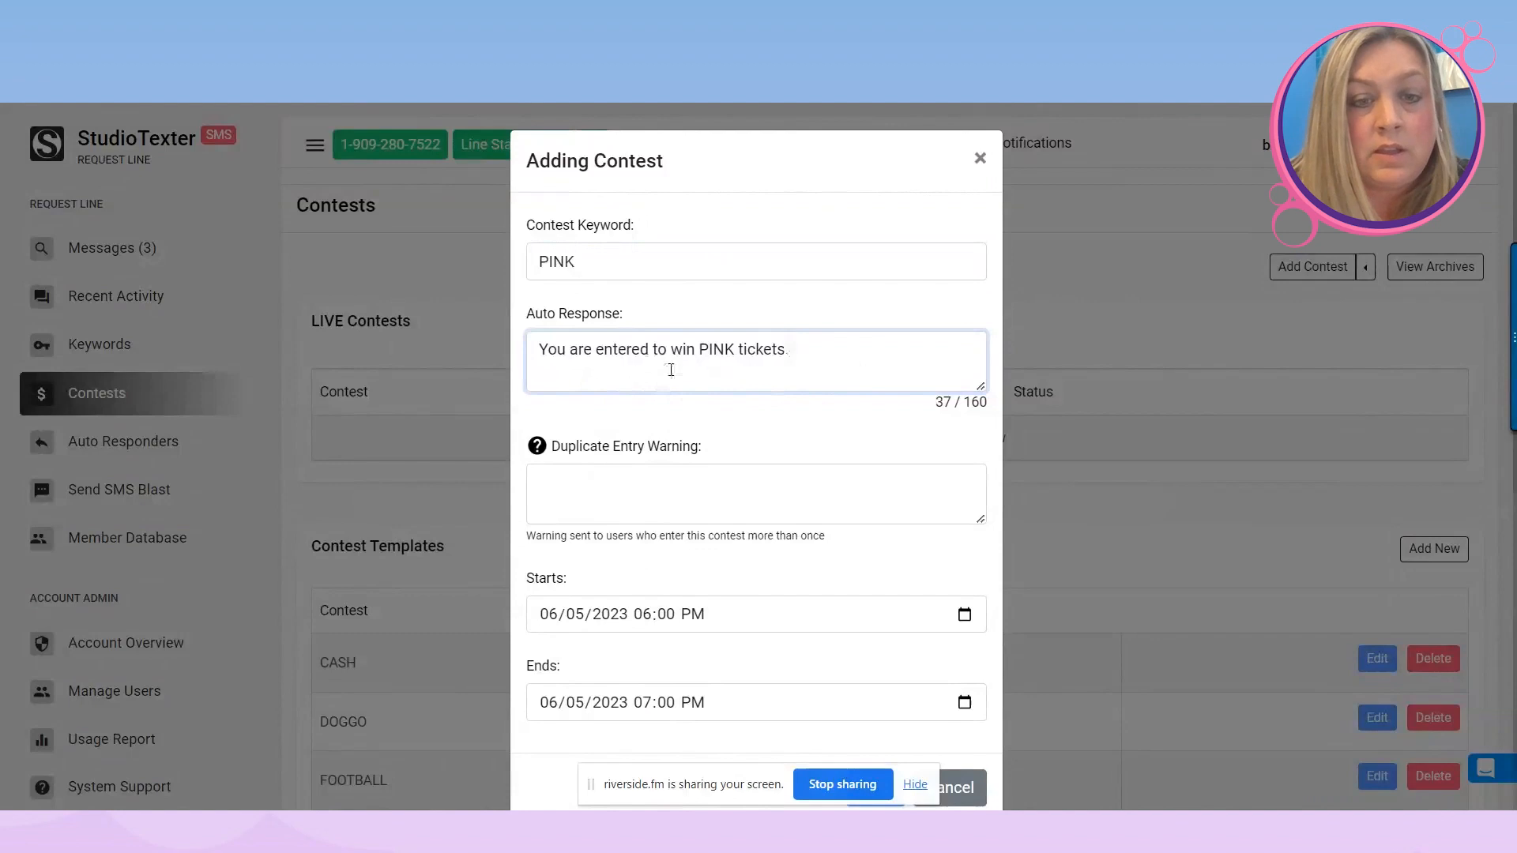
Set the PINK contest's start to 06/05/2023 05:09 PM, leave the duplicate entry warning blank, and save the contest.
{"action": "left_click", "coordinate": [585, 496]}
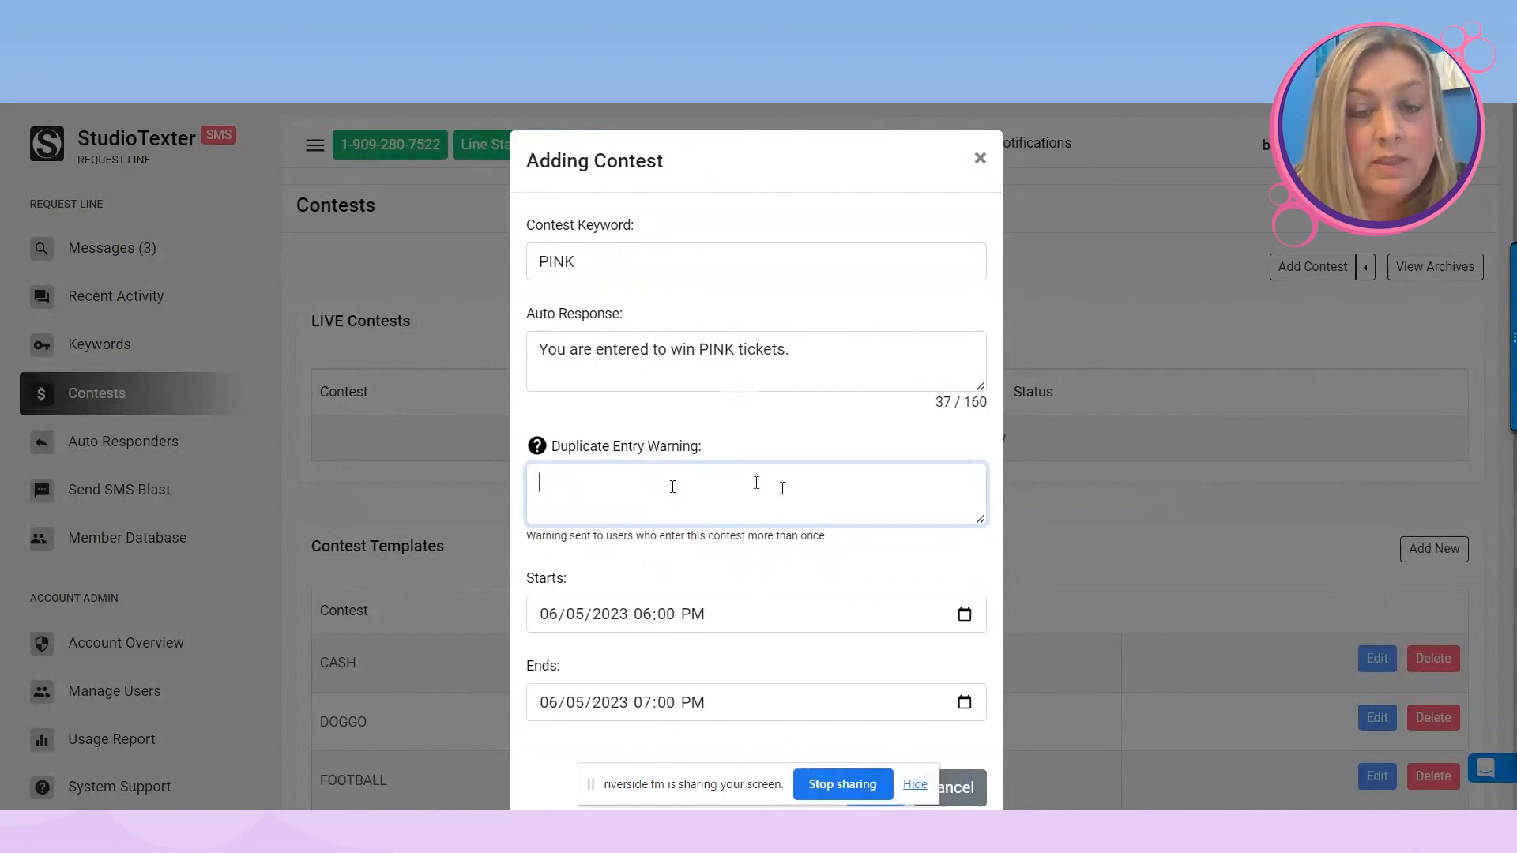
{"action": "scroll", "coordinate": [794, 537], "scroll_direction": "down", "scroll_amount": 1}
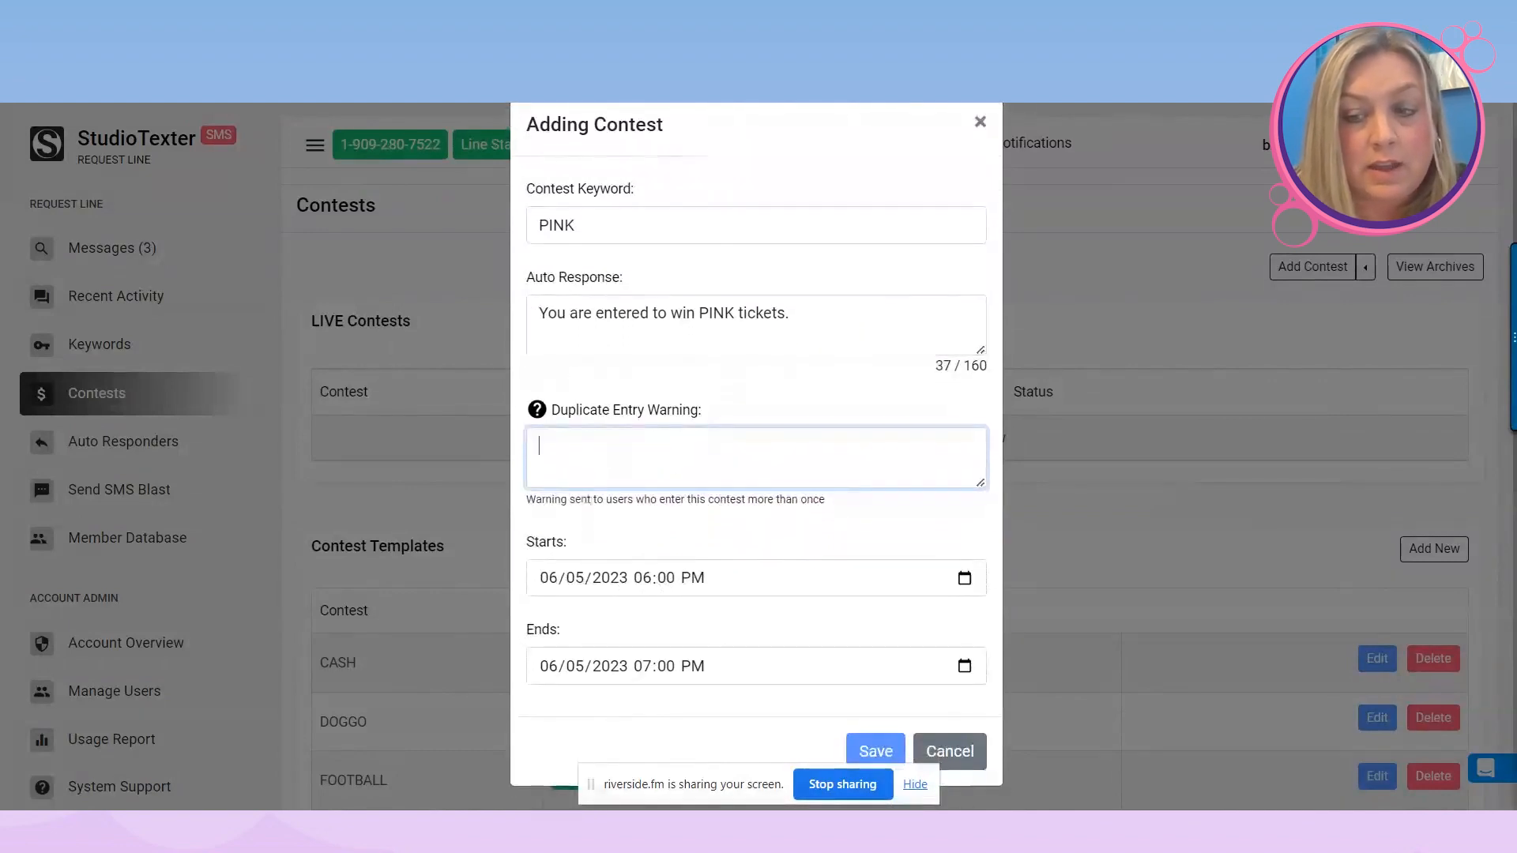
{"action": "left_click", "coordinate": [642, 580]}
{"action": "type", "text": "5:0"}
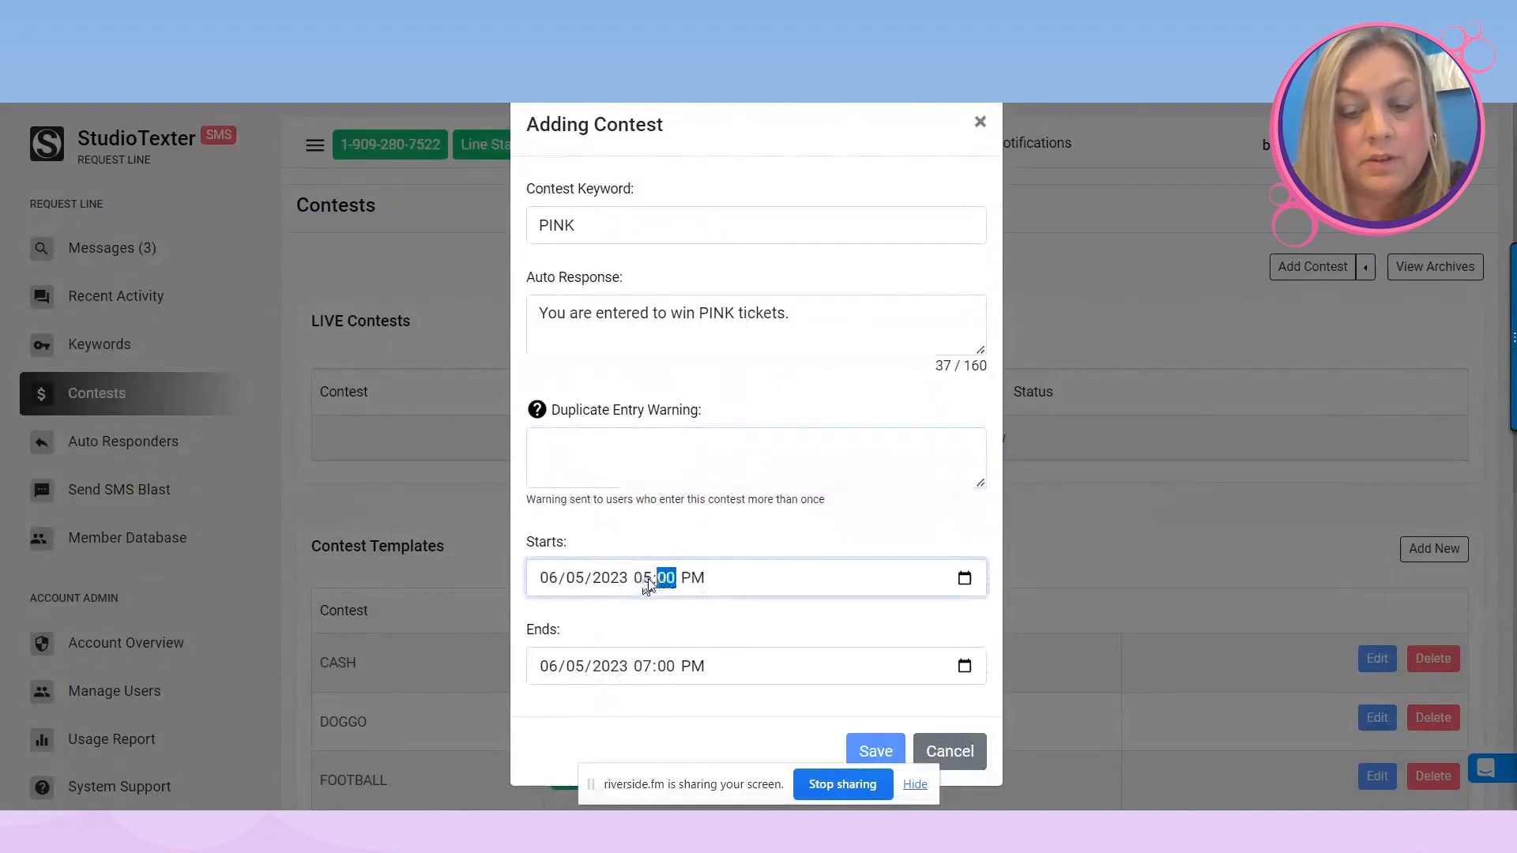
{"action": "type", "text": "9"}
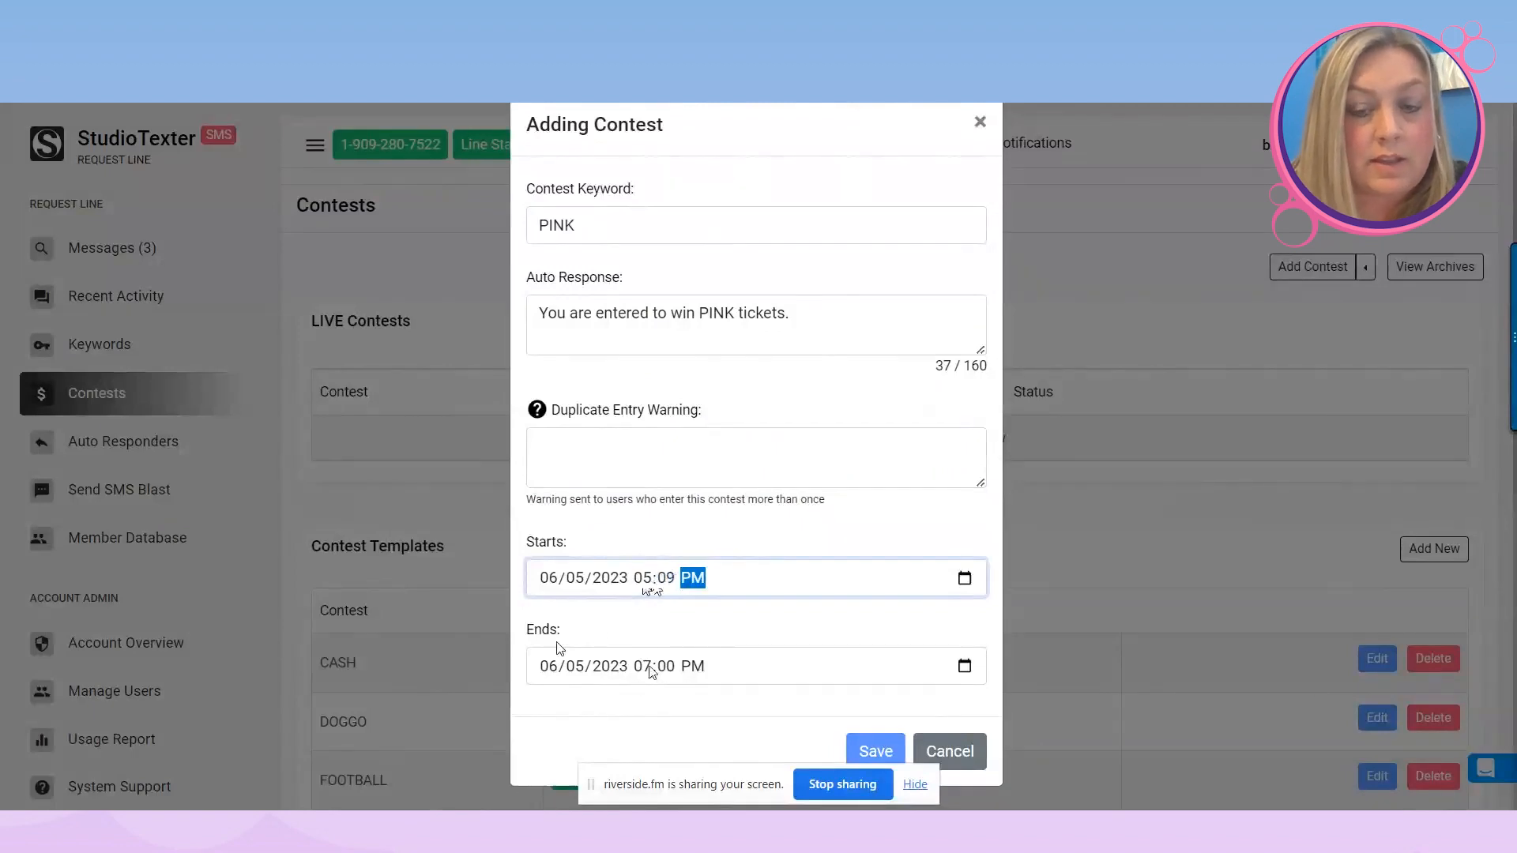
{"action": "left_click", "coordinate": [873, 750]}
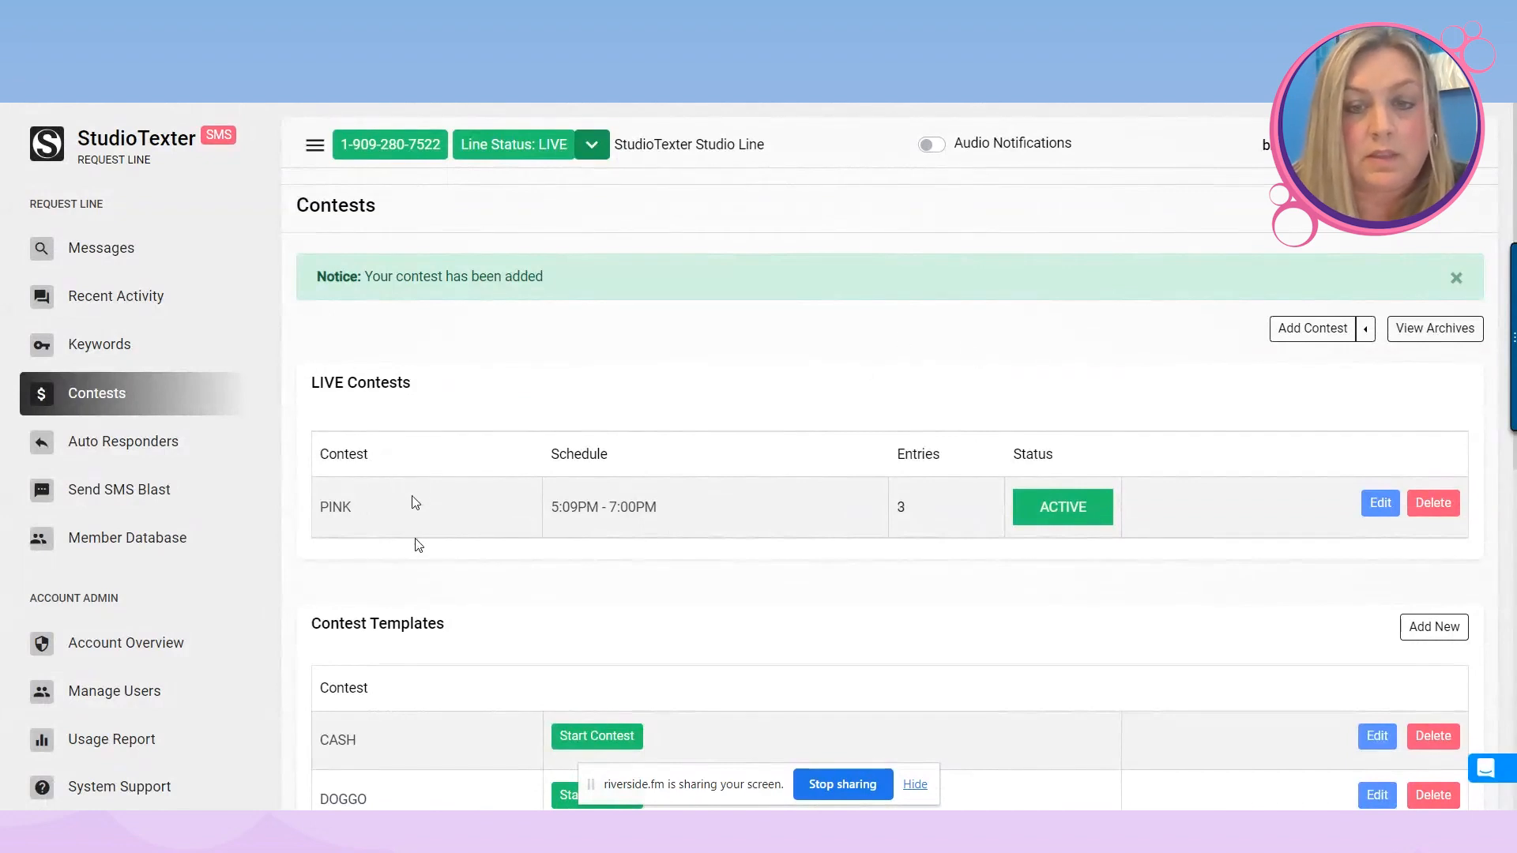
Review the list of members who entered the live PINK contest and return to the contests overview.
{"action": "left_click", "coordinate": [902, 509]}
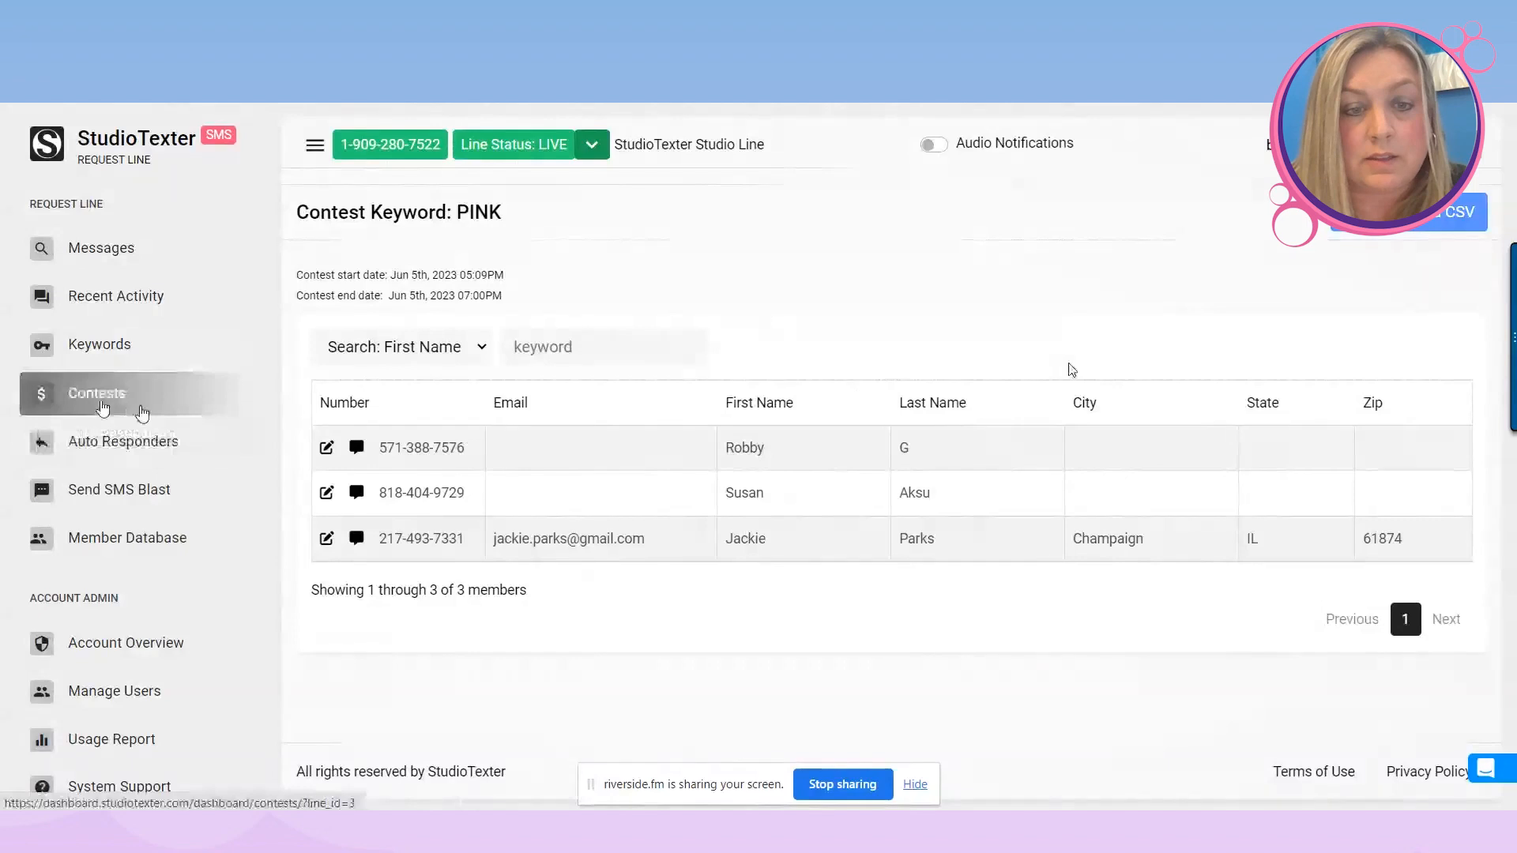
{"action": "left_click", "coordinate": [99, 399]}
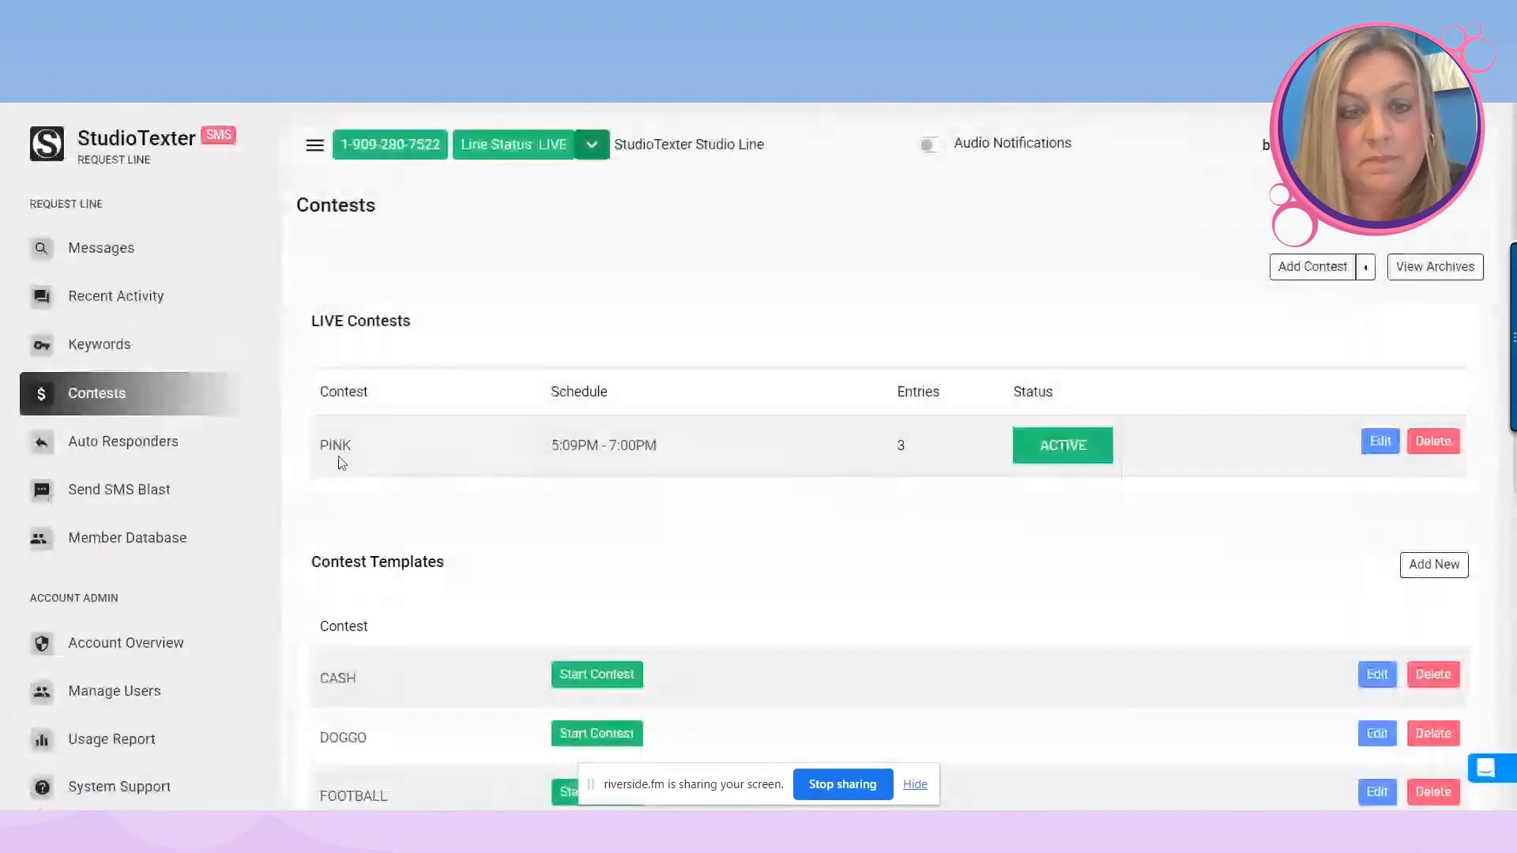
Examine the blank contest template form and the CASH template's settings, closing both without saving.
{"action": "scroll", "coordinate": [1131, 524], "scroll_direction": "down", "scroll_amount": 1}
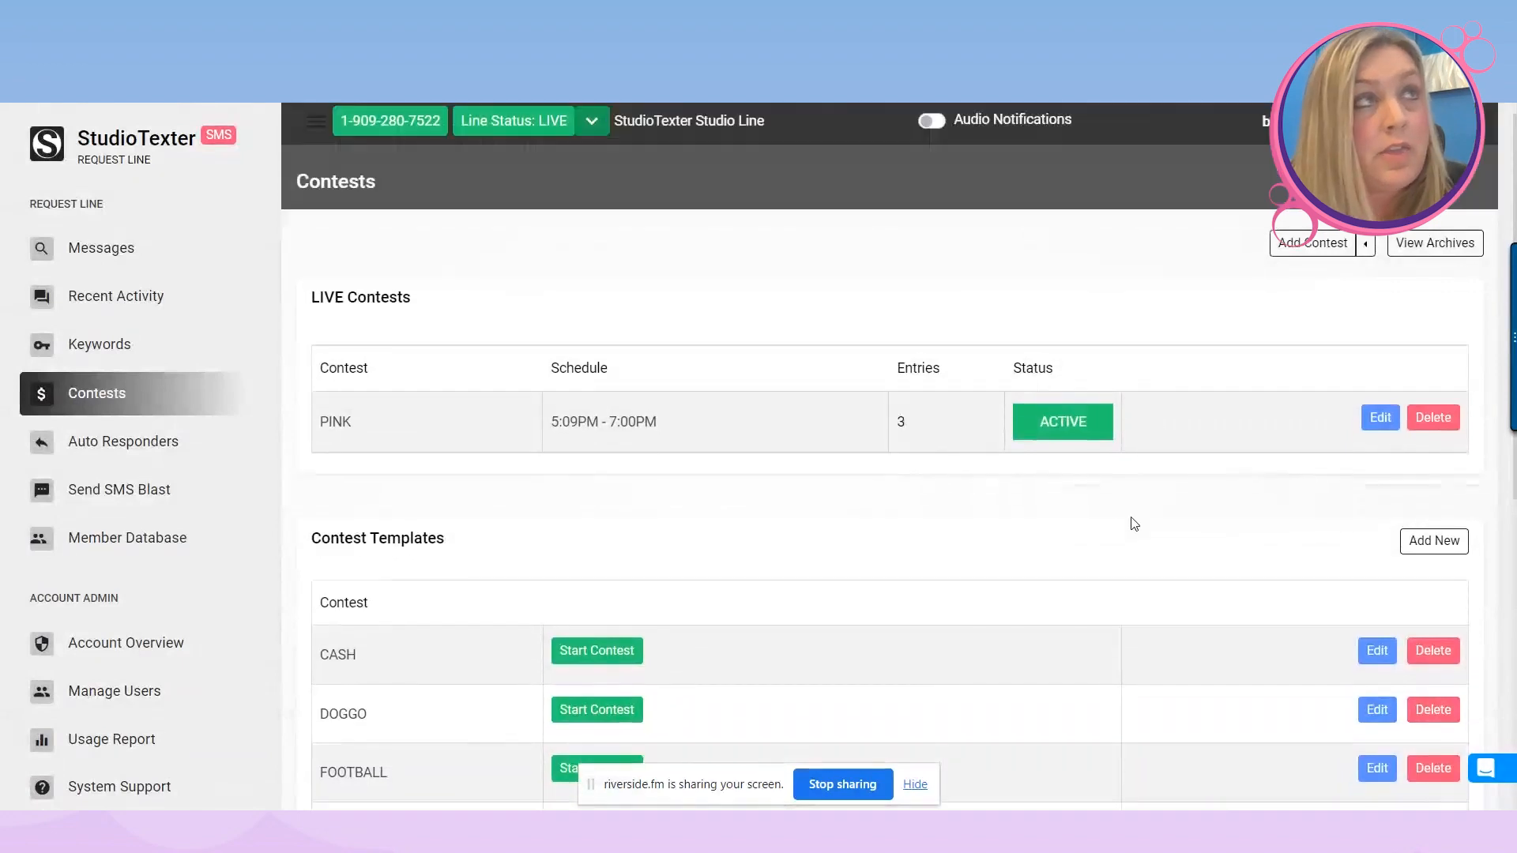
{"action": "scroll", "coordinate": [1134, 521], "scroll_direction": "down", "scroll_amount": 1}
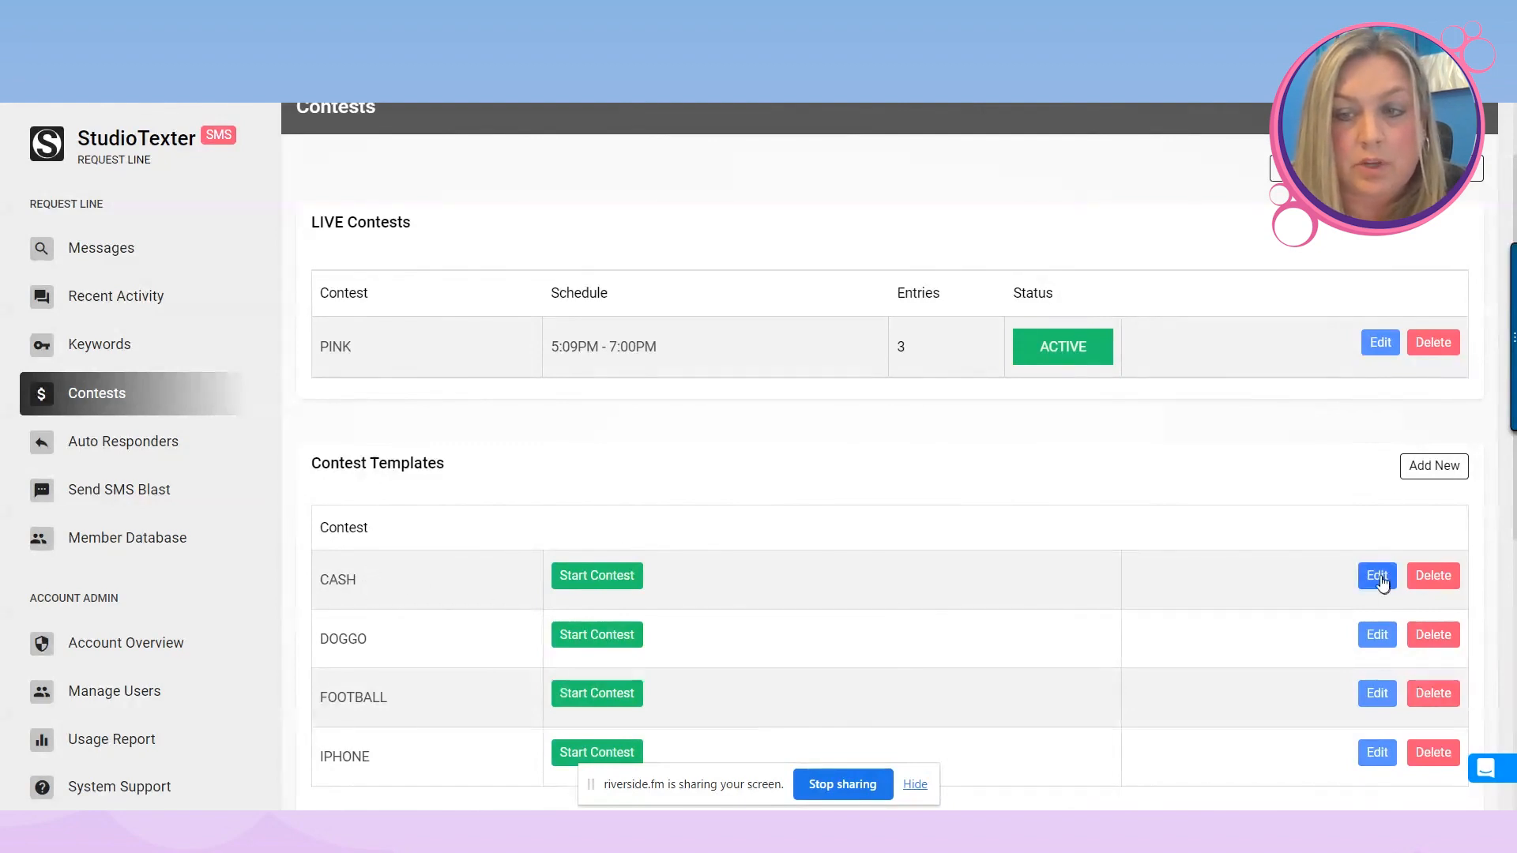
{"action": "left_click", "coordinate": [1434, 471]}
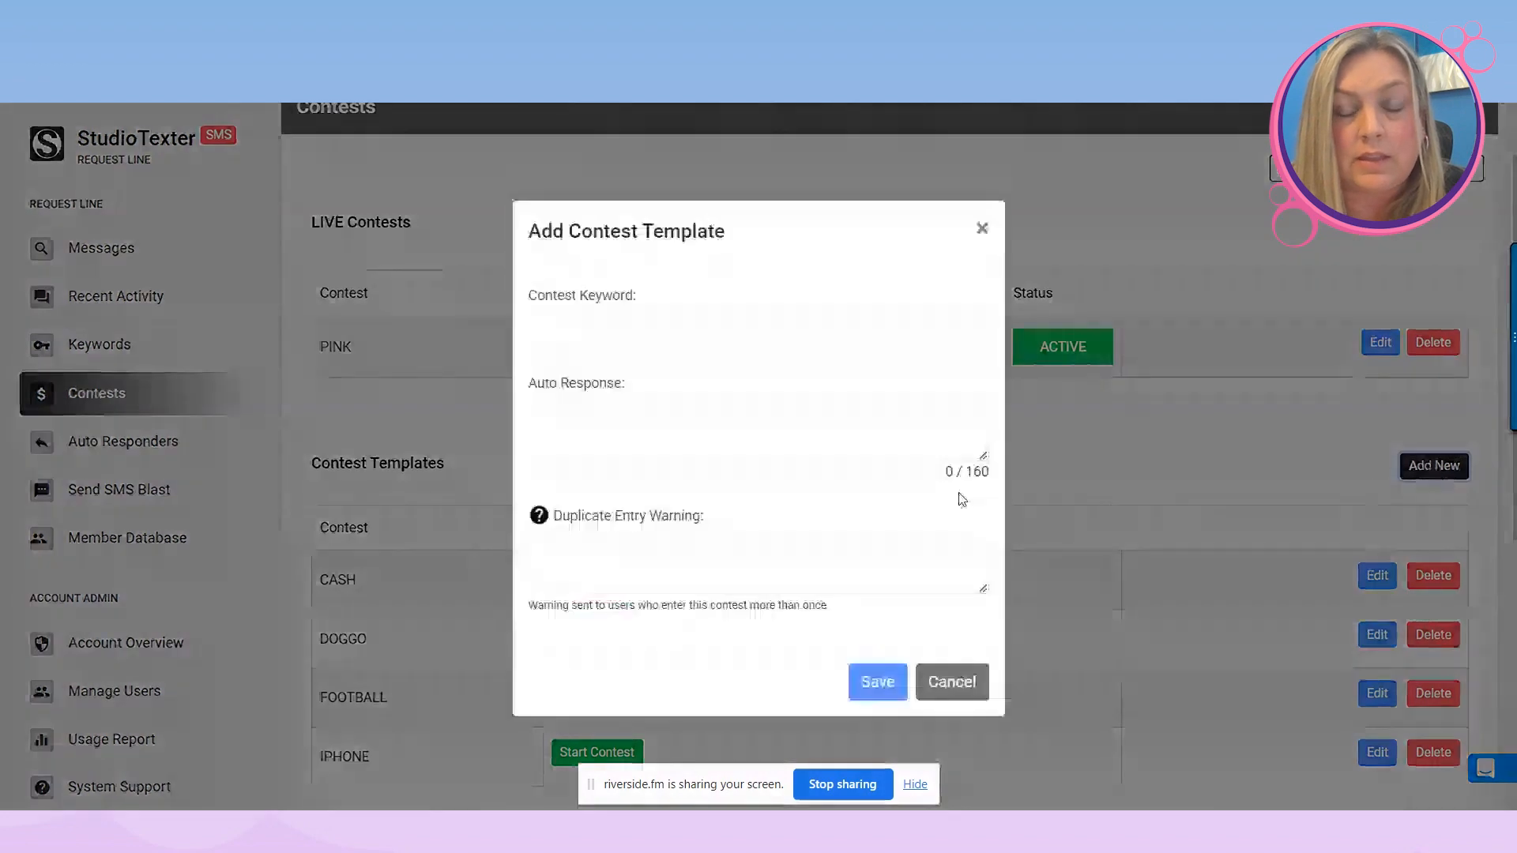
{"action": "left_click", "coordinate": [617, 329]}
{"action": "left_click", "coordinate": [636, 435]}
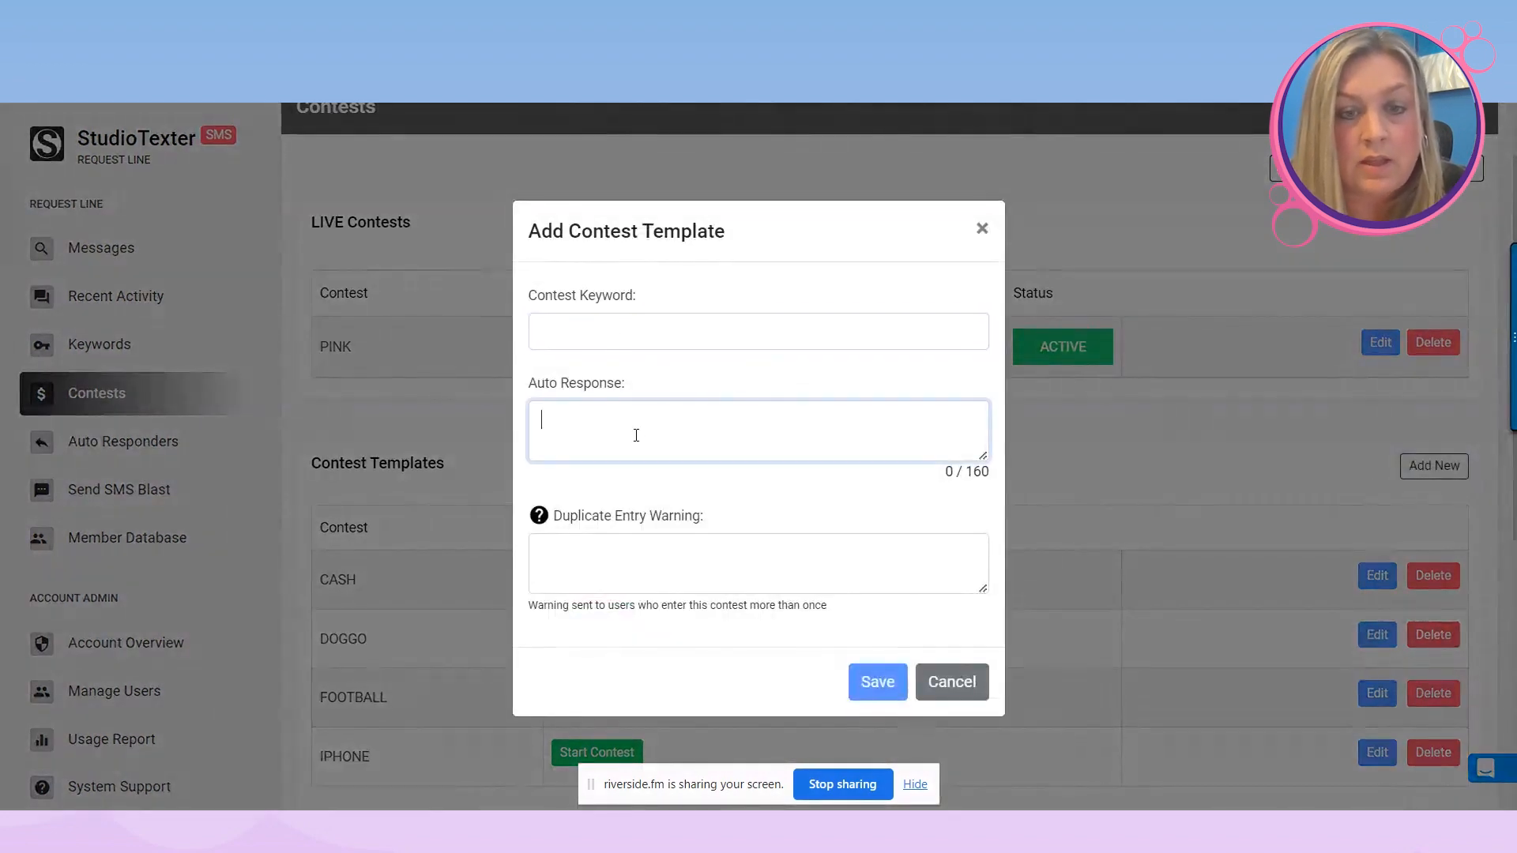
{"action": "left_click", "coordinate": [609, 569]}
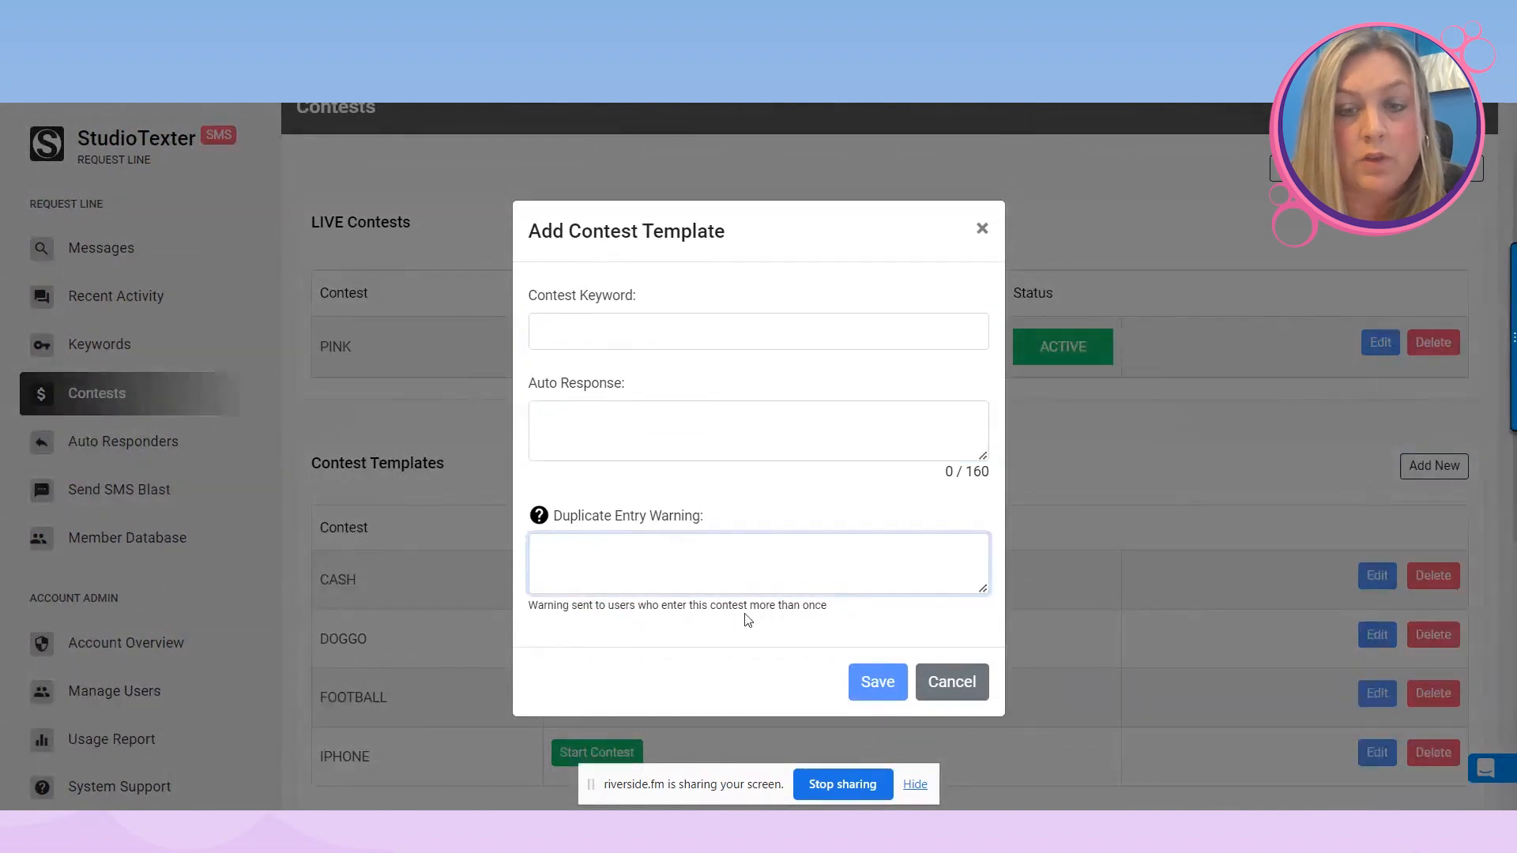
{"action": "left_click", "coordinate": [931, 694]}
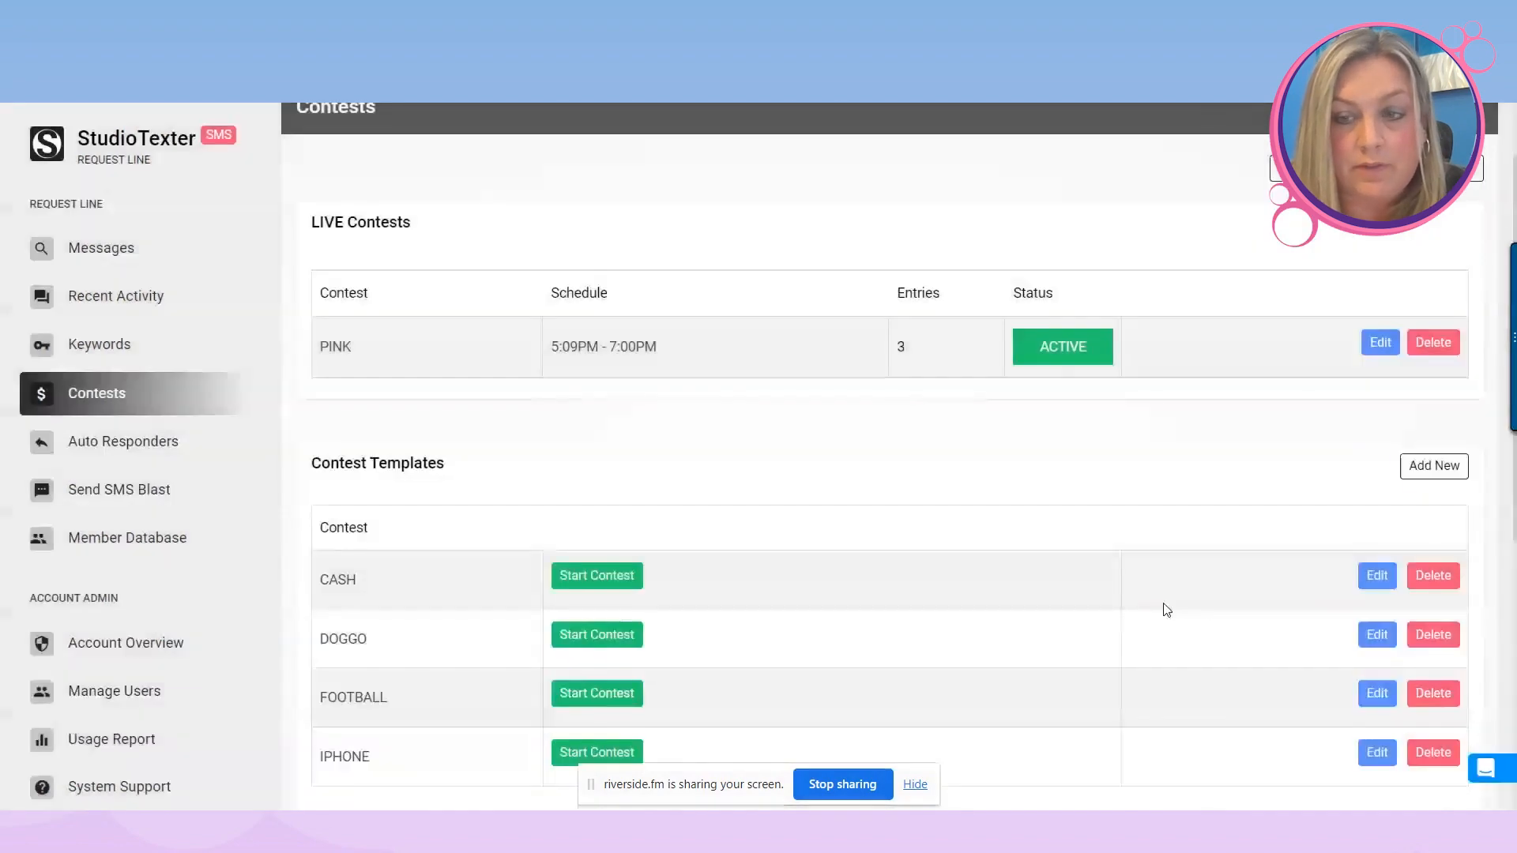
{"action": "left_click", "coordinate": [1375, 577]}
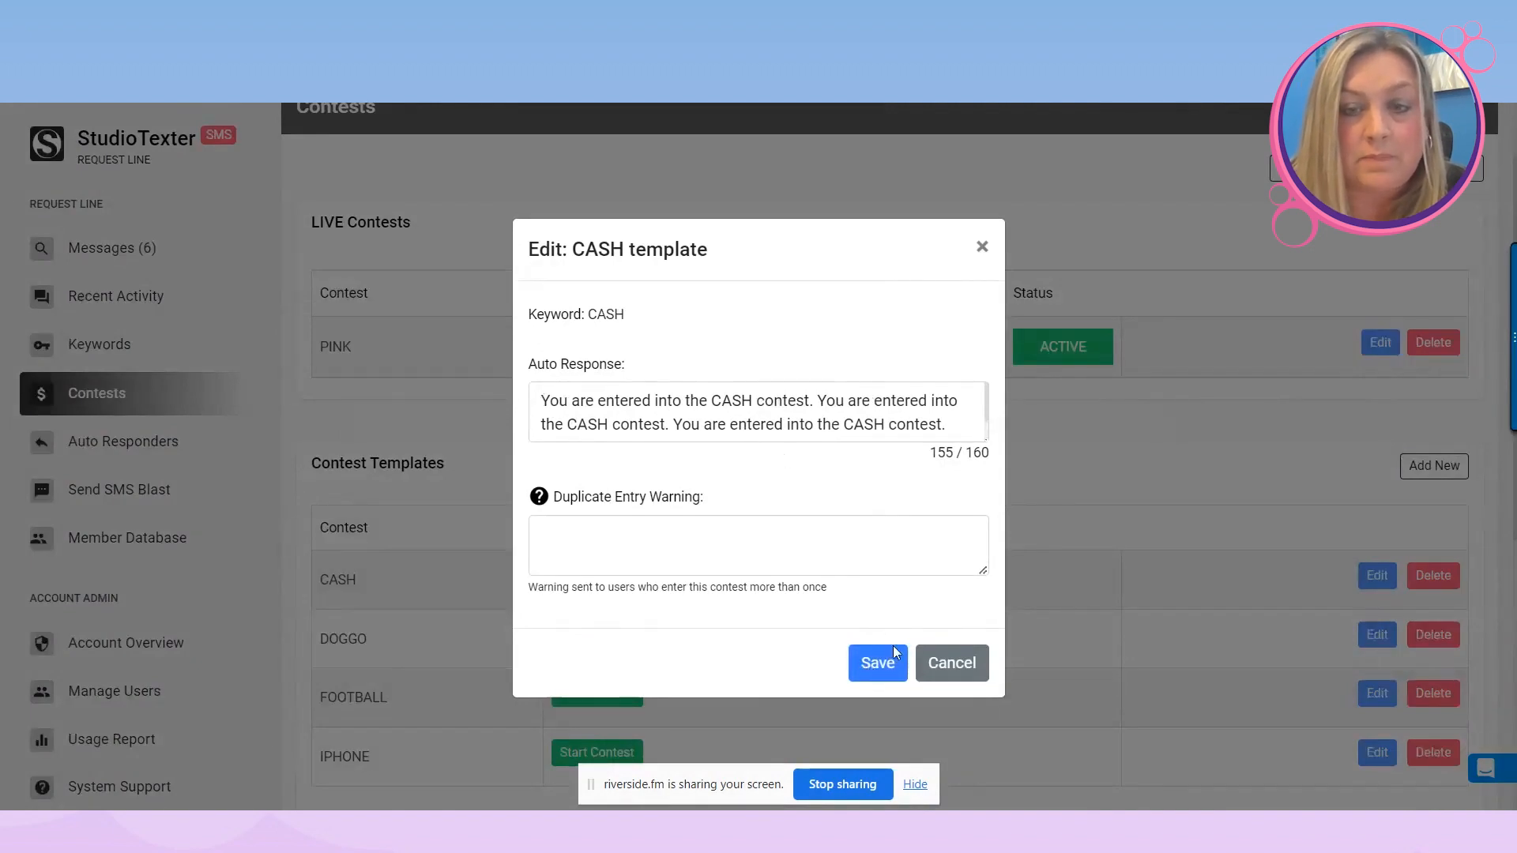
{"action": "left_click", "coordinate": [982, 247]}
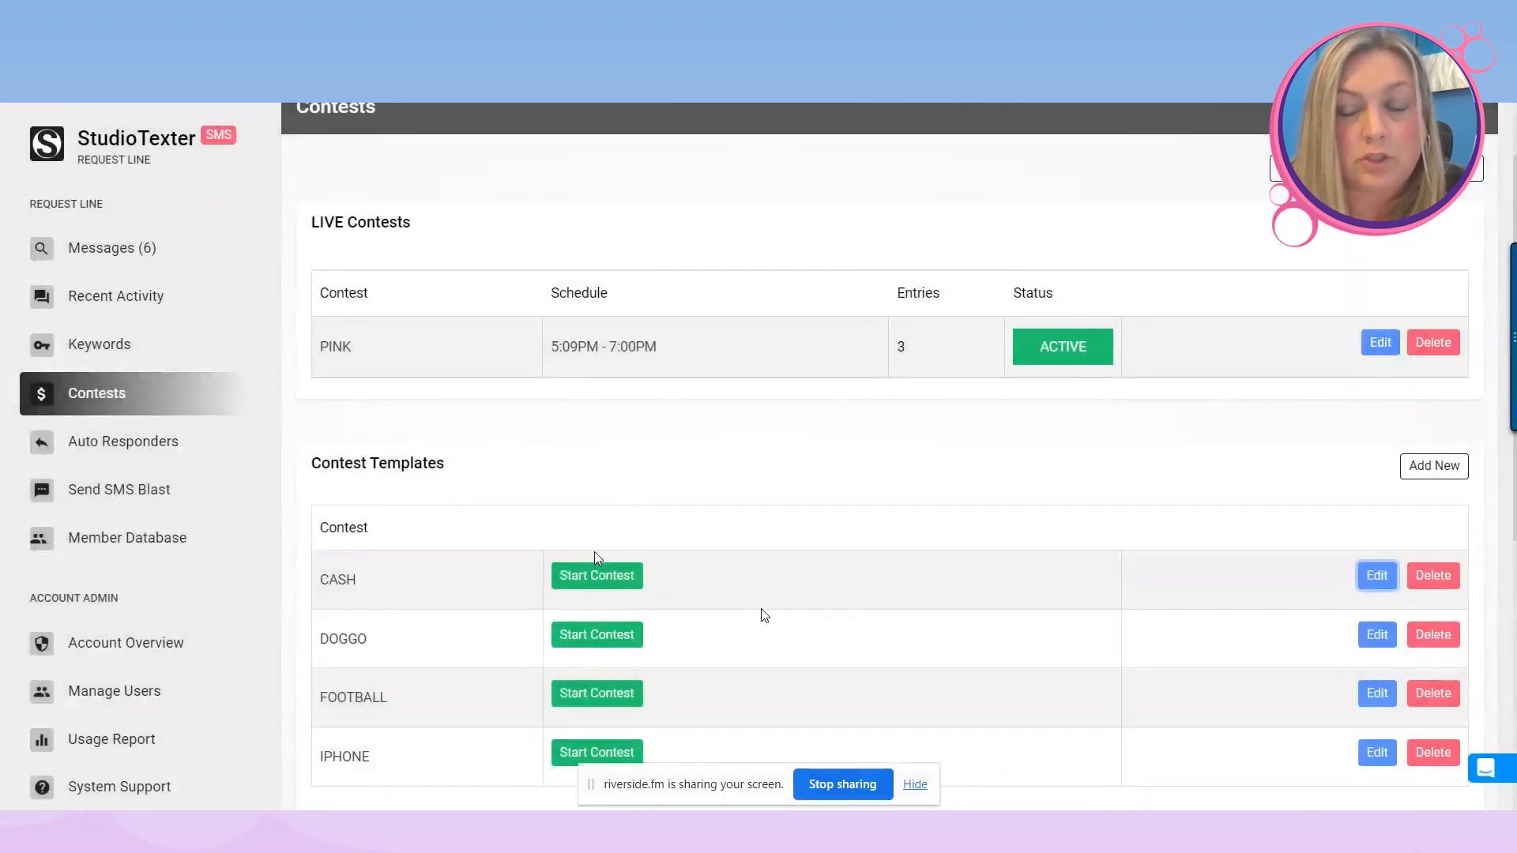
Start the CASH contest immediately from its template and review it among the live contests and templates.
{"action": "left_click", "coordinate": [582, 575]}
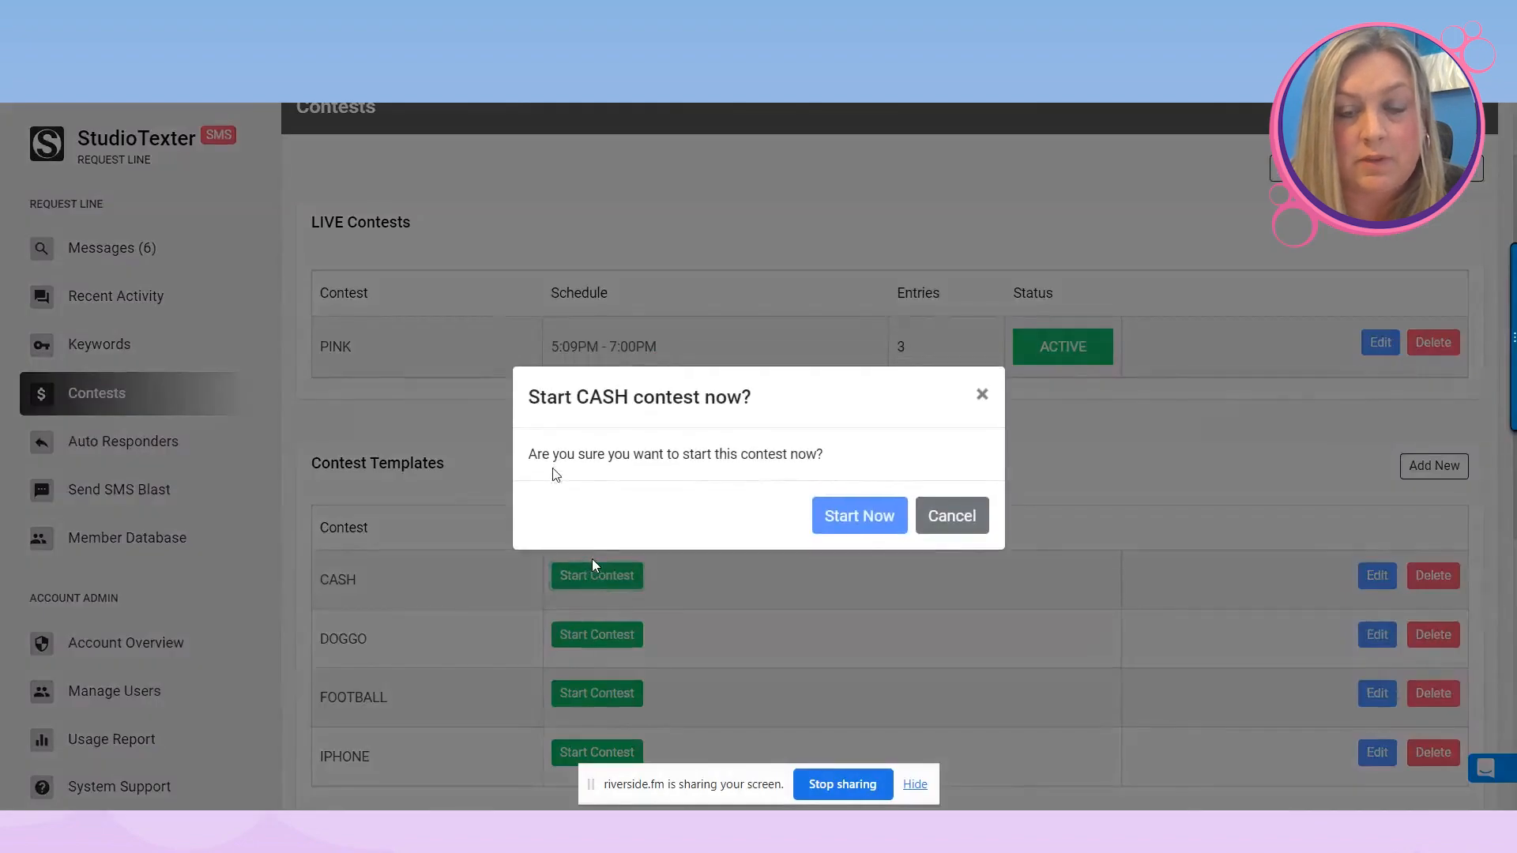
{"action": "left_click", "coordinate": [850, 515]}
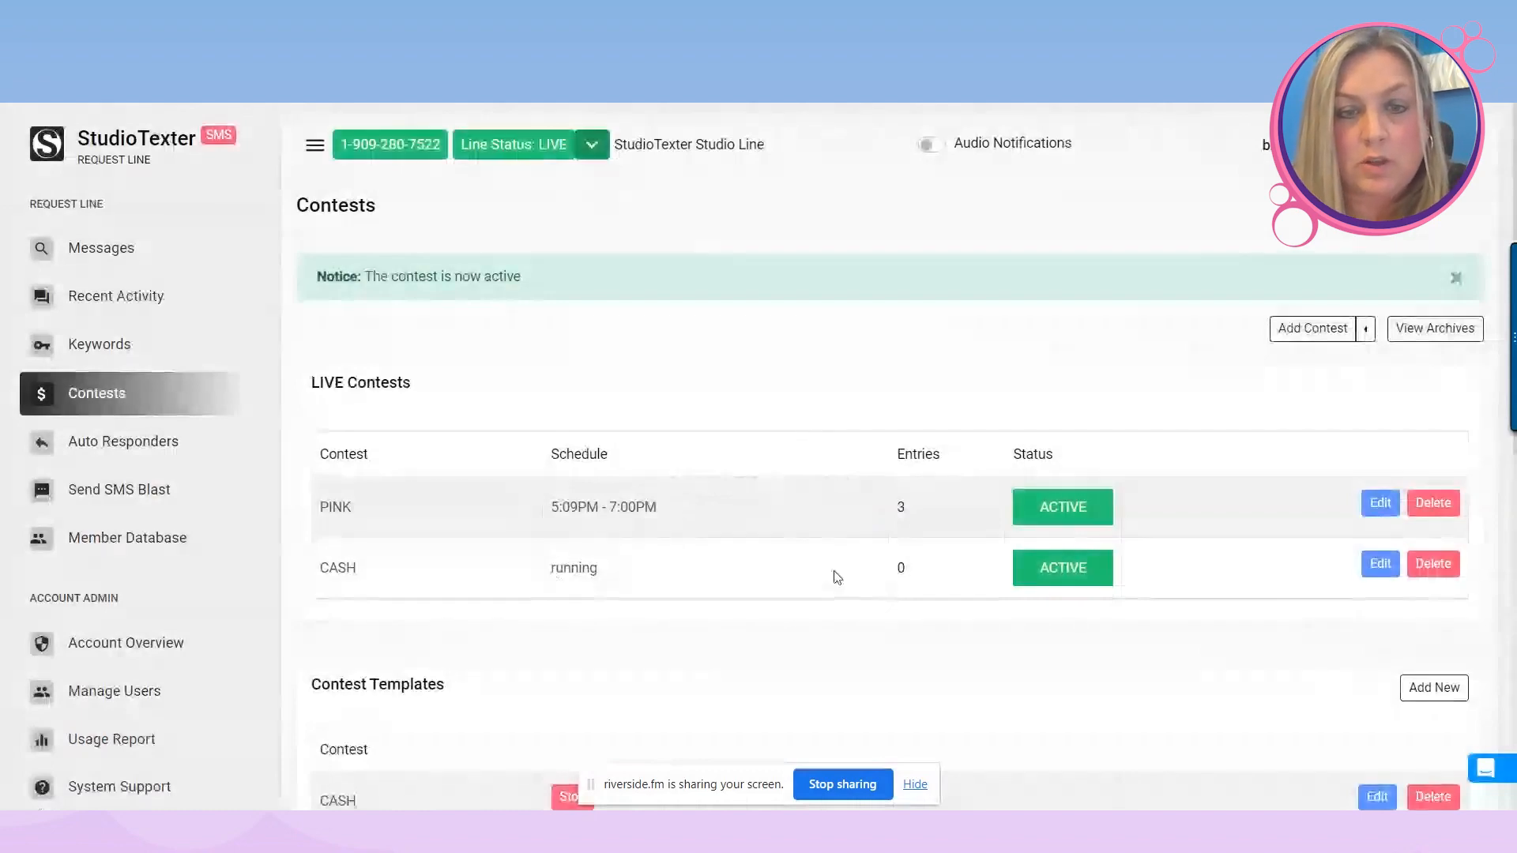
{"action": "scroll", "coordinate": [836, 576], "scroll_direction": "down", "scroll_amount": 1}
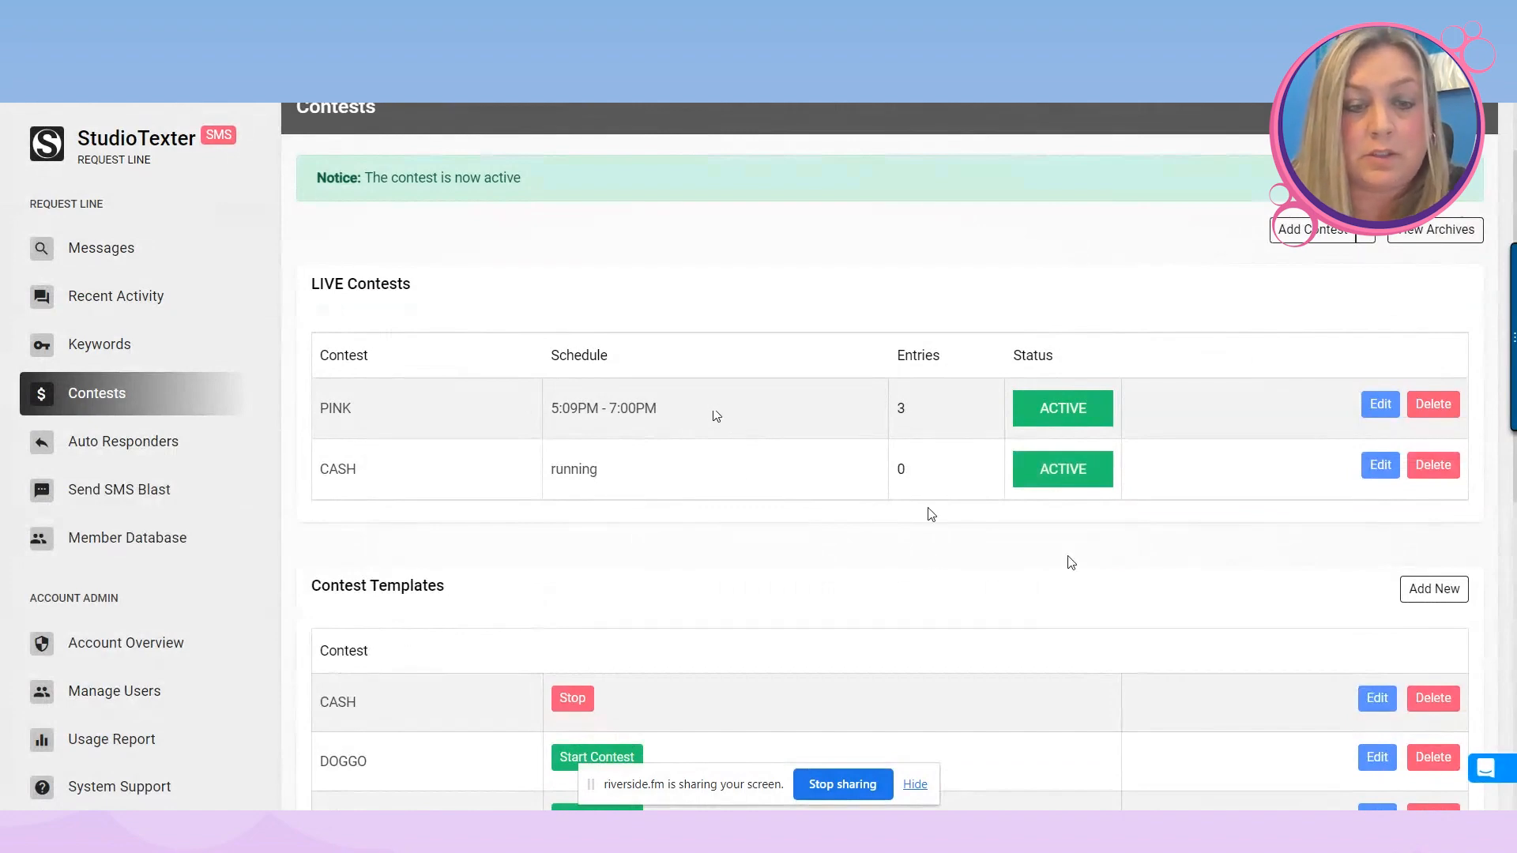
{"action": "scroll", "coordinate": [826, 613], "scroll_direction": "down", "scroll_amount": 1}
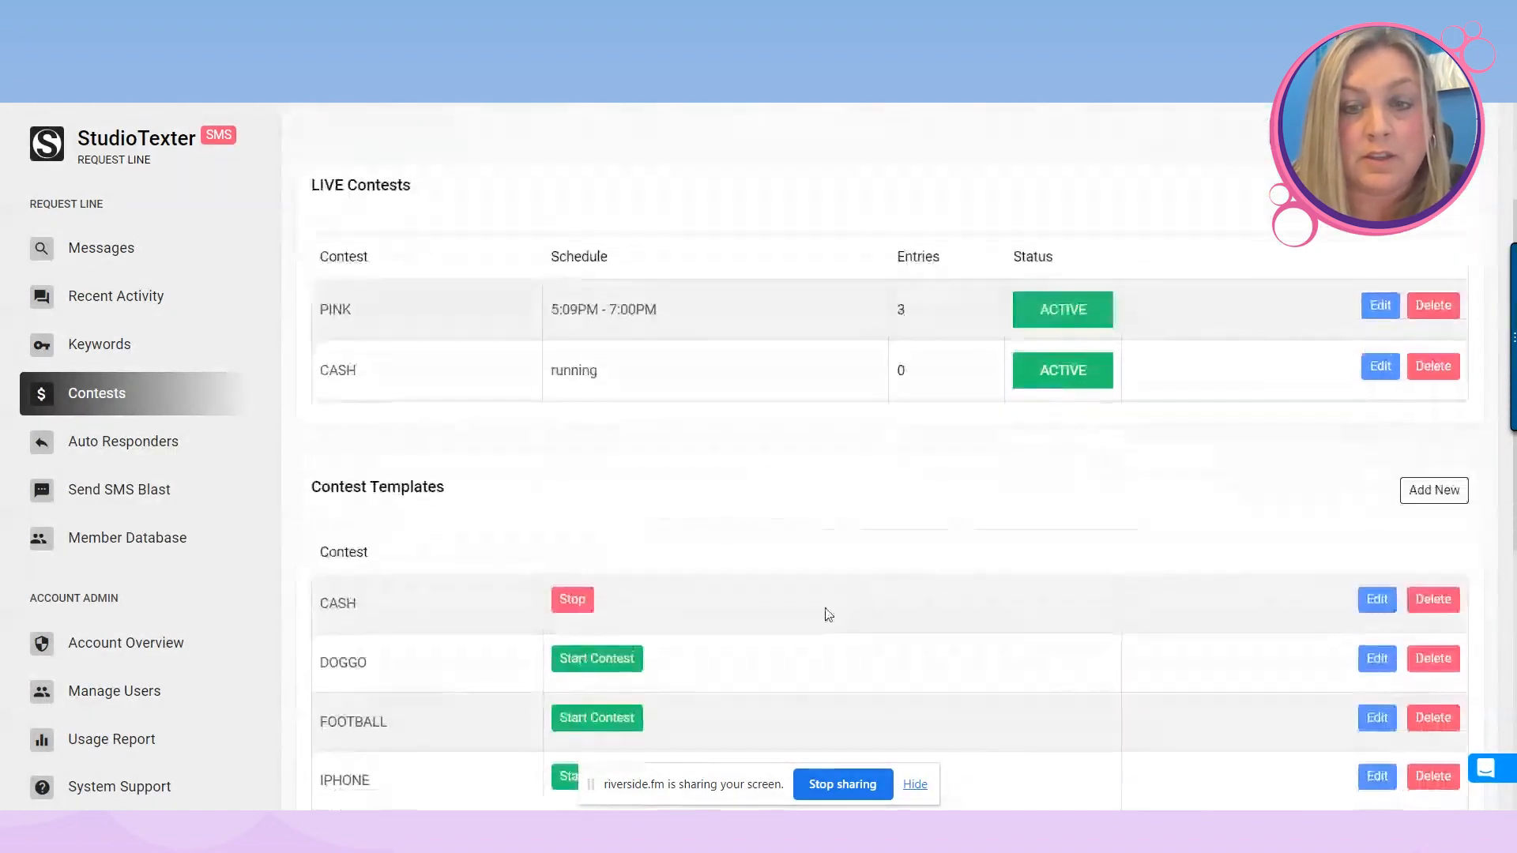
Begin a keyword contest with time slots named PIZZA, starting 06/05/2023 at 05:11 PM.
{"action": "scroll", "coordinate": [803, 627], "scroll_direction": "up", "scroll_amount": 2}
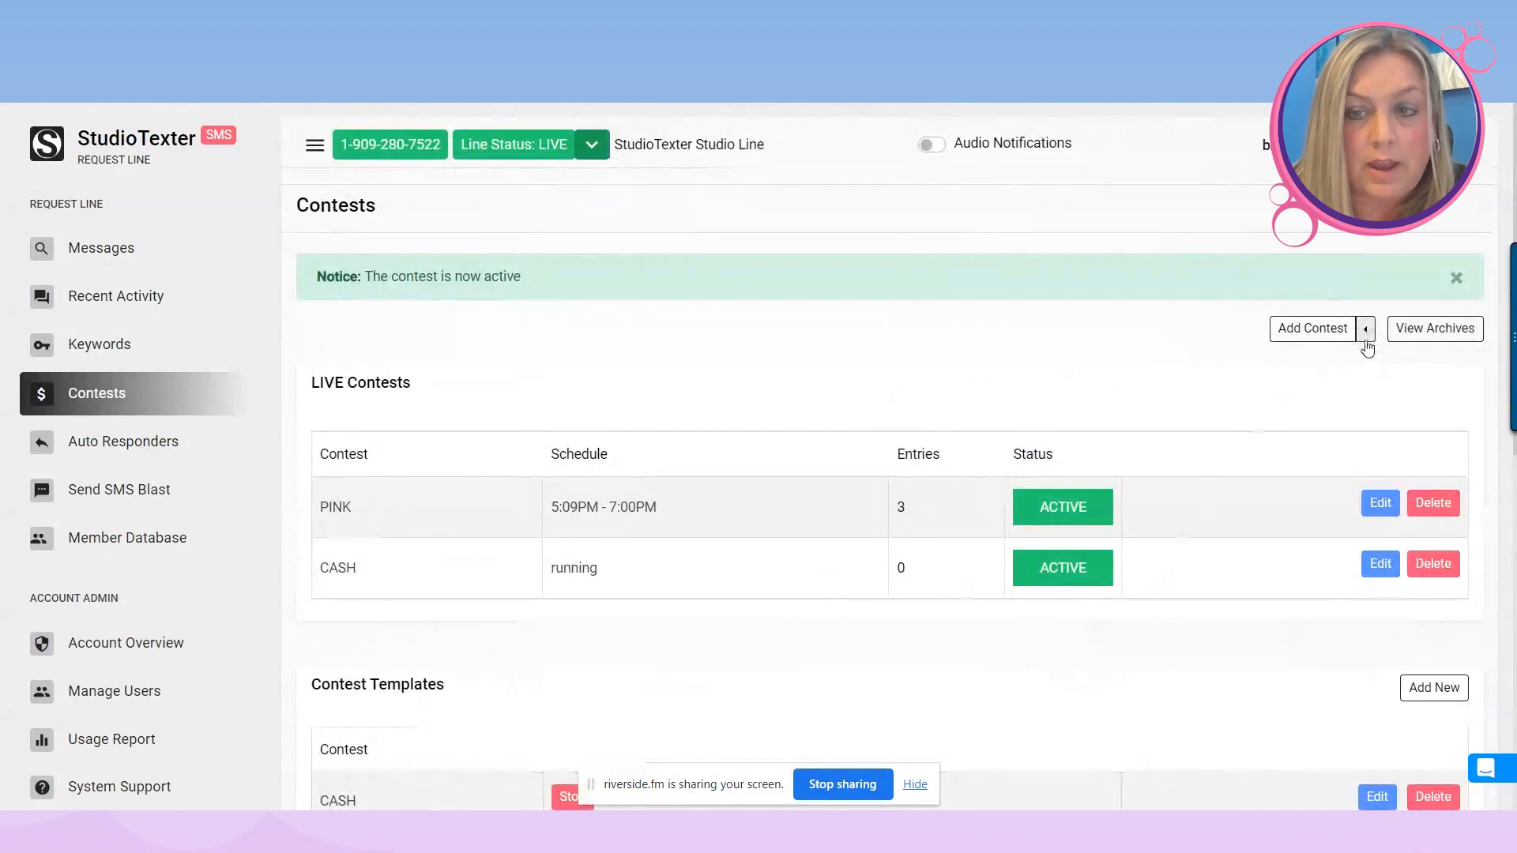
{"action": "left_click", "coordinate": [1365, 332]}
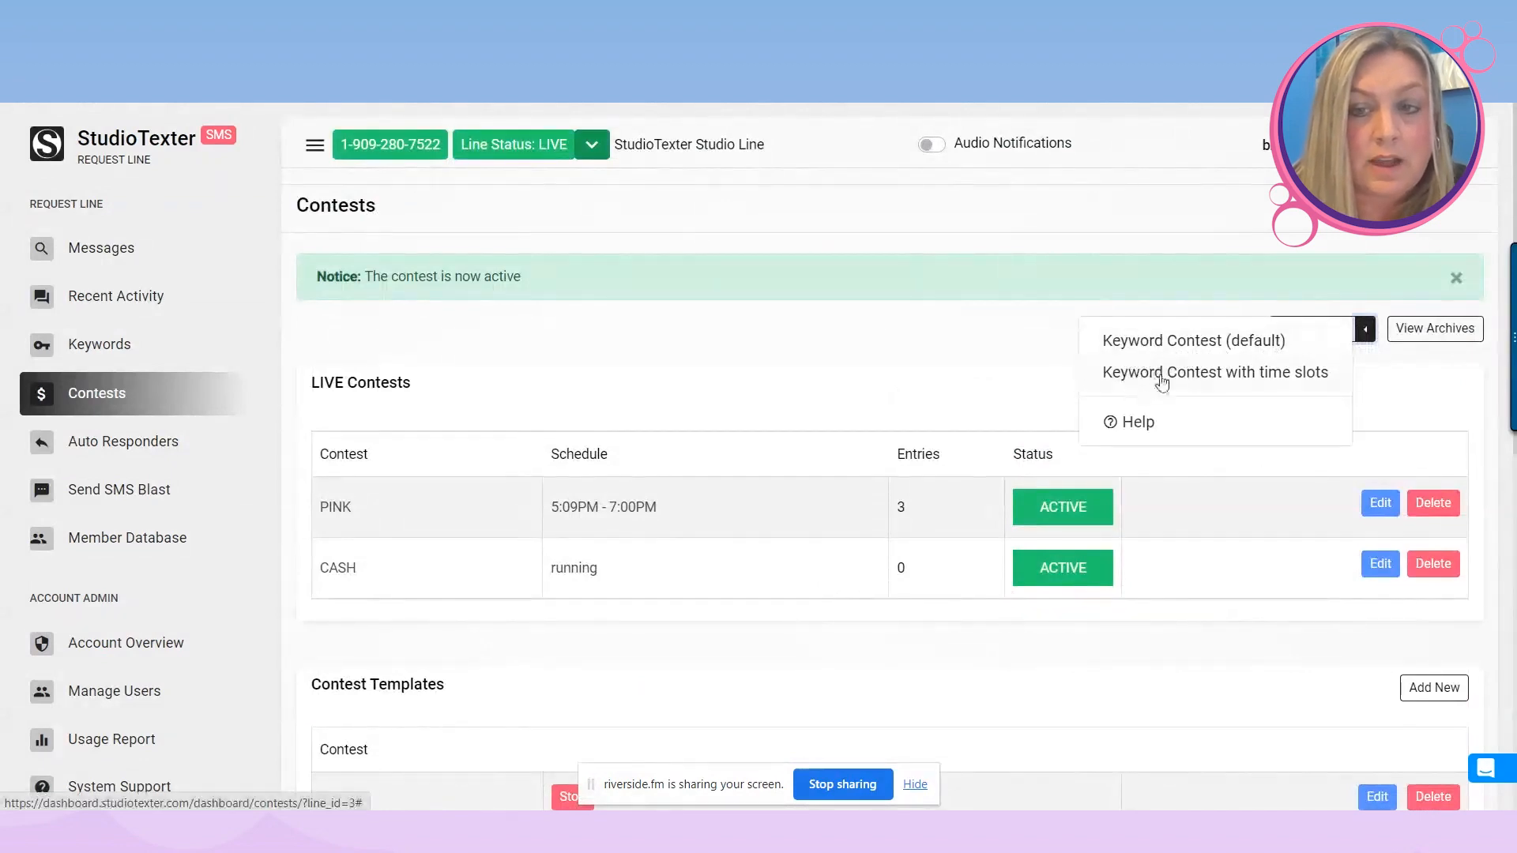
{"action": "left_click", "coordinate": [1267, 387]}
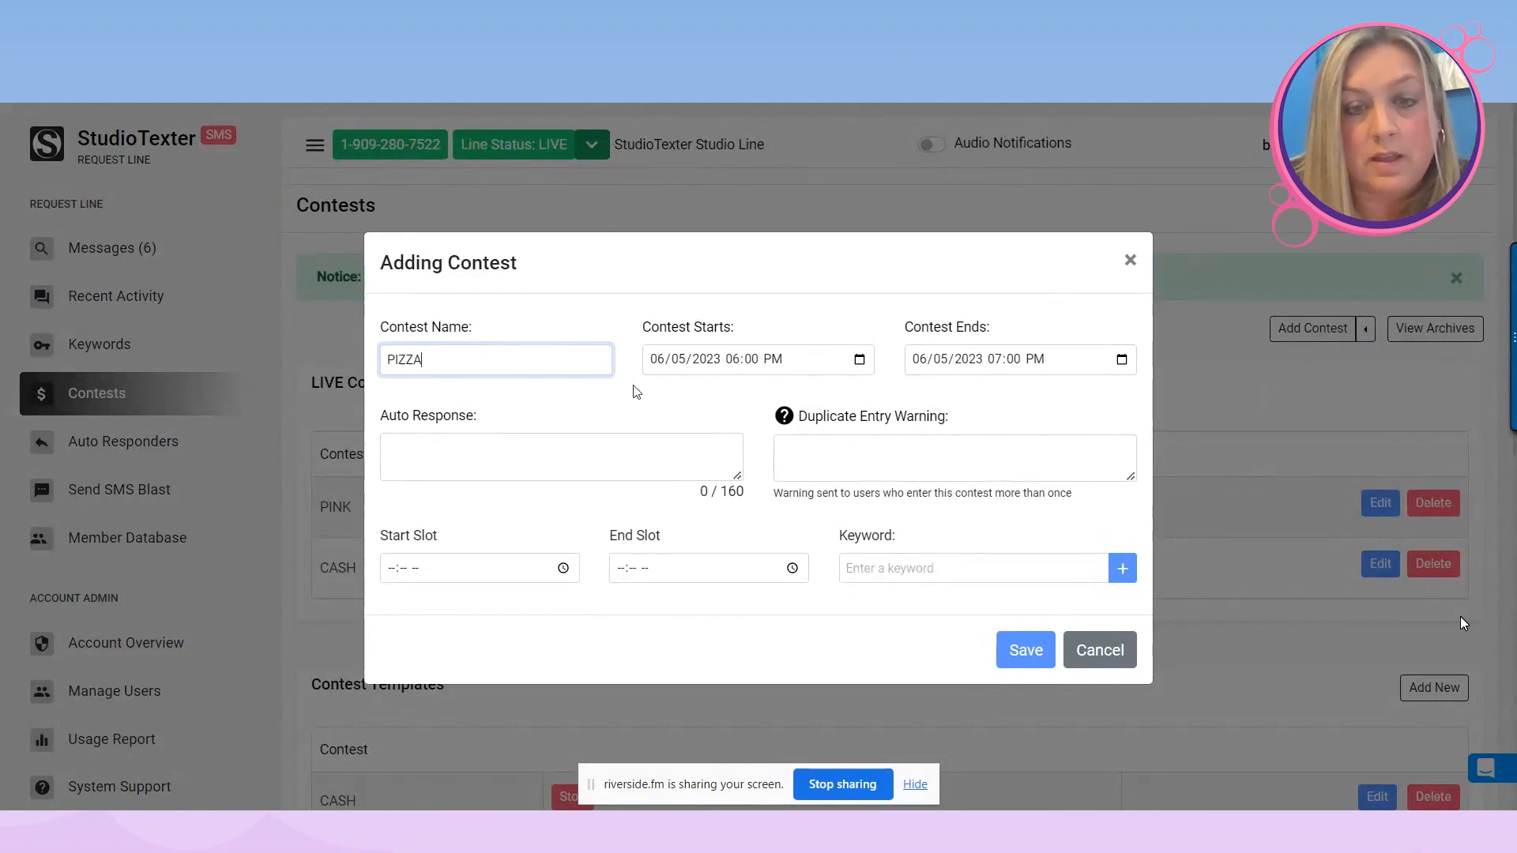
{"action": "left_click", "coordinate": [733, 362]}
{"action": "type", "text": "511"}
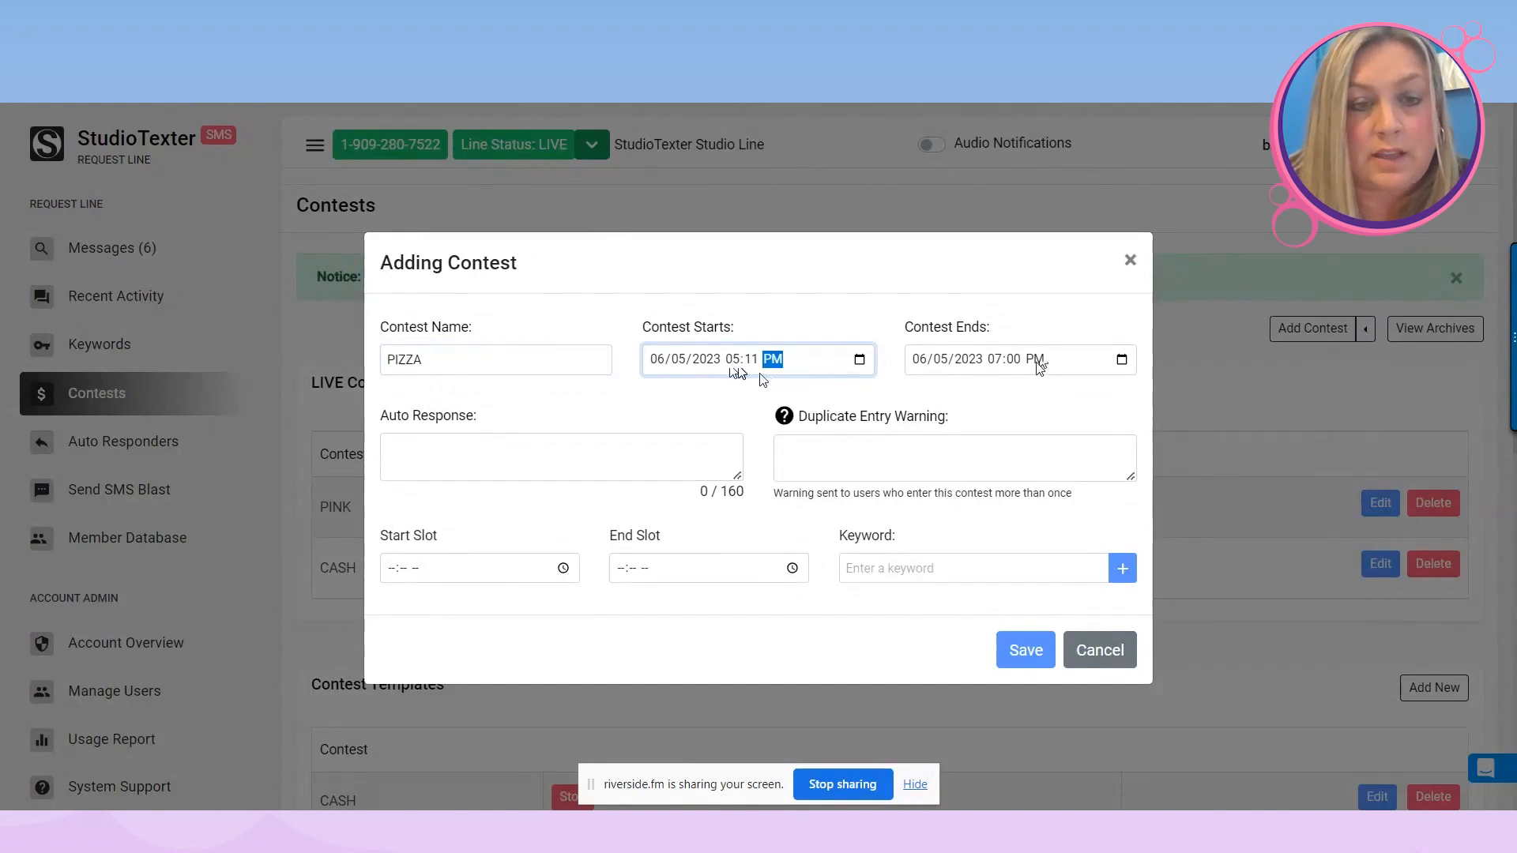
Write the PIZZA contest's auto response as "You are entered to win free pizza for life!!!".
{"action": "left_click", "coordinate": [535, 452]}
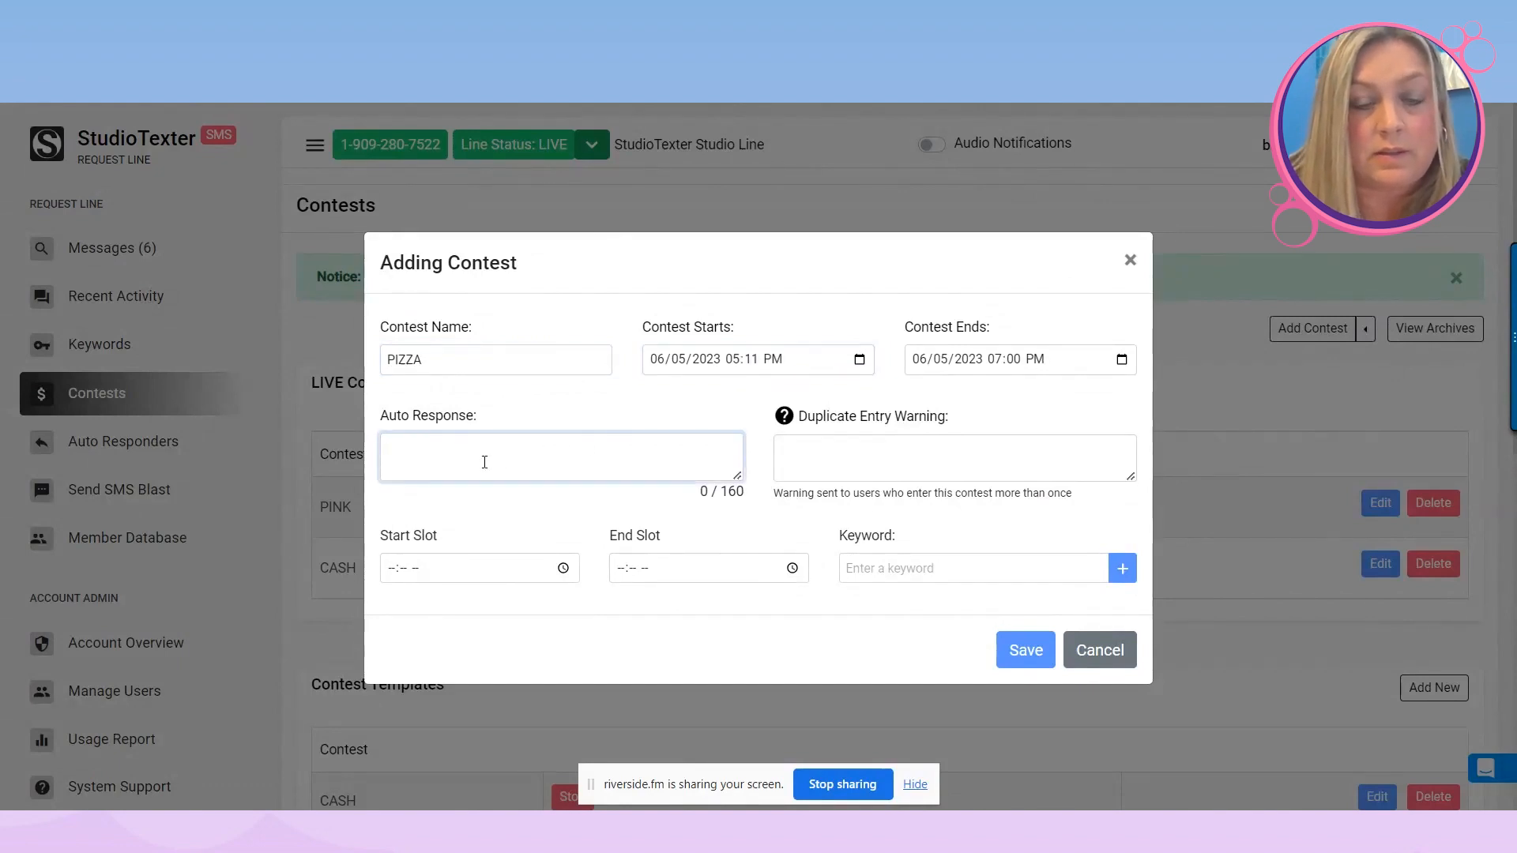
{"action": "type", "text": "YOu "}
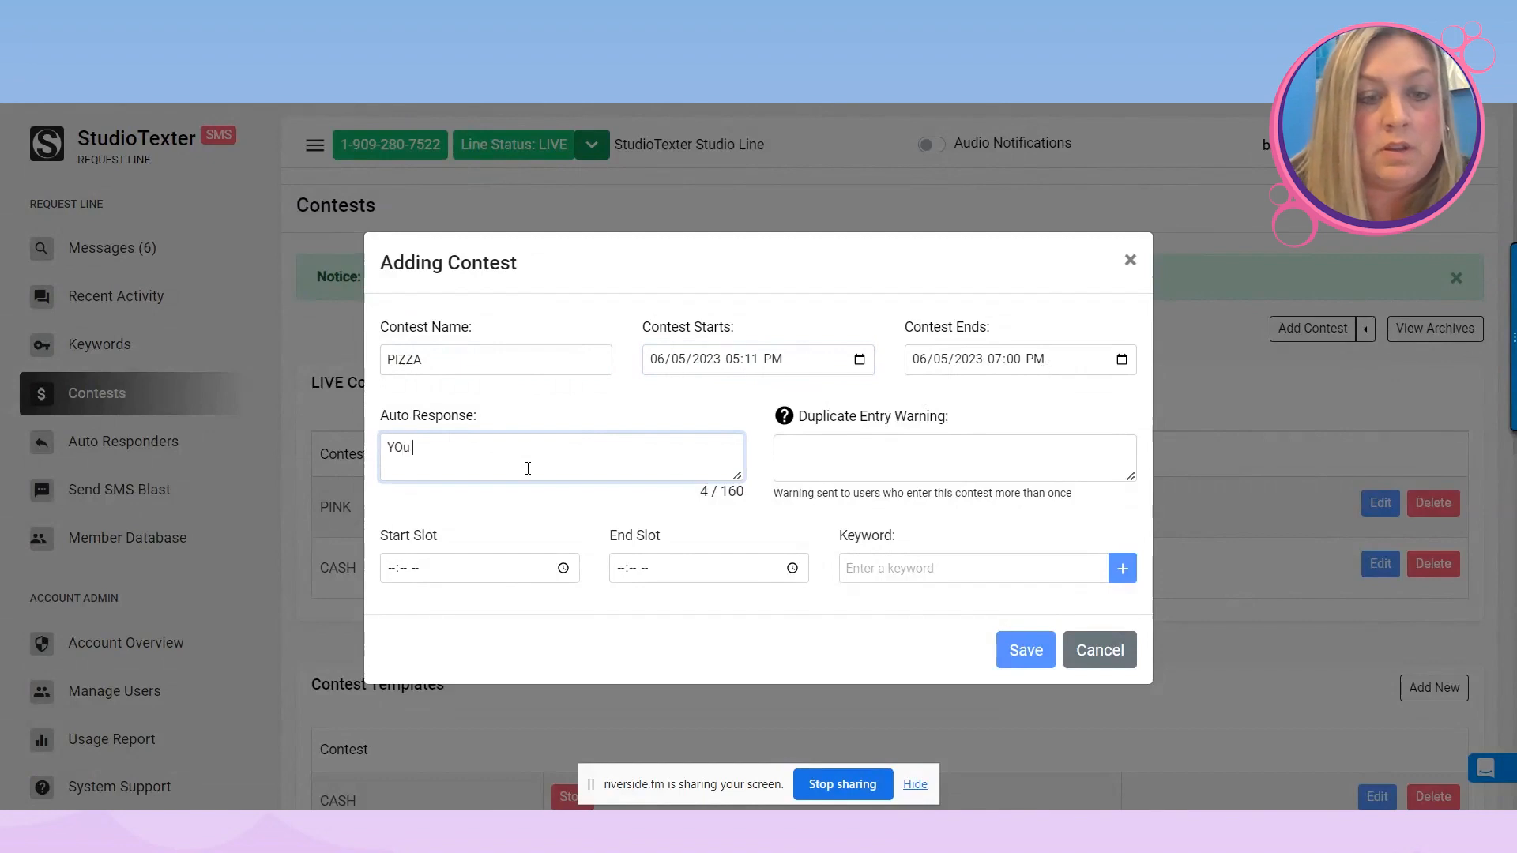
{"action": "type", "text": "a"}
{"action": "key", "text": "BackSpace"}
{"action": "key", "text": "BackSpace"}
{"action": "key", "text": "BackSpace"}
{"action": "key", "text": "BackSpace"}
{"action": "type", "text": "ou are"}
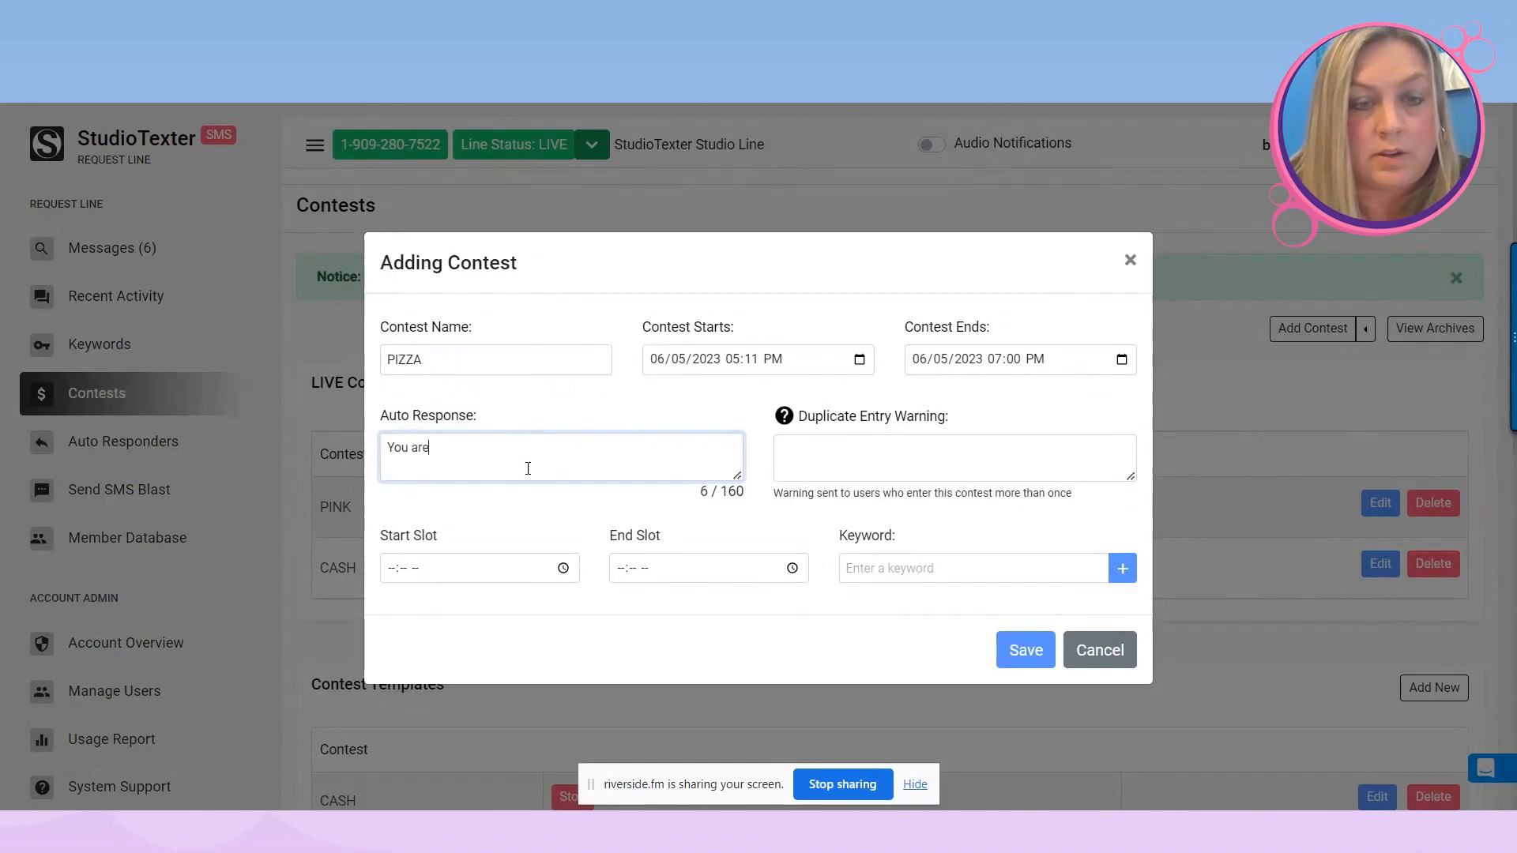
{"action": "type", "text": " entered to win "}
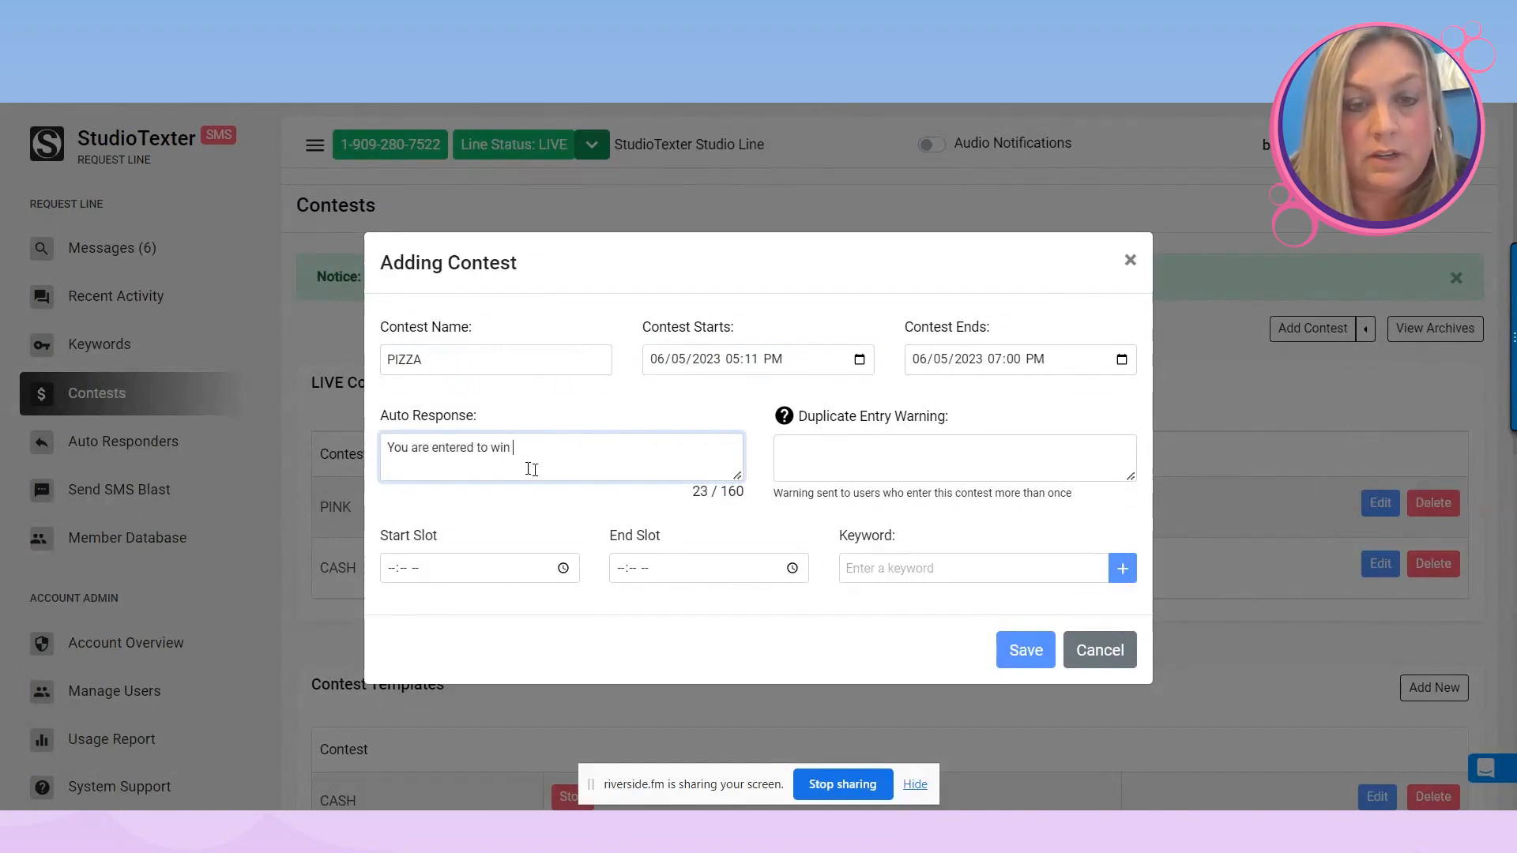
{"action": "type", "text": "free pizza for"}
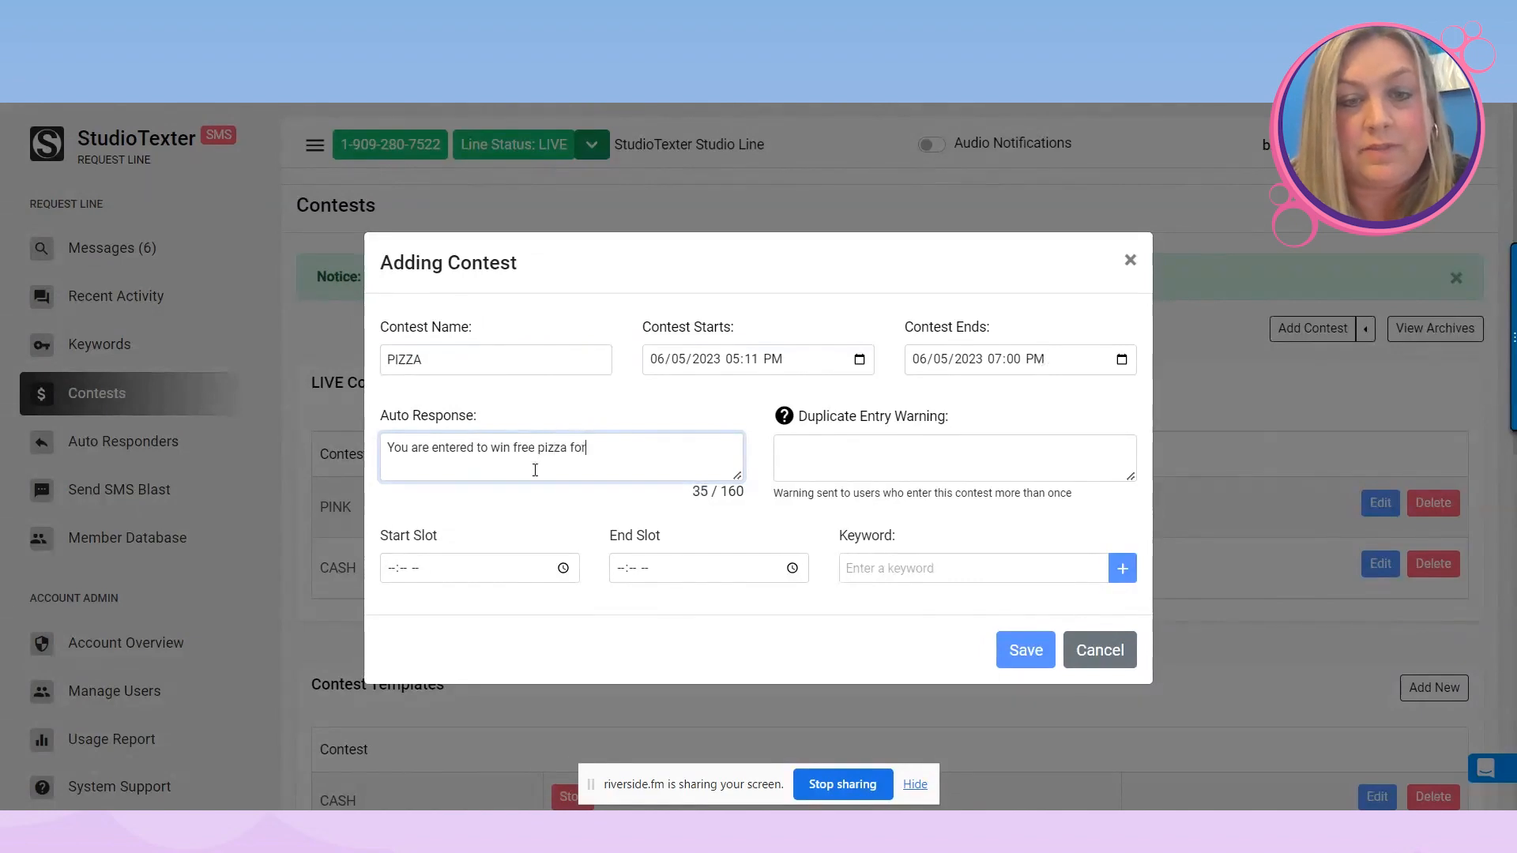
{"action": "type", "text": " life."}
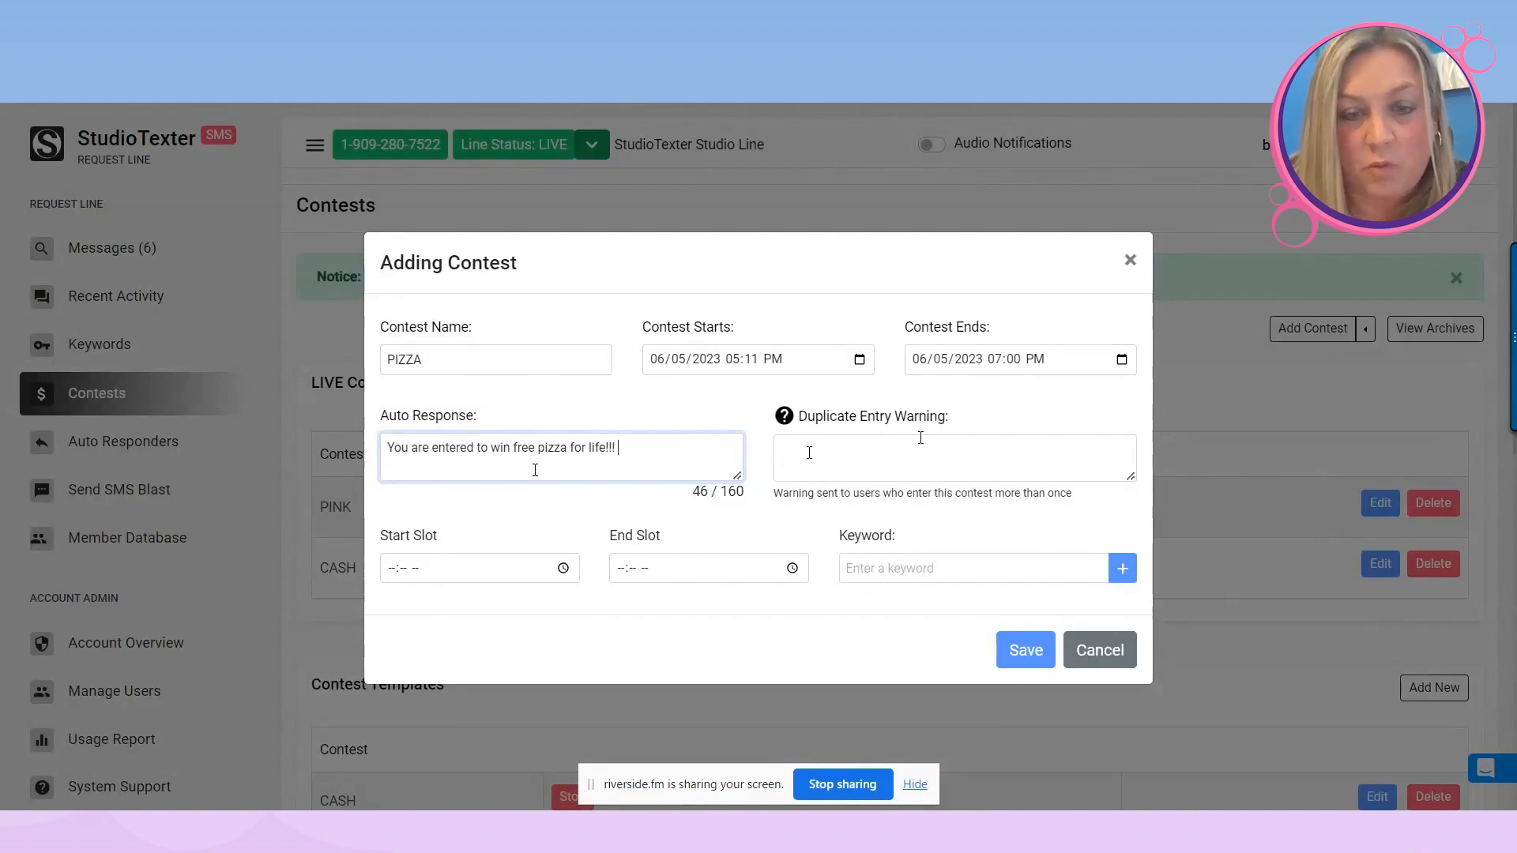
Add the keyword PEPPERONI to the PIZZA contest with a time slot from 05:11 PM to 05:30 PM.
{"action": "left_click", "coordinate": [390, 571]}
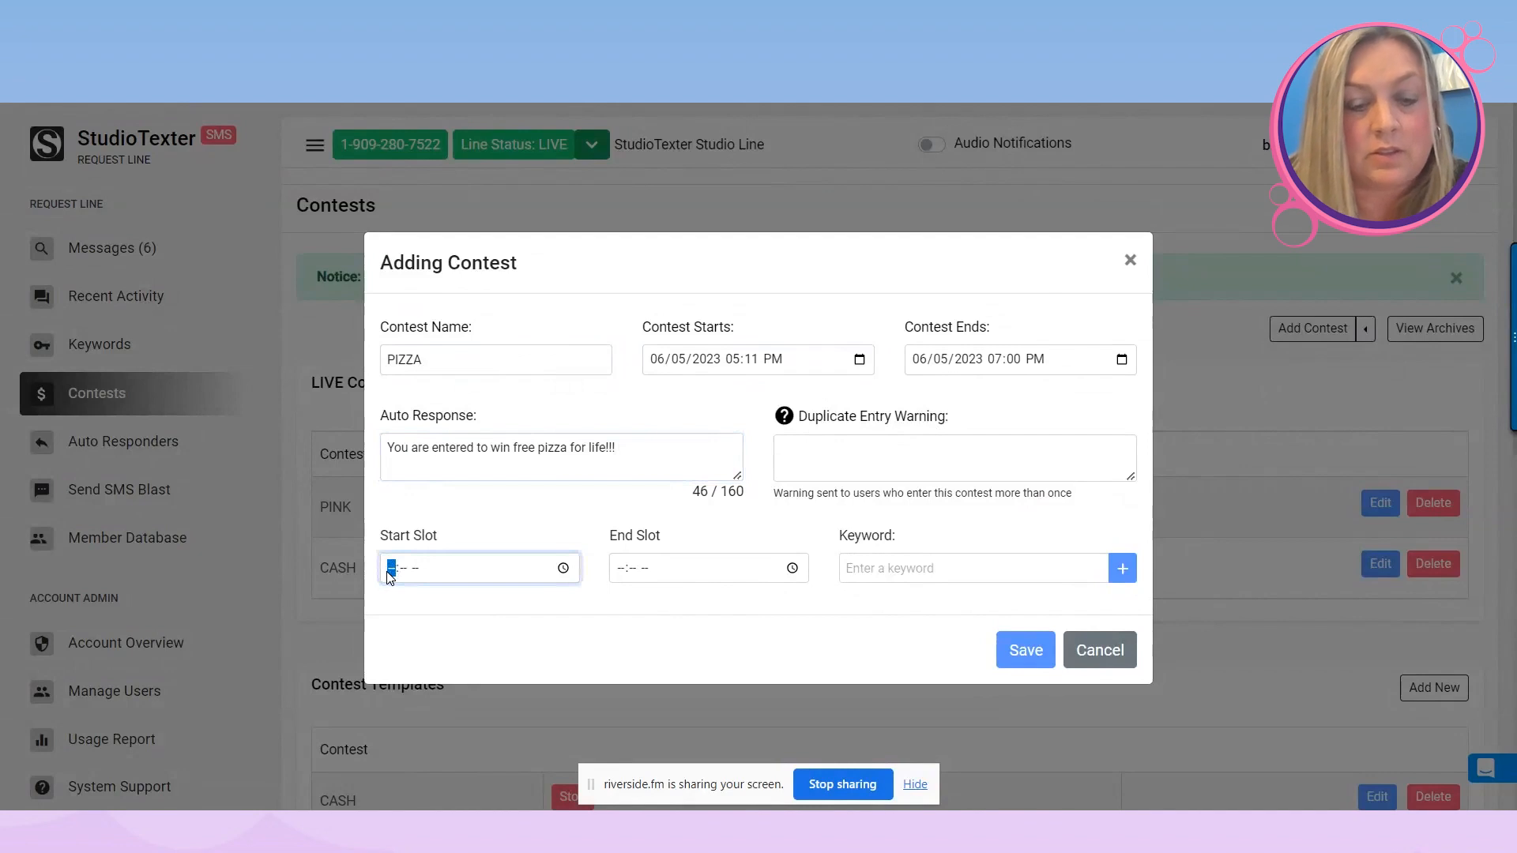
{"action": "type", "text": "0511"}
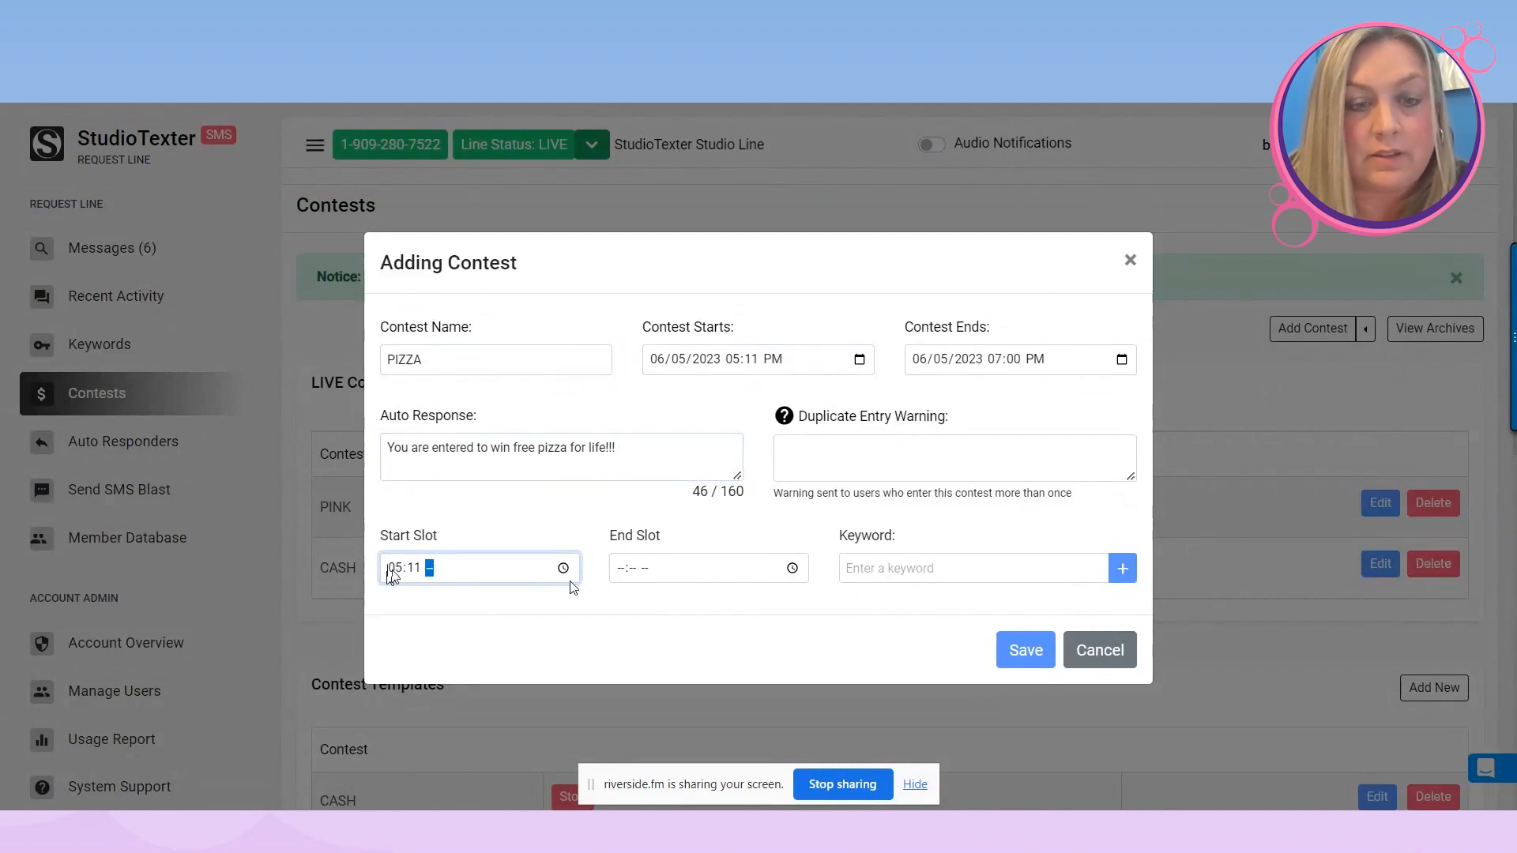
{"action": "type", "text": "p"}
{"action": "key", "text": "Tab"}
{"action": "key", "text": "Tab"}
{"action": "type", "text": "05"}
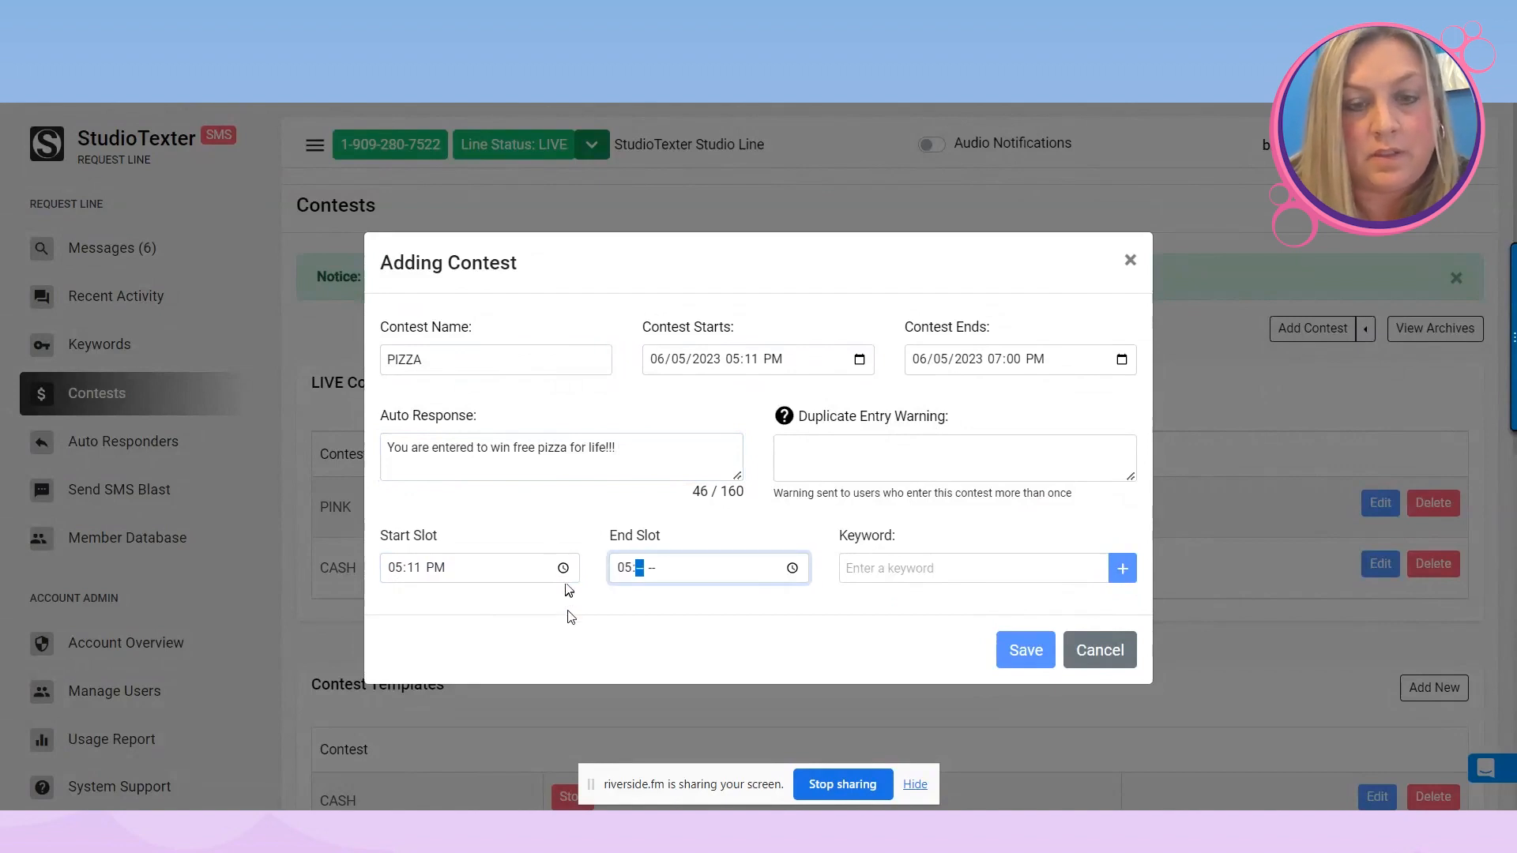
{"action": "type", "text": "30p"}
{"action": "key", "text": "Tab"}
{"action": "key", "text": "Tab"}
{"action": "type", "text": "P"}
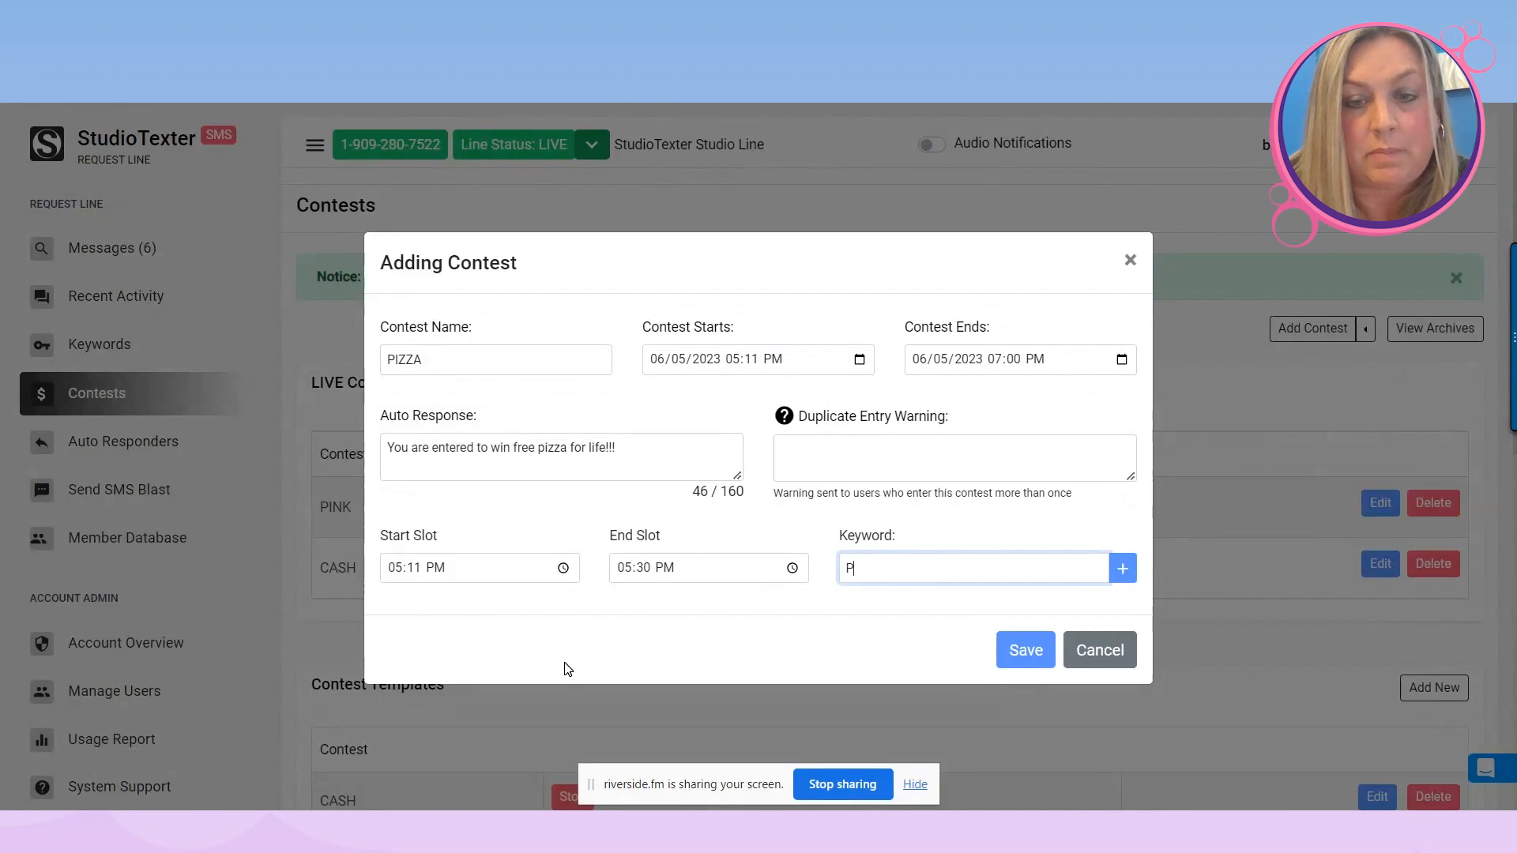
{"action": "type", "text": "EPPERONI"}
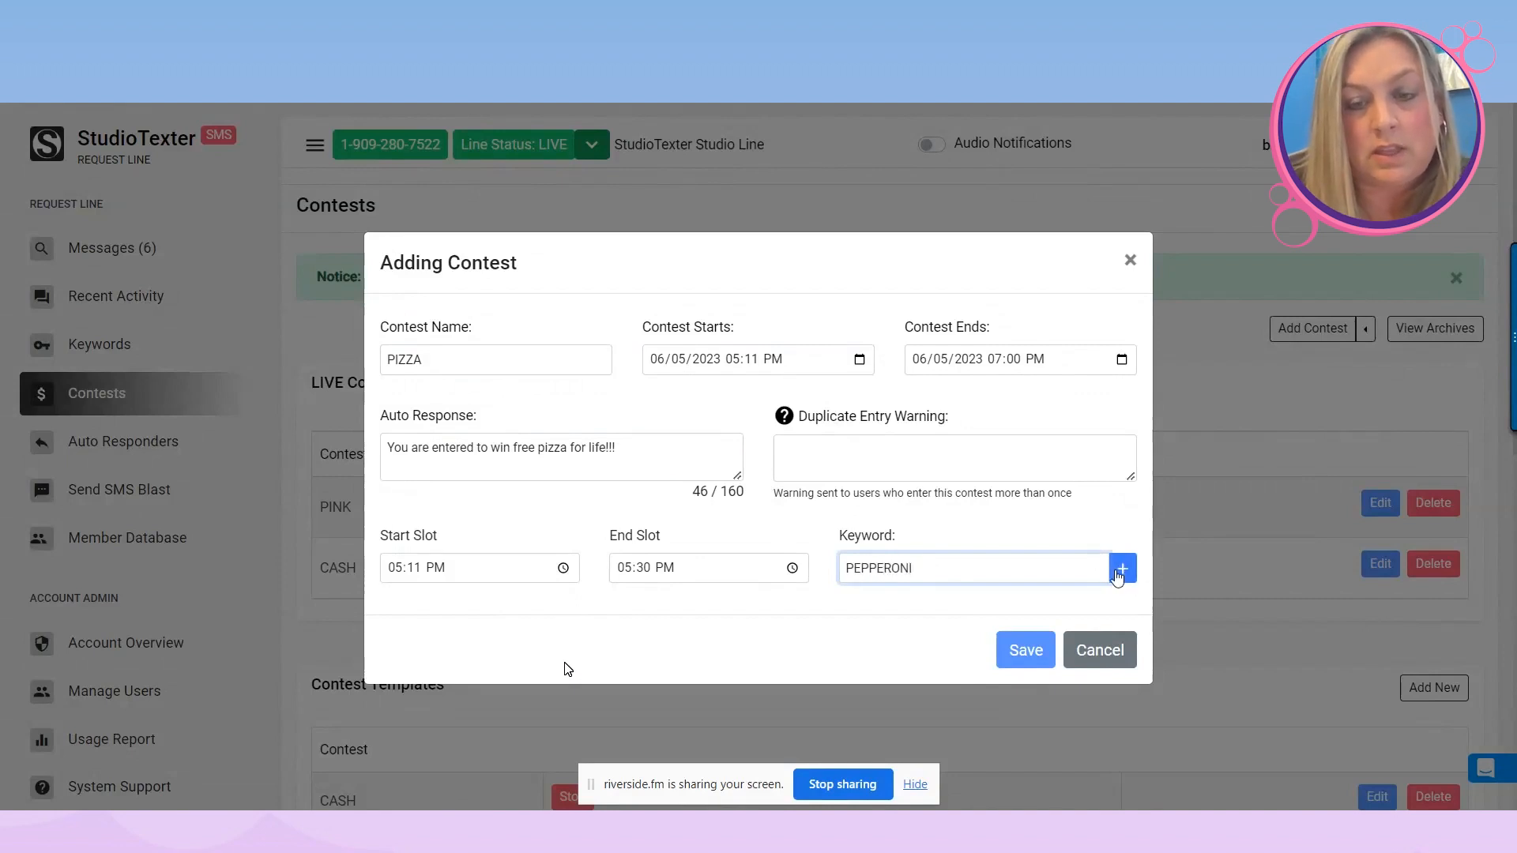
{"action": "left_click", "coordinate": [1122, 570]}
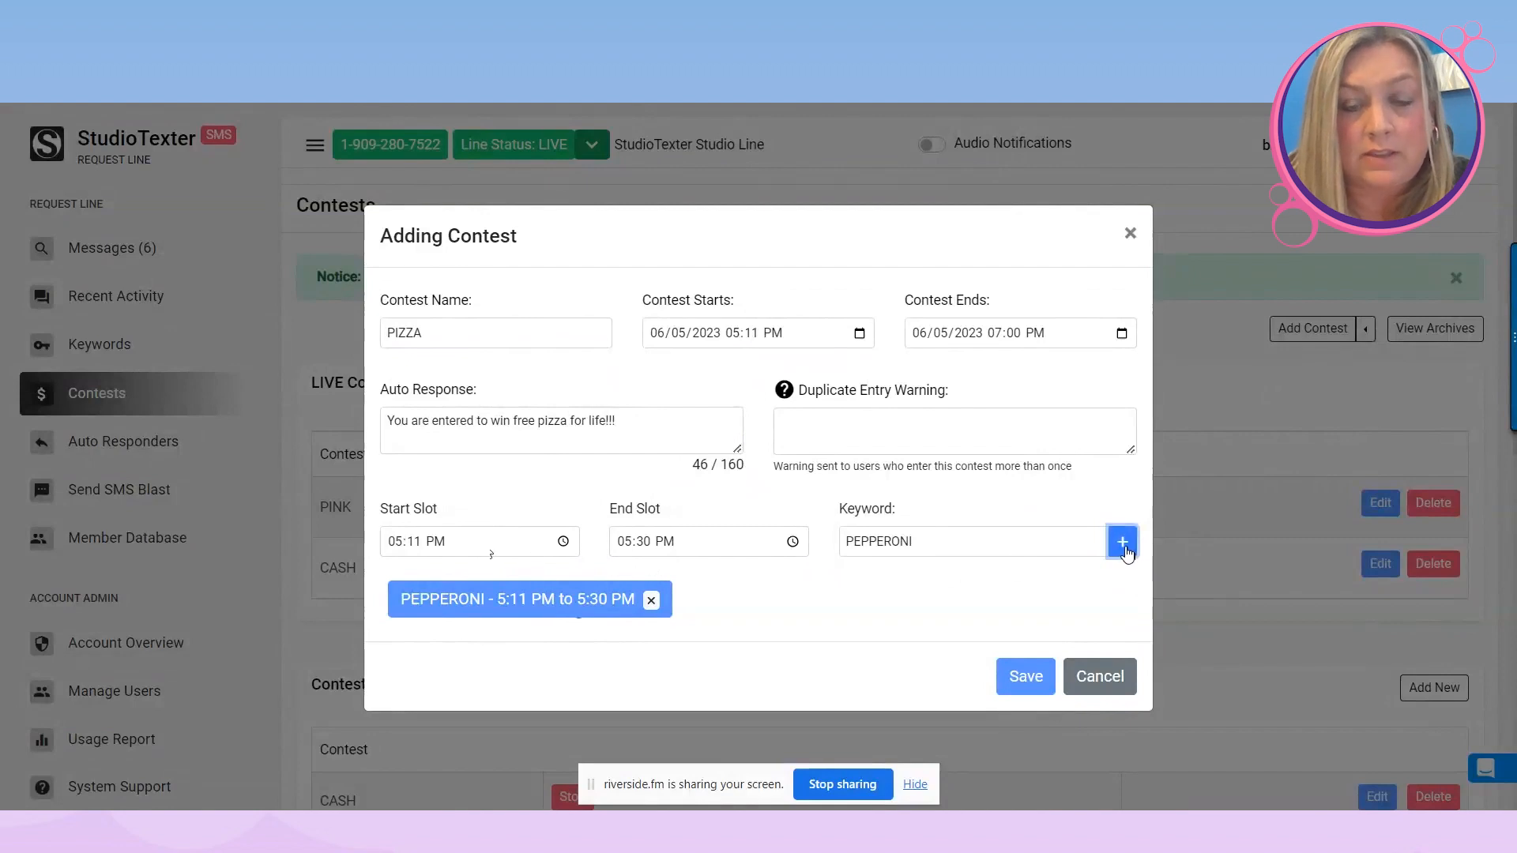
{"action": "left_click", "coordinate": [1123, 542]}
{"action": "left_click", "coordinate": [953, 602]}
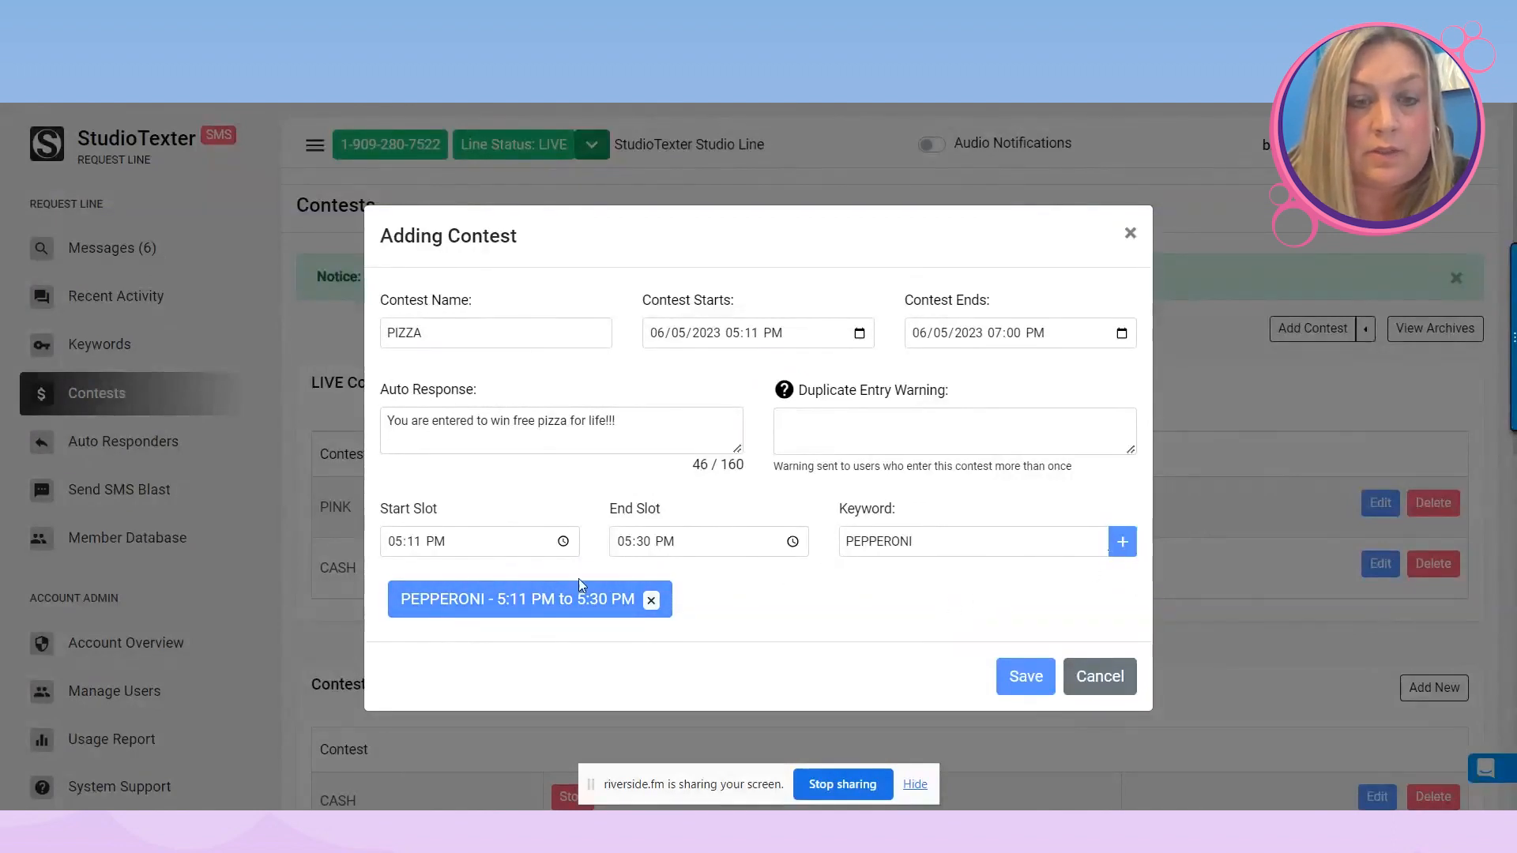
Add the keyword SAUSAGE to the PIZZA contest with a time slot from 05:30 PM to 06:00 PM.
{"action": "left_click", "coordinate": [400, 542]}
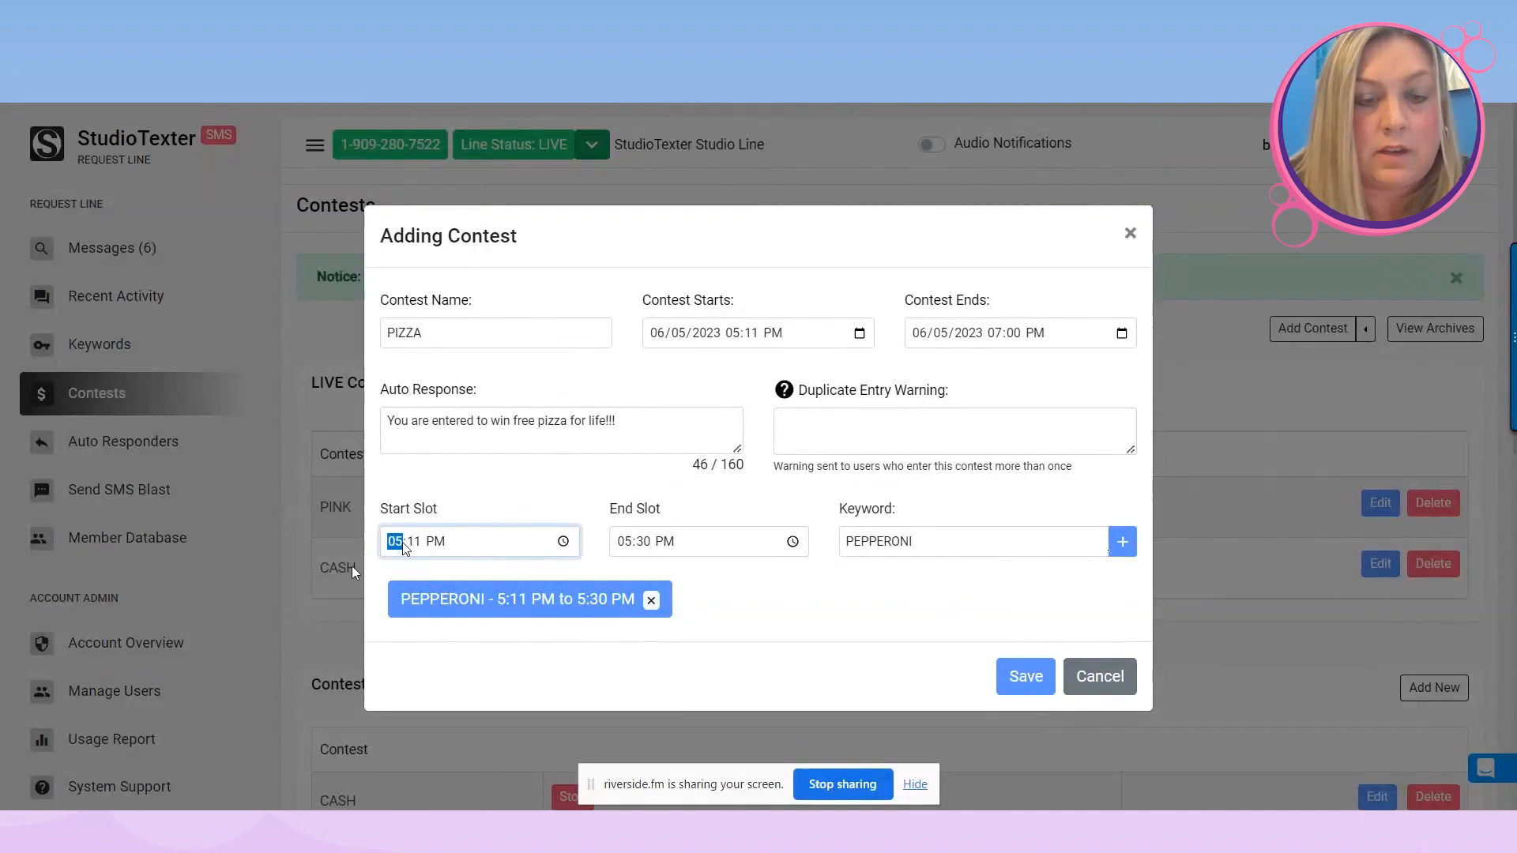
{"action": "type", "text": "0530"}
{"action": "key", "text": "Tab"}
{"action": "key", "text": "Tab"}
{"action": "type", "text": "06:00"}
{"action": "key", "text": "Tab"}
{"action": "key", "text": "Tab"}
{"action": "type", "text": "SAU"}
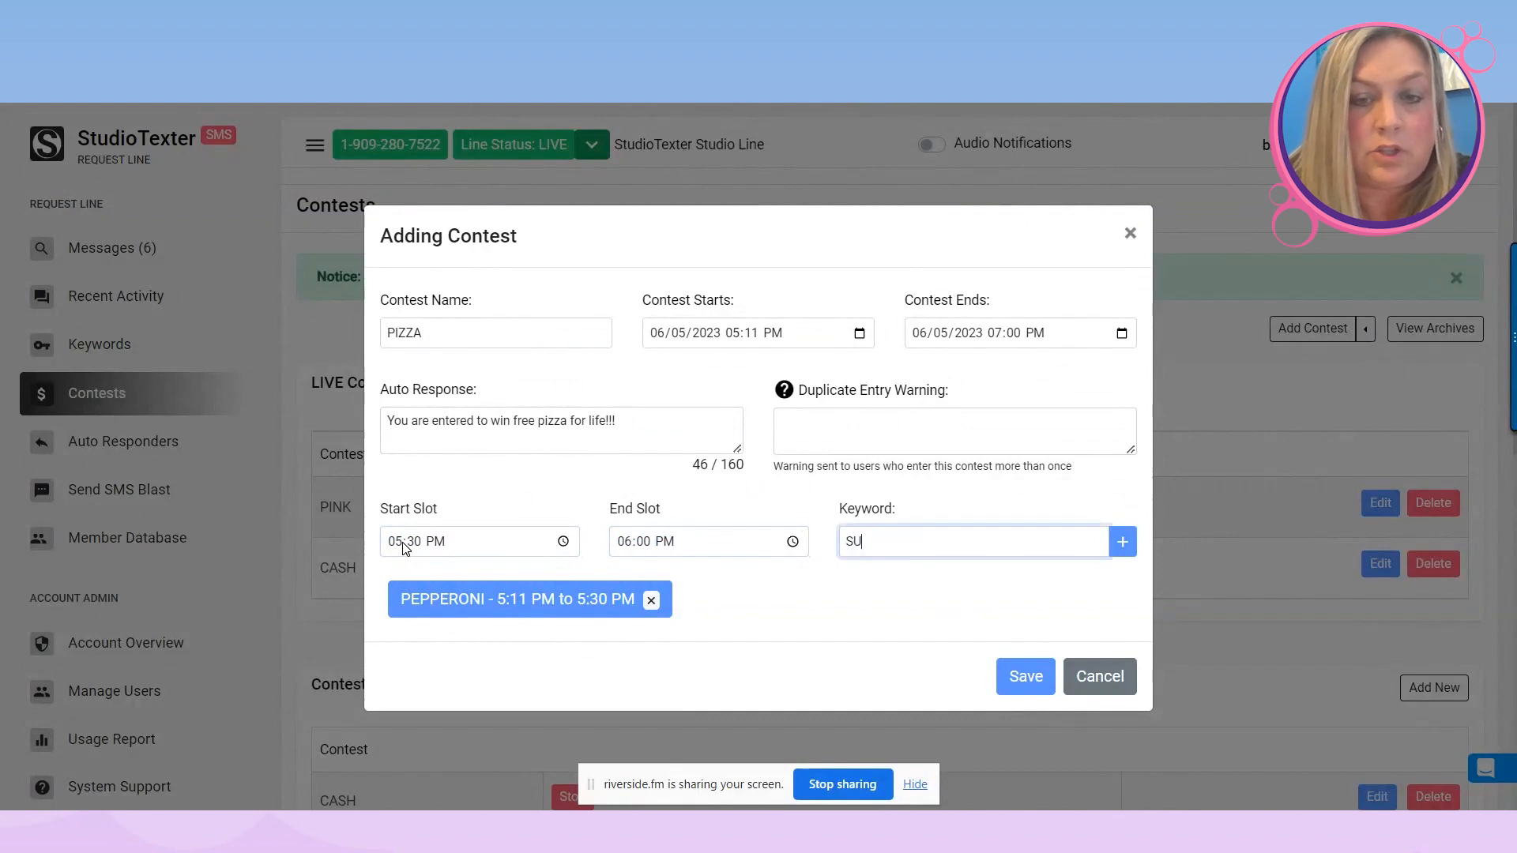
{"action": "type", "text": "SAG"}
{"action": "key", "text": "BackSpace"}
{"action": "key", "text": "BackSpace"}
{"action": "key", "text": "BackSpace"}
{"action": "key", "text": "BackSpace"}
{"action": "type", "text": "AUSAGE"}
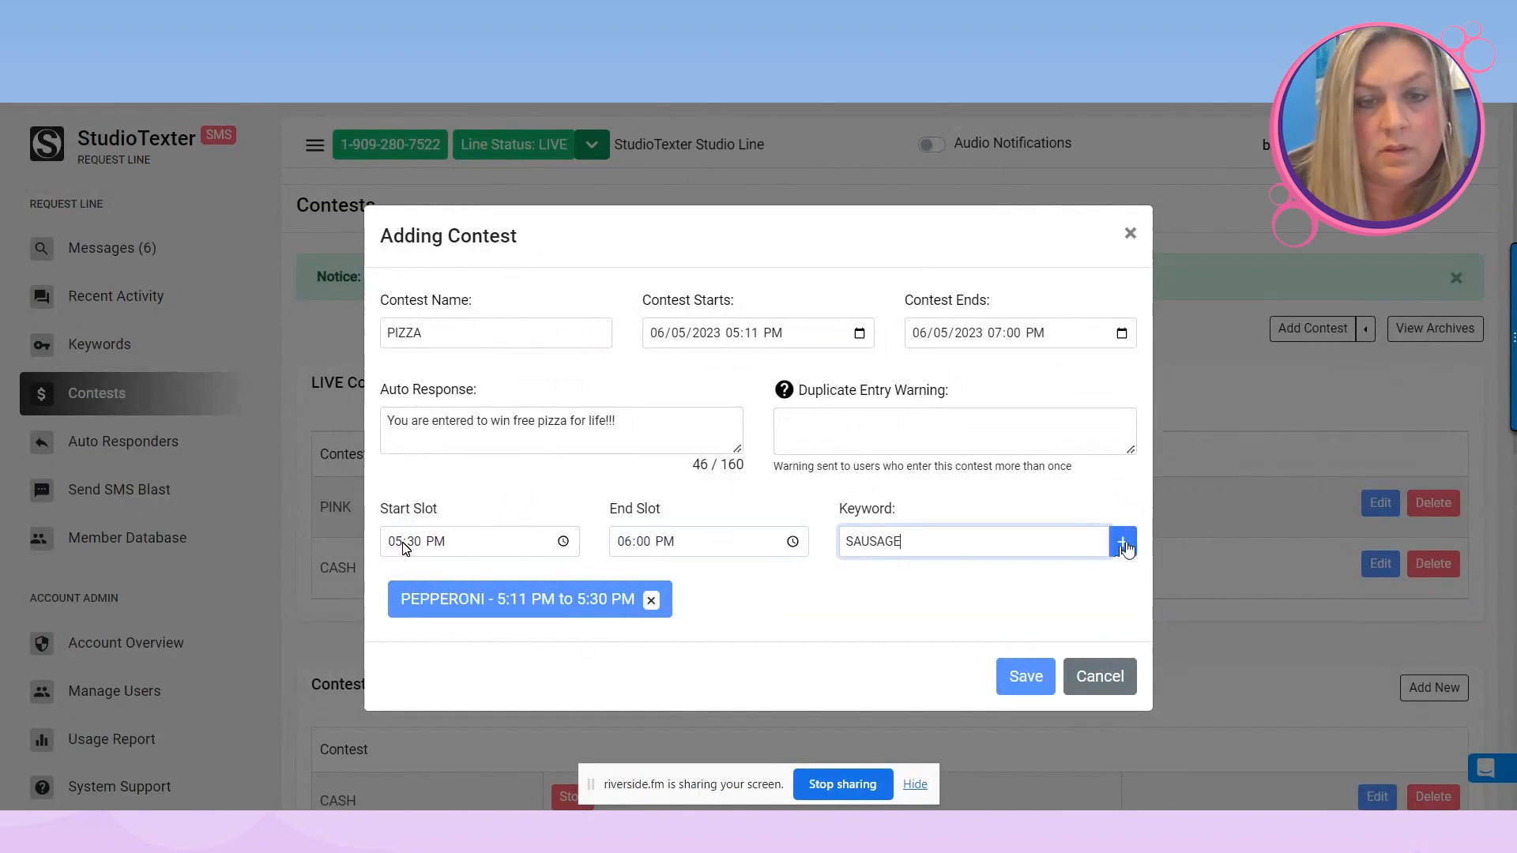
{"action": "left_click", "coordinate": [1122, 541]}
Add the keyword MUSHROOM to the PIZZA contest with a time slot from 06:00 PM to 07:00 PM.
{"action": "left_click", "coordinate": [399, 553]}
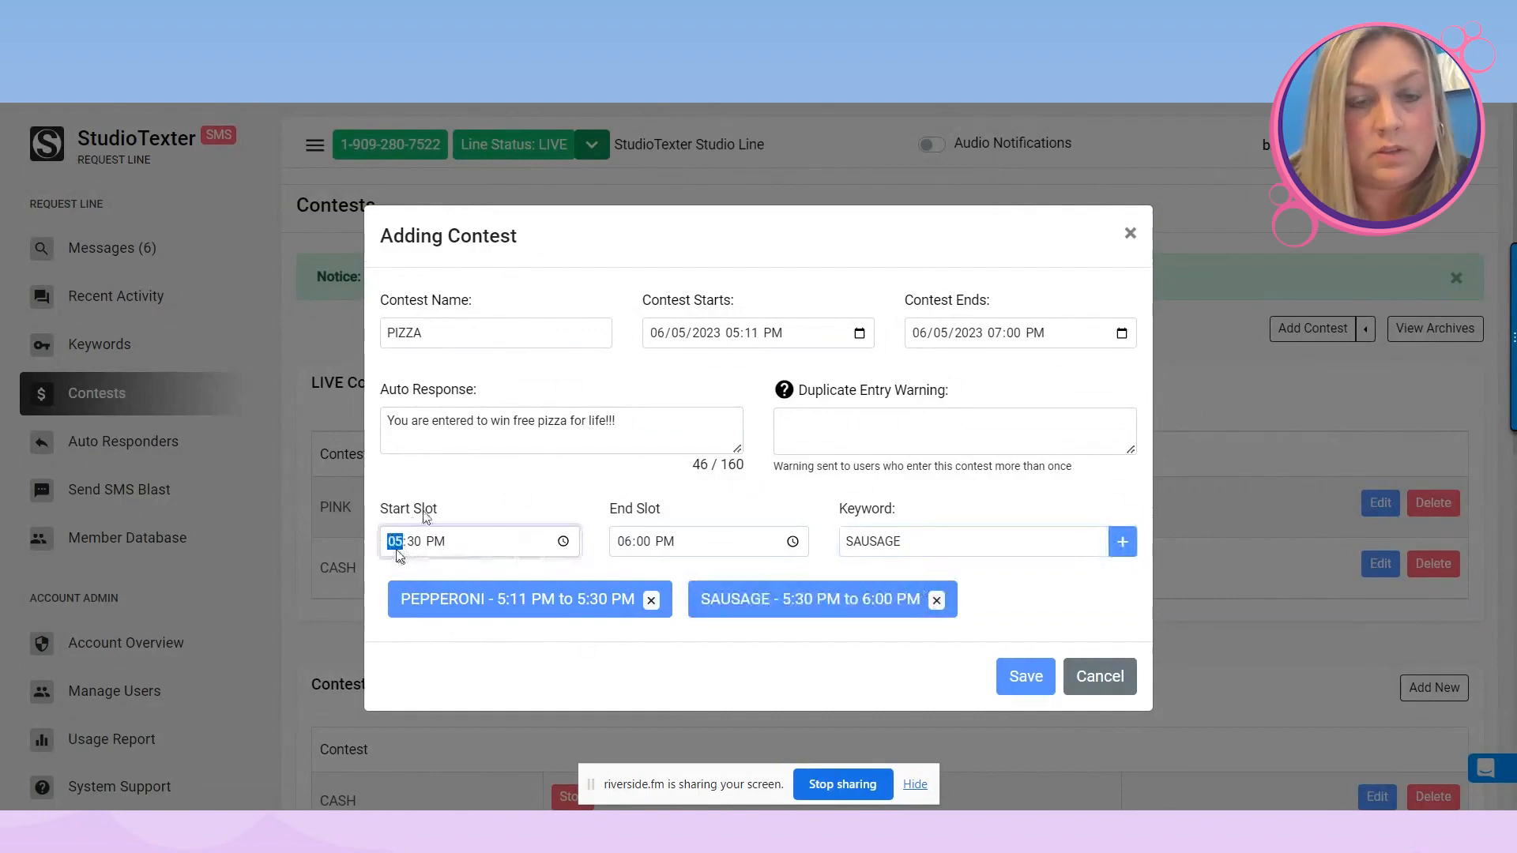
{"action": "type", "text": "6:00"}
{"action": "key", "text": "Tab"}
{"action": "type", "text": "7:"}
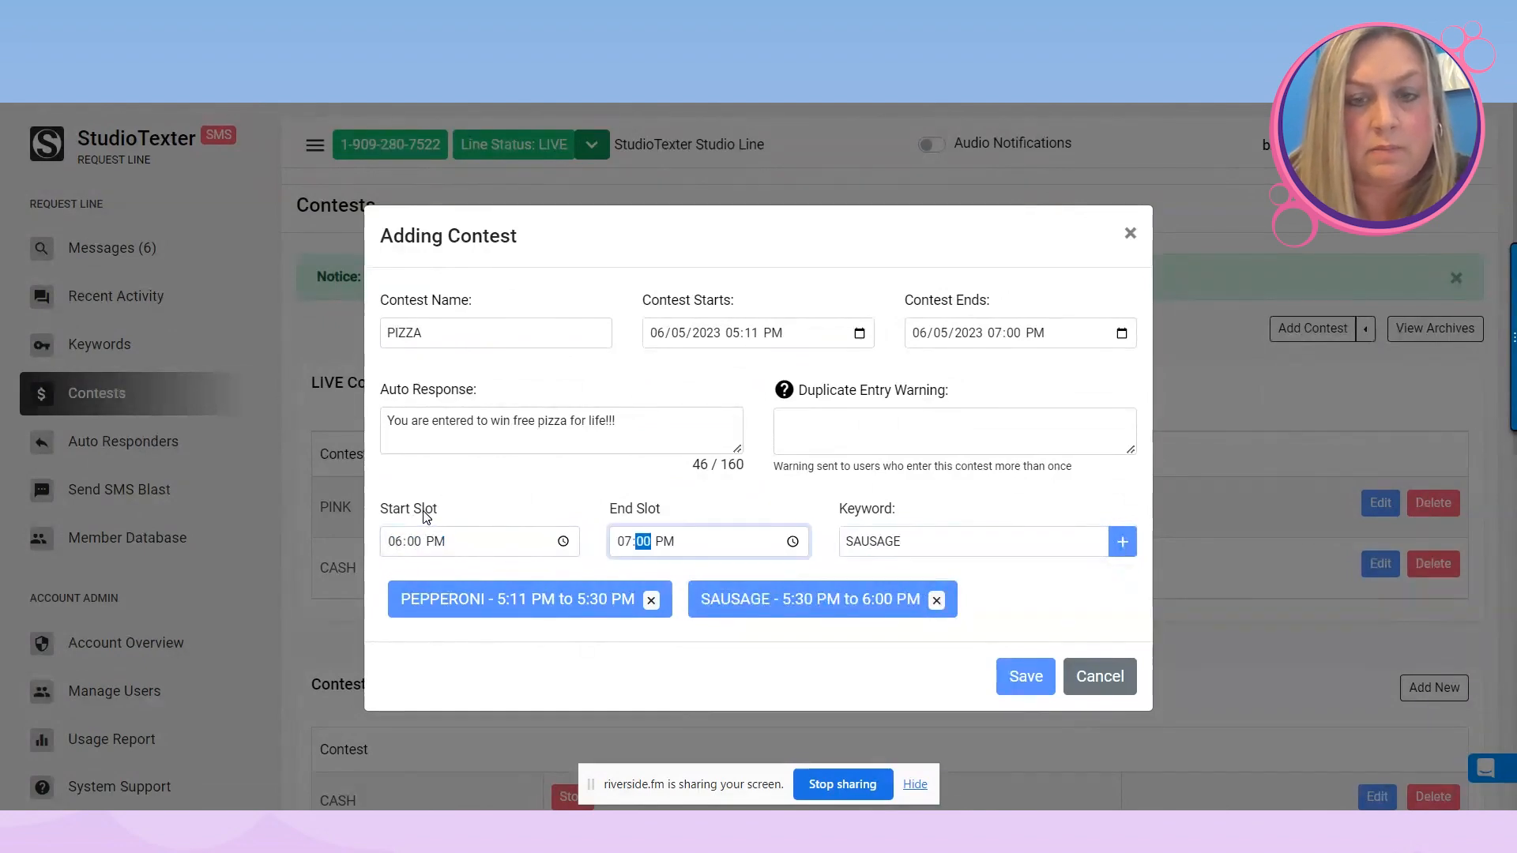
{"action": "type", "text": "00"}
{"action": "key", "text": "Tab"}
{"action": "type", "text": "MUSHROOM"}
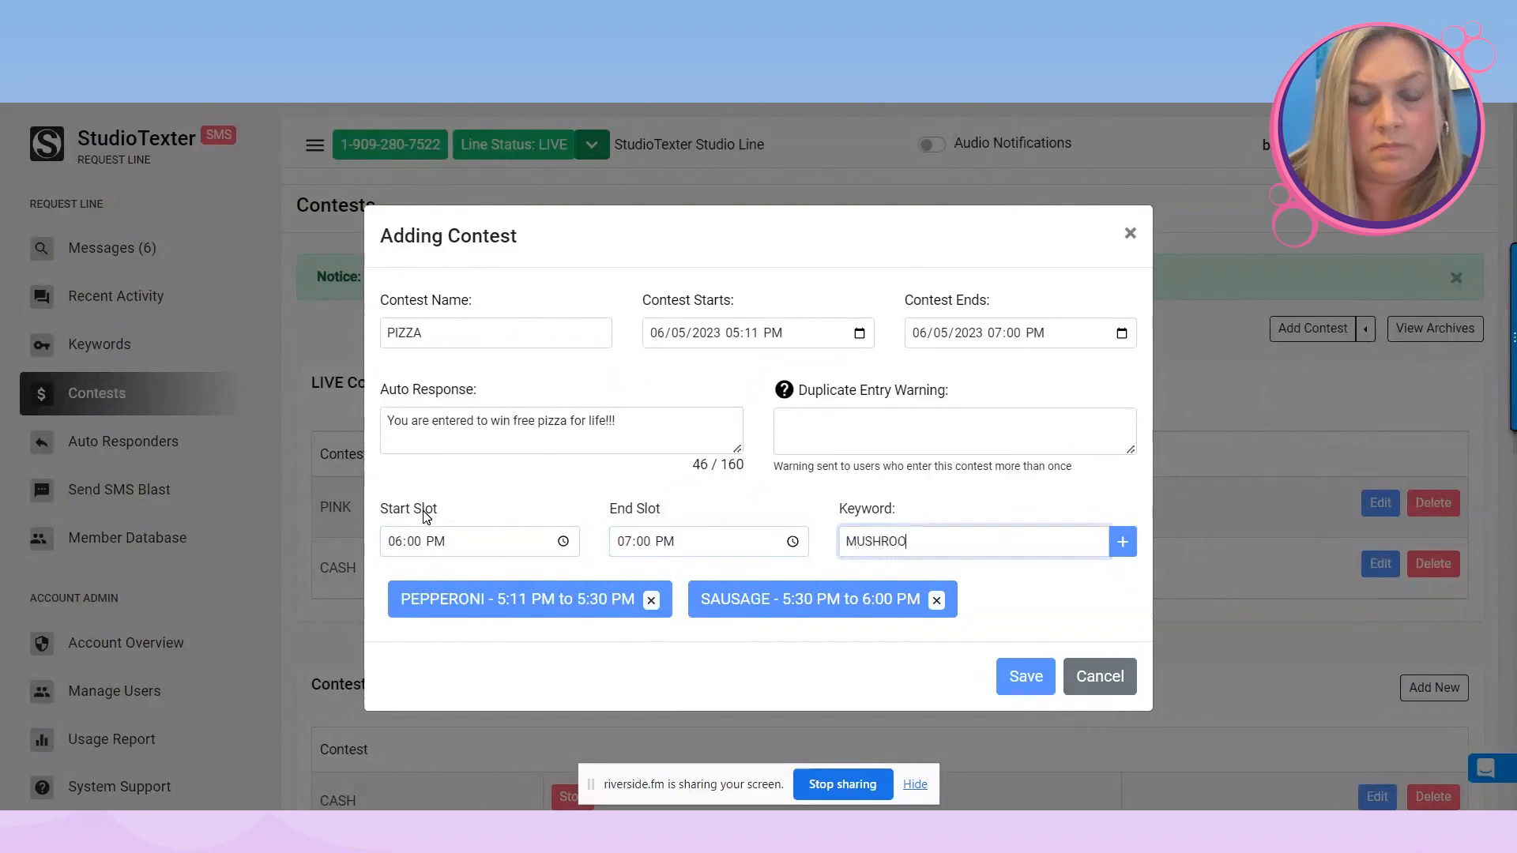
{"action": "left_click", "coordinate": [1122, 542]}
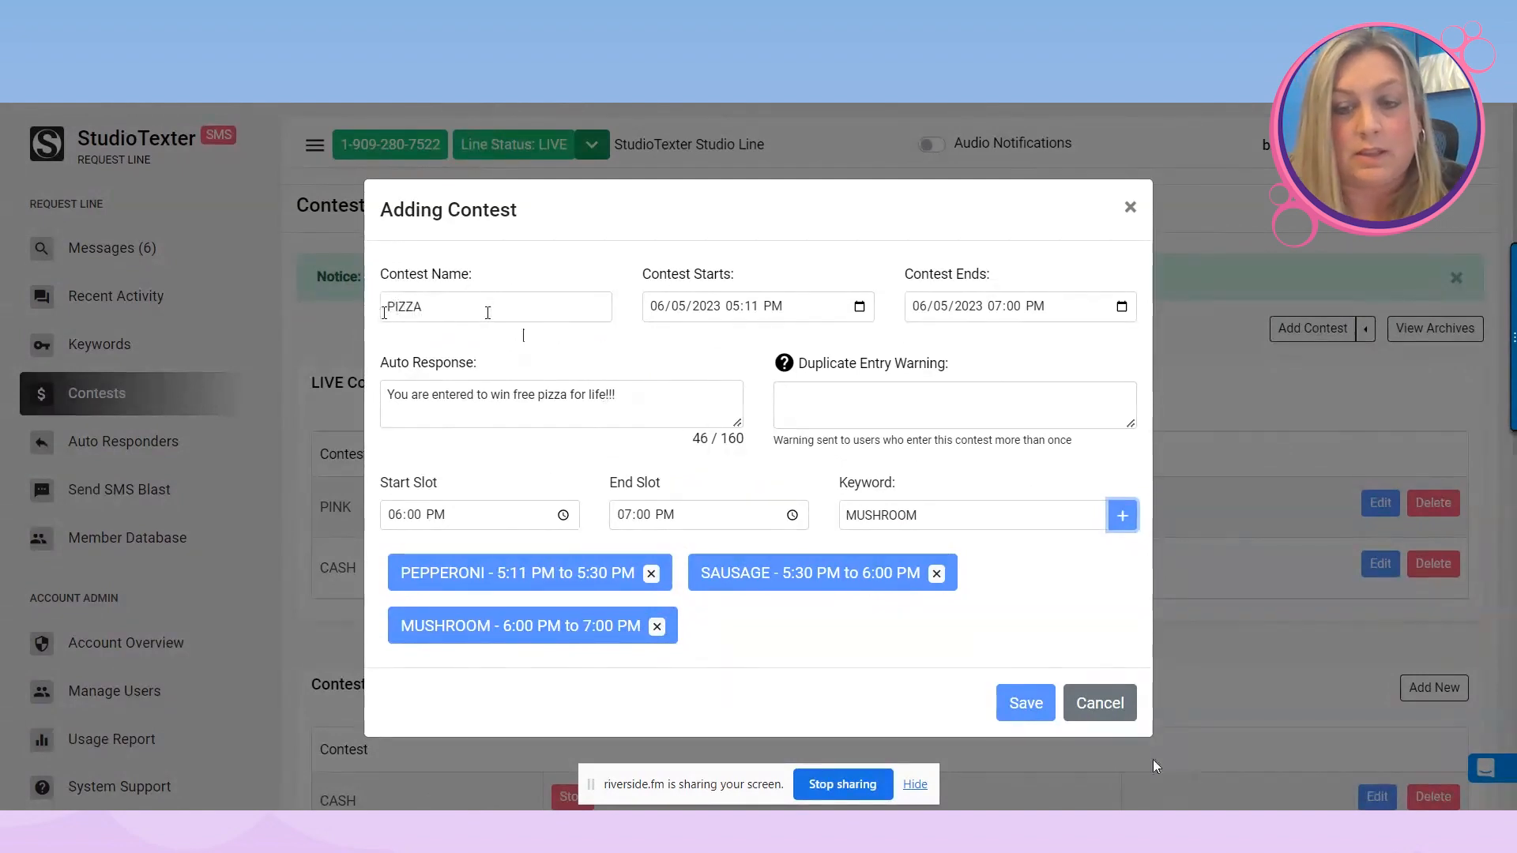
Save the PIZZA contest and review it among the live contests.
{"action": "left_click", "coordinate": [1024, 702]}
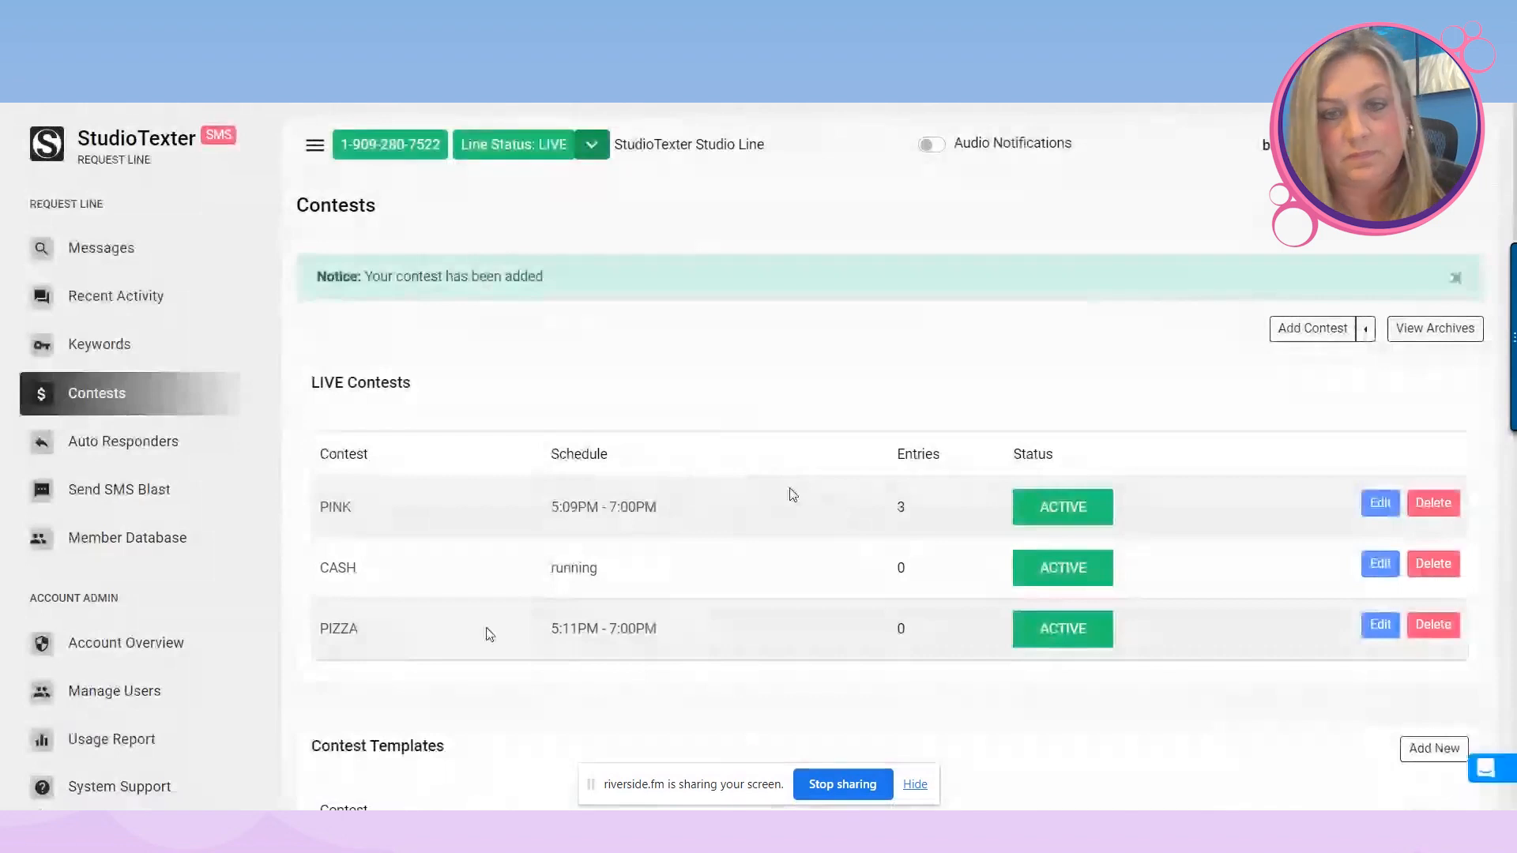
{"action": "scroll", "coordinate": [792, 495], "scroll_direction": "down", "scroll_amount": 3}
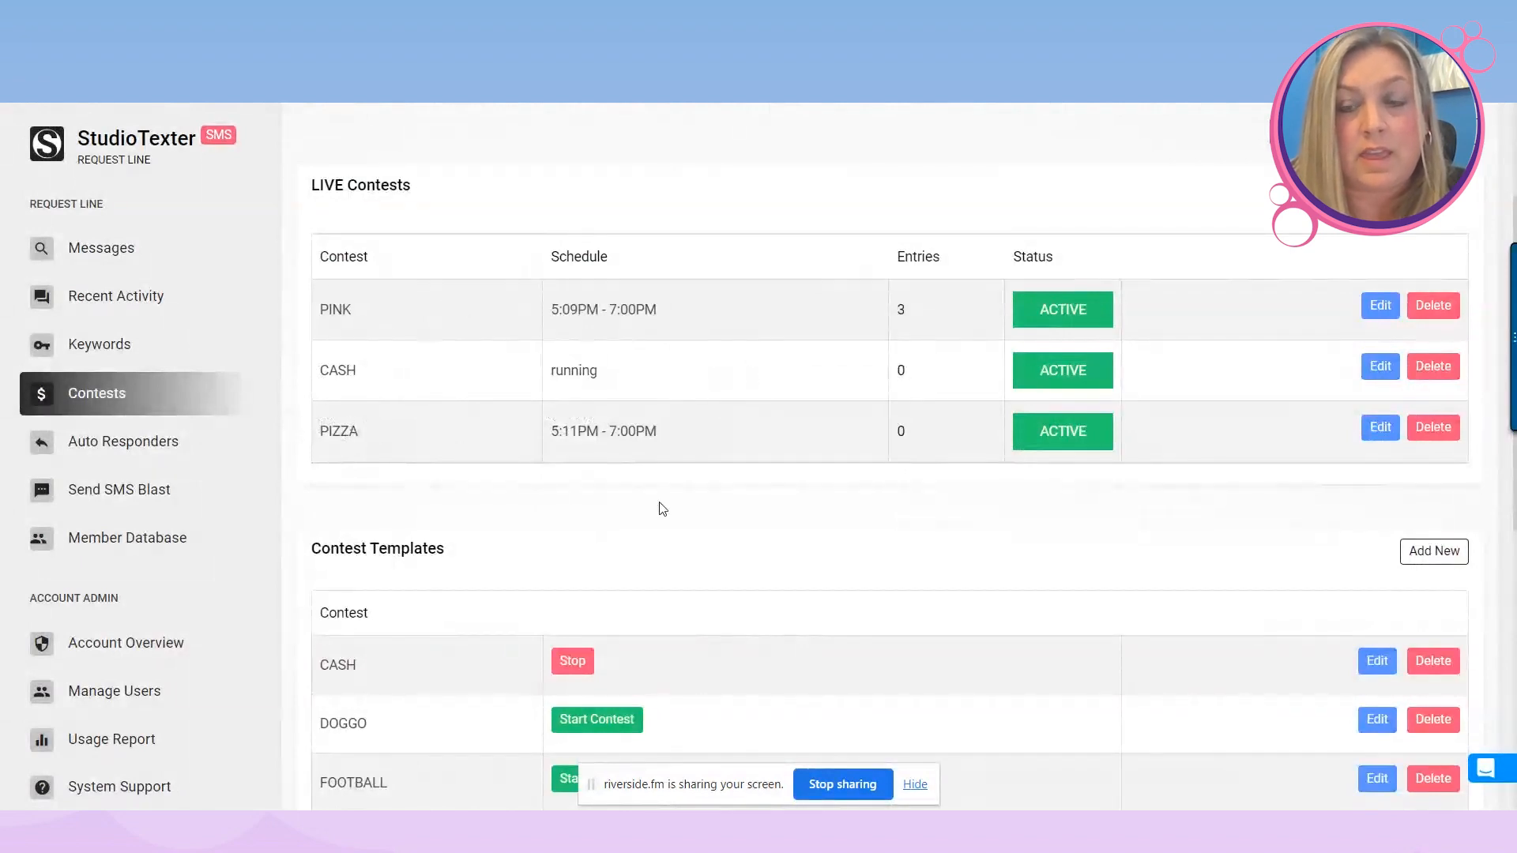
{"action": "scroll", "coordinate": [987, 530], "scroll_direction": "up", "scroll_amount": 1}
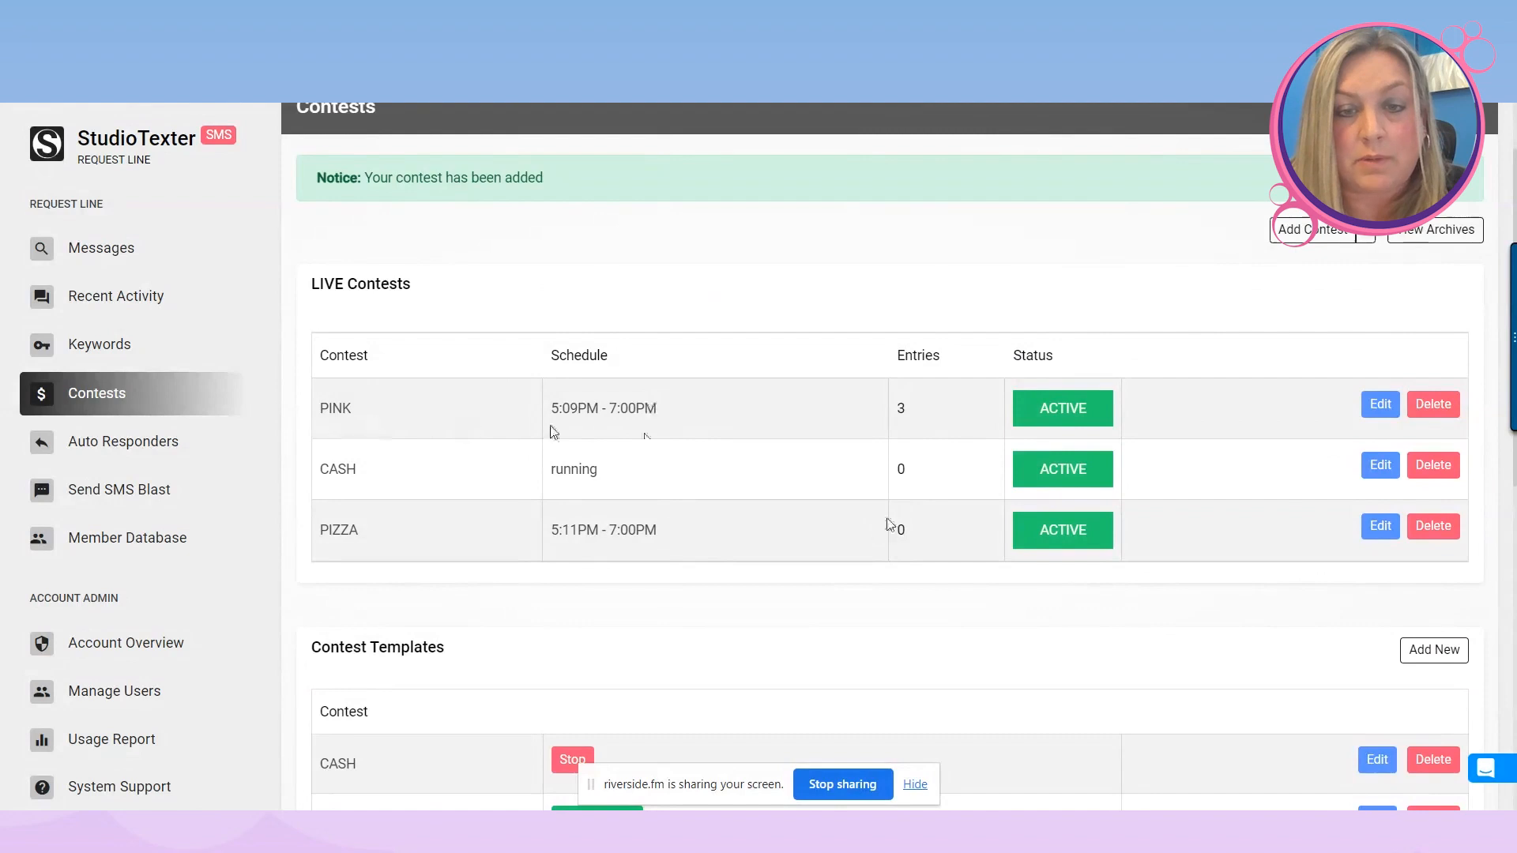
Set the end time of the PINK contest and of the PIZZA contest to 05:13 PM, saving both.
{"action": "left_click", "coordinate": [1383, 405]}
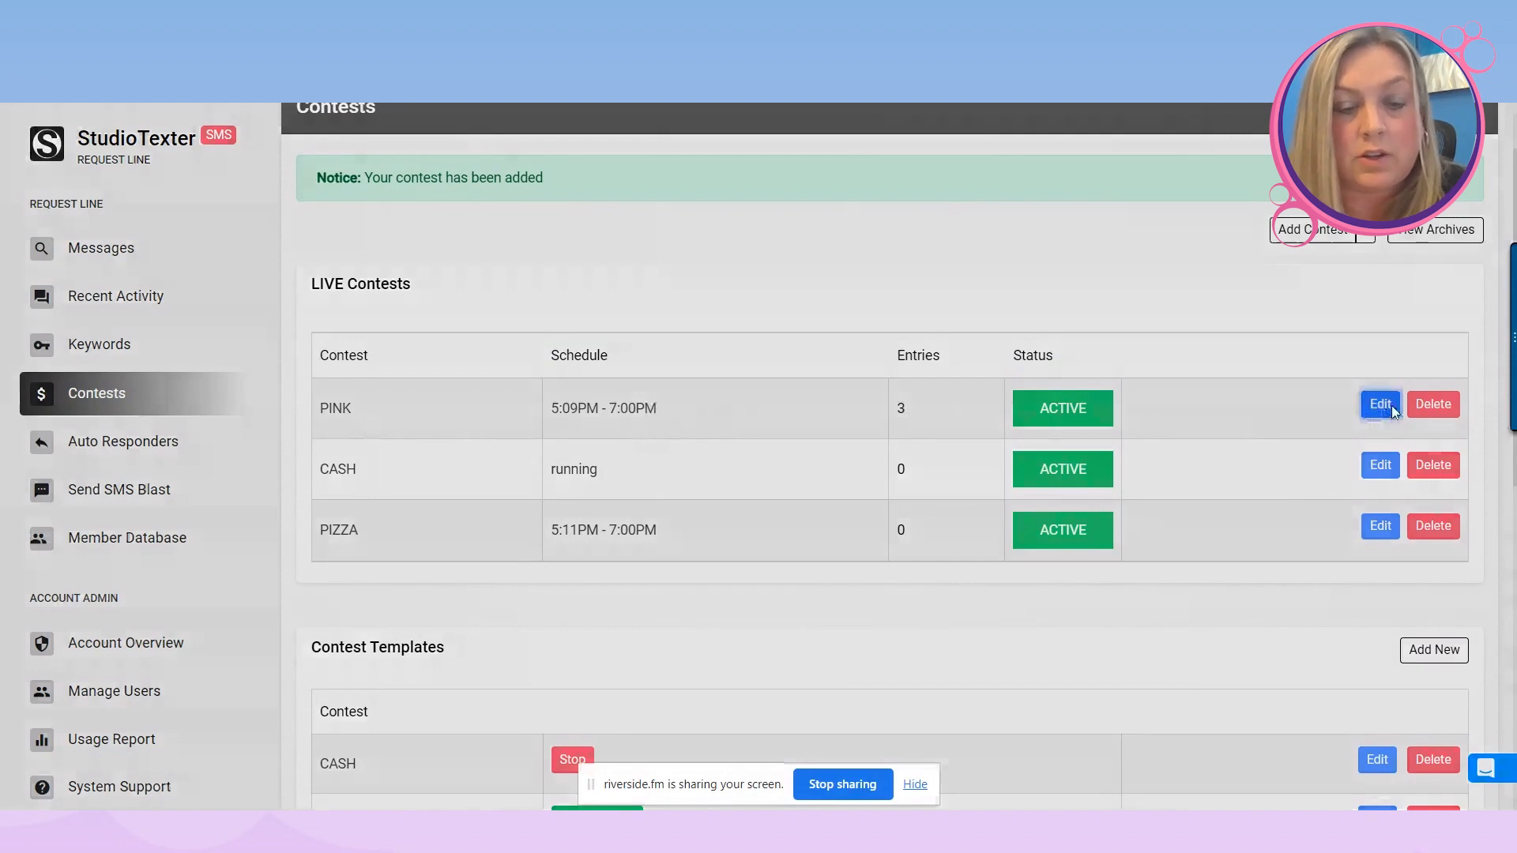
{"action": "left_click", "coordinate": [651, 643]}
{"action": "type", "text": "513"}
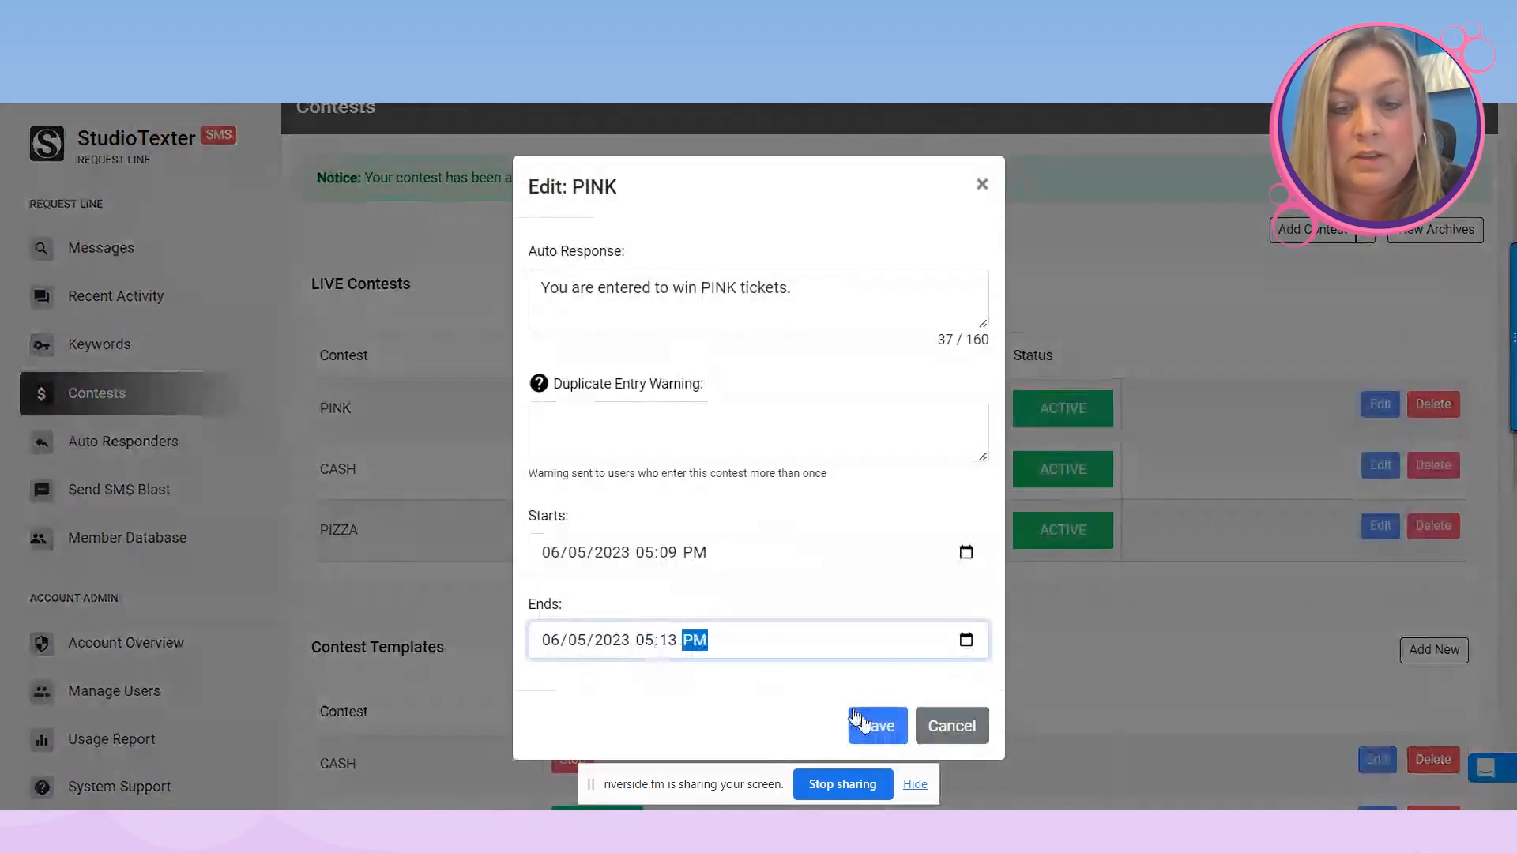
{"action": "left_click", "coordinate": [857, 721]}
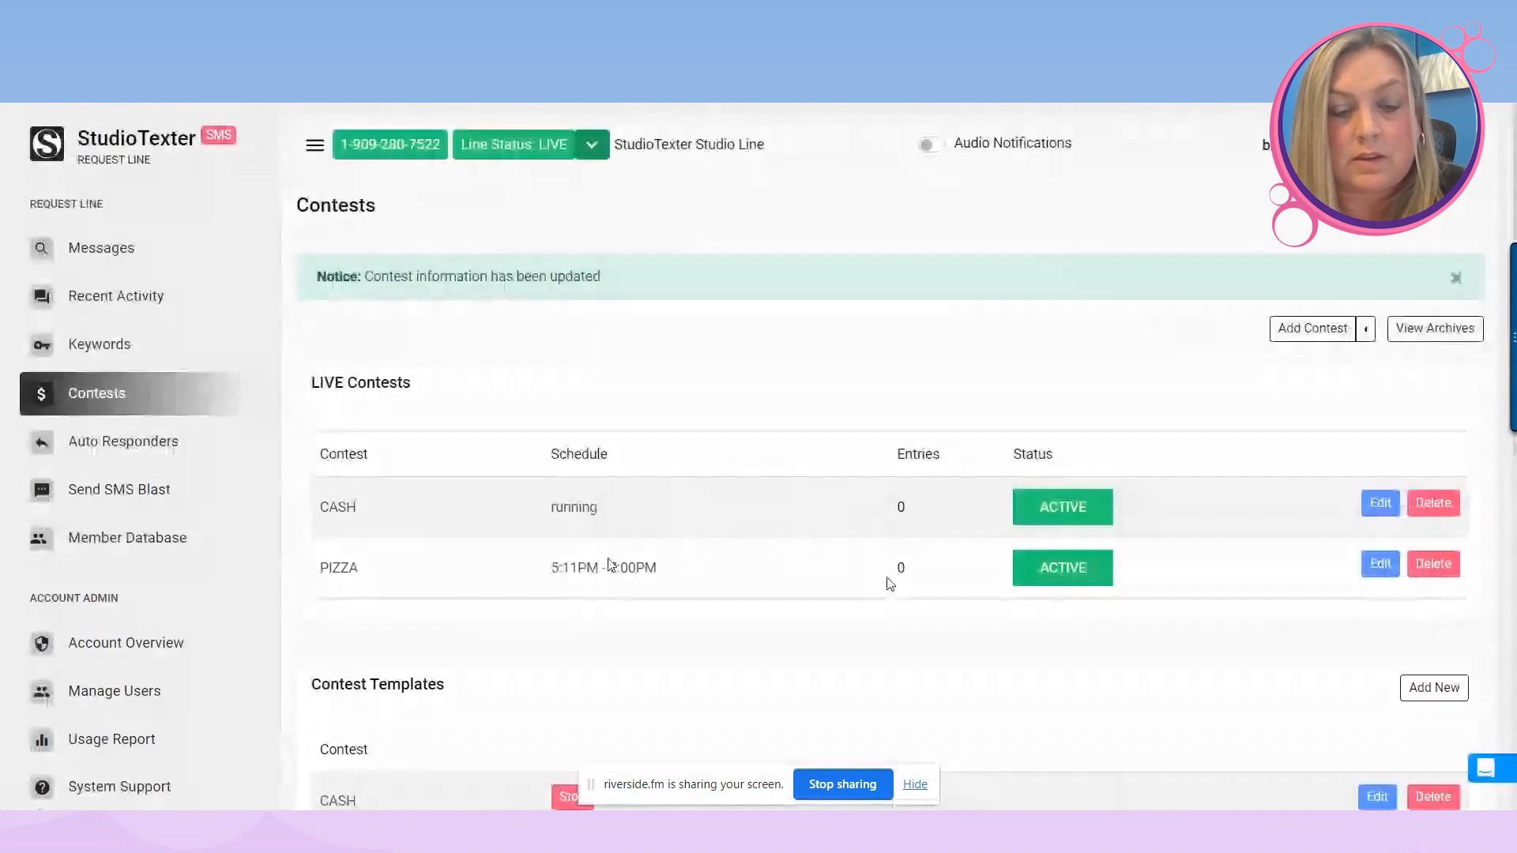
{"action": "left_click", "coordinate": [1380, 564]}
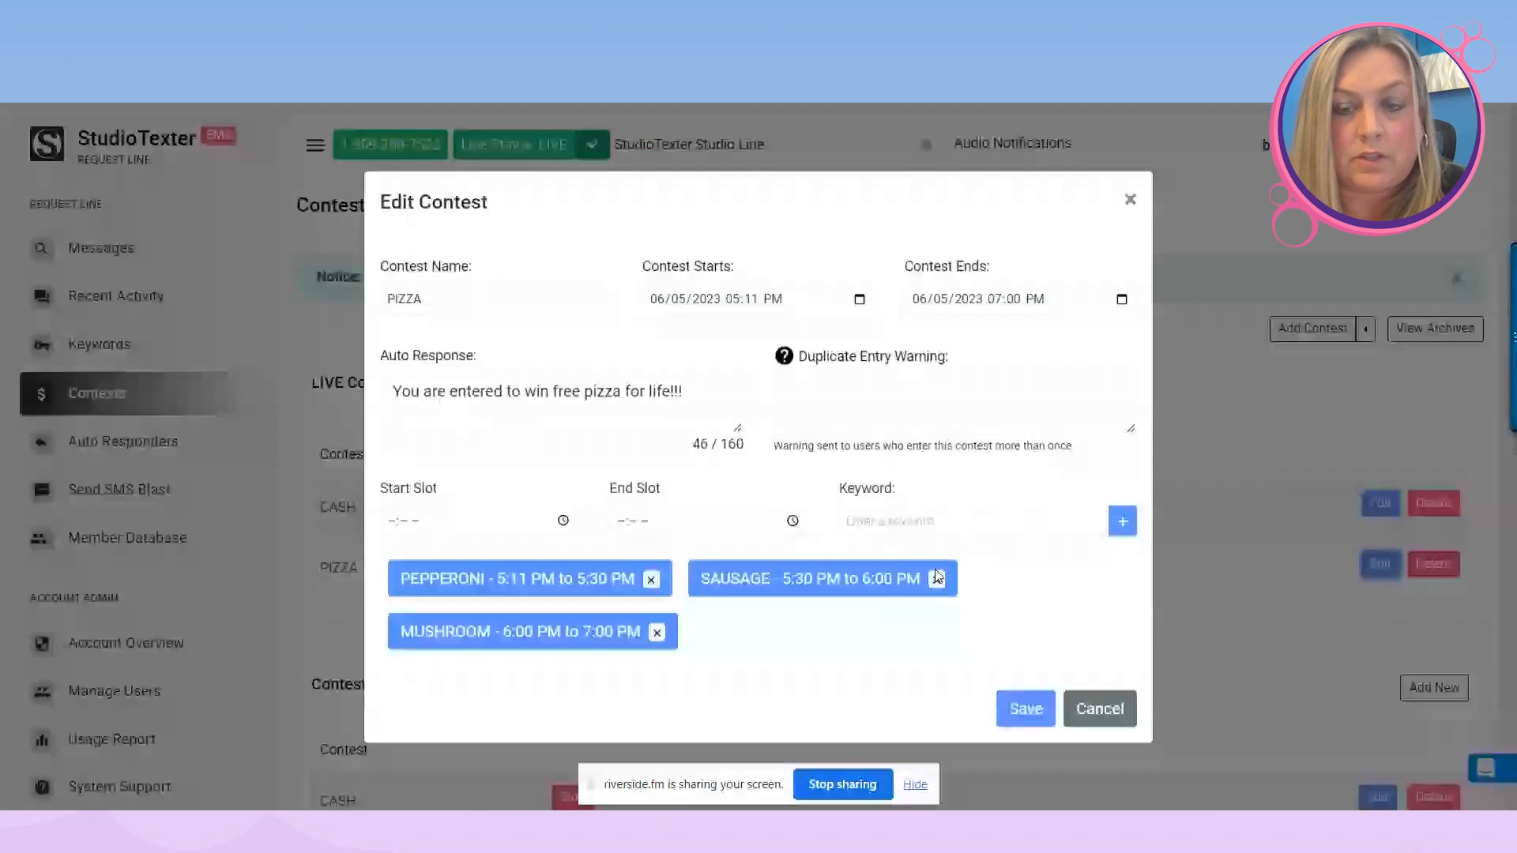
{"action": "left_click", "coordinate": [1023, 709]}
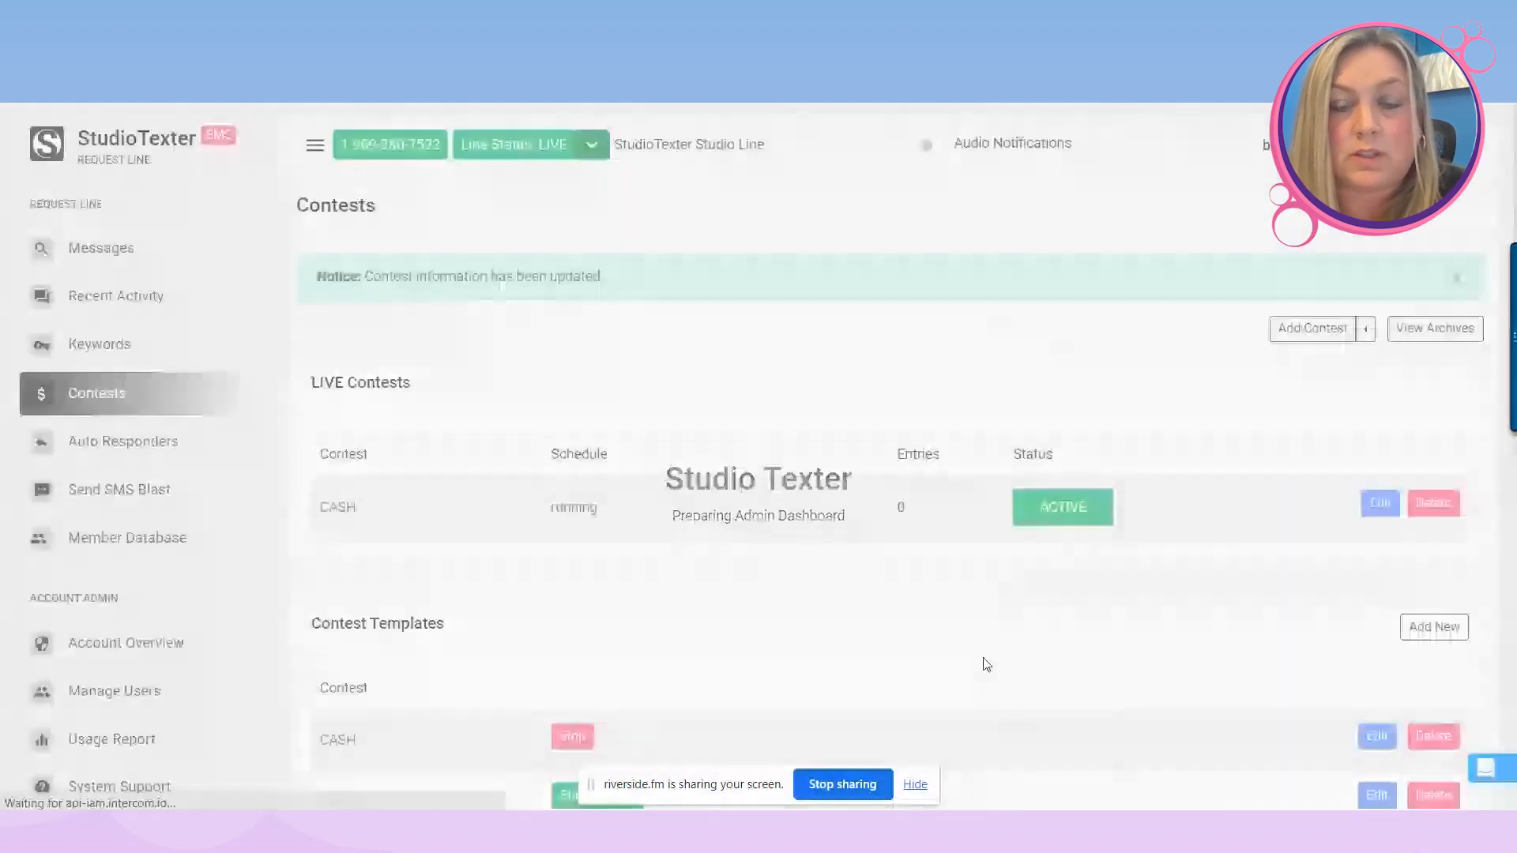
Stop the running CASH contest from its template and confirm ending it.
{"action": "scroll", "coordinate": [751, 467], "scroll_direction": "down", "scroll_amount": 3}
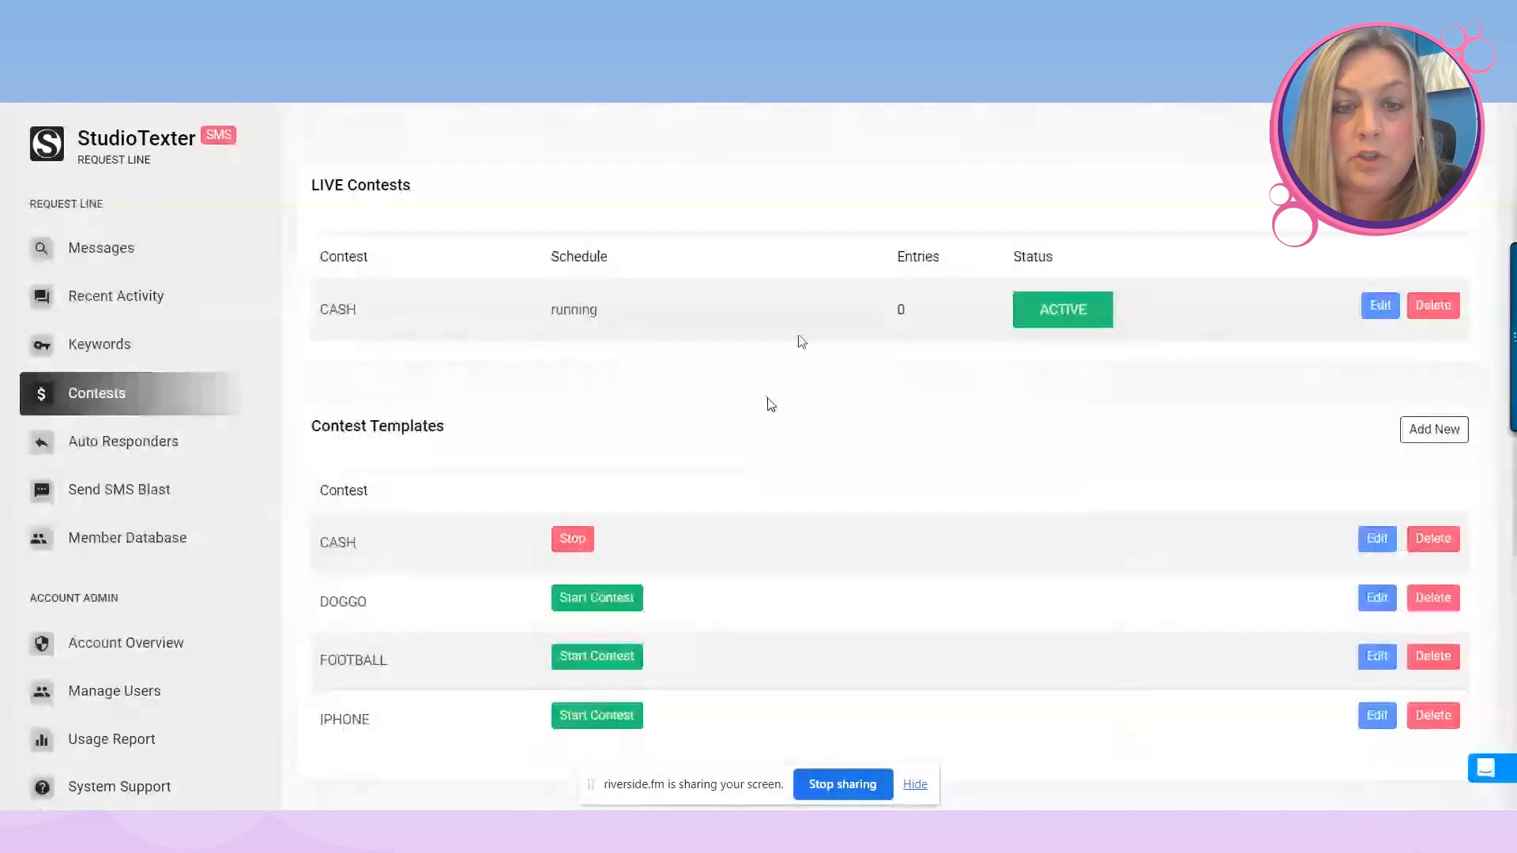
{"action": "left_click", "coordinate": [574, 544]}
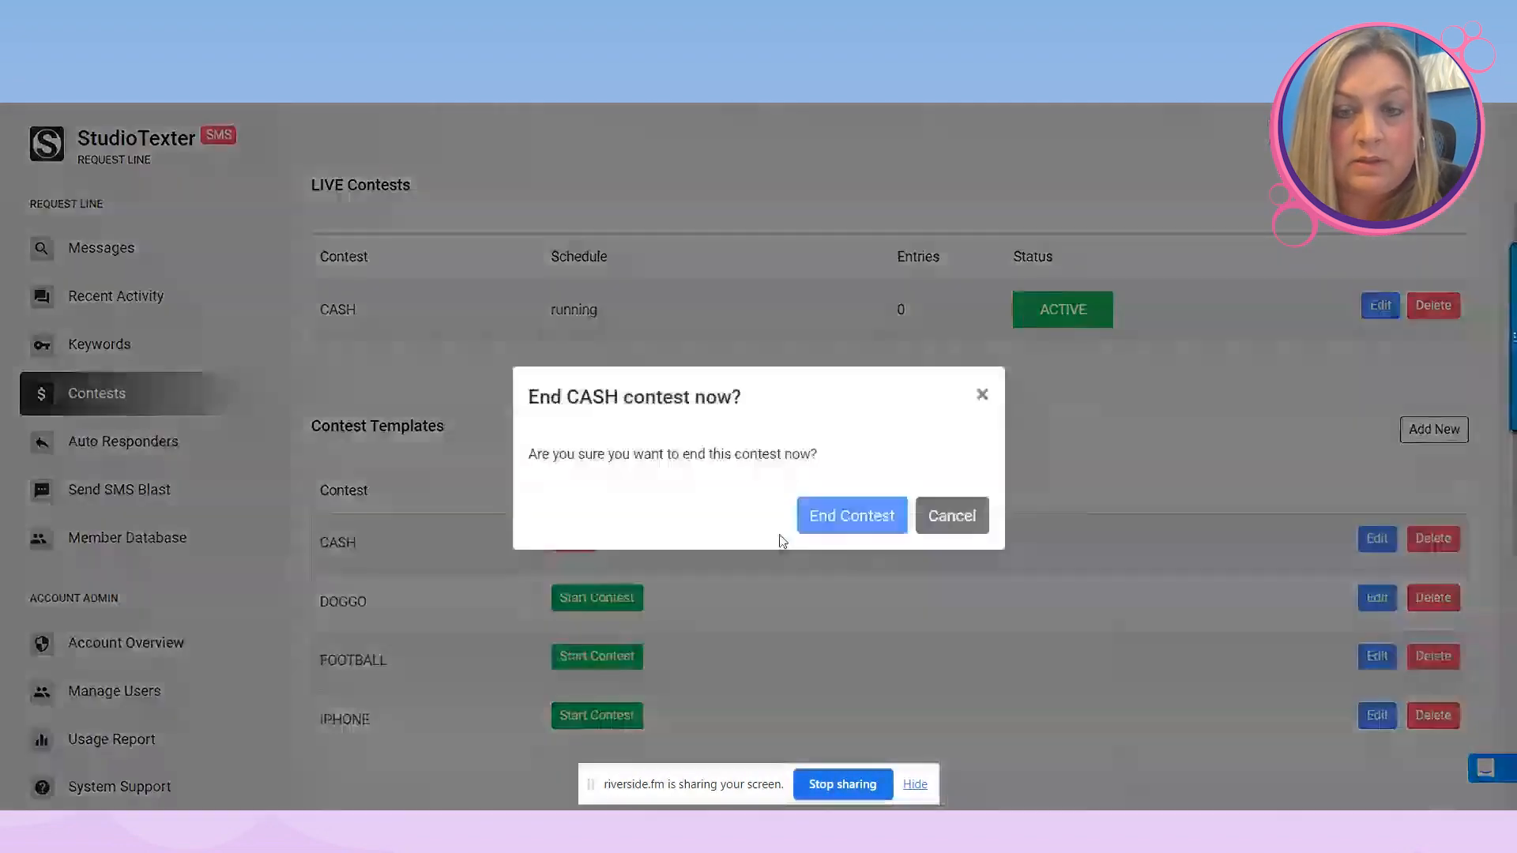
{"action": "left_click", "coordinate": [845, 521]}
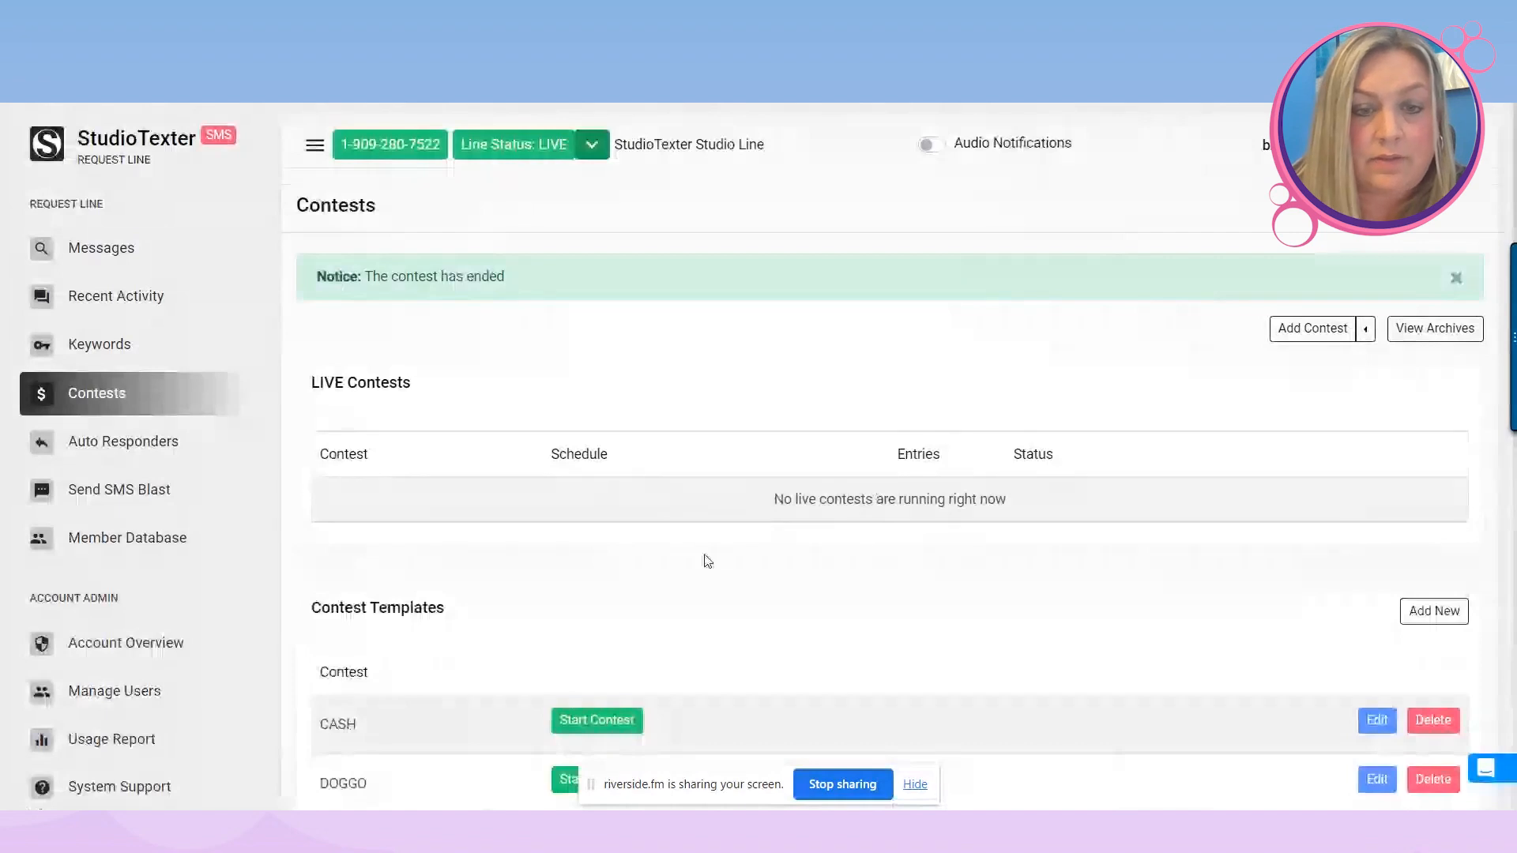
Pick two winners for today's ended PINK contest without ignoring any contestants.
{"action": "scroll", "coordinate": [915, 343], "scroll_direction": "down", "scroll_amount": 6}
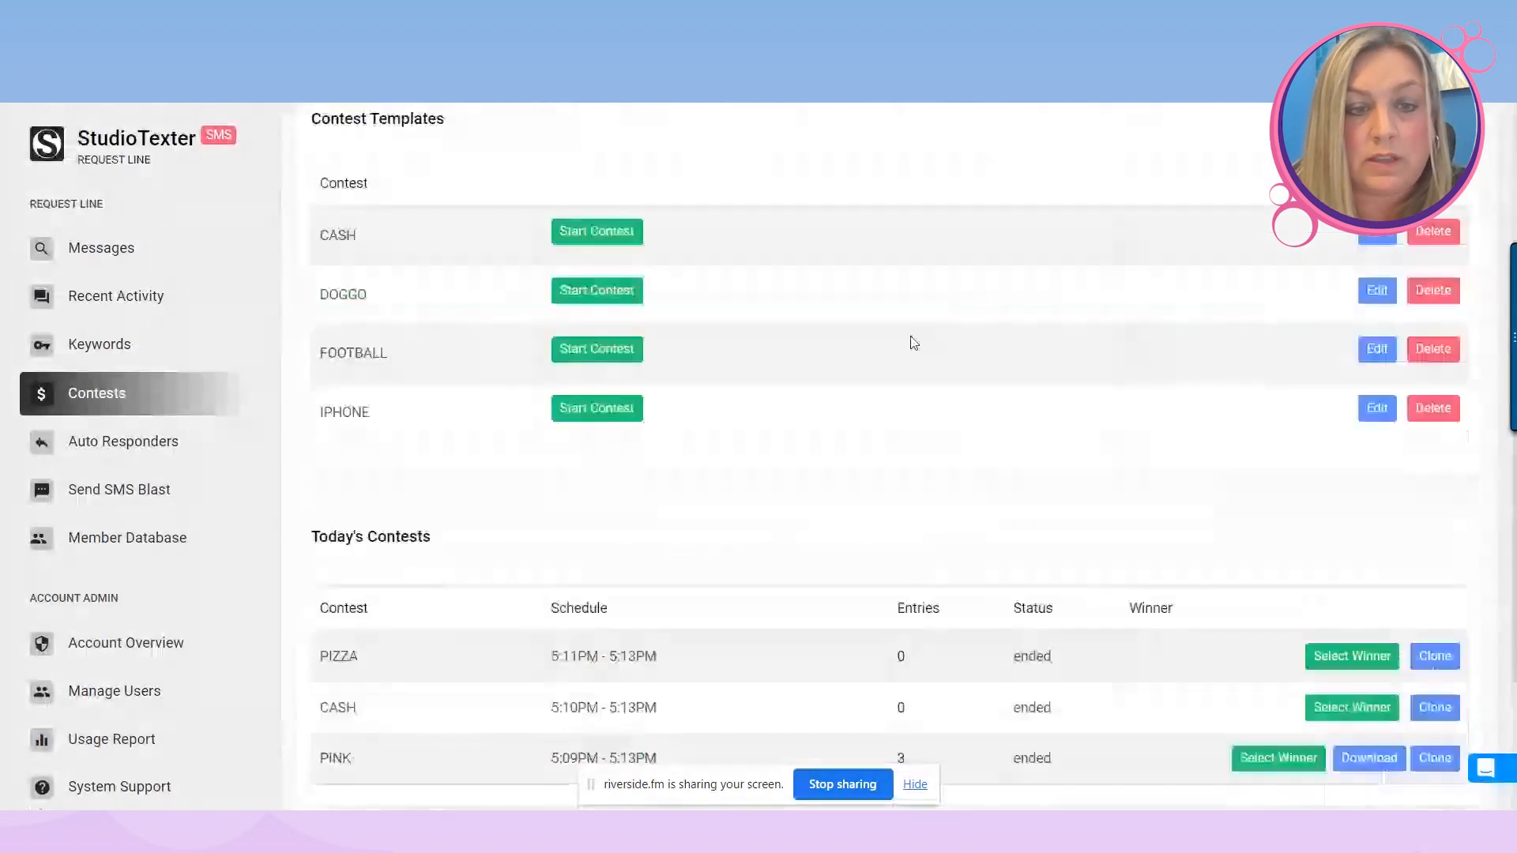
{"action": "scroll", "coordinate": [915, 343], "scroll_direction": "down", "scroll_amount": 3}
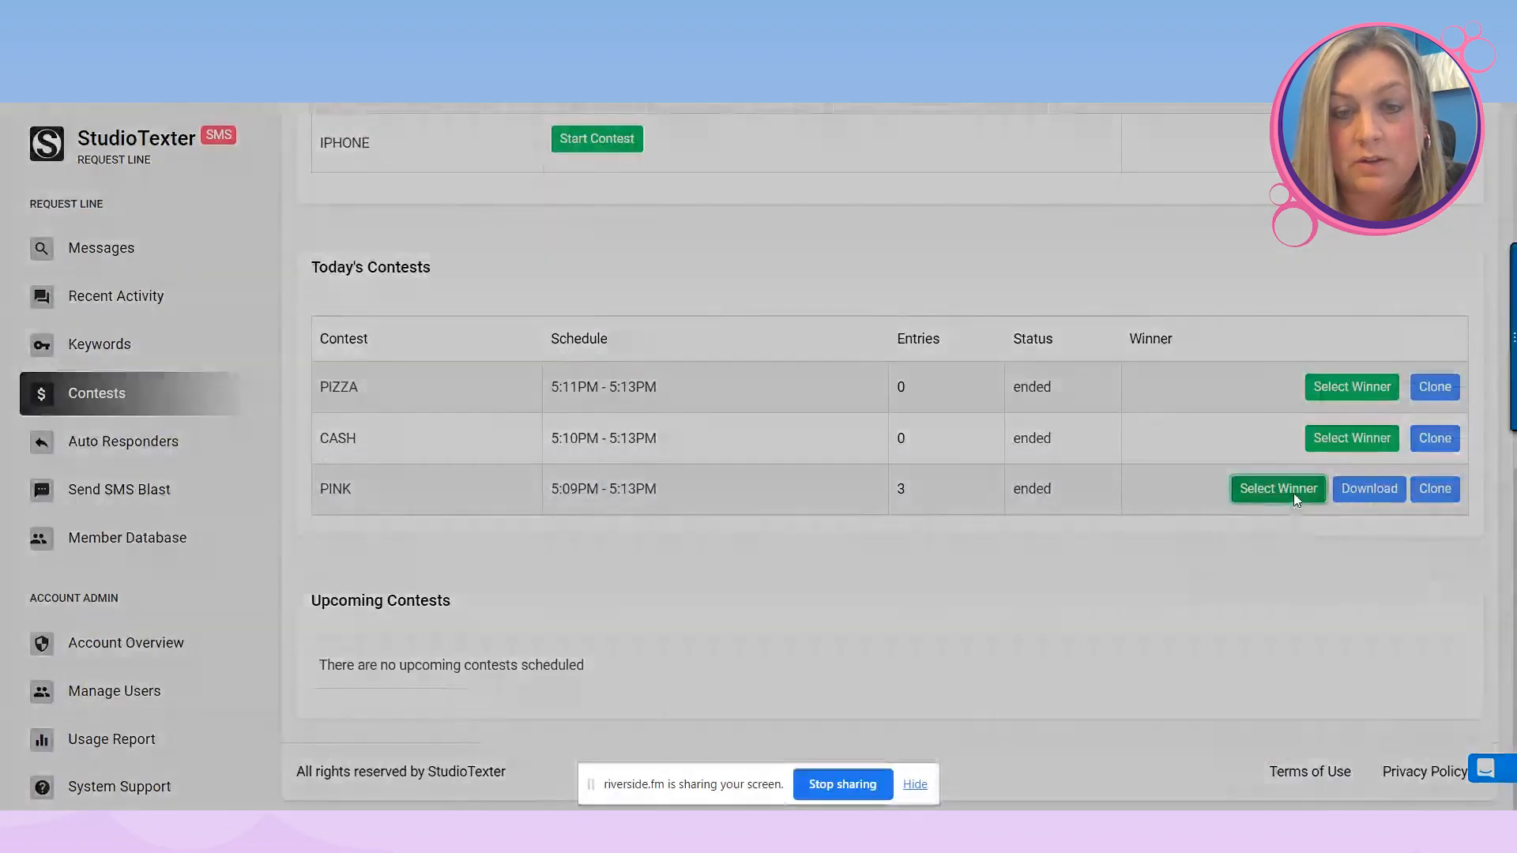
{"action": "left_click", "coordinate": [1294, 496]}
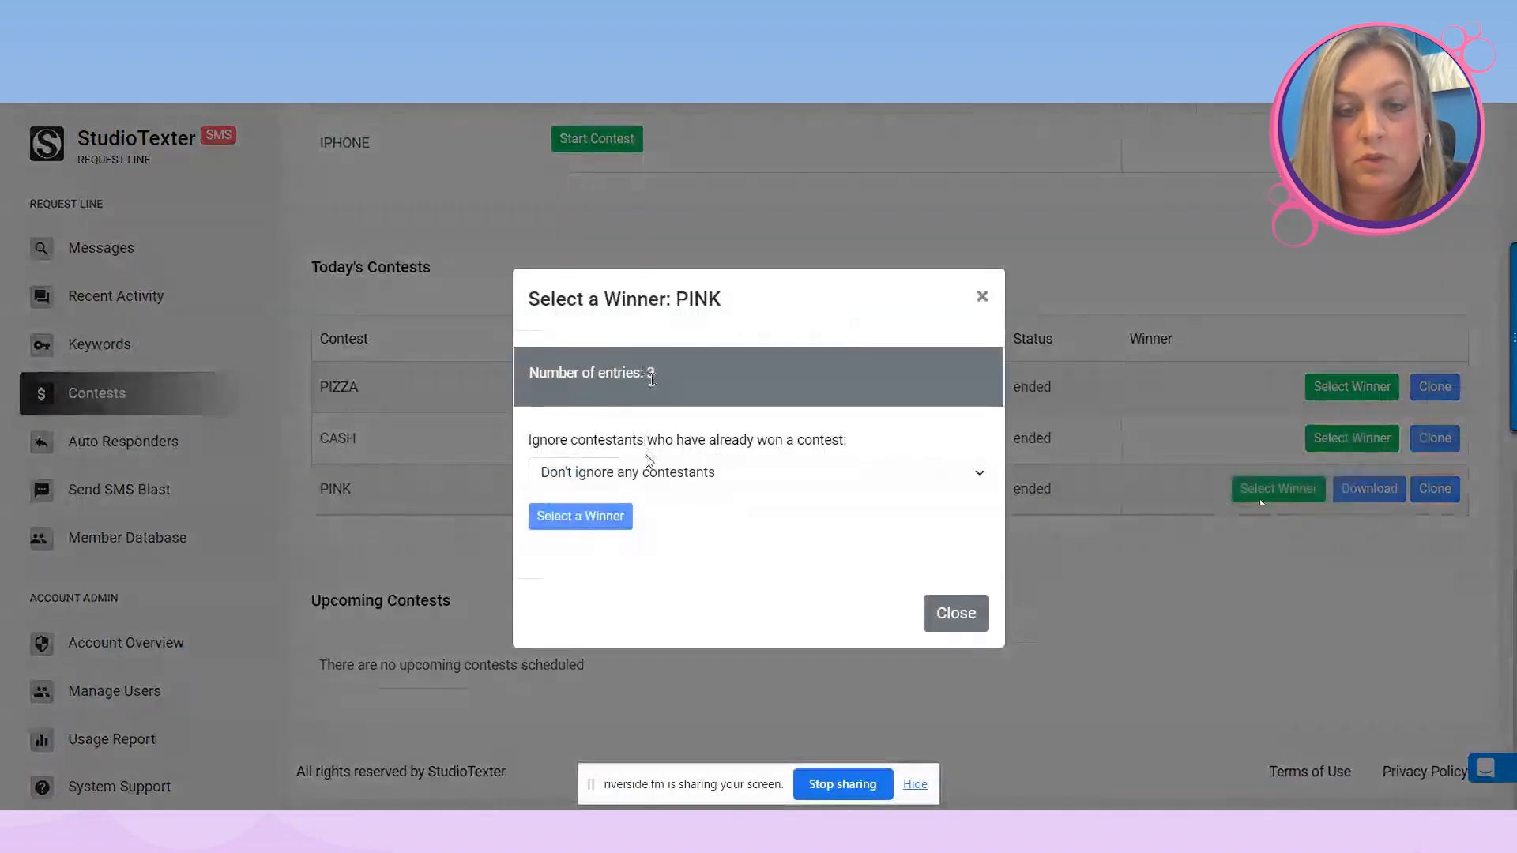
{"action": "left_click", "coordinate": [644, 474]}
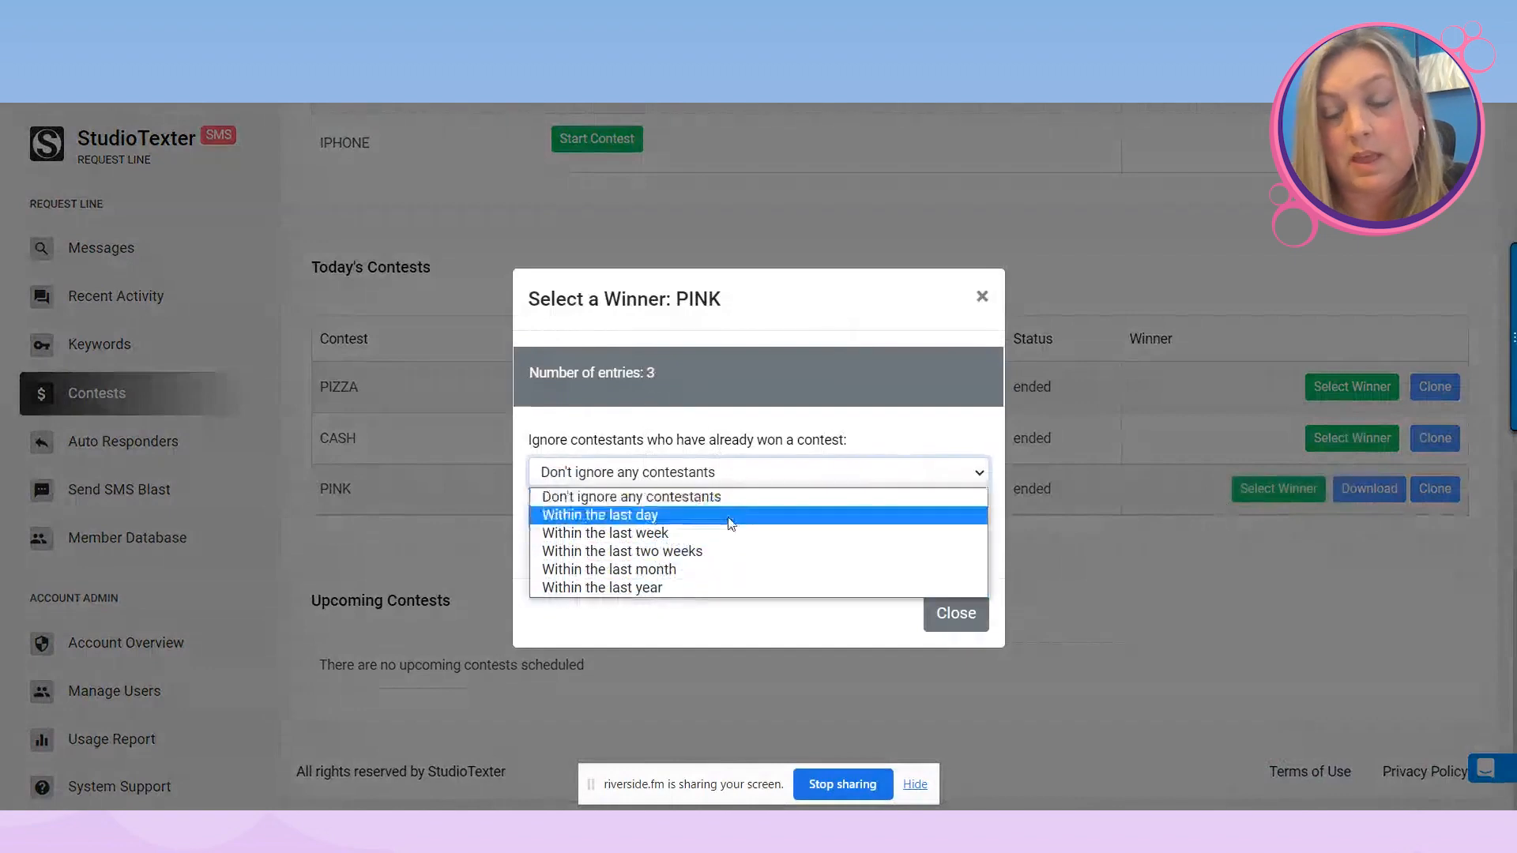
{"action": "left_click", "coordinate": [743, 627]}
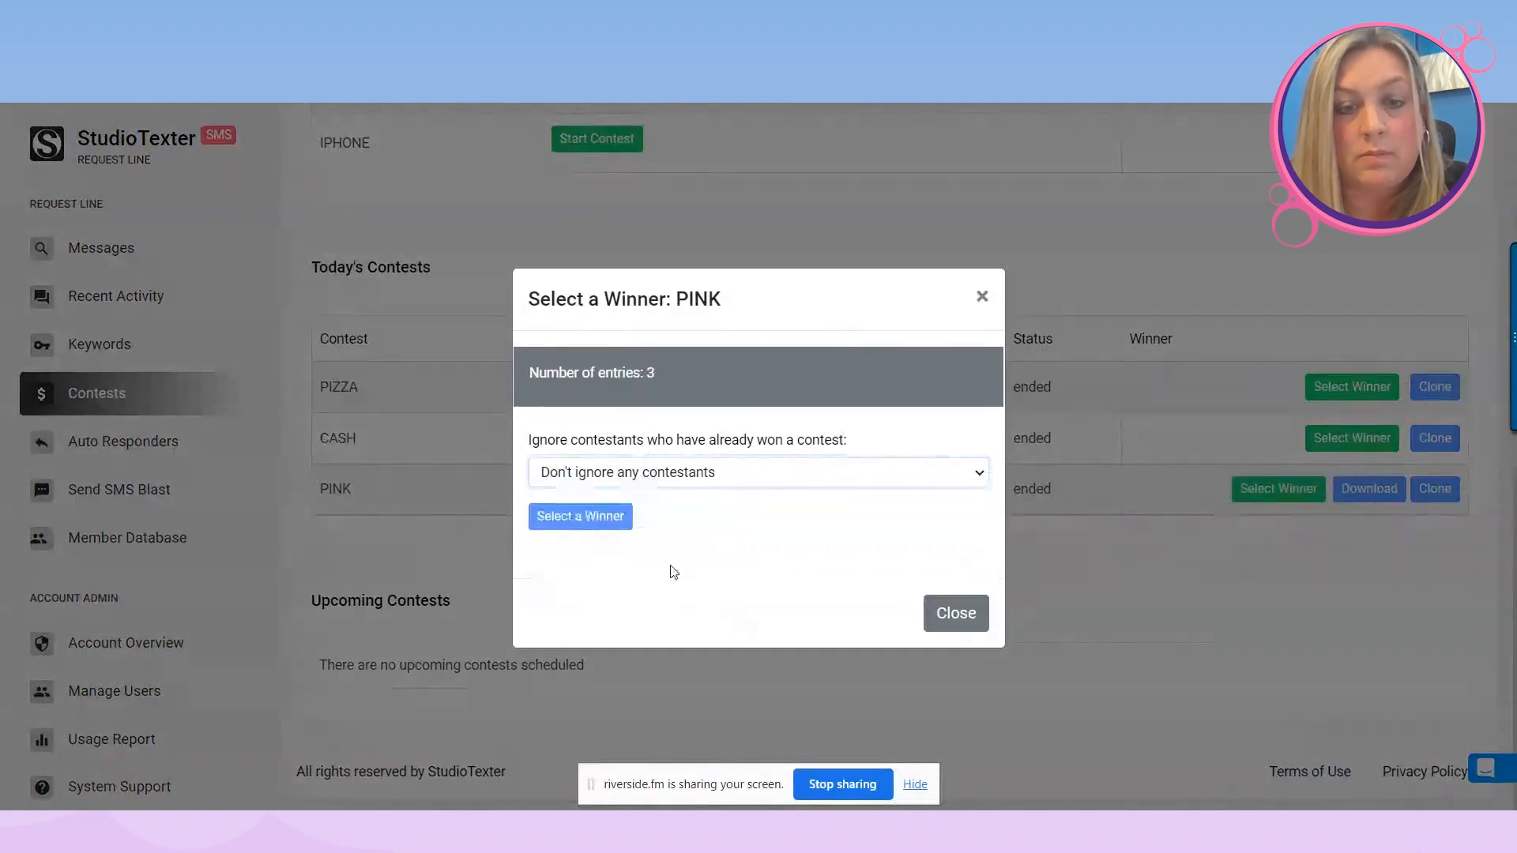
{"action": "left_click", "coordinate": [582, 523]}
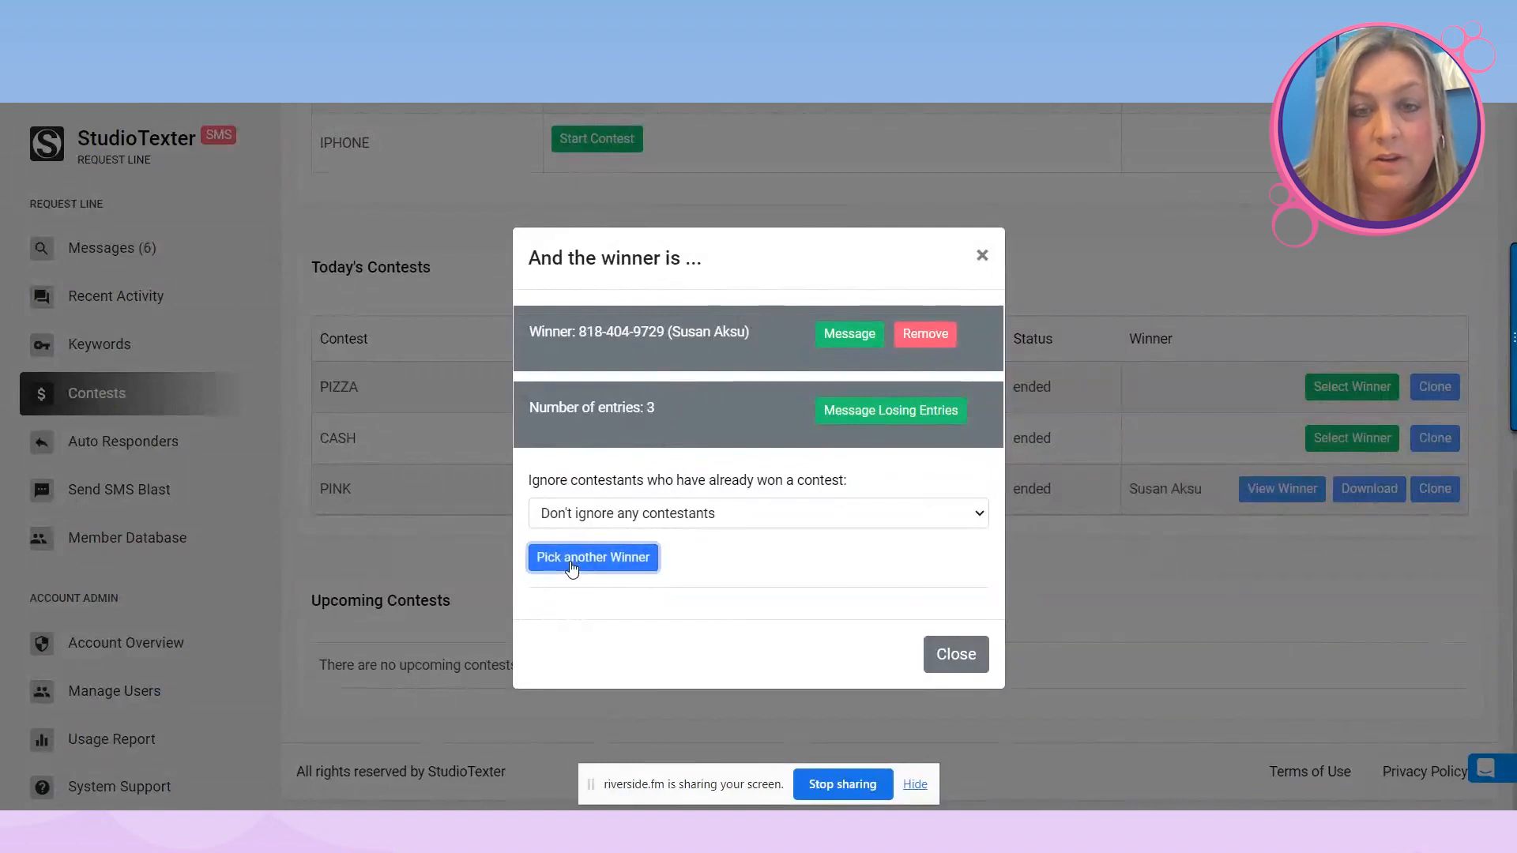
{"action": "left_click", "coordinate": [571, 561]}
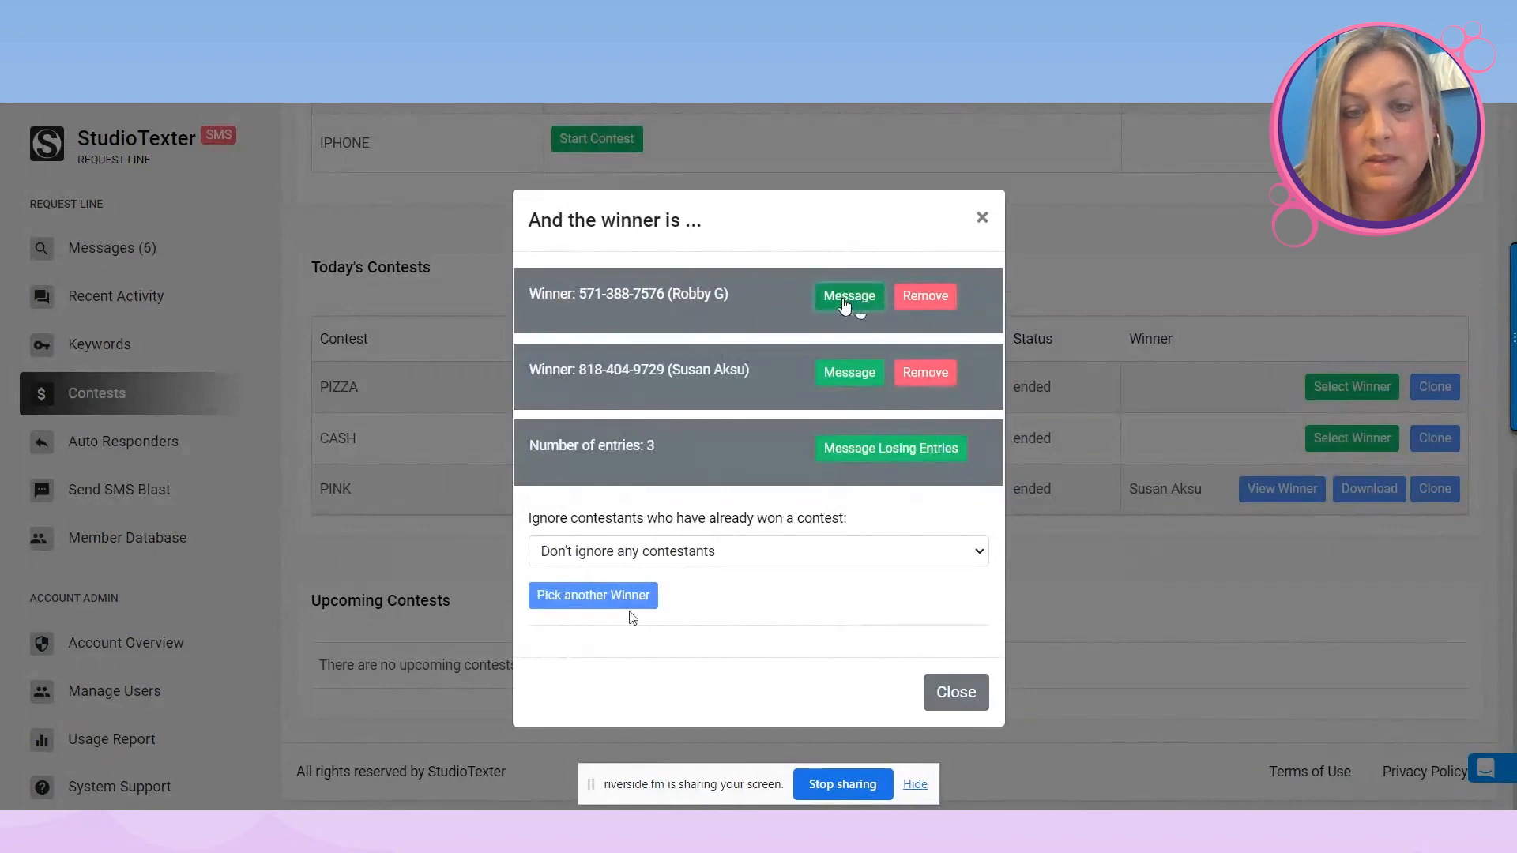
Look through the message conversation with the most recently picked PINK winner and open that member's details for editing.
{"action": "left_click", "coordinate": [849, 297]}
{"action": "scroll", "coordinate": [625, 514], "scroll_direction": "down", "scroll_amount": 2}
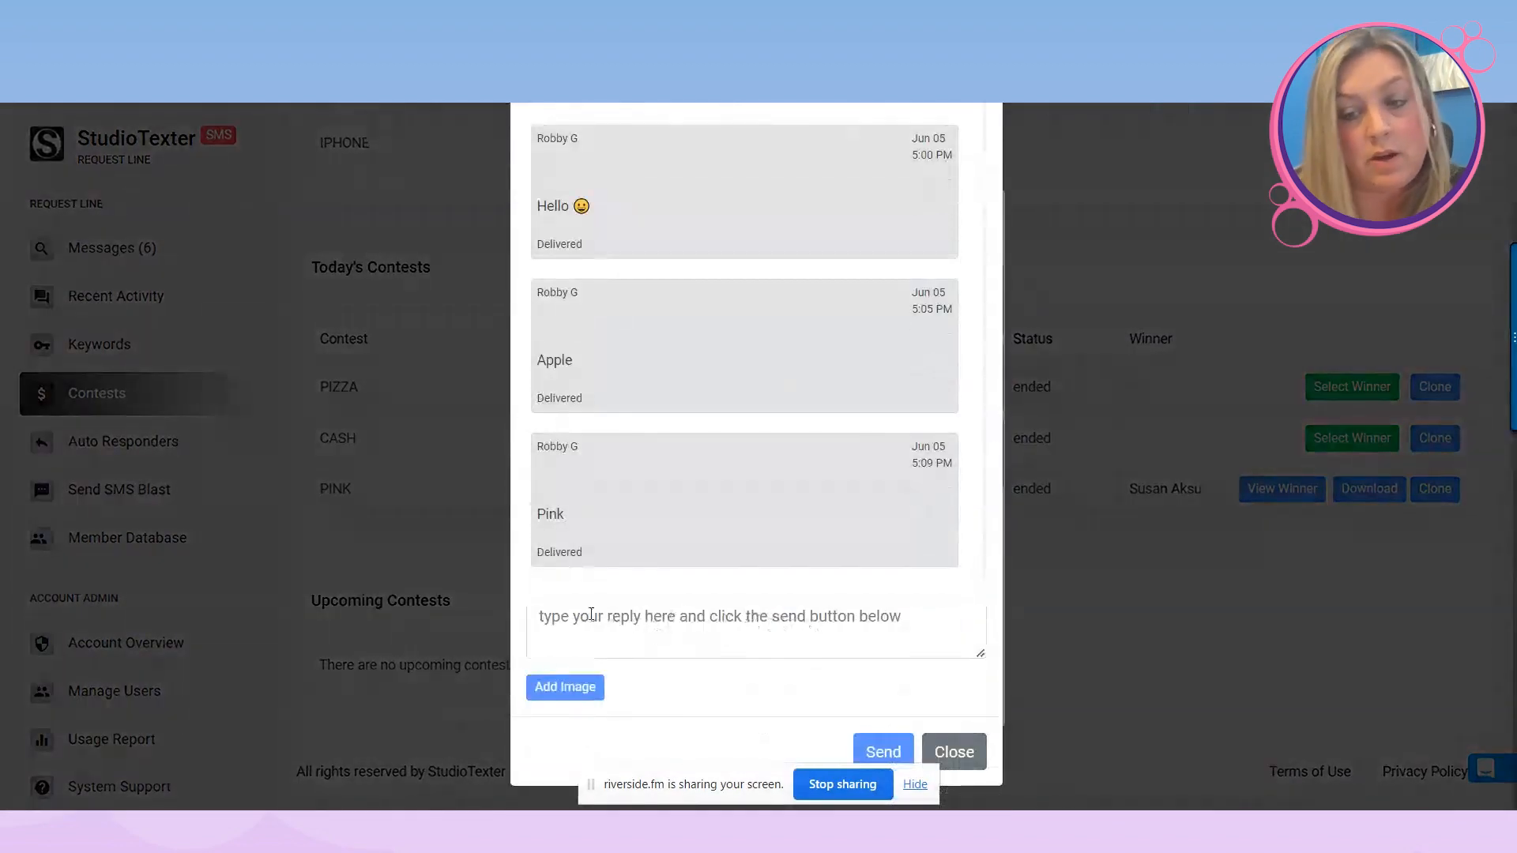
{"action": "scroll", "coordinate": [681, 623], "scroll_direction": "up", "scroll_amount": 2}
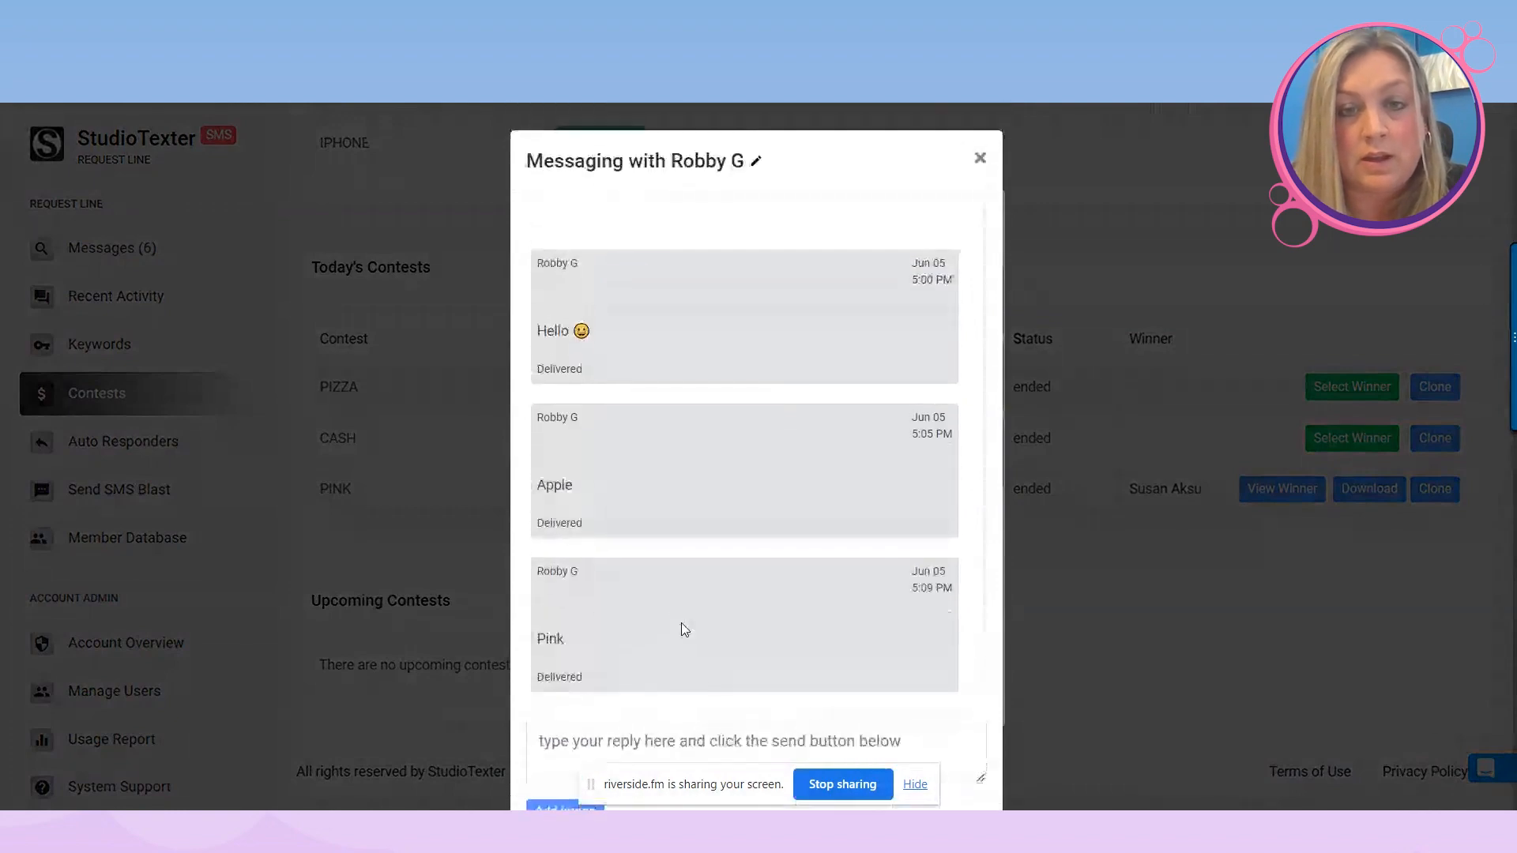
{"action": "left_click", "coordinate": [756, 163]}
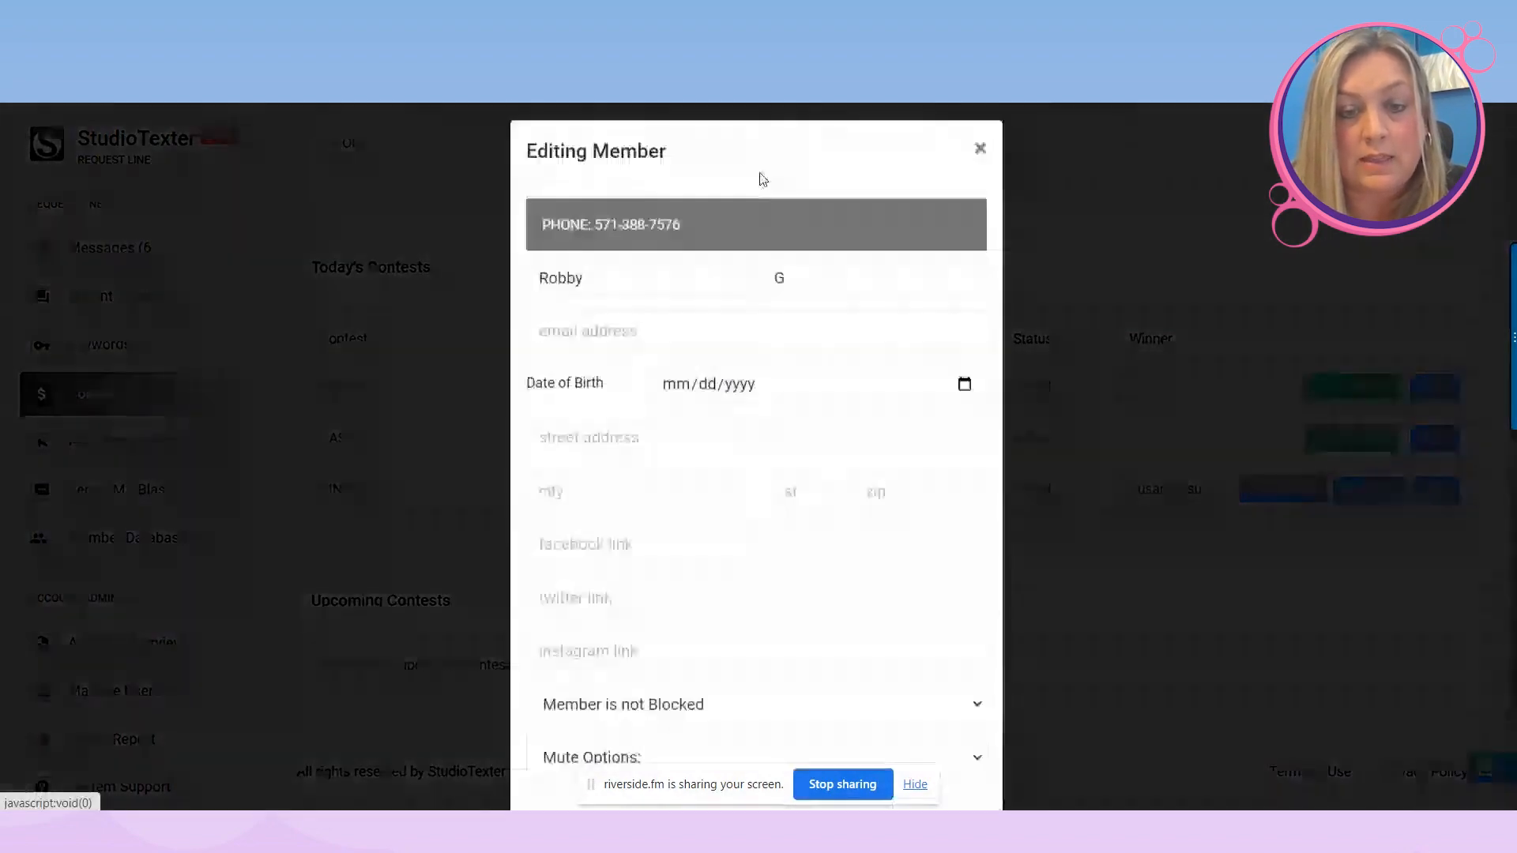
Close the member editor and conversation, review the form for messaging the PINK contest's losing contestants and its usage note, and close the winner dialog.
{"action": "left_click", "coordinate": [980, 158]}
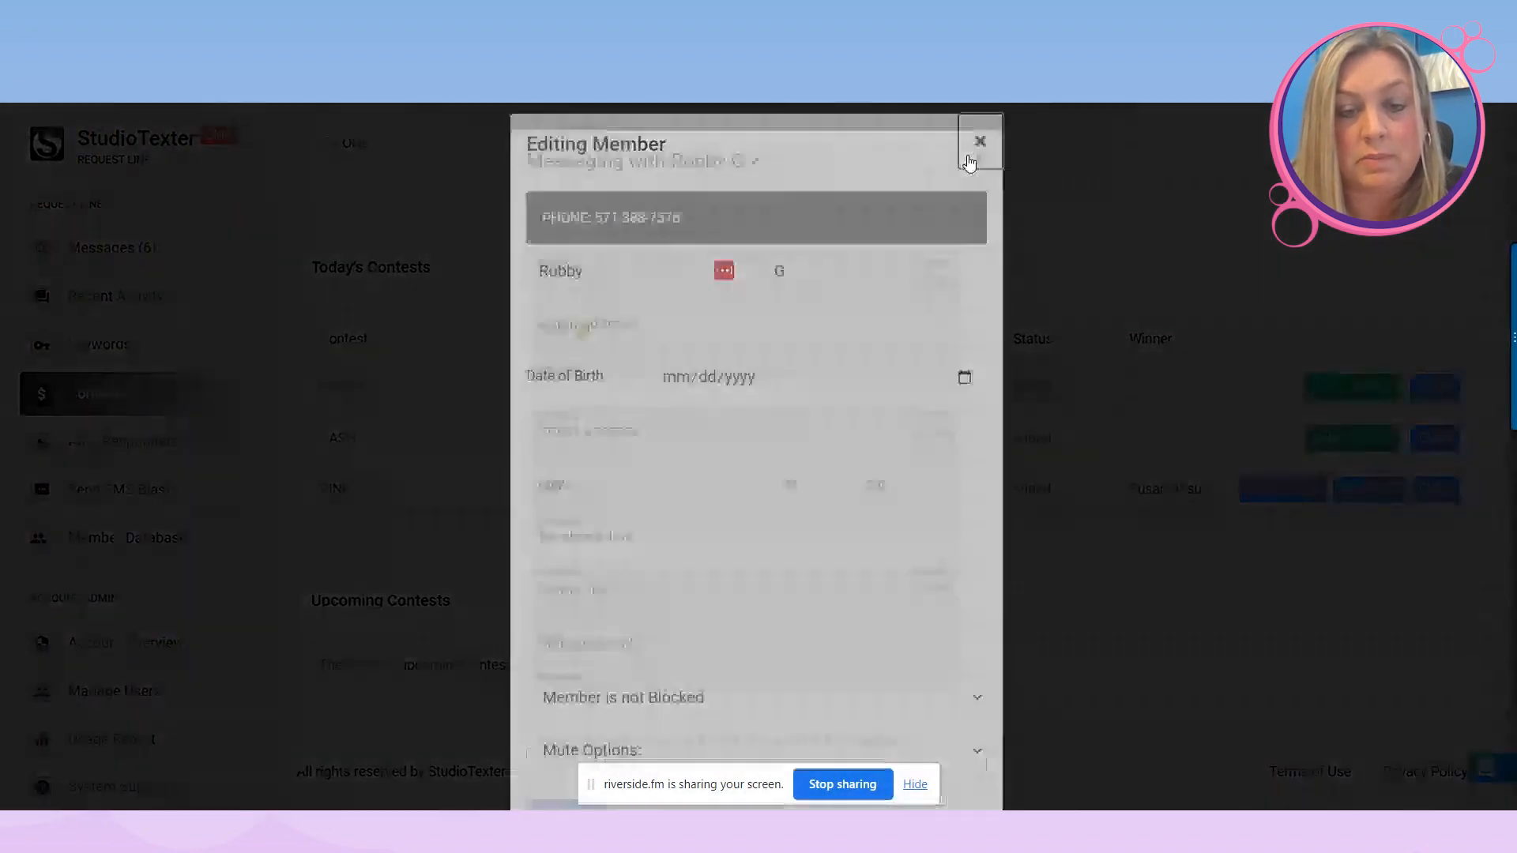
{"action": "left_click", "coordinate": [982, 158]}
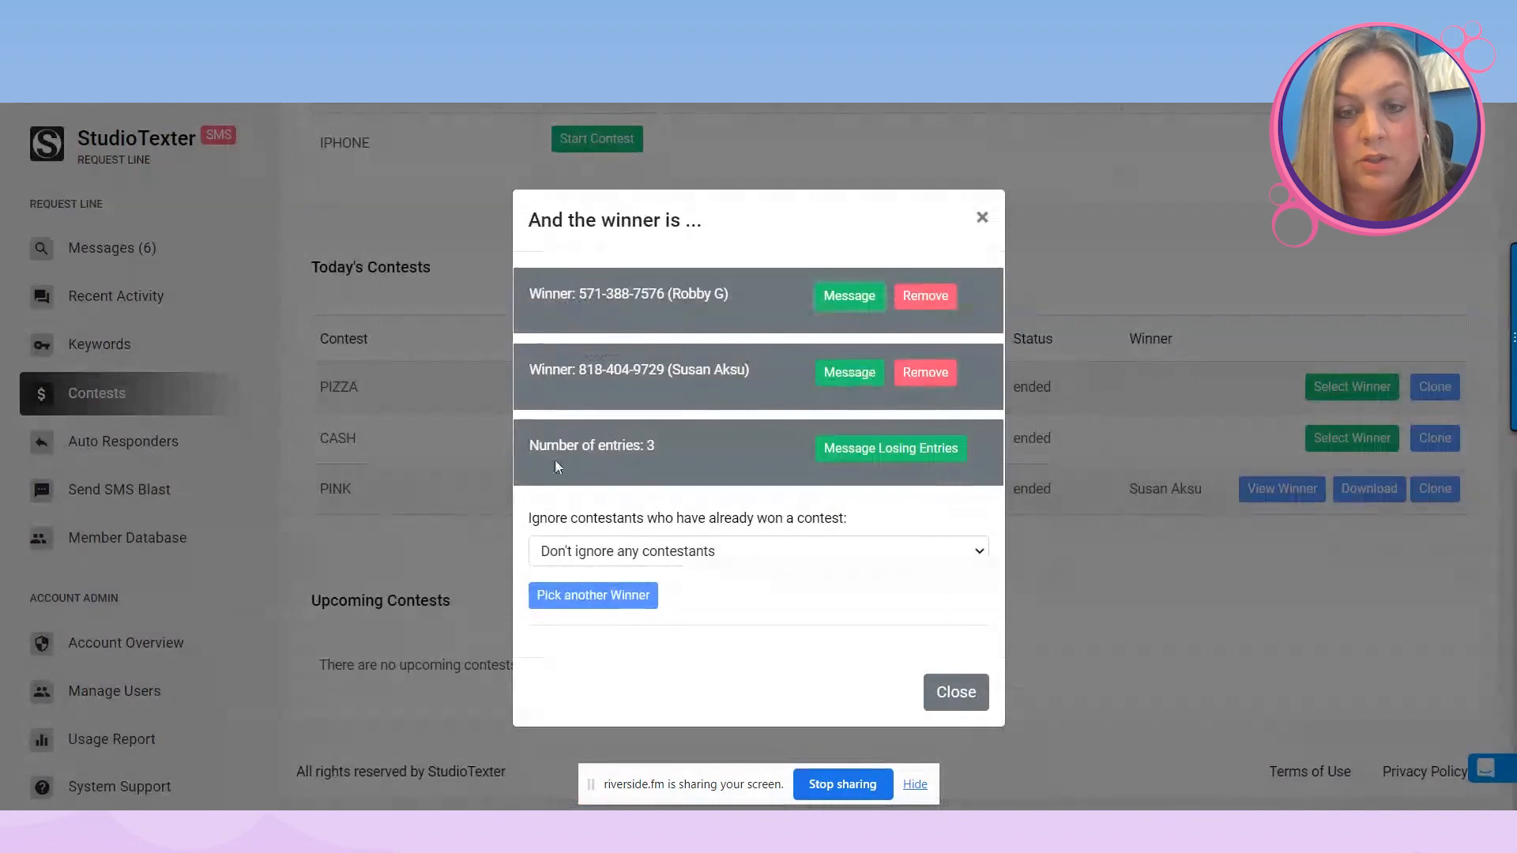
{"action": "left_click", "coordinate": [900, 457]}
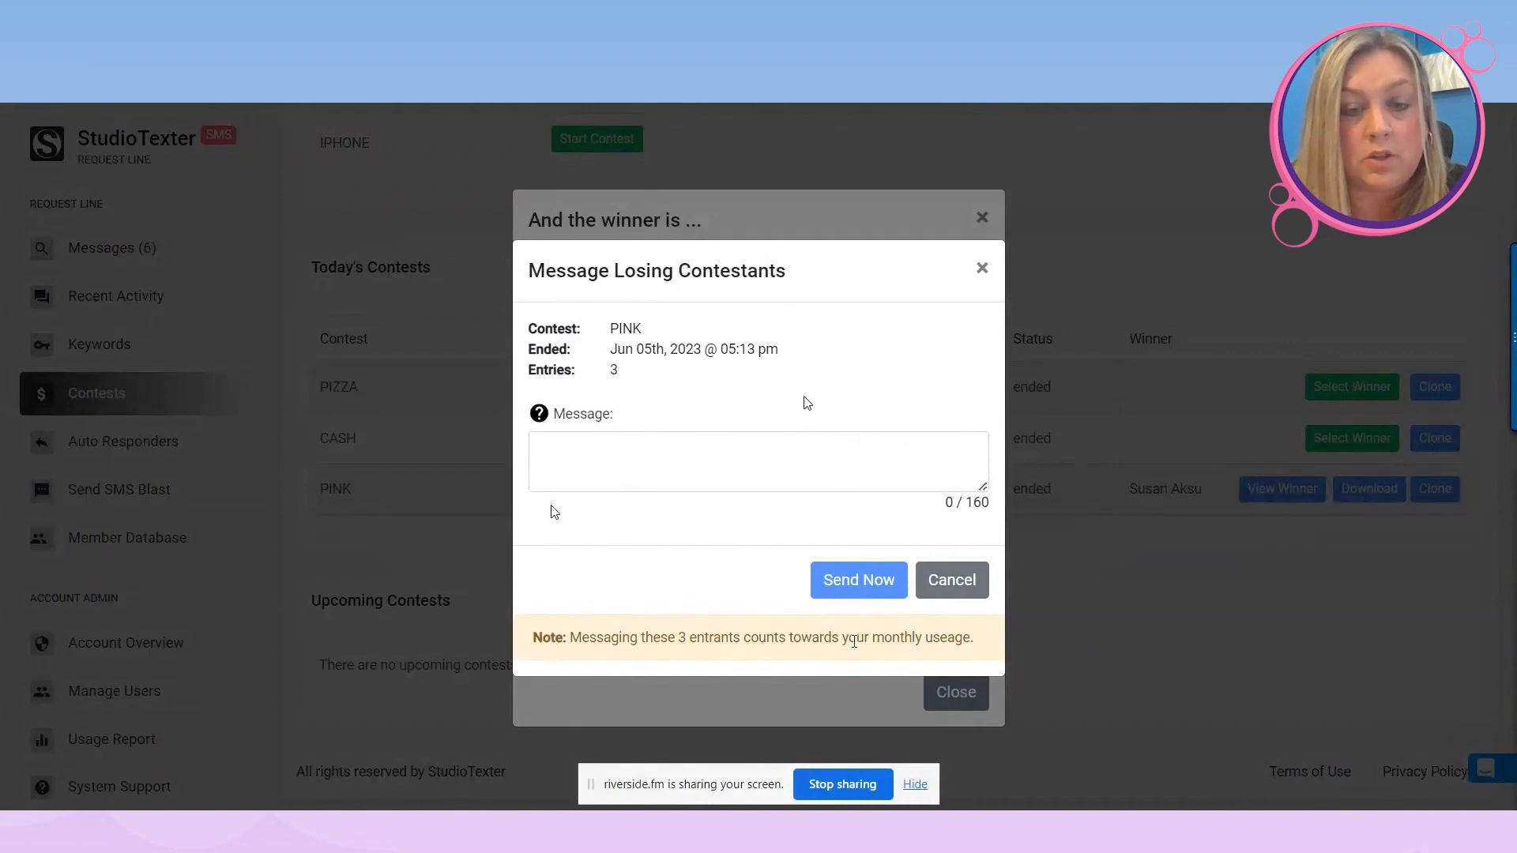
{"action": "left_click_drag", "start_coordinate": [561, 637], "coordinate": [975, 637]}
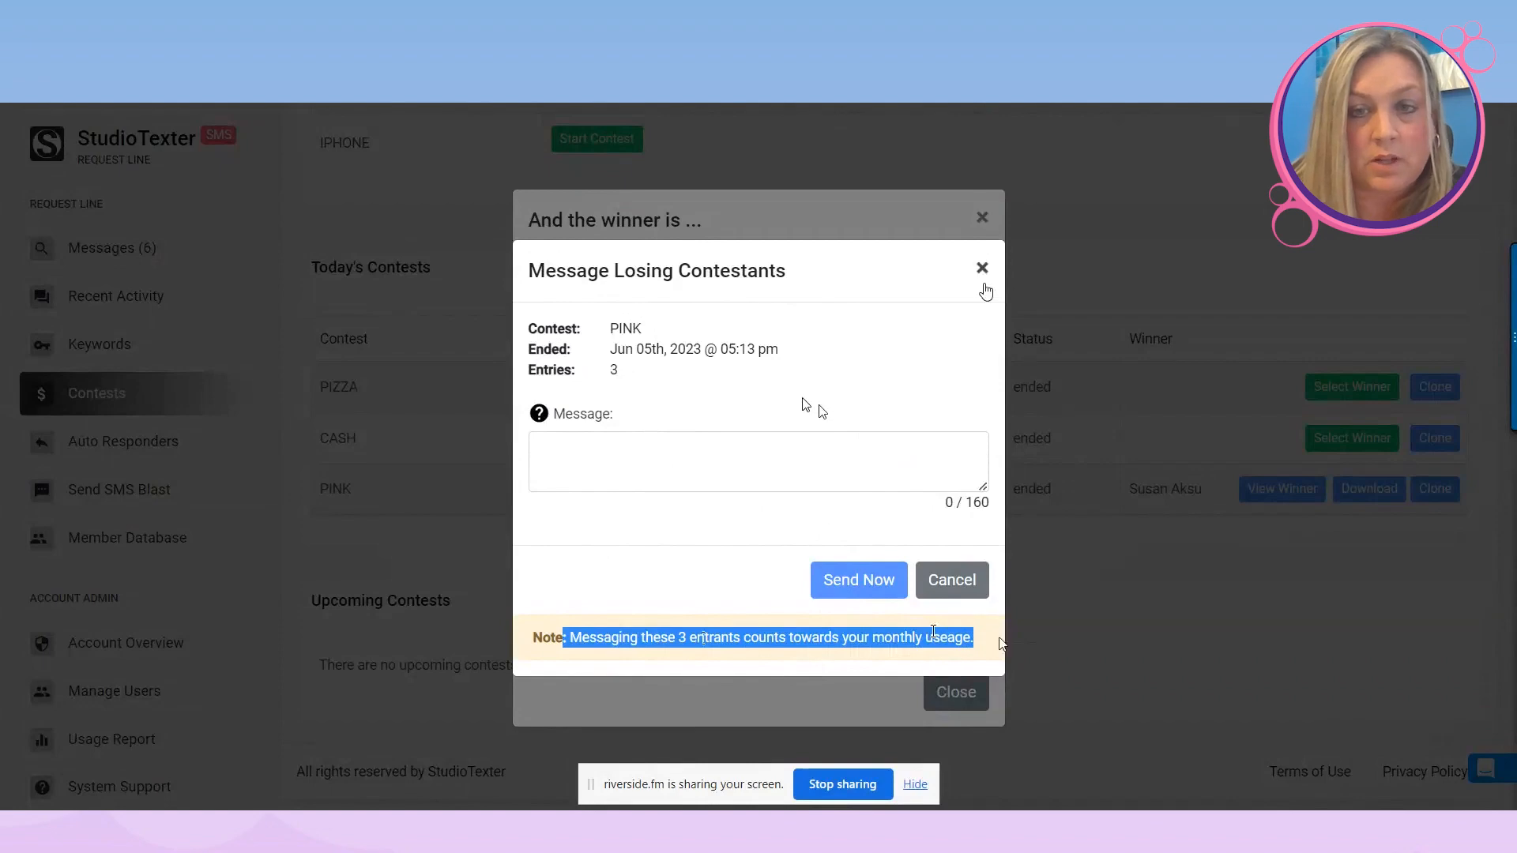
{"action": "left_click", "coordinate": [984, 268]}
{"action": "left_click", "coordinate": [982, 216]}
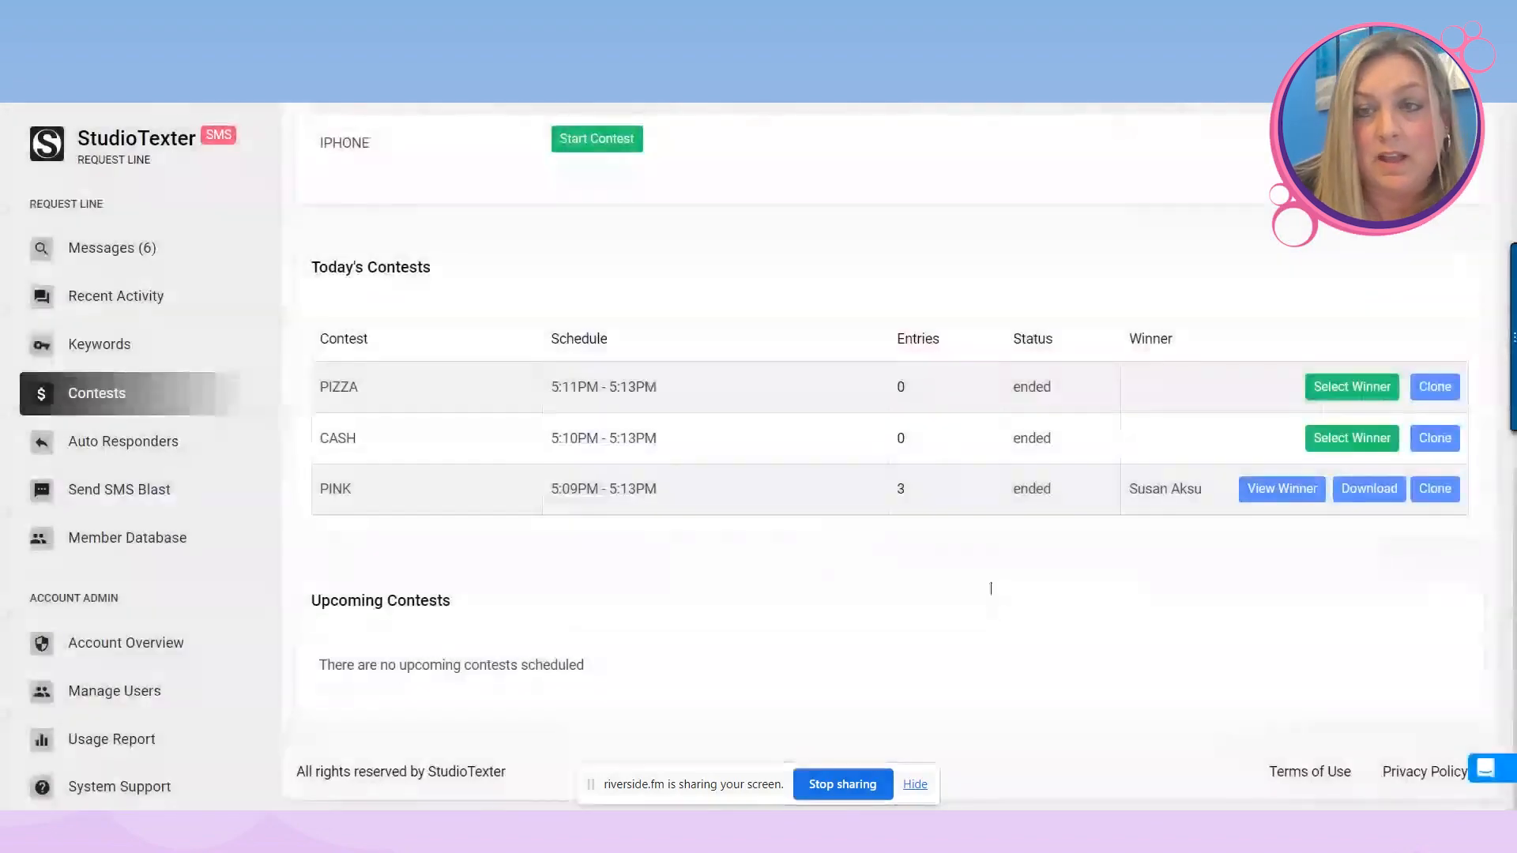
Look through the archived contests with their dates and entries, and return to the Contests page.
{"action": "scroll", "coordinate": [998, 553], "scroll_direction": "up", "scroll_amount": 10}
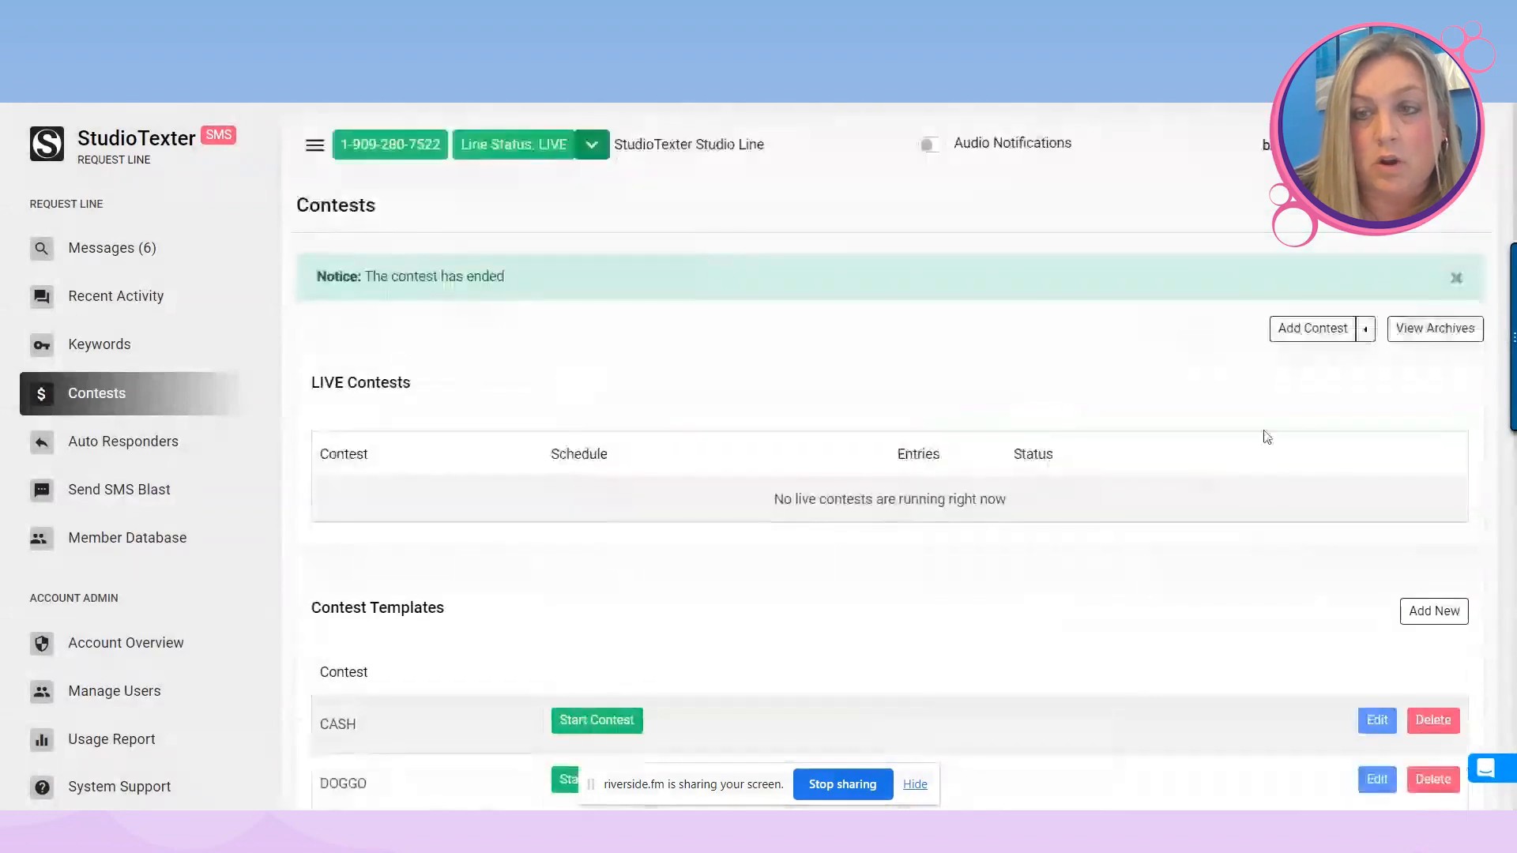
{"action": "left_click", "coordinate": [1452, 346]}
{"action": "scroll", "coordinate": [889, 500], "scroll_direction": "down", "scroll_amount": 1}
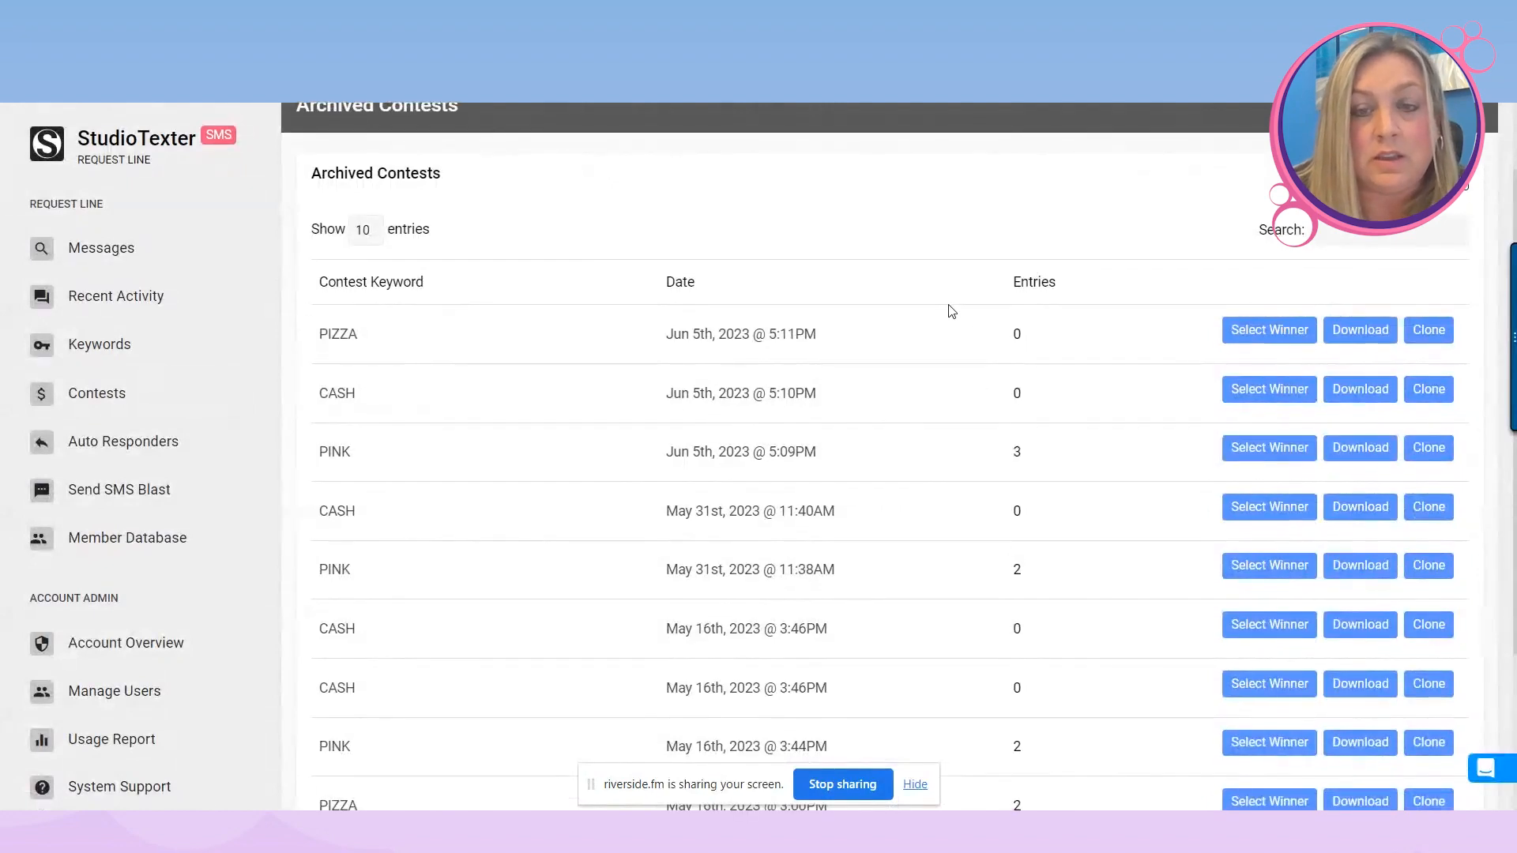
{"action": "scroll", "coordinate": [948, 310], "scroll_direction": "down", "scroll_amount": 1}
{"action": "scroll", "coordinate": [867, 253], "scroll_direction": "down", "scroll_amount": 2}
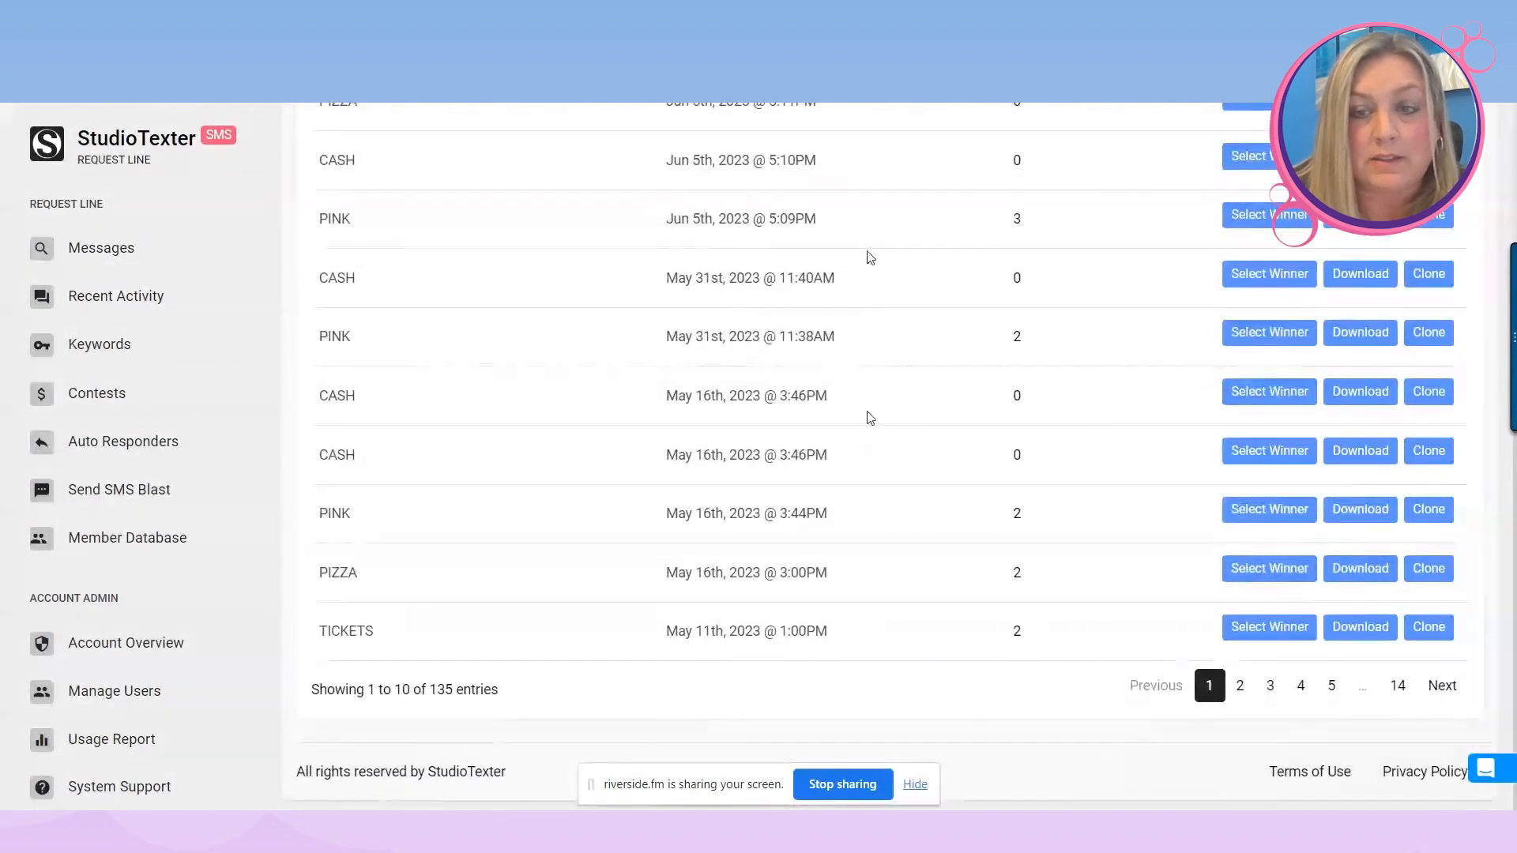
{"action": "scroll", "coordinate": [885, 623], "scroll_direction": "up", "scroll_amount": 3}
{"action": "scroll", "coordinate": [885, 623], "scroll_direction": "down", "scroll_amount": 1}
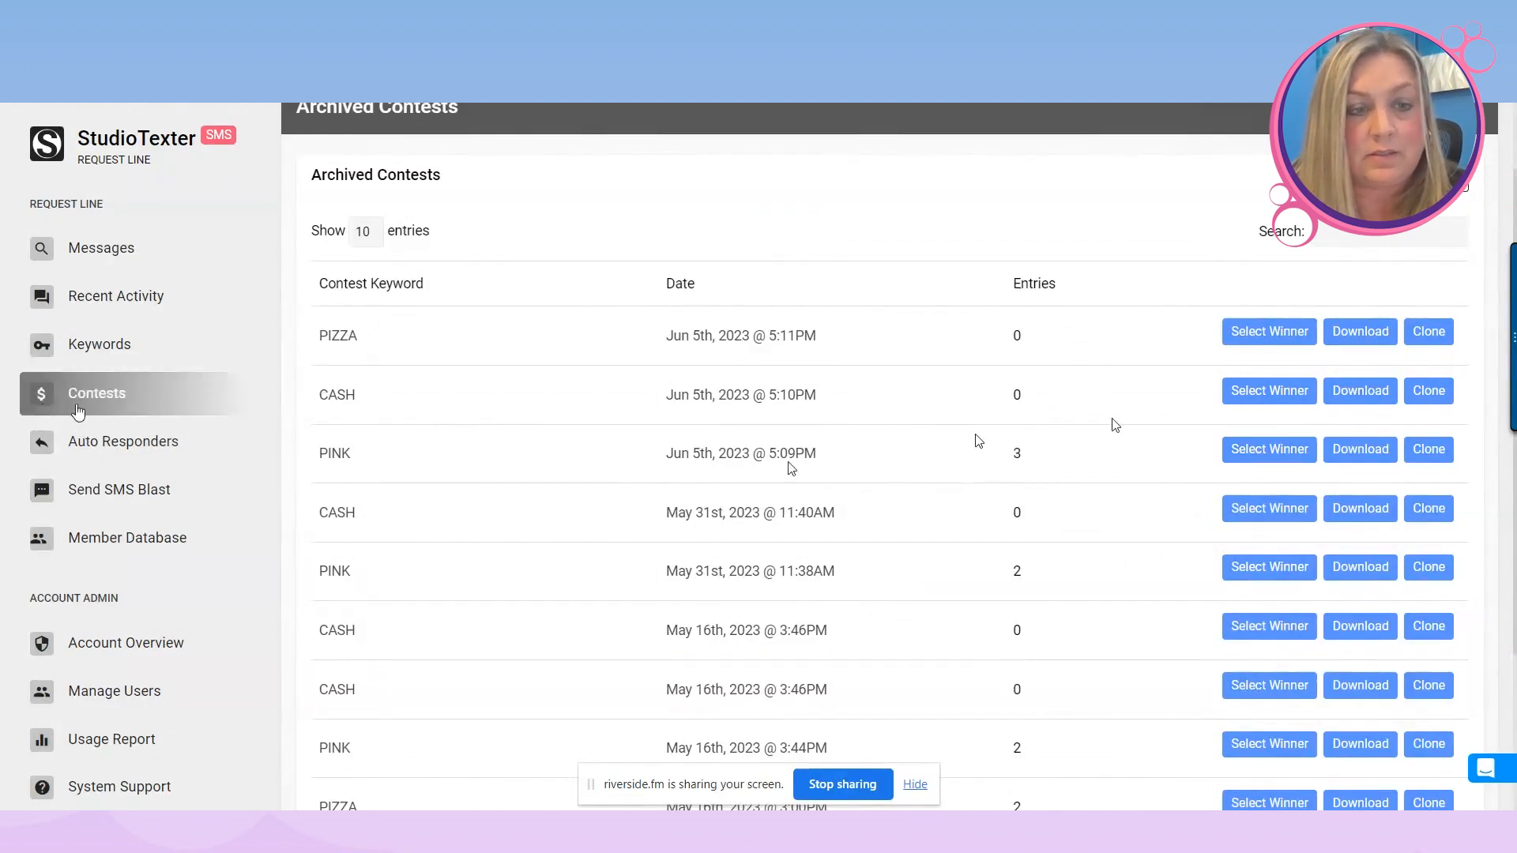
{"action": "left_click", "coordinate": [109, 393]}
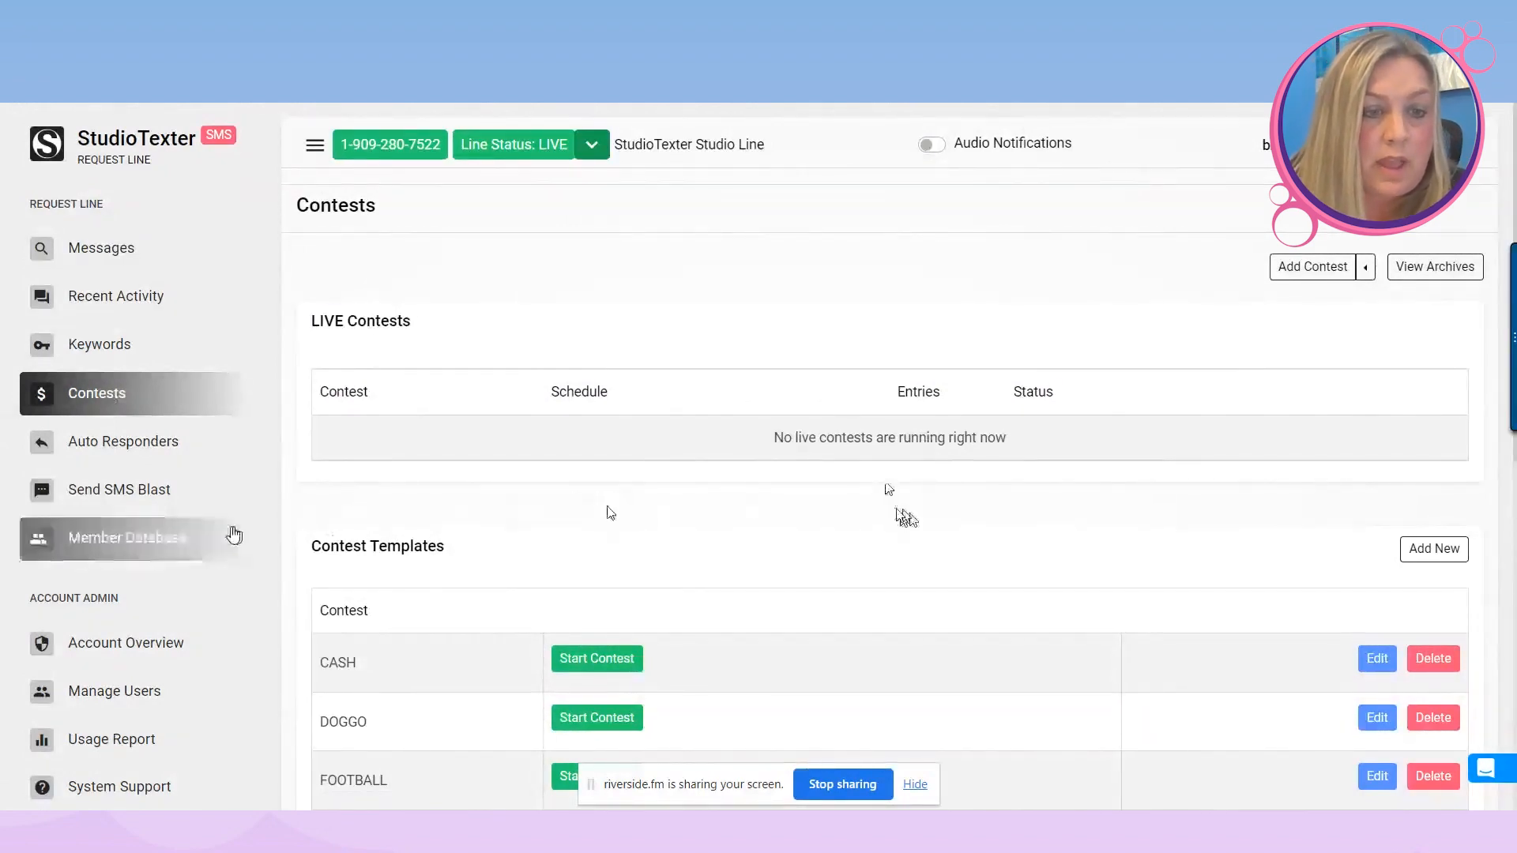
Examine the Send SMS Blast page, including the message field, default signature option and previous blasts.
{"action": "left_click", "coordinate": [102, 501]}
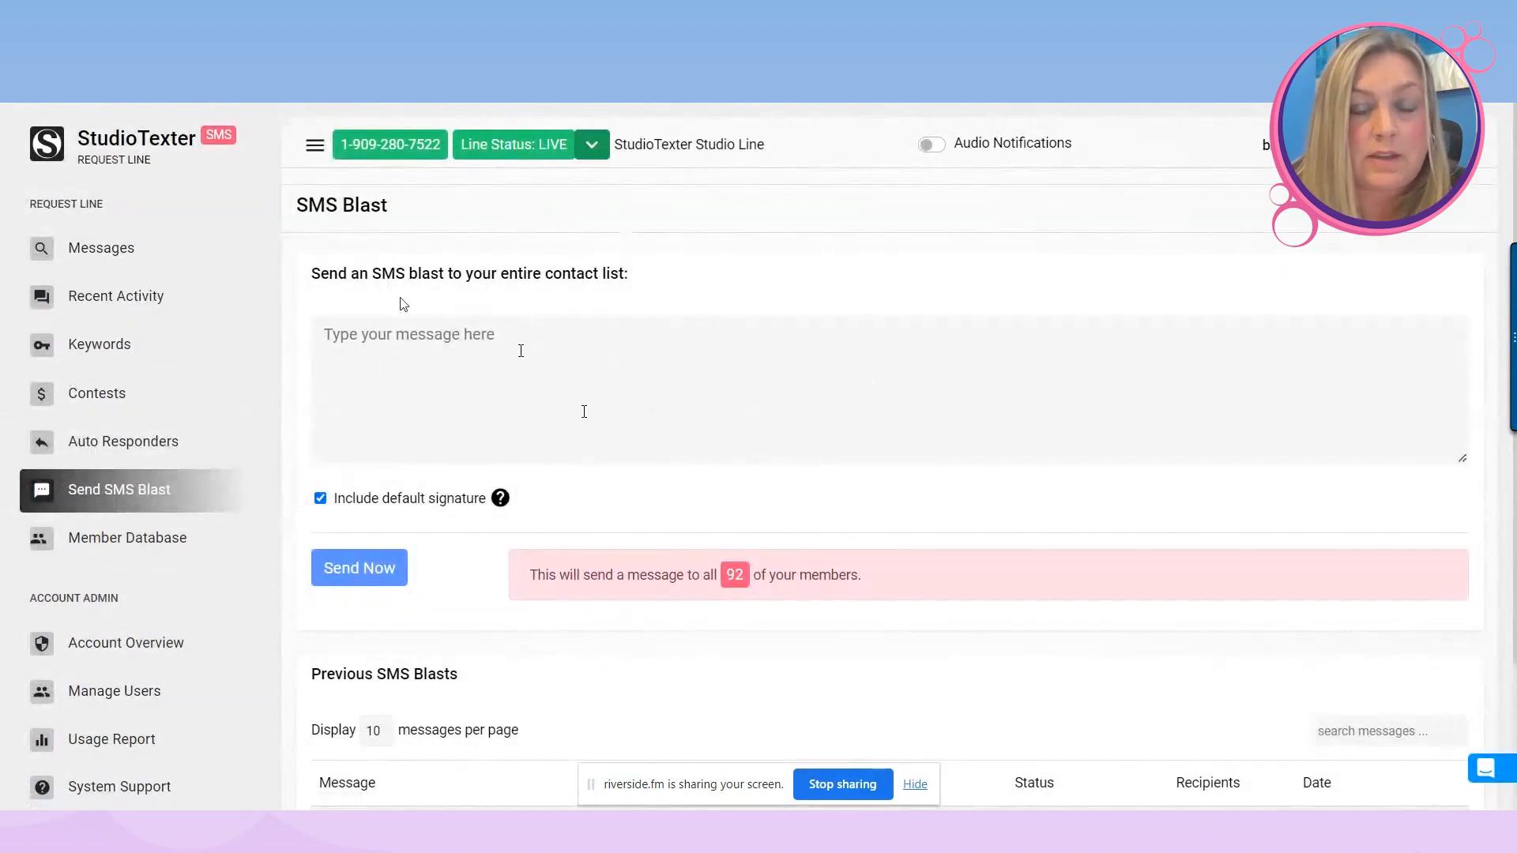
{"action": "left_click", "coordinate": [455, 371]}
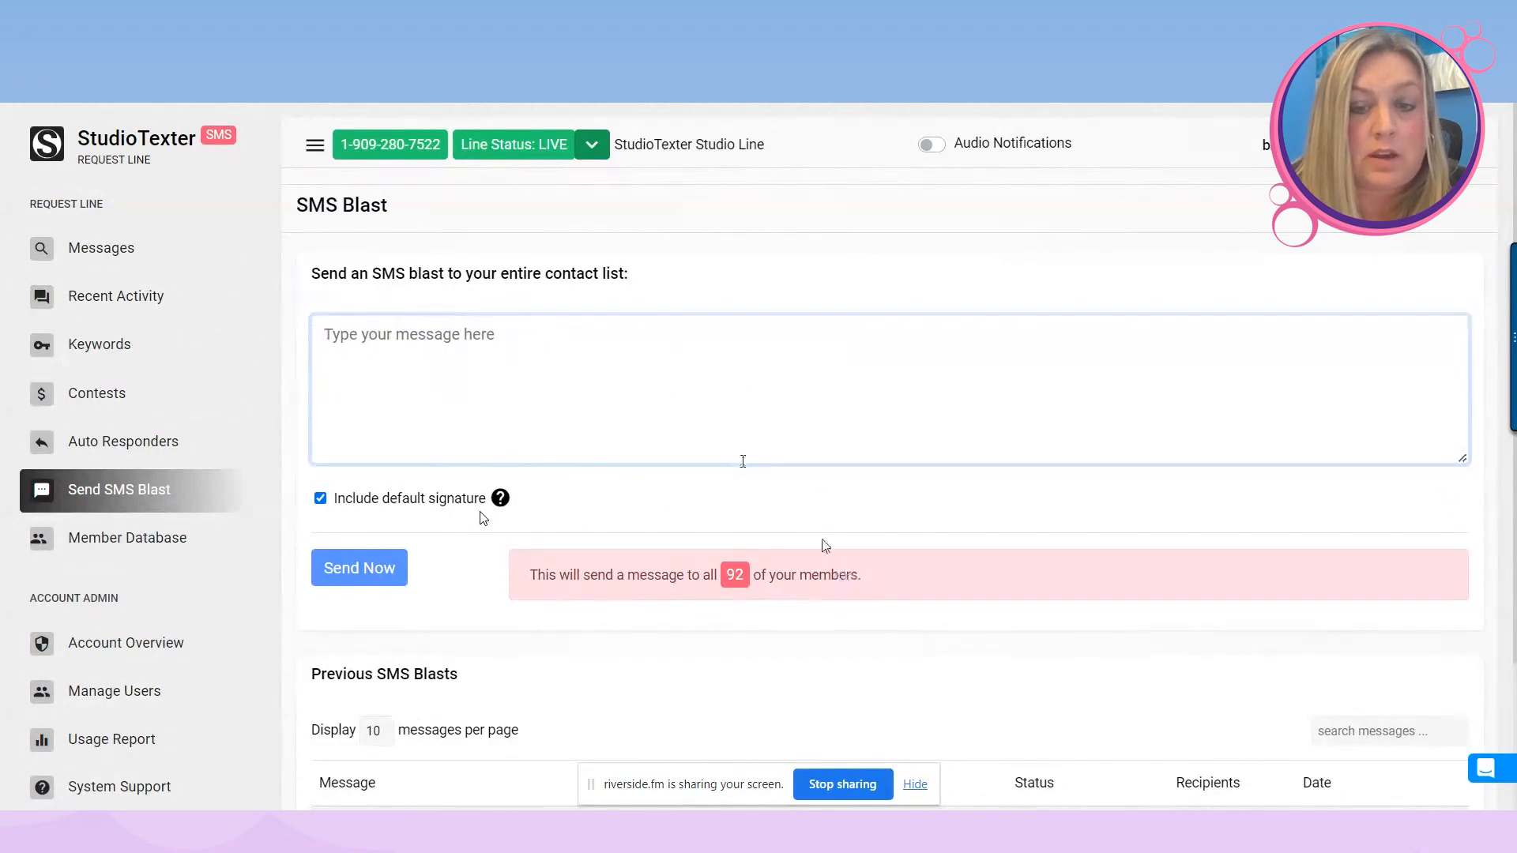
{"action": "scroll", "coordinate": [802, 515], "scroll_direction": "down", "scroll_amount": 3}
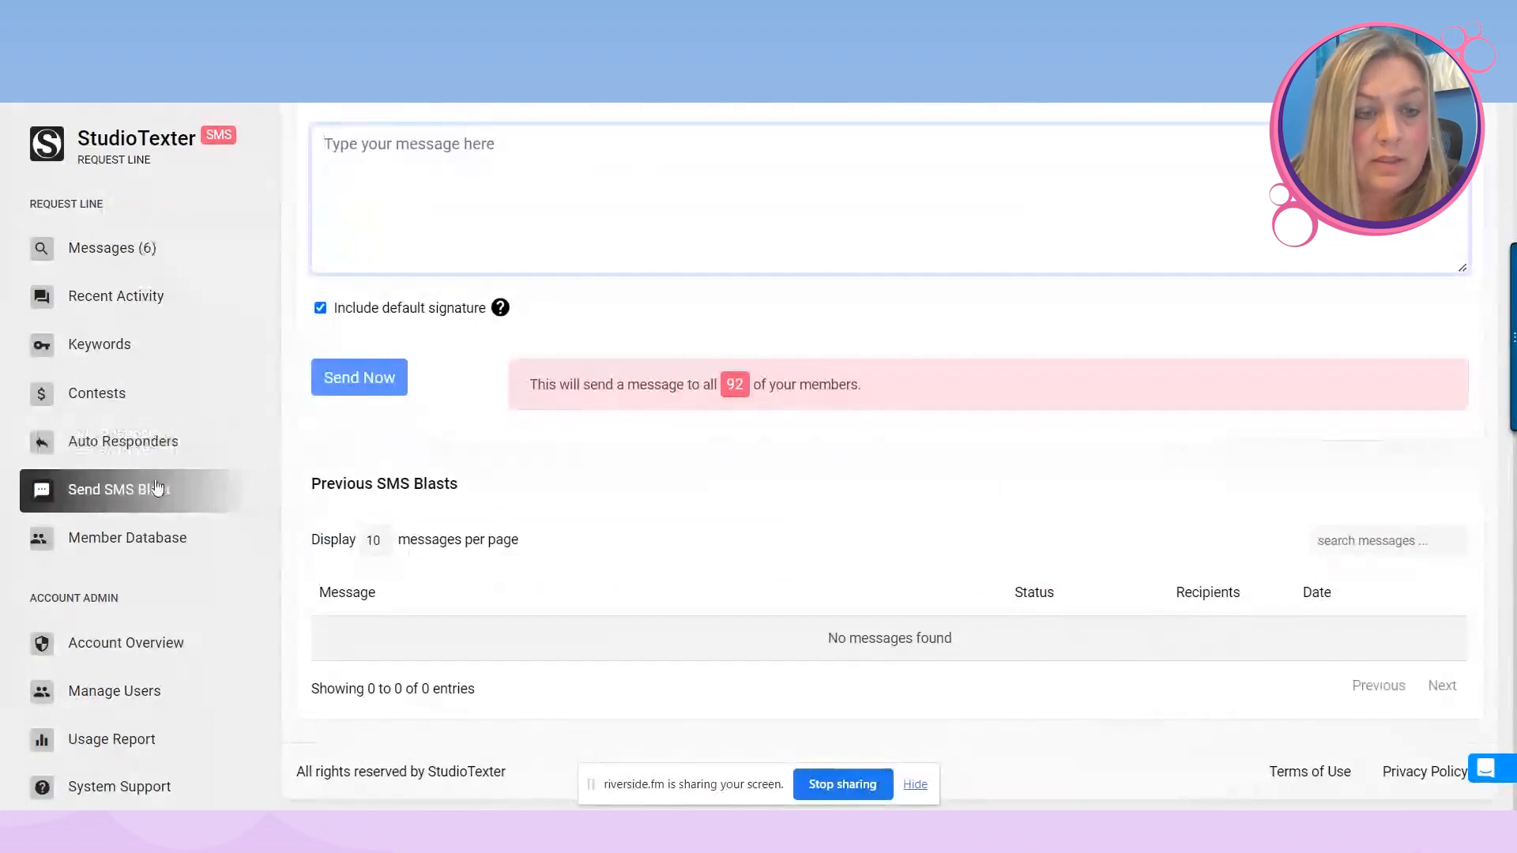
Browse the Member Database and check which fields its member search can use.
{"action": "left_click", "coordinate": [83, 546]}
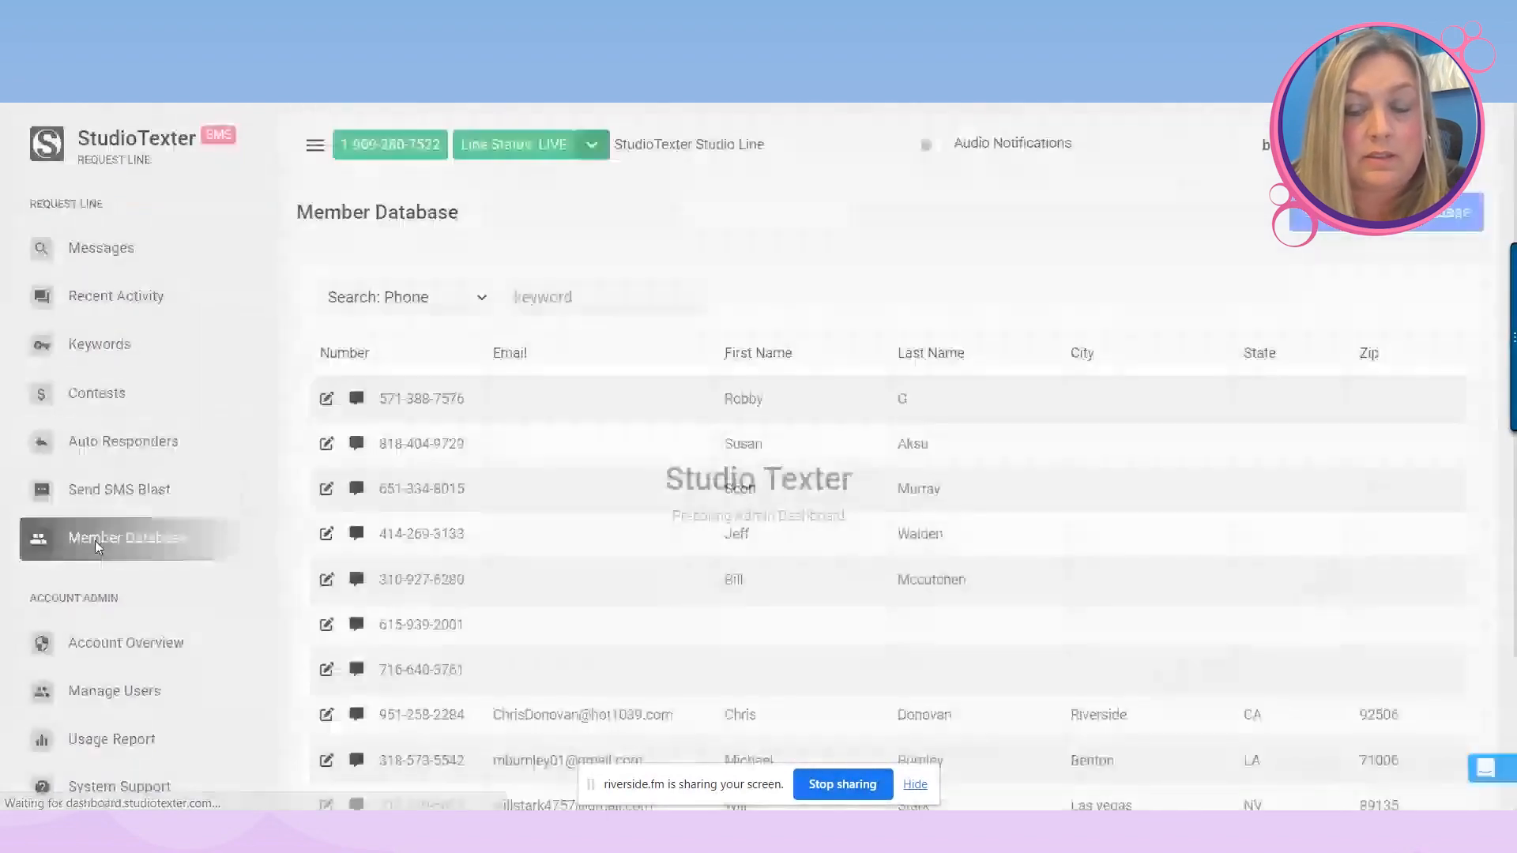
{"action": "scroll", "coordinate": [876, 444], "scroll_direction": "down", "scroll_amount": 2}
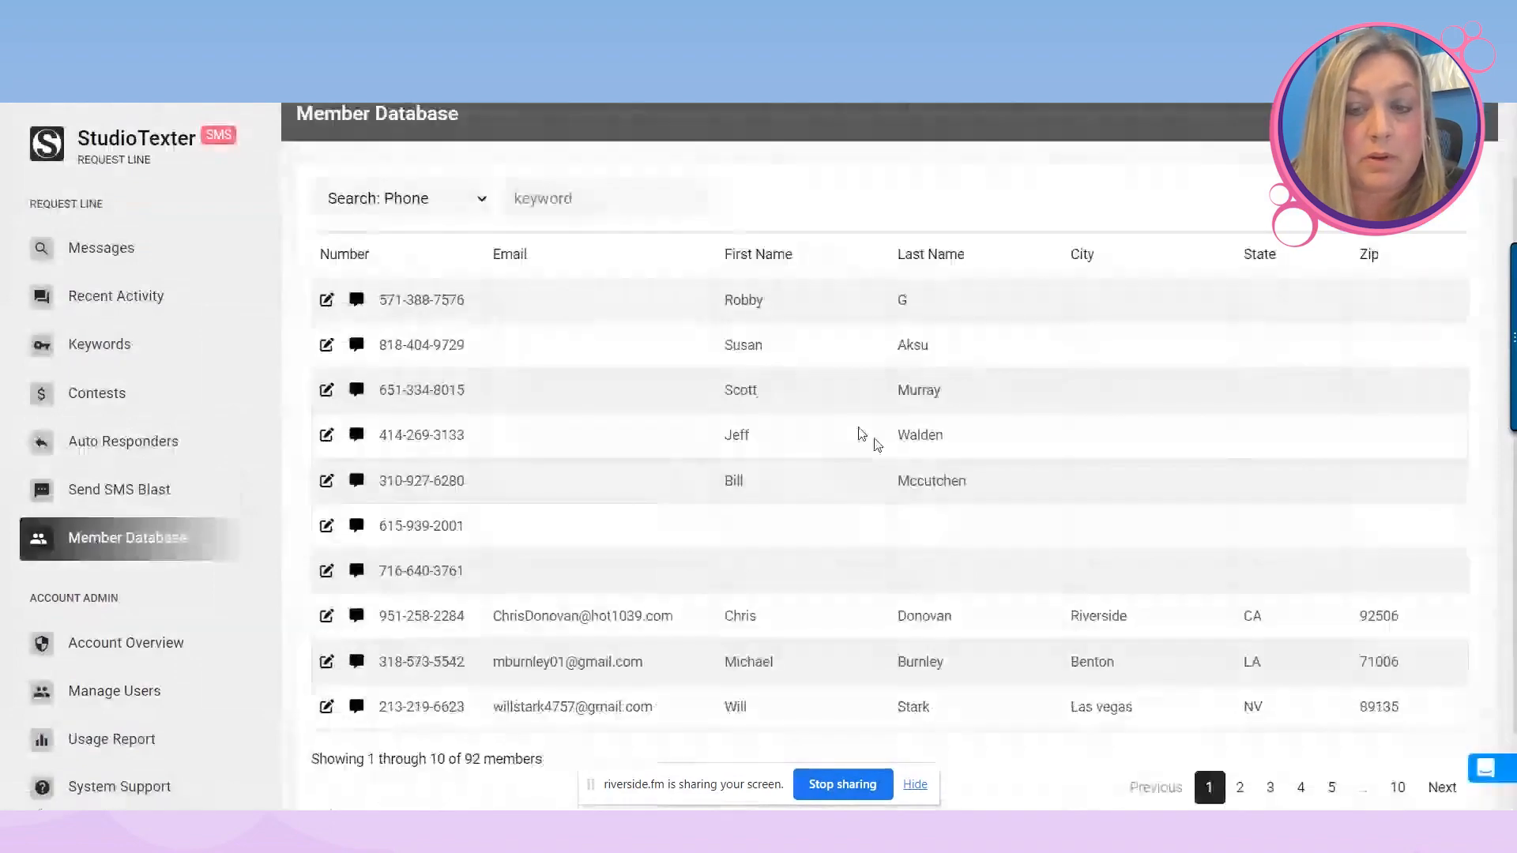
{"action": "scroll", "coordinate": [562, 701], "scroll_direction": "down", "scroll_amount": 2}
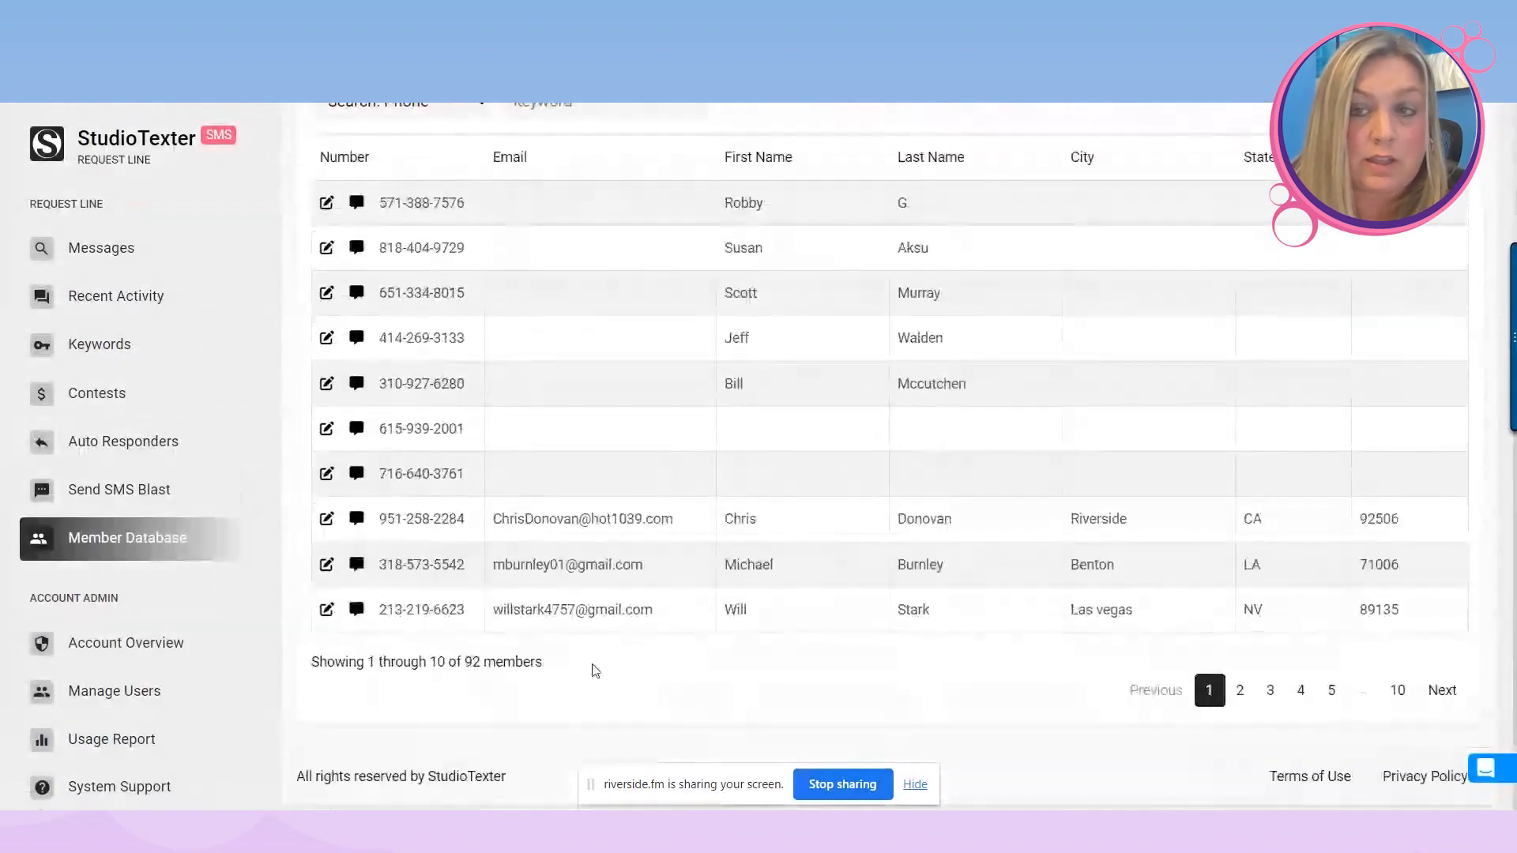
{"action": "scroll", "coordinate": [595, 671], "scroll_direction": "up", "scroll_amount": 4}
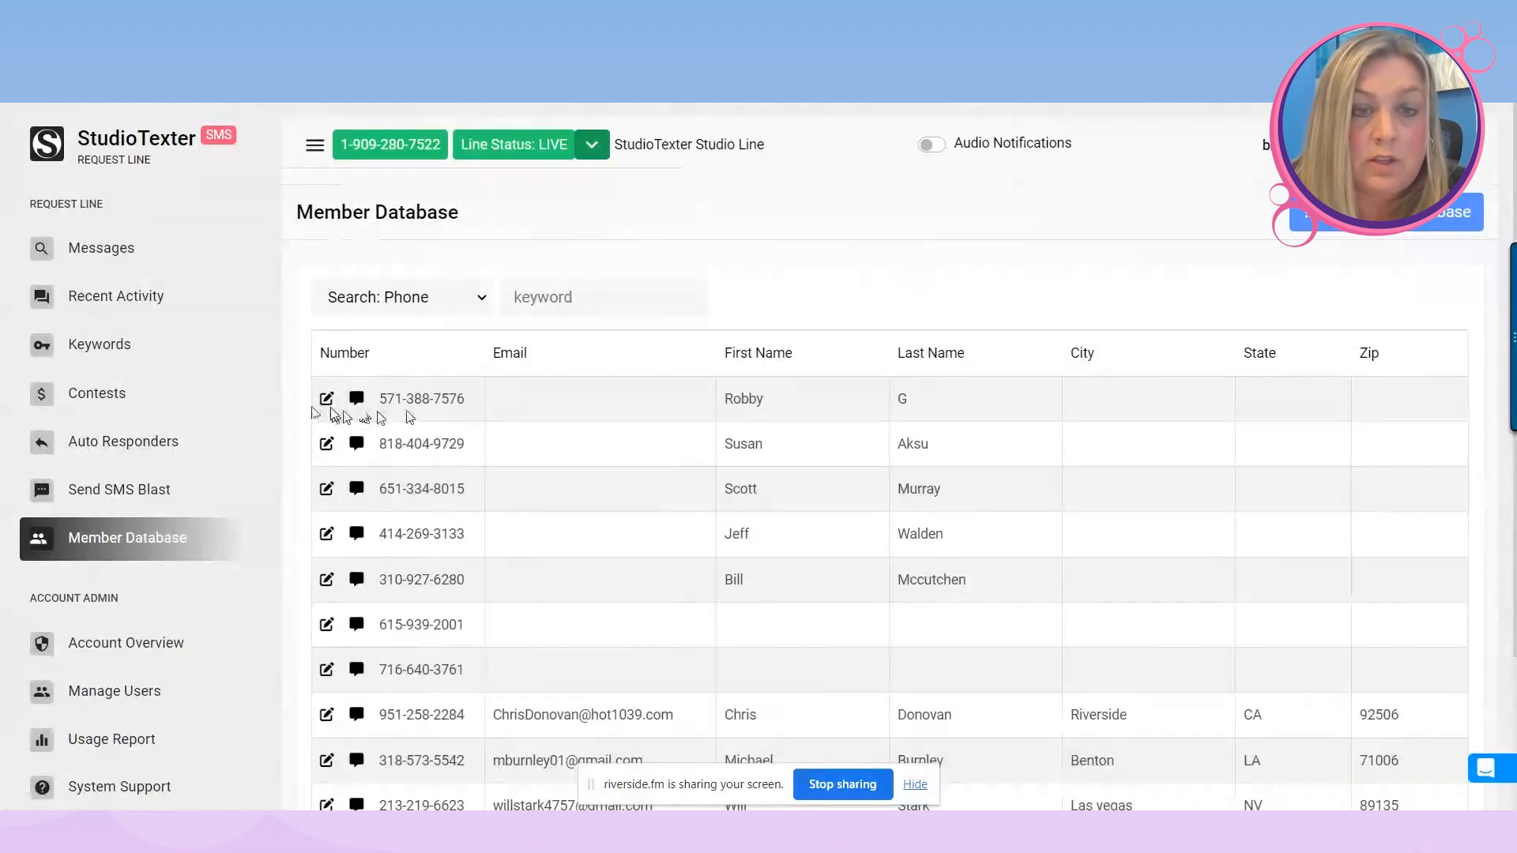
{"action": "left_click", "coordinate": [462, 300]}
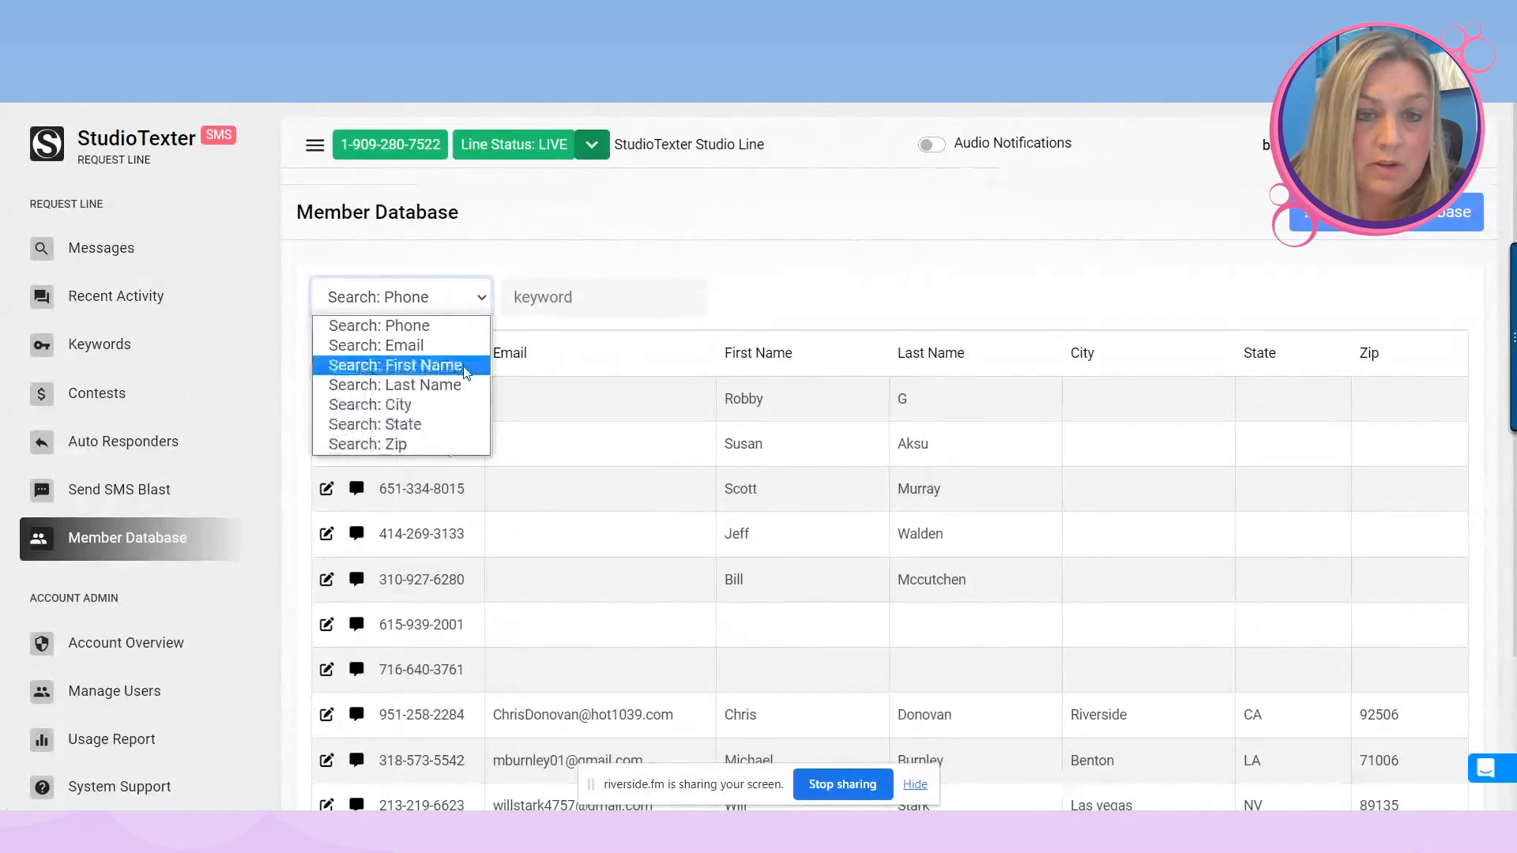
{"action": "left_click", "coordinate": [950, 299]}
{"action": "scroll", "coordinate": [924, 310], "scroll_direction": "down", "scroll_amount": 3}
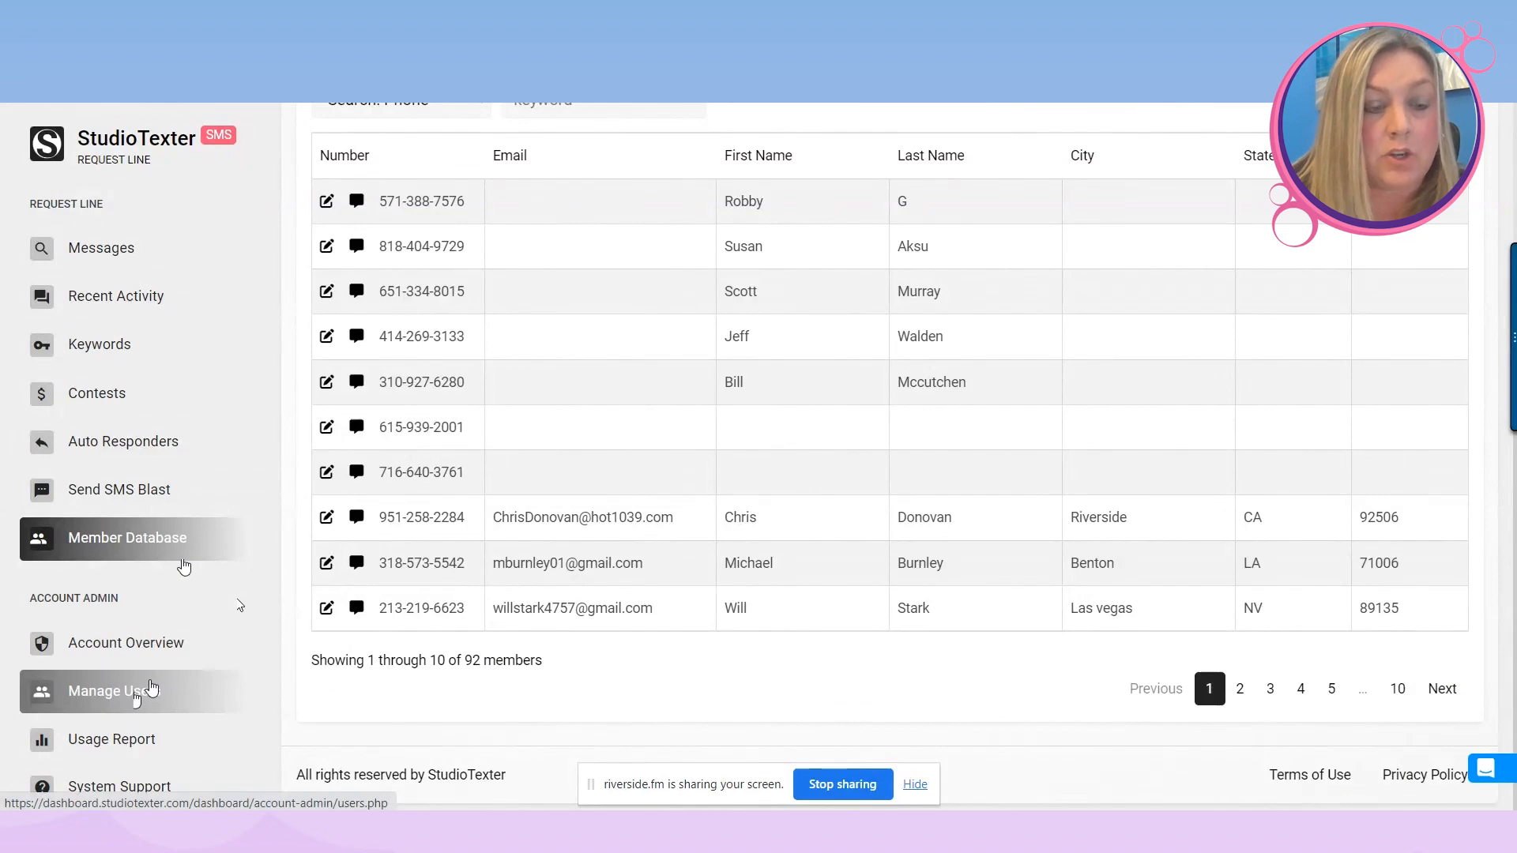
Review the Add New User form and its Account Admin options under Manage Users, and cancel without adding a user.
{"action": "left_click", "coordinate": [150, 700]}
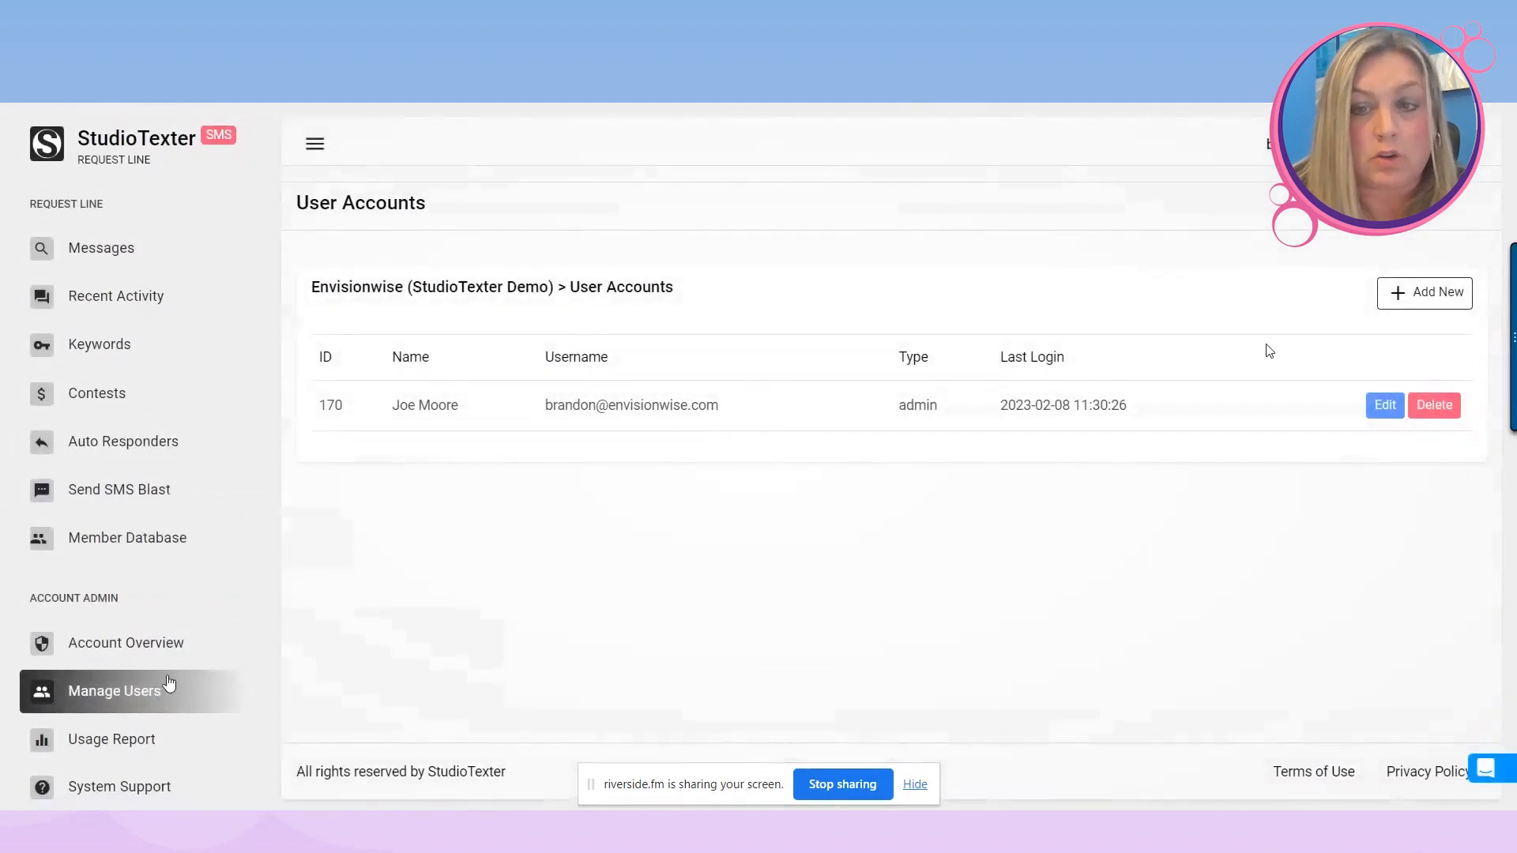
{"action": "left_click", "coordinate": [1450, 301]}
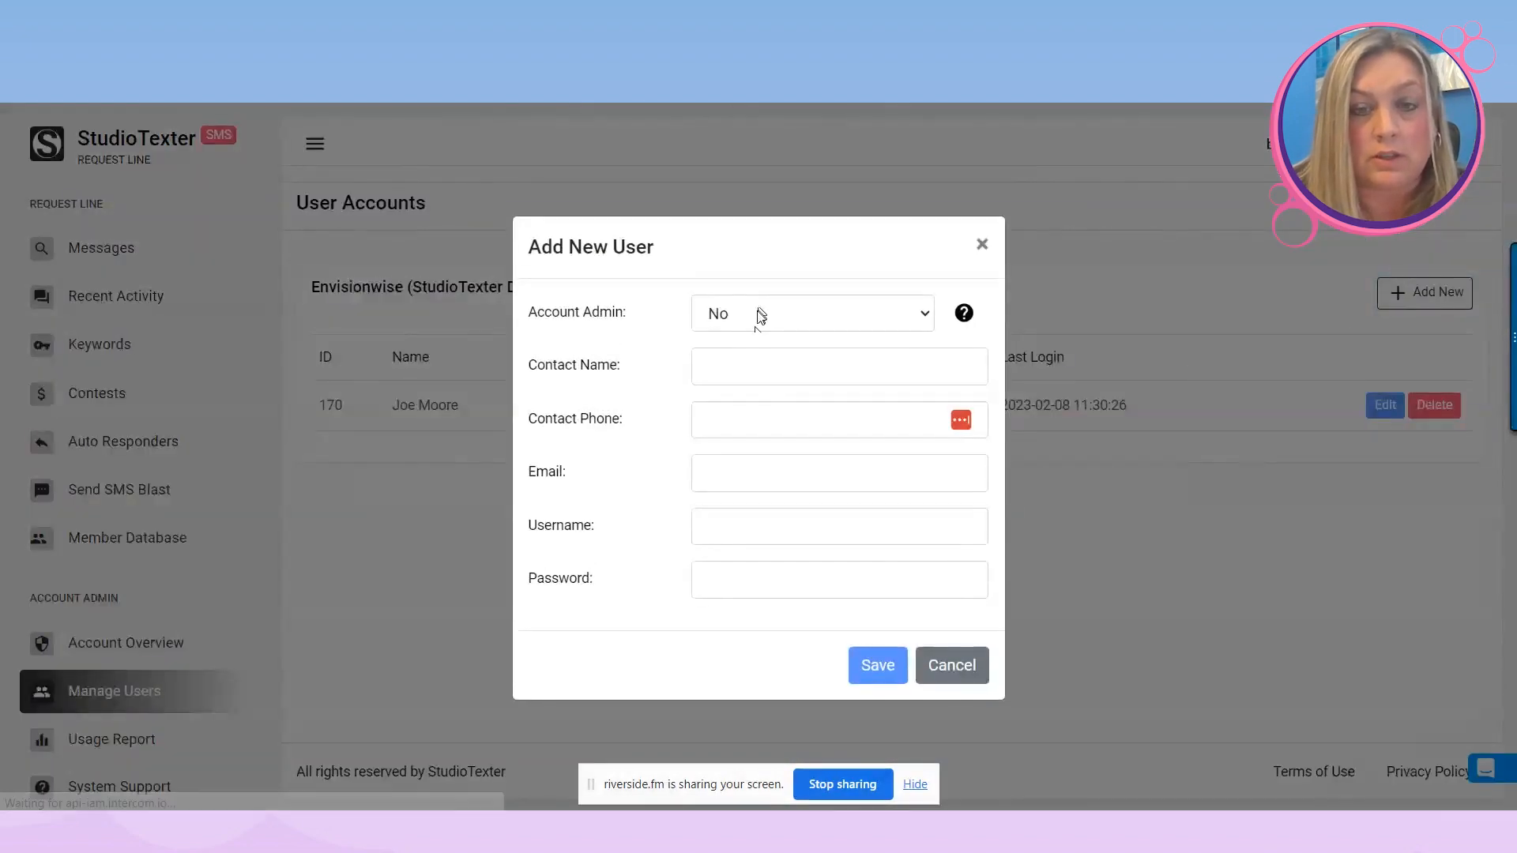
{"action": "left_click", "coordinate": [759, 316]}
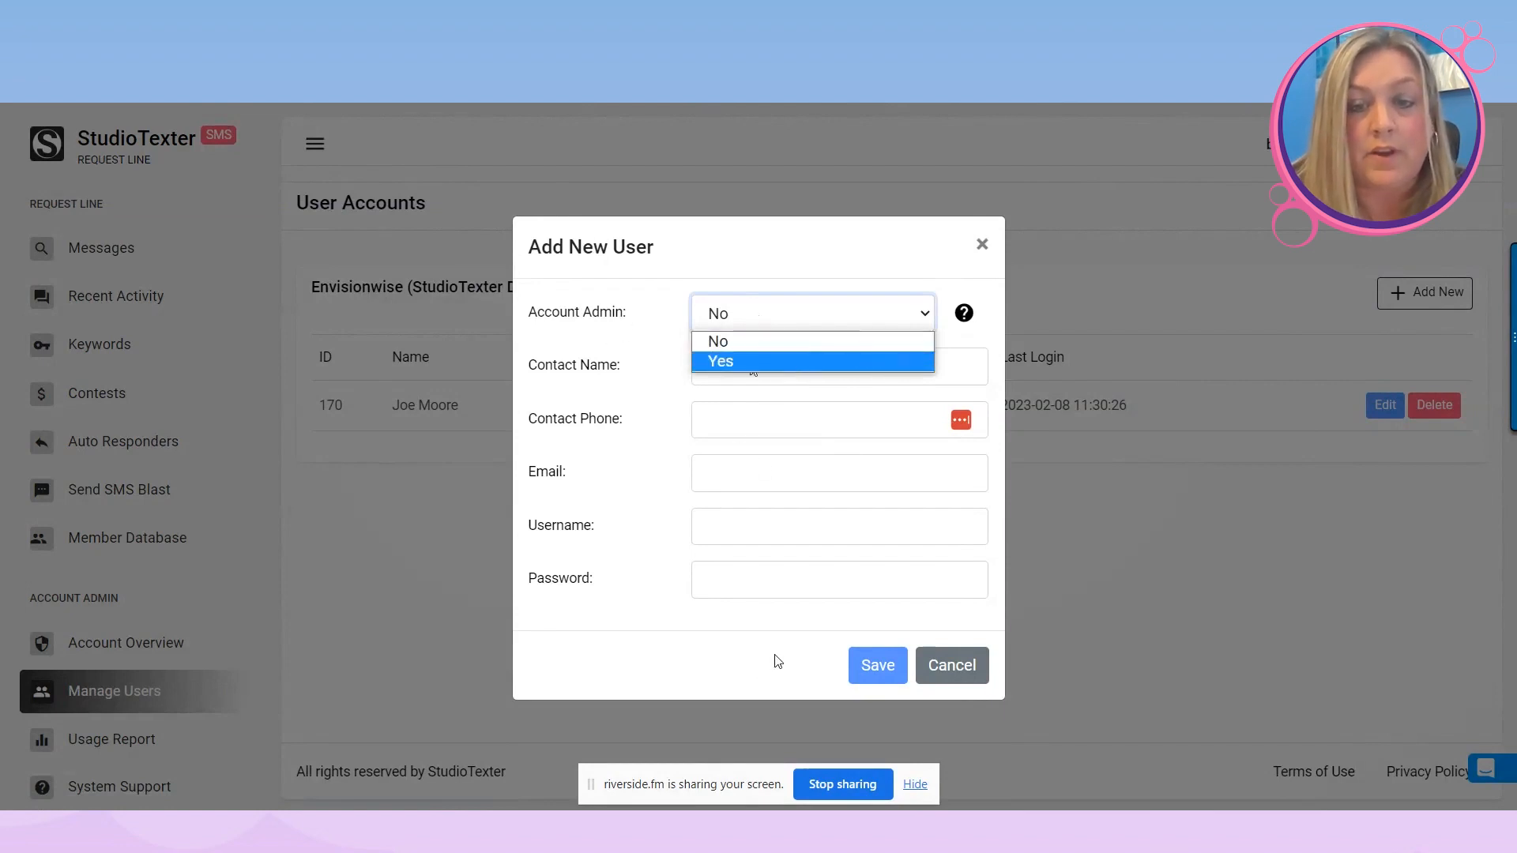
{"action": "left_click", "coordinate": [952, 665]}
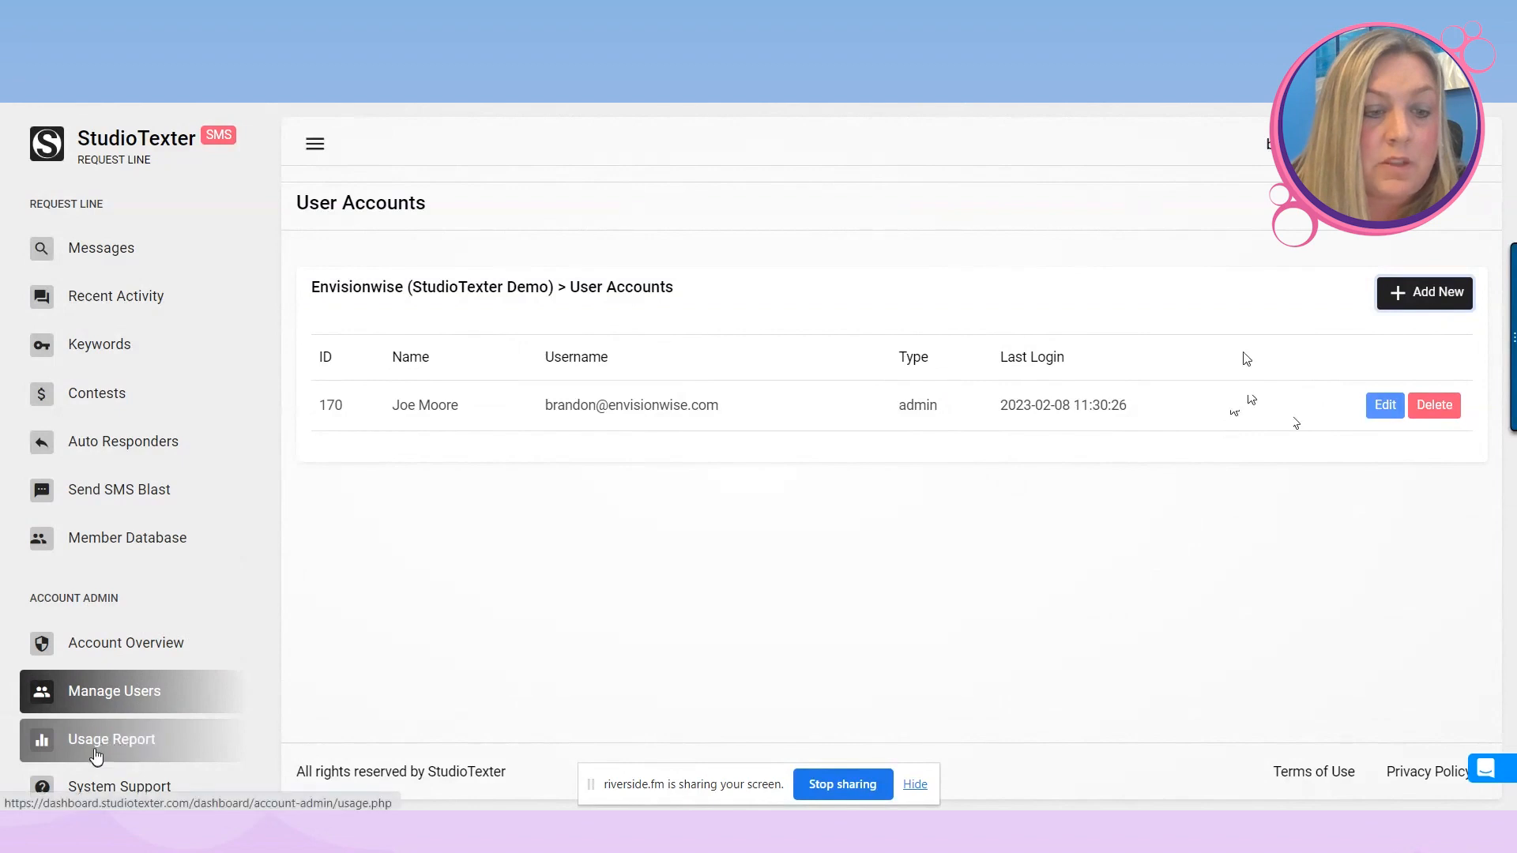
Check the monthly outgoing messages in the Usage Report and open the Compliance information in System Support.
{"action": "left_click", "coordinate": [98, 747]}
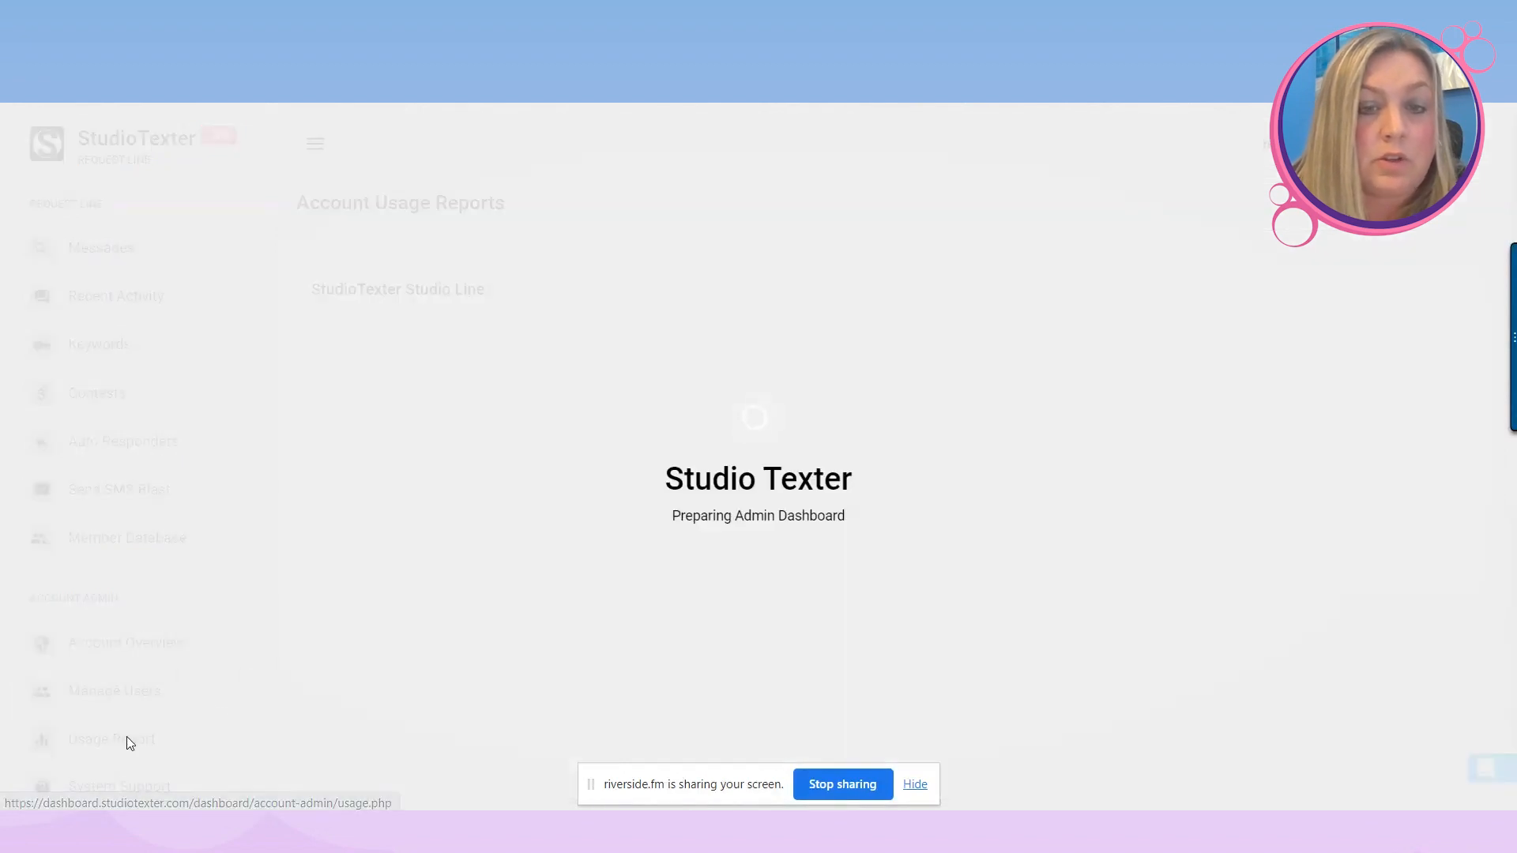
{"action": "mouse_move", "coordinate": [787, 419]}
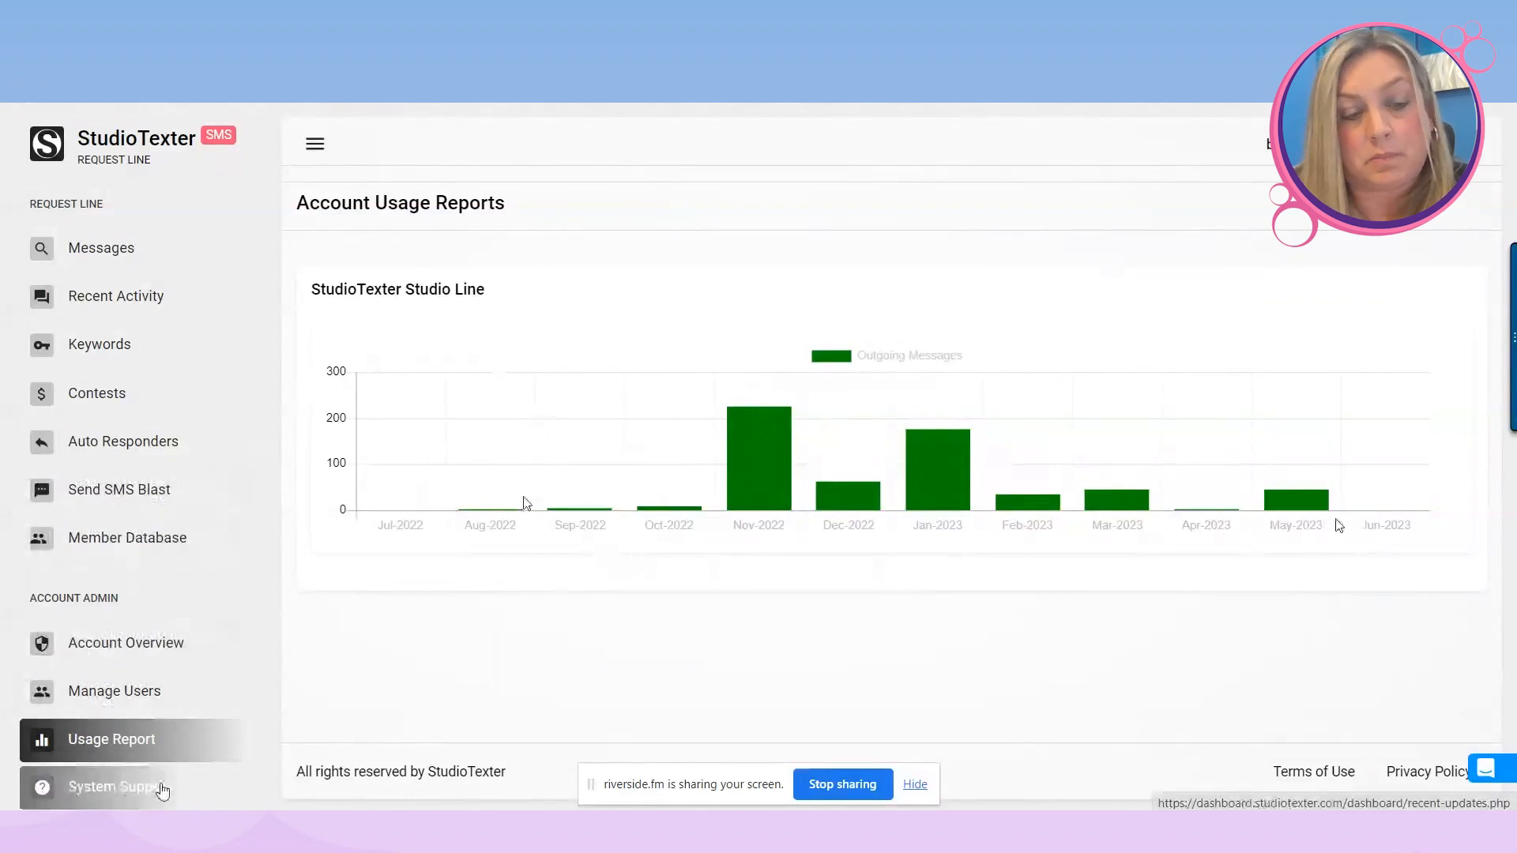
{"action": "left_click", "coordinate": [103, 800]}
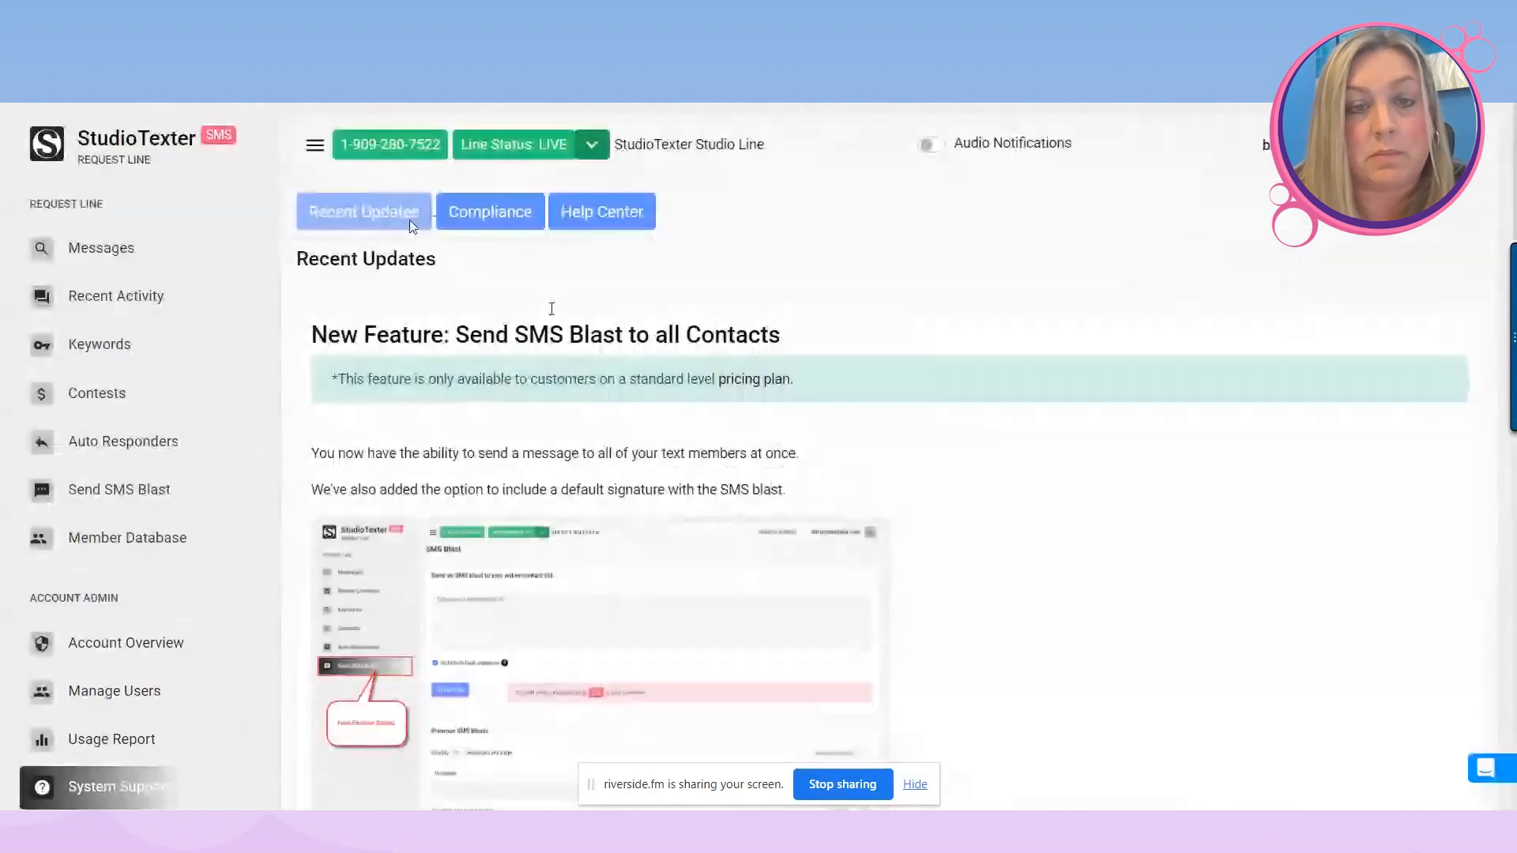
{"action": "left_click", "coordinate": [521, 220]}
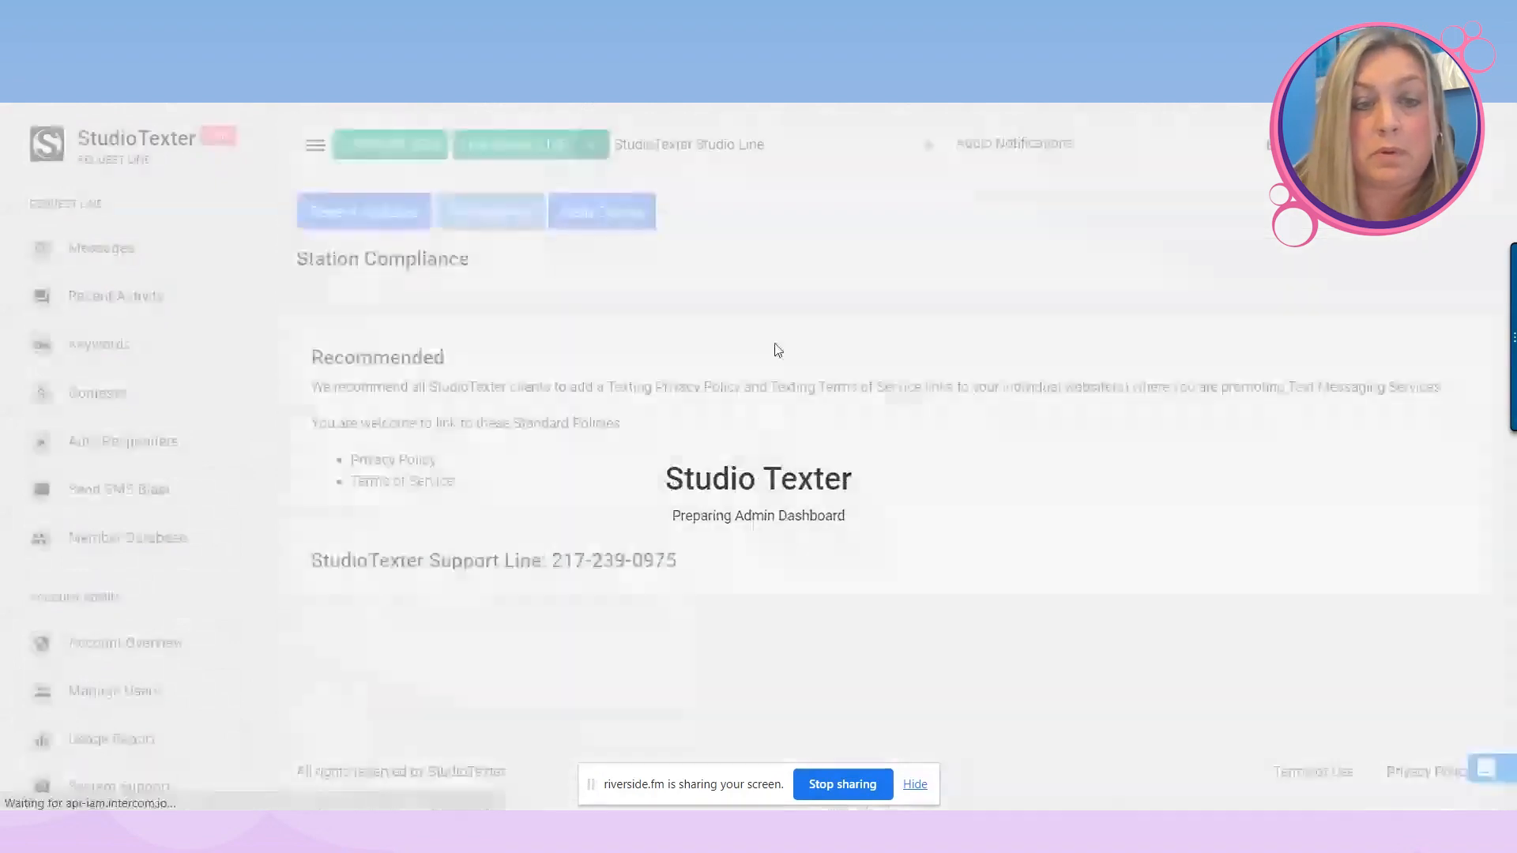